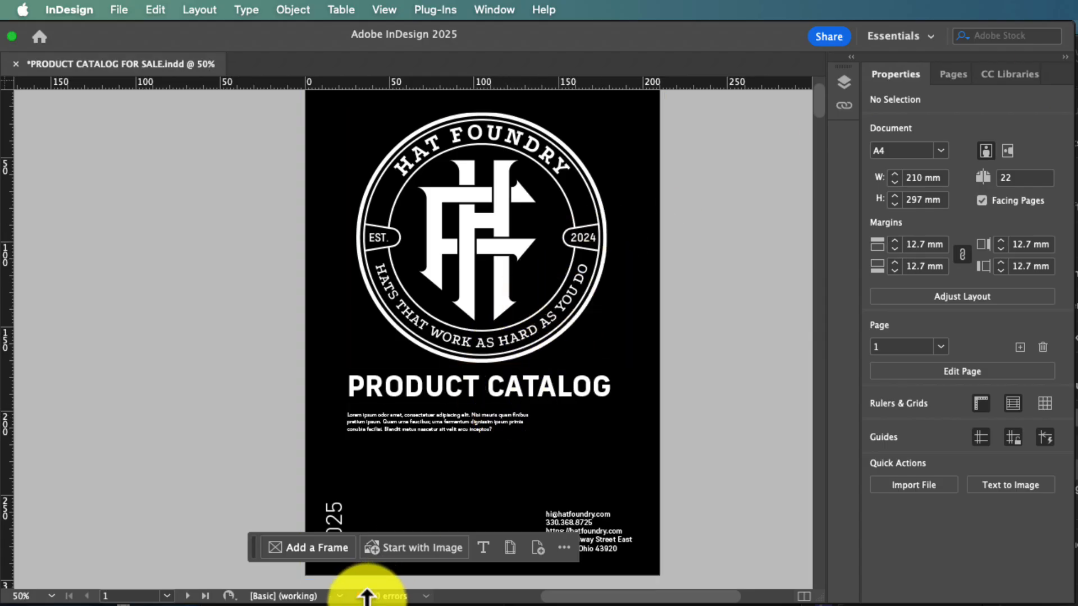
# - Move the floating task bar off the 2025 text and examine the cover page's logo, title and contact details
pyautogui.moveTo(253, 547); pyautogui.dragTo(372, 470)
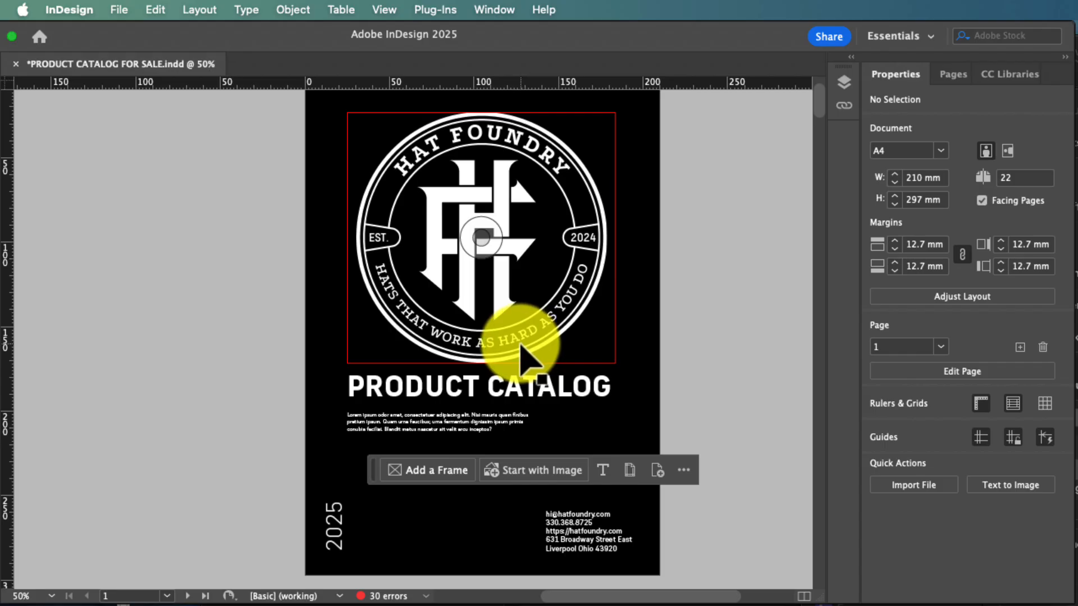
pyautogui.scroll(-3, 519, 345)
pyautogui.scroll(4, 522, 360)
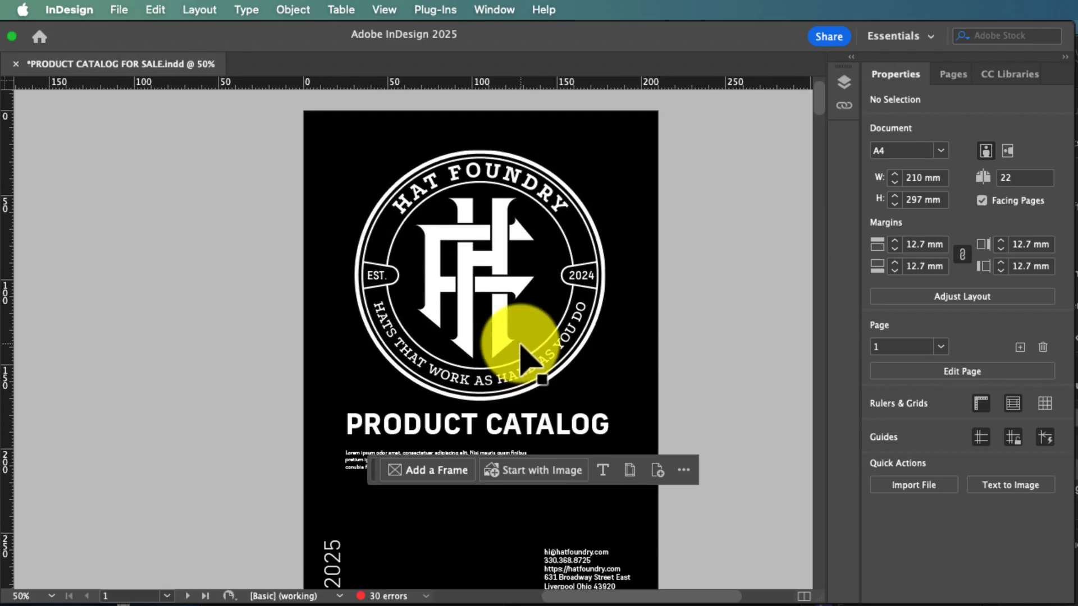
pyautogui.scroll(-1, 505, 343)
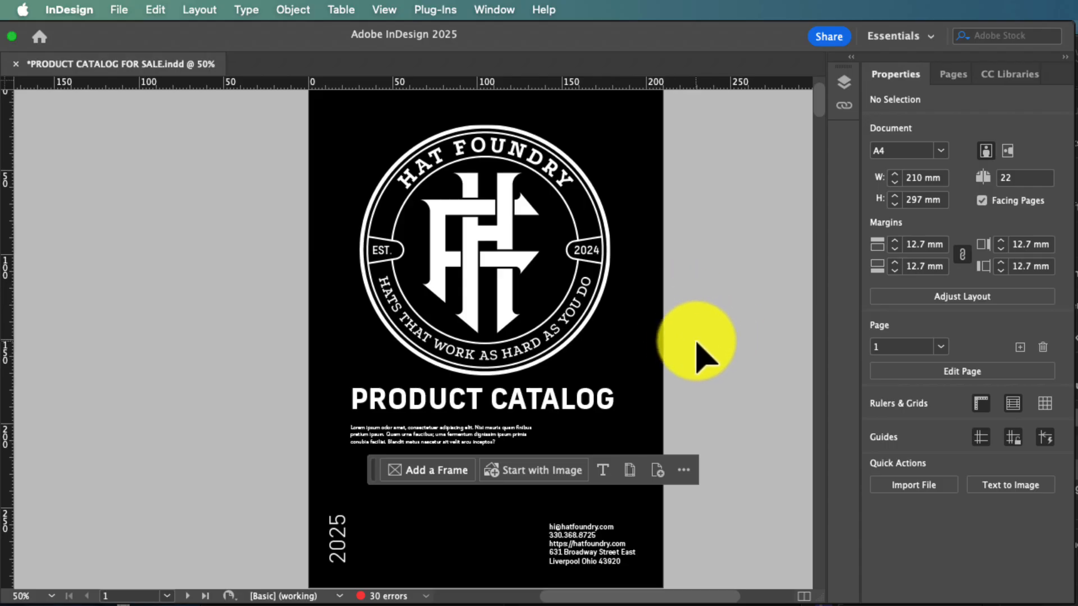
pyautogui.hscroll(-2, 157, 101)
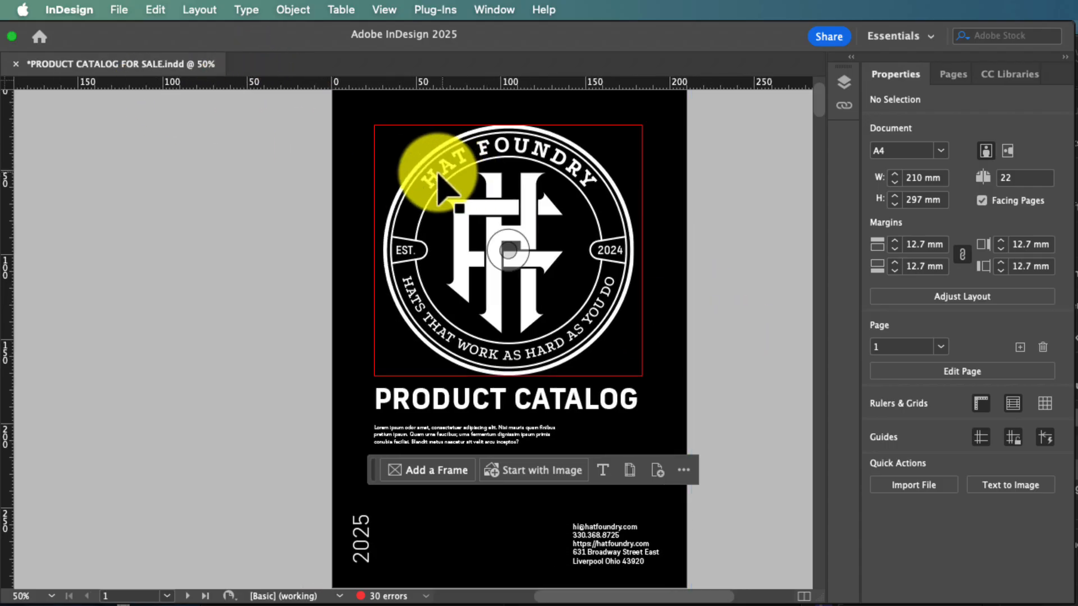
pyautogui.scroll(4, 691, 330)
pyautogui.hscroll(3, 690, 331)
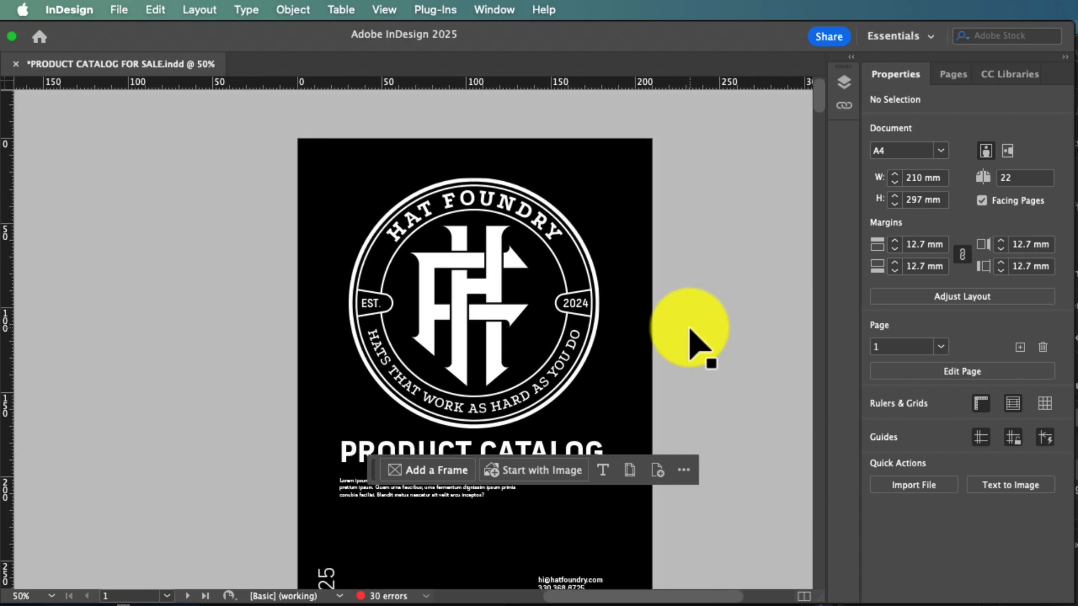
pyautogui.scroll(-3, 690, 330)
pyautogui.hscroll(1, 691, 330)
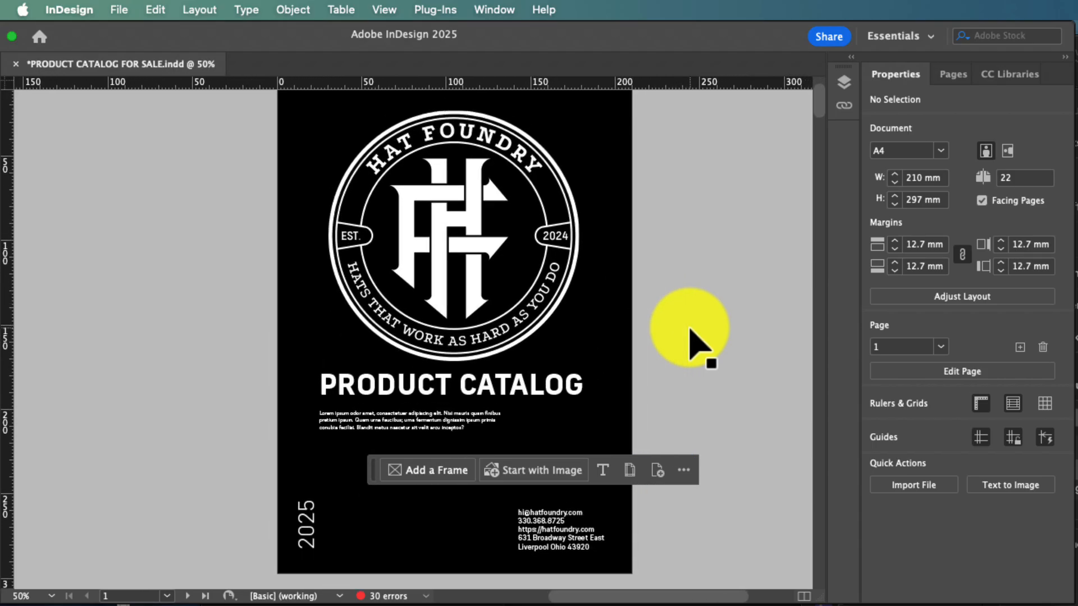
pyautogui.hscroll(-2, 494, 181)
# - Replace the cover's embedded Hat Foundry logo with the 552×1,184 JPG of the cap from the Desktop
pyautogui.click(497, 182)
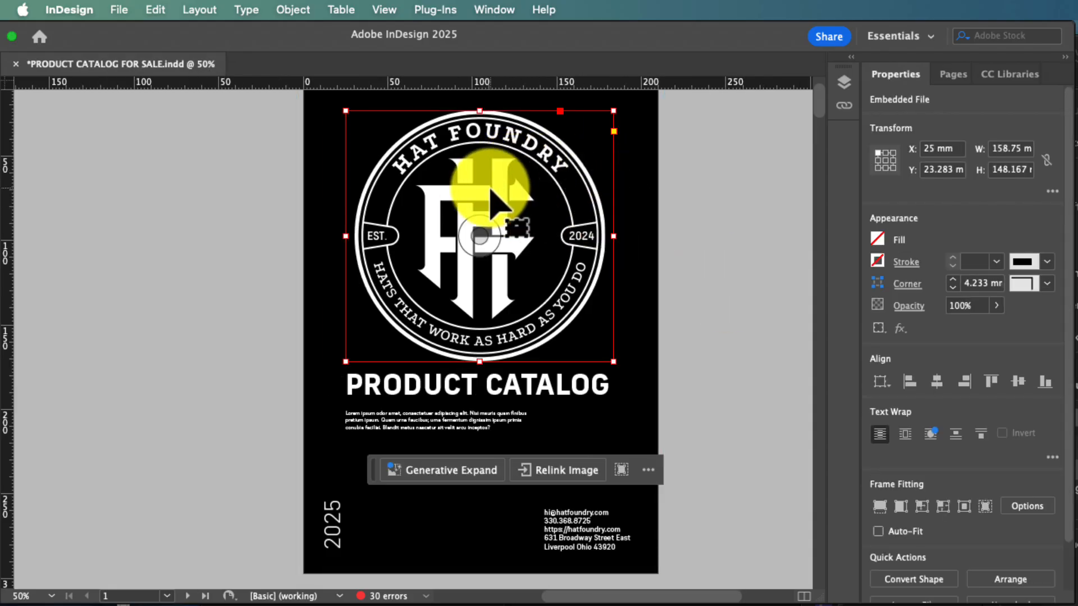
pyautogui.hscroll(-2, 494, 150)
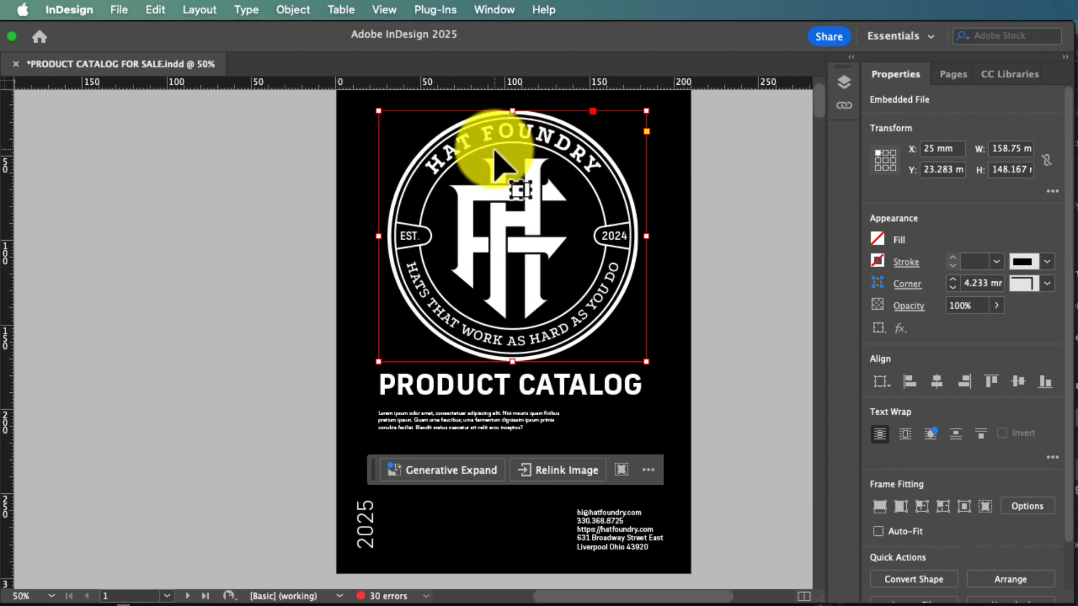
pyautogui.hscroll(1, 494, 150)
pyautogui.scroll(1, 442, 144)
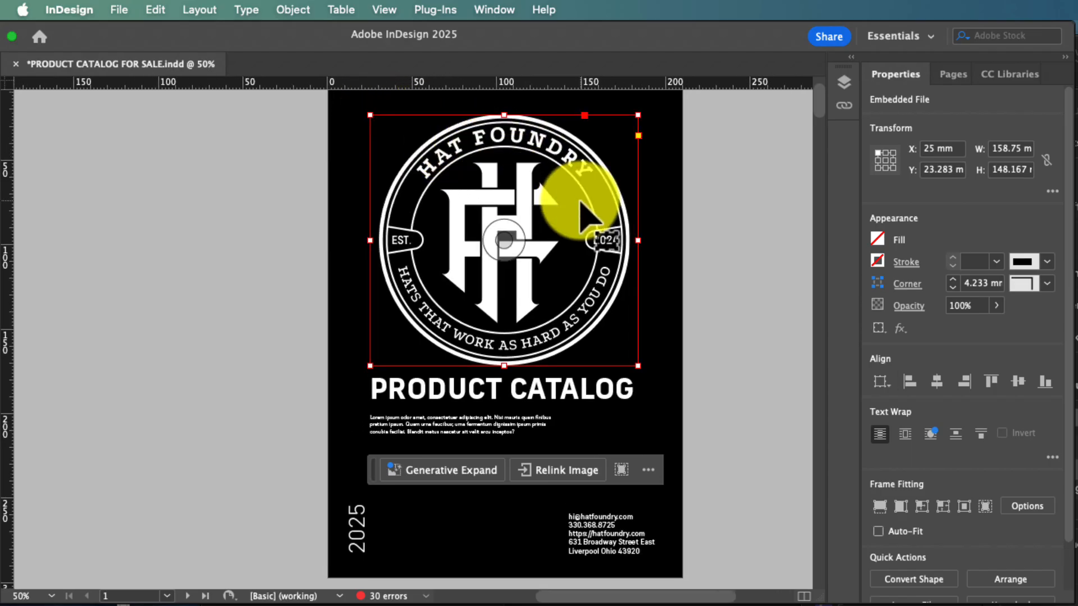
pyautogui.click(115, 10)
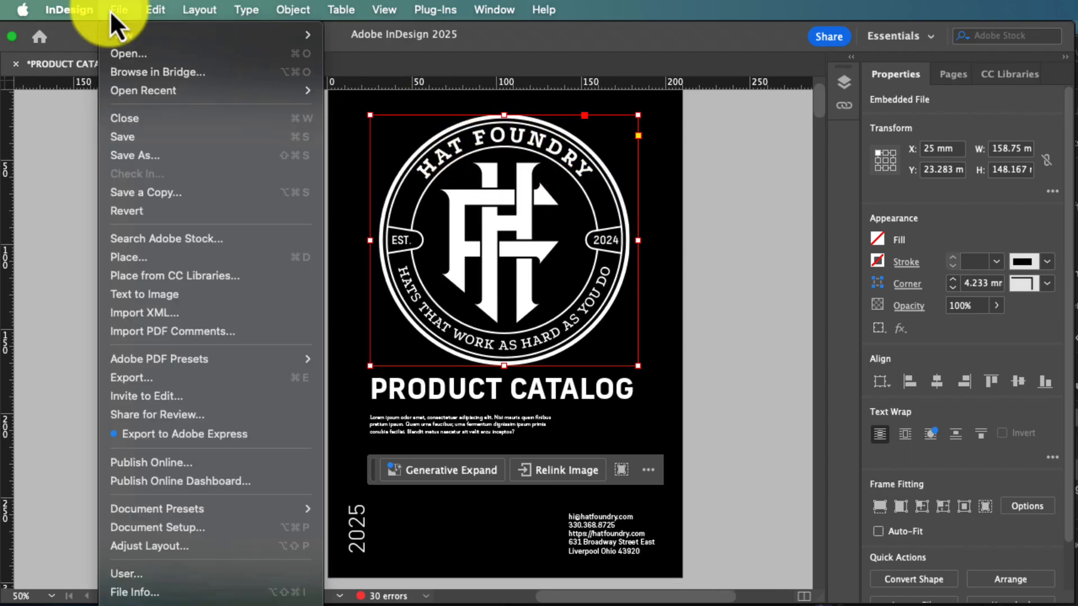
pyautogui.click(158, 257)
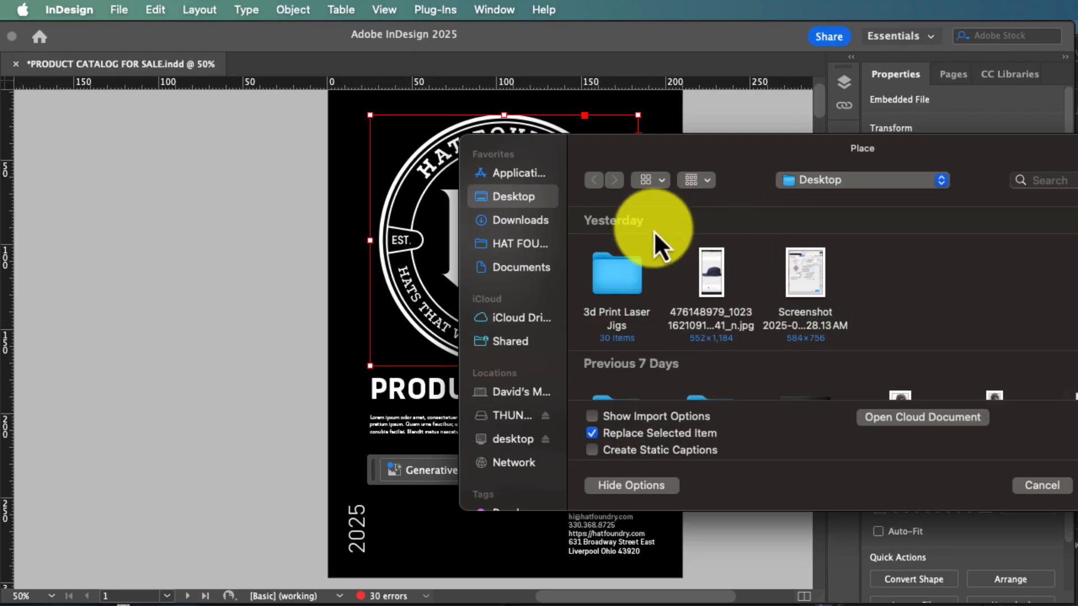
pyautogui.doubleClick(709, 259)
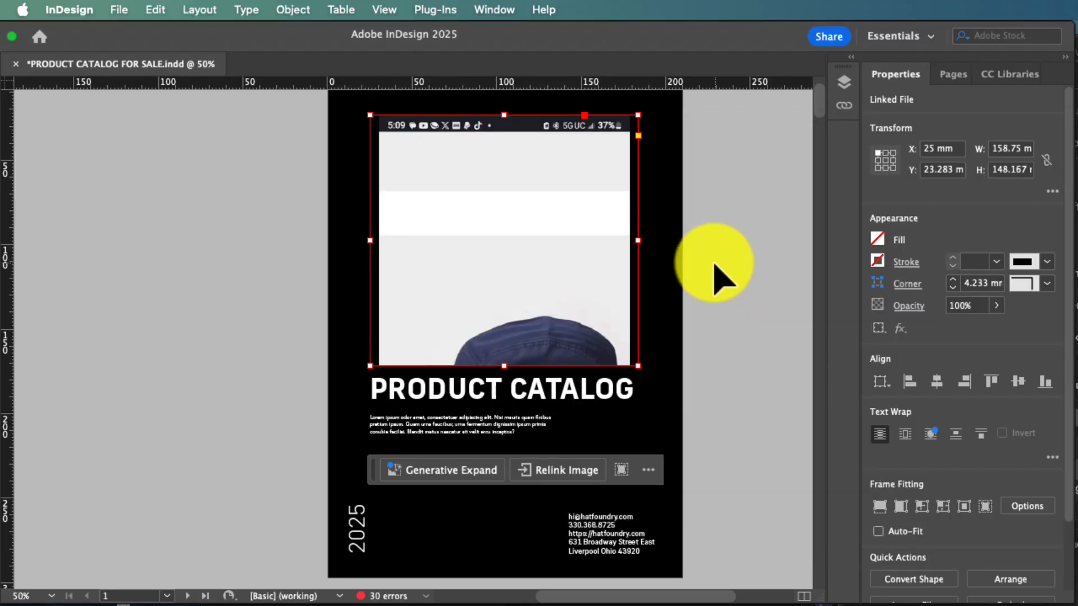
# - Shift the cap photo within its cover frame and fit it to fill the frame proportionally with Auto-Fit on
pyautogui.hscroll(-1, 532, 262)
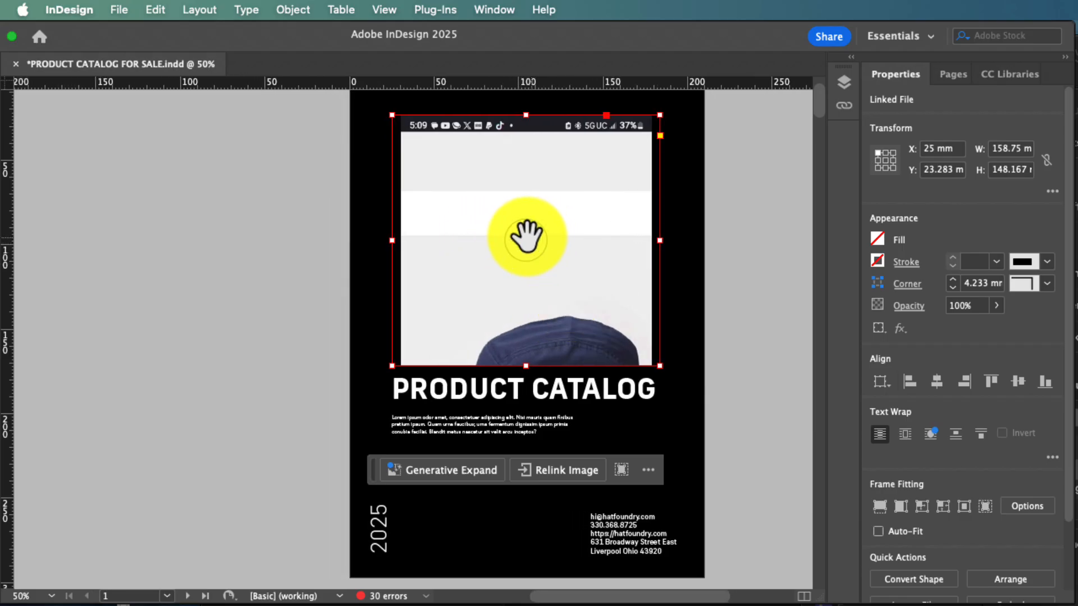
pyautogui.scroll(1, 526, 244)
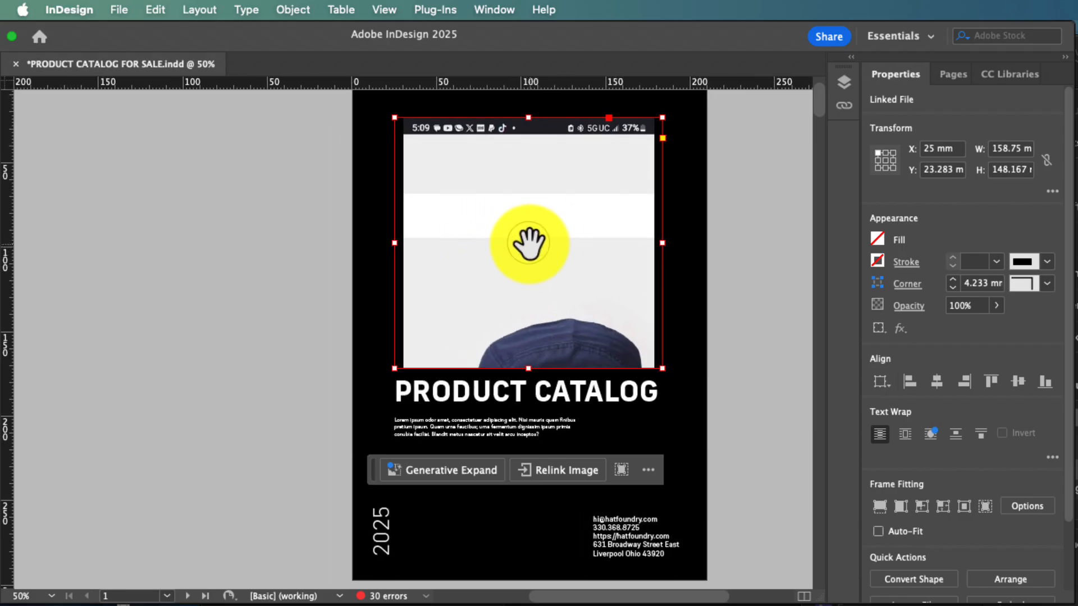
pyautogui.moveTo(529, 241); pyautogui.dragTo(508, 160)
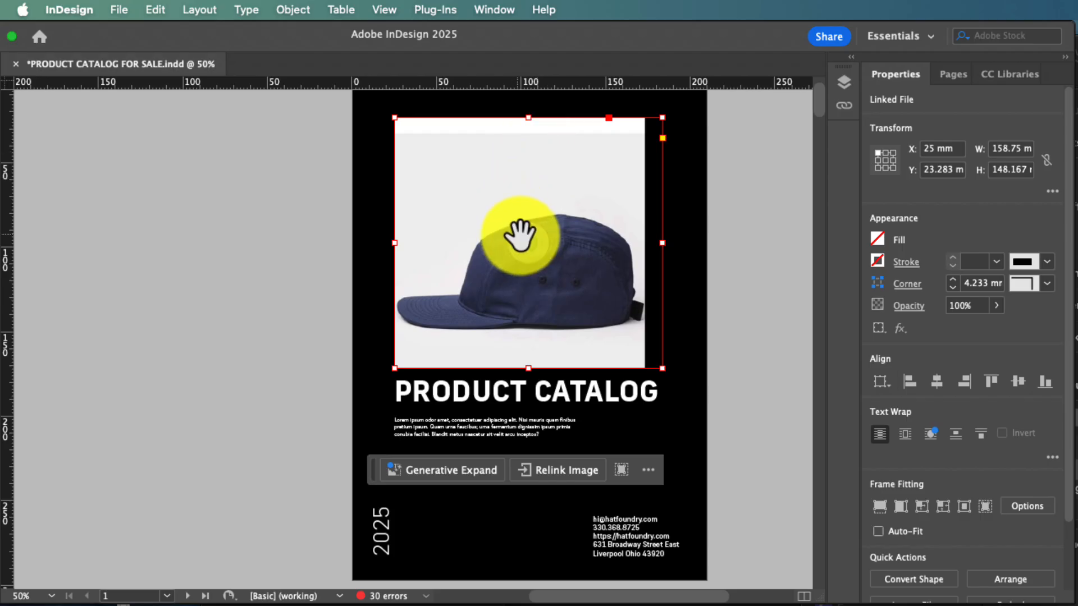
pyautogui.moveTo(528, 244); pyautogui.dragTo(573, 233)
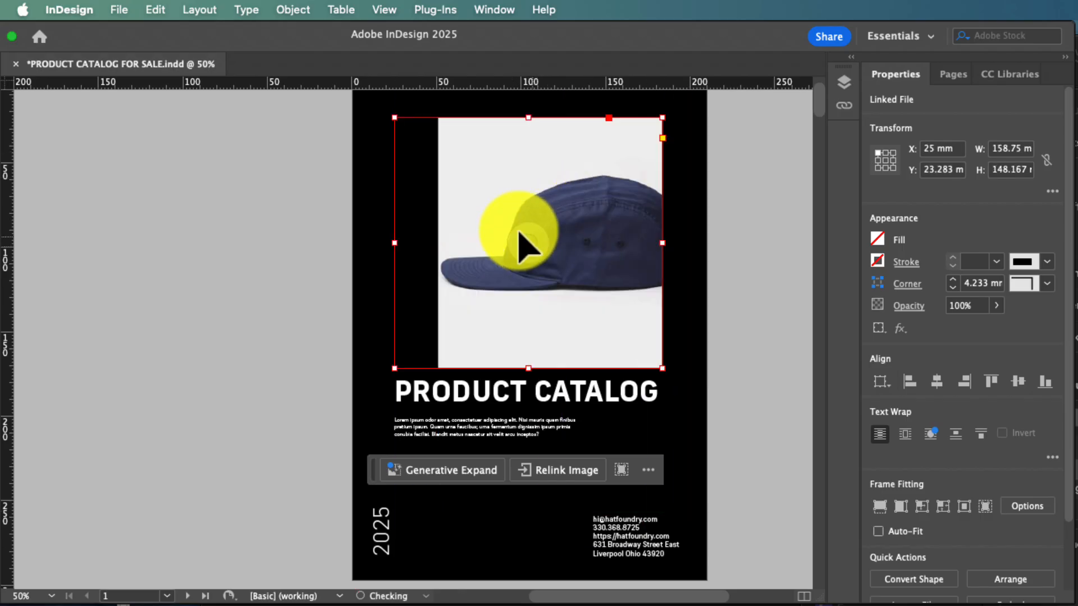
pyautogui.moveTo(508, 253)
pyautogui.mouseDown()
pyautogui.moveTo(498, 224)
pyautogui.moveTo(547, 258)
pyautogui.moveTo(507, 260)
pyautogui.moveTo(525, 244)
pyautogui.moveTo(510, 239)
pyautogui.mouseUp()
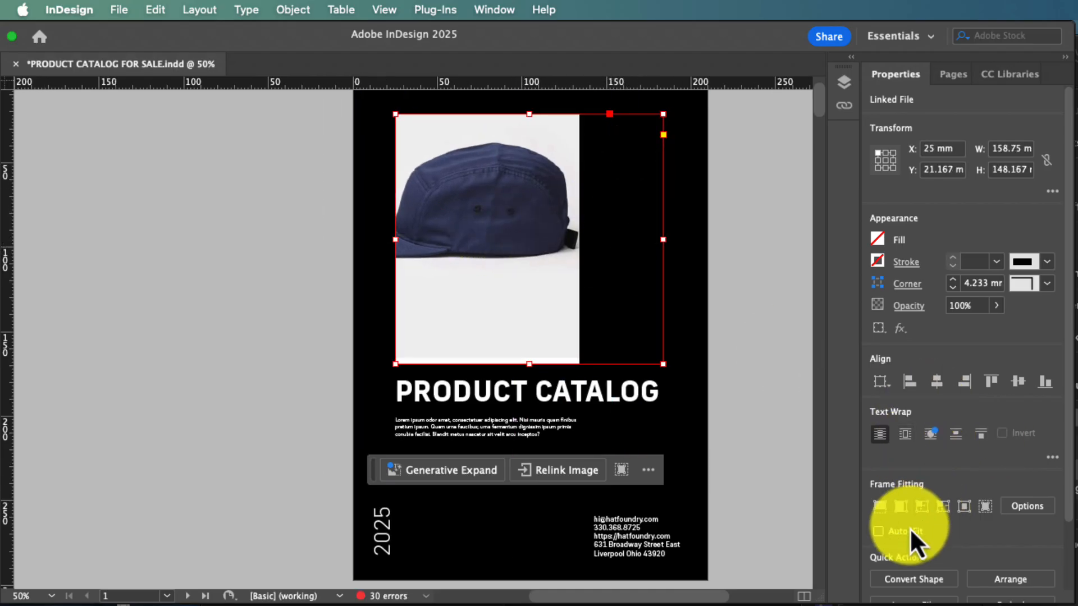
pyautogui.click(881, 505)
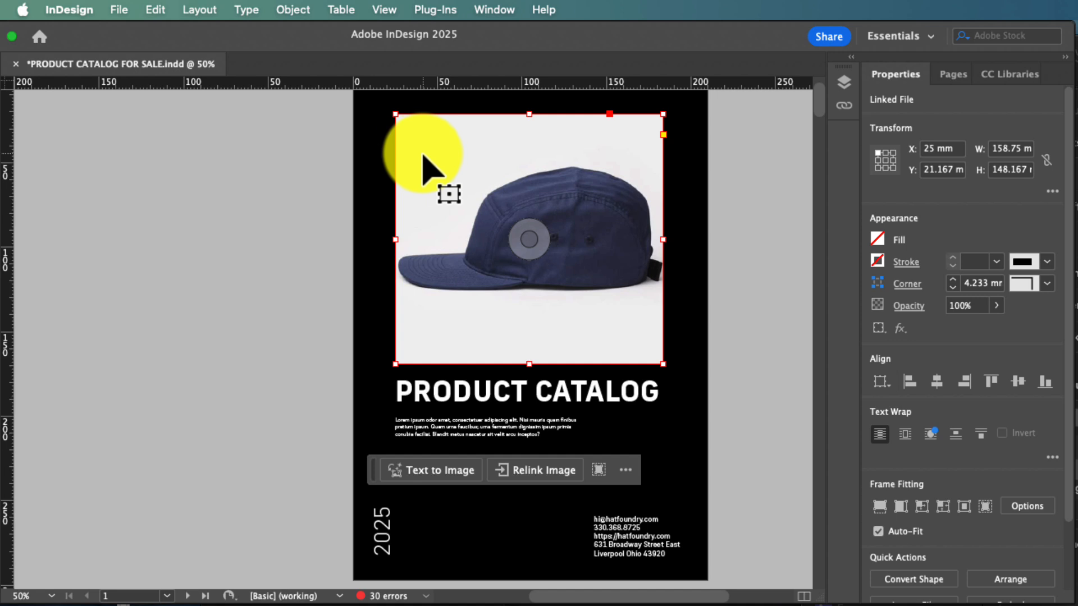
# - Shorten the cap photo inside its frame to about 244 mm tall by bringing its lower edge up to the frame's bottom
pyautogui.hscroll(-1, 469, 162)
pyautogui.doubleClick(470, 164)
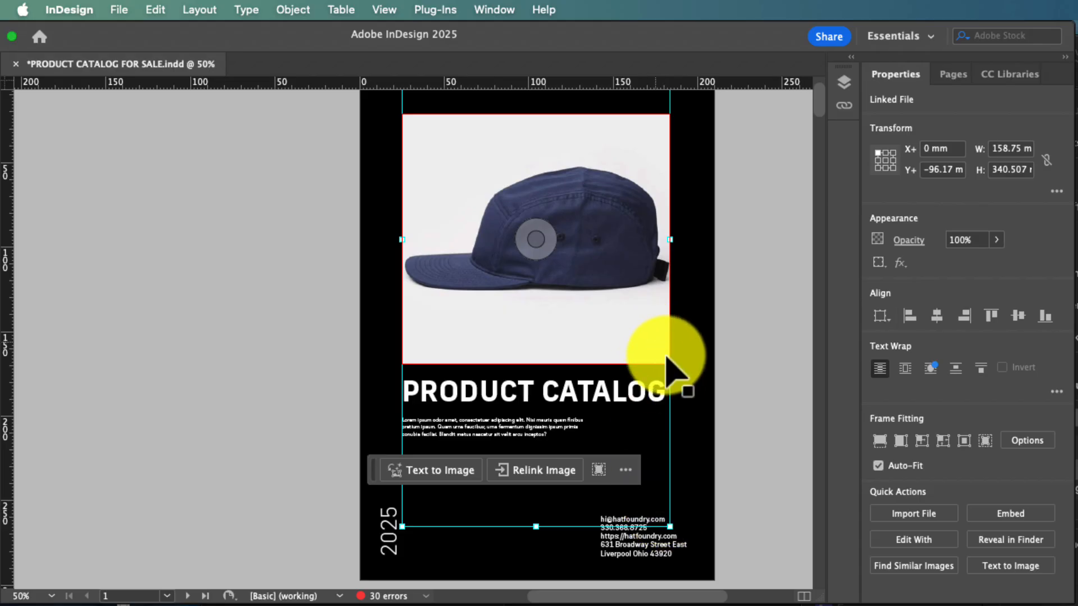
pyautogui.moveTo(536, 527); pyautogui.dragTo(592, 364)
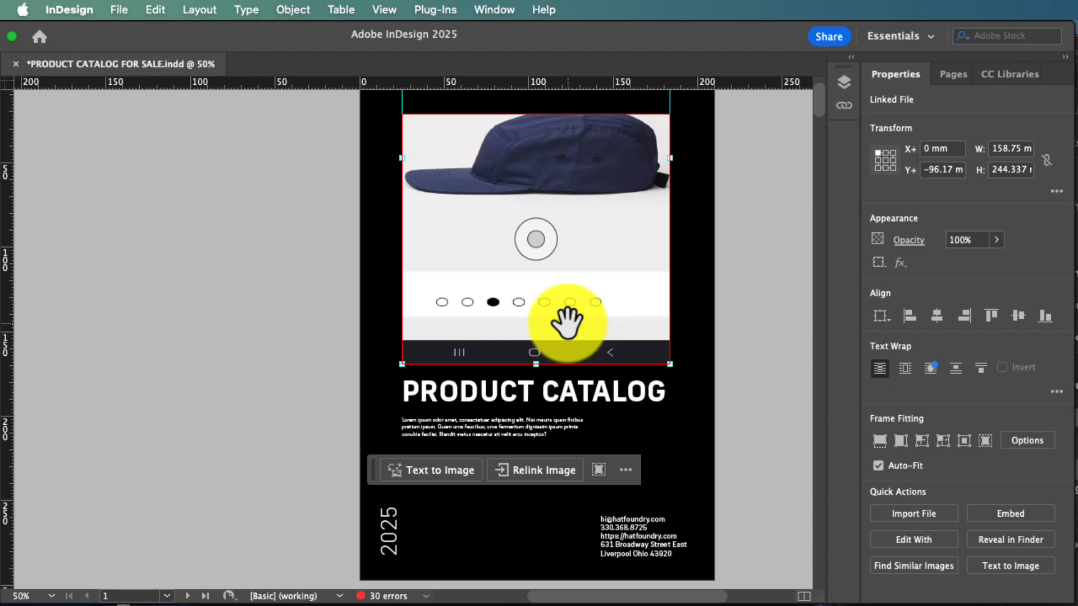
pyautogui.scroll(3, 567, 323)
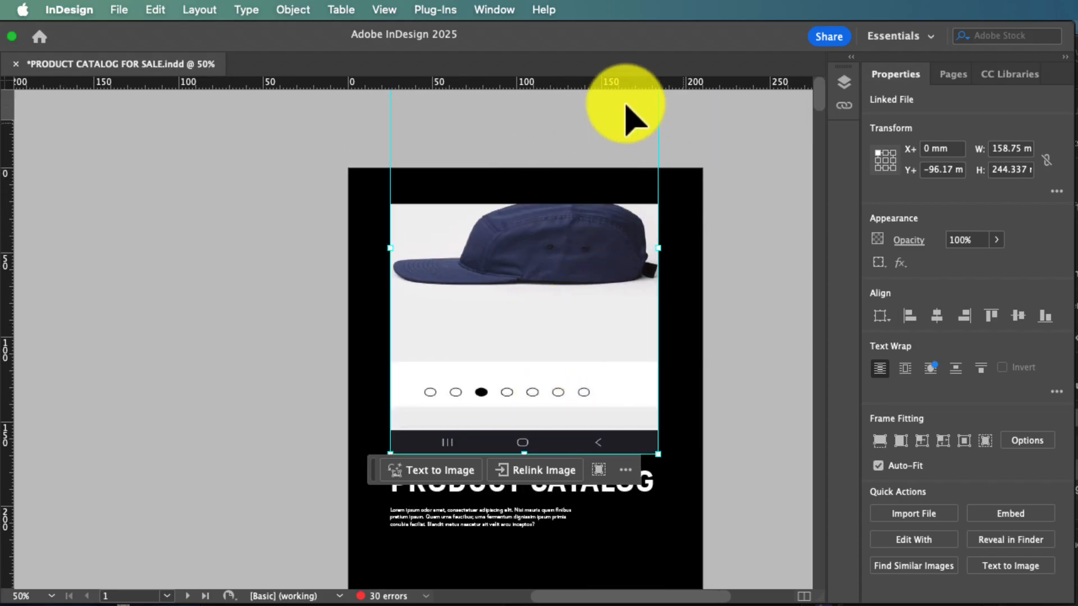
pyautogui.scroll(-3, 535, 345)
pyautogui.press('Escape')
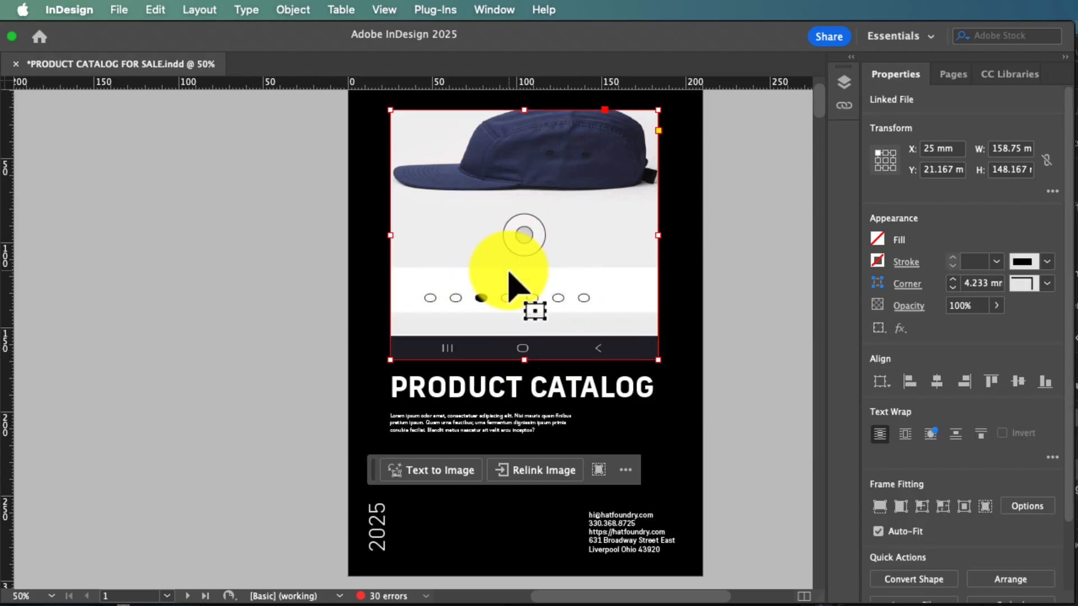
# - Replace the PRODUCT CATALOG title text with "WHATEVER CATALOGE"
pyautogui.scroll(-1, 512, 282)
pyautogui.scroll(3, 563, 242)
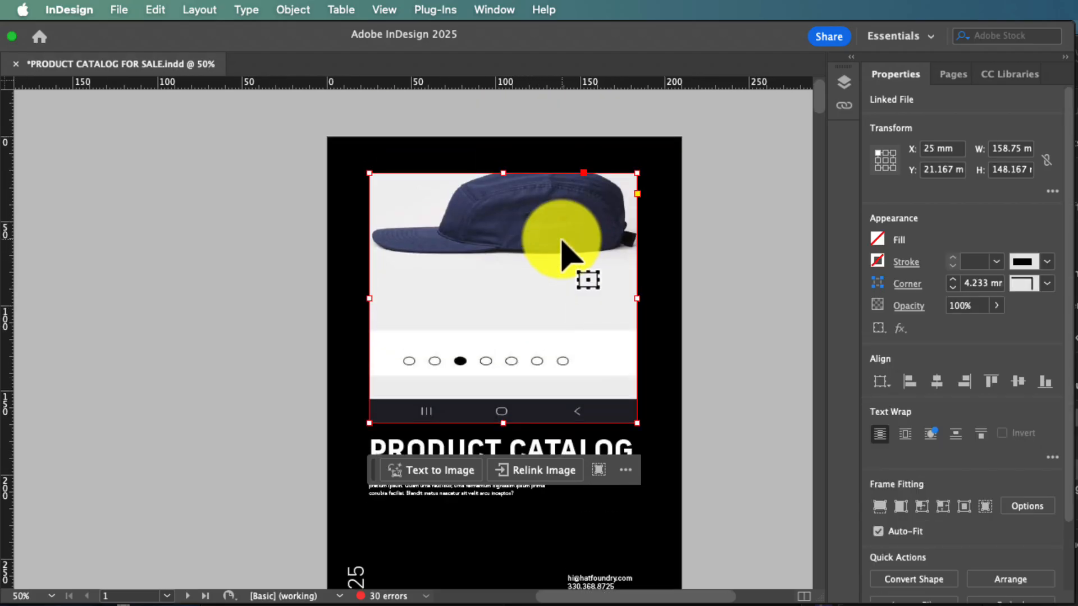
pyautogui.scroll(-2, 563, 243)
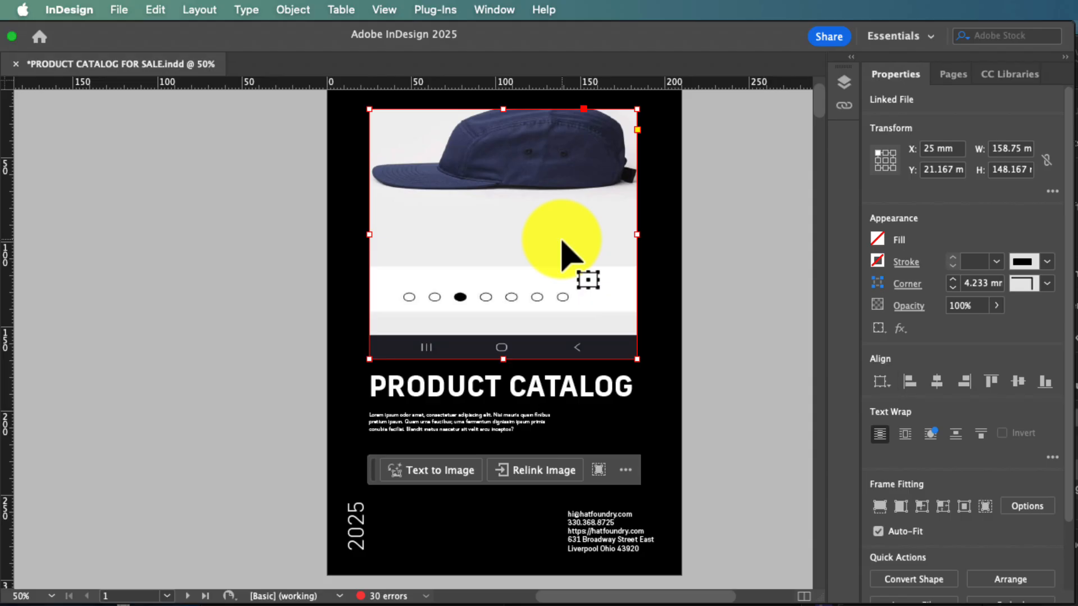
pyautogui.scroll(-3, 564, 243)
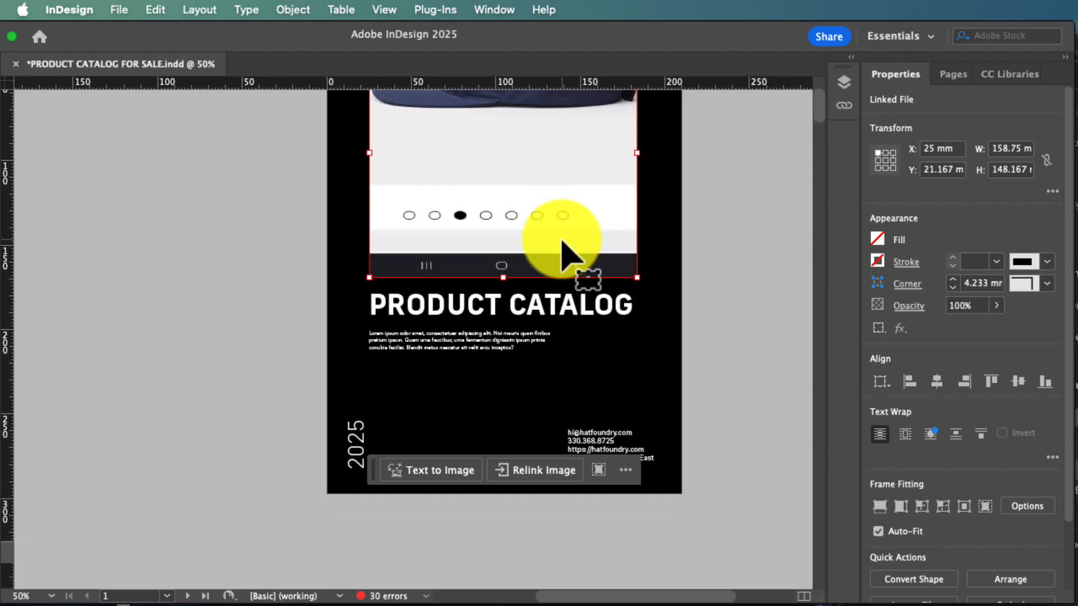
pyautogui.click(561, 323)
pyautogui.hscroll(1, 548, 320)
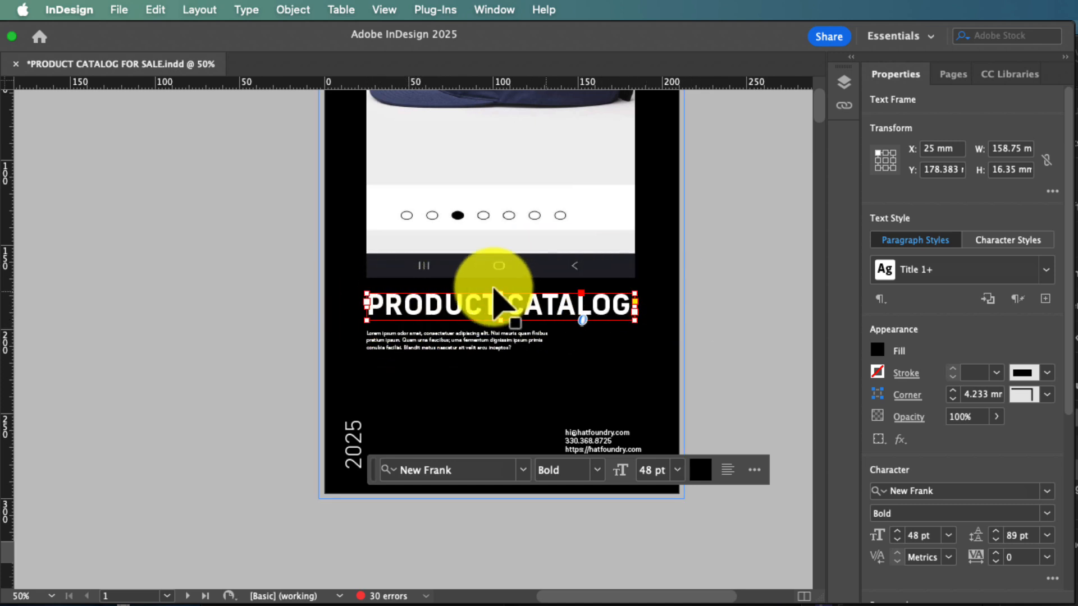
pyautogui.doubleClick(425, 302)
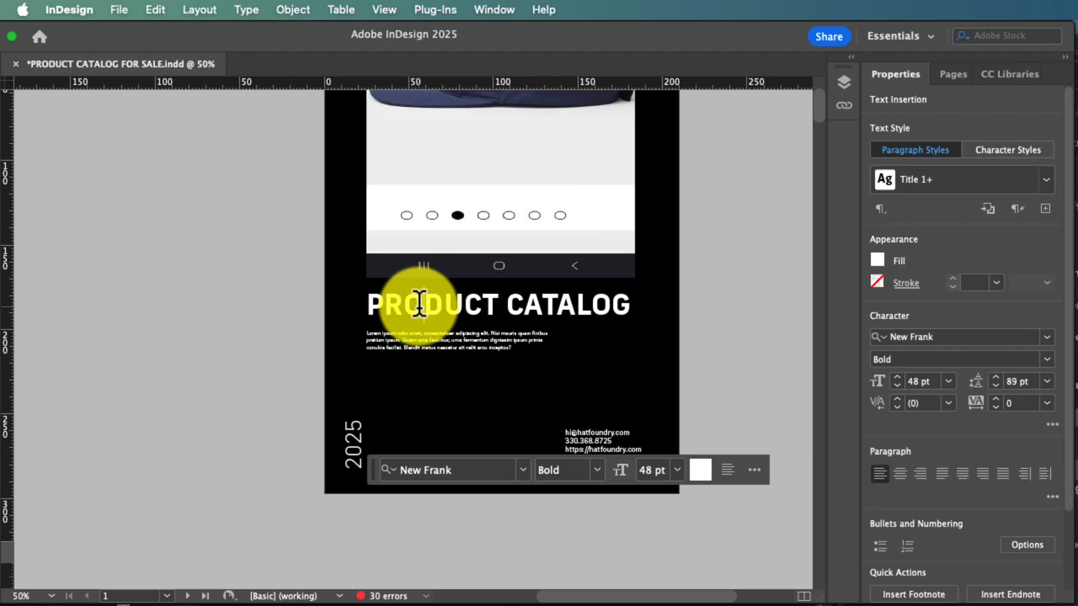
pyautogui.tripleClick(419, 303)
pyautogui.write('WHATEVER CATA-')
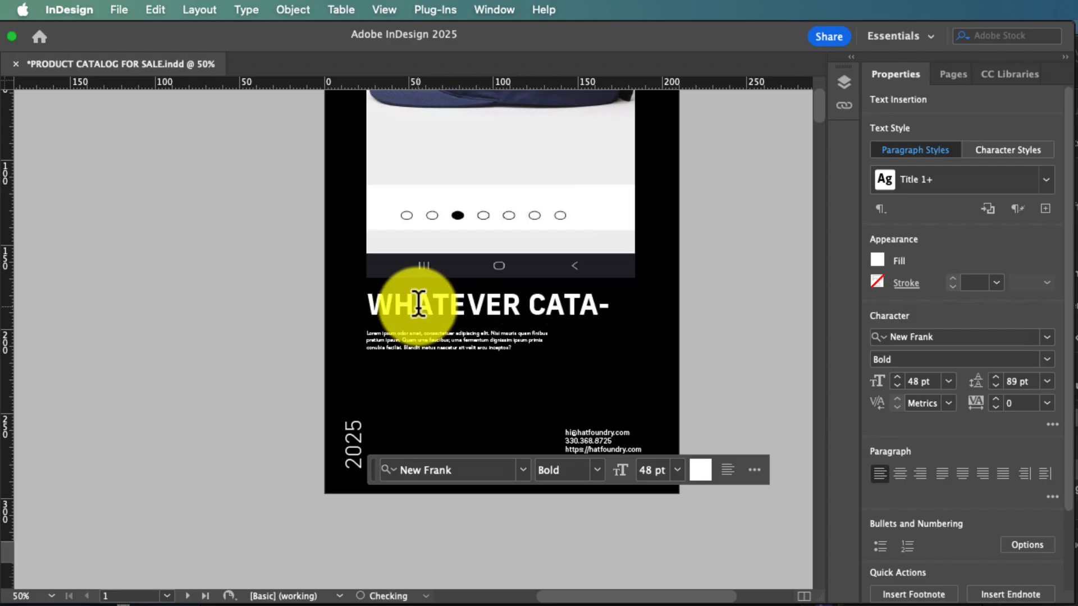
pyautogui.press('Escape')
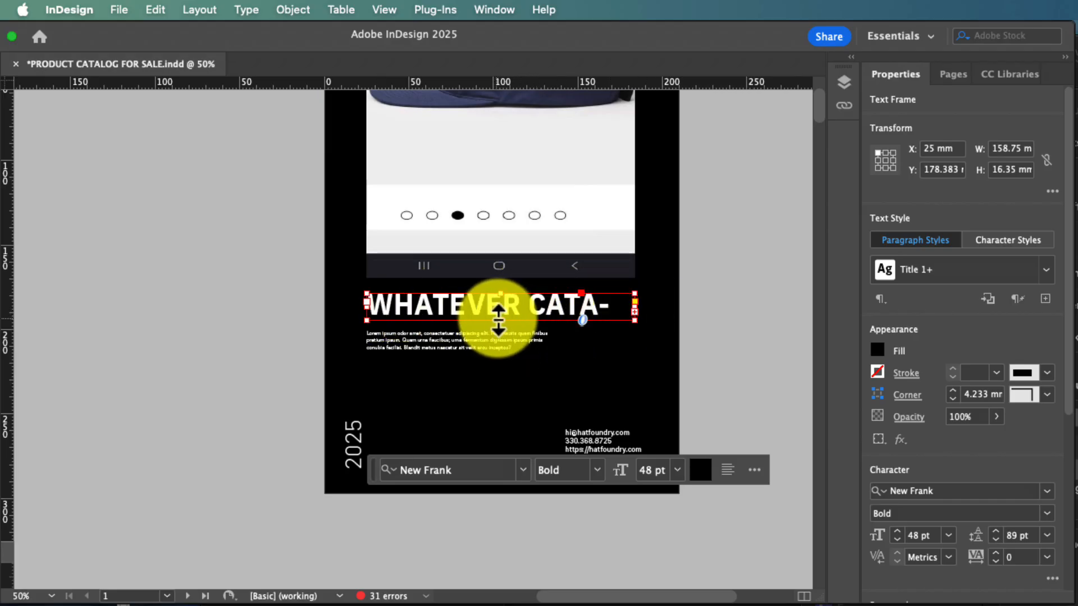
# - Resize the title's text frame to about 222 by 17 mm to fit one line, and place it at about X 10, Y 178 mm
pyautogui.moveTo(500, 320); pyautogui.dragTo(502, 385)
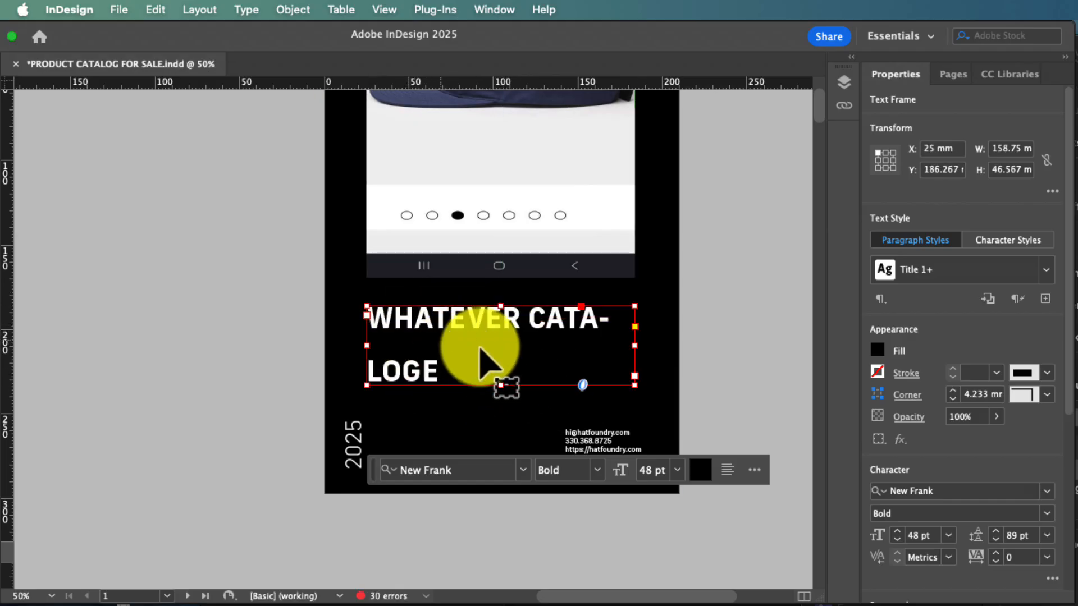
pyautogui.hscroll(-1, 483, 320)
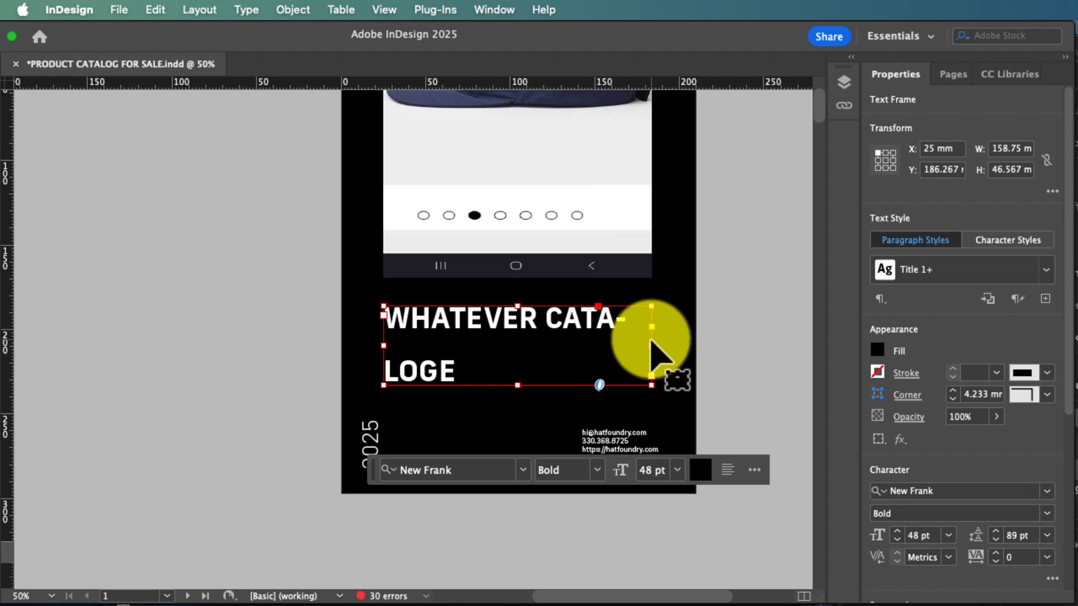
pyautogui.moveTo(652, 346); pyautogui.dragTo(679, 348)
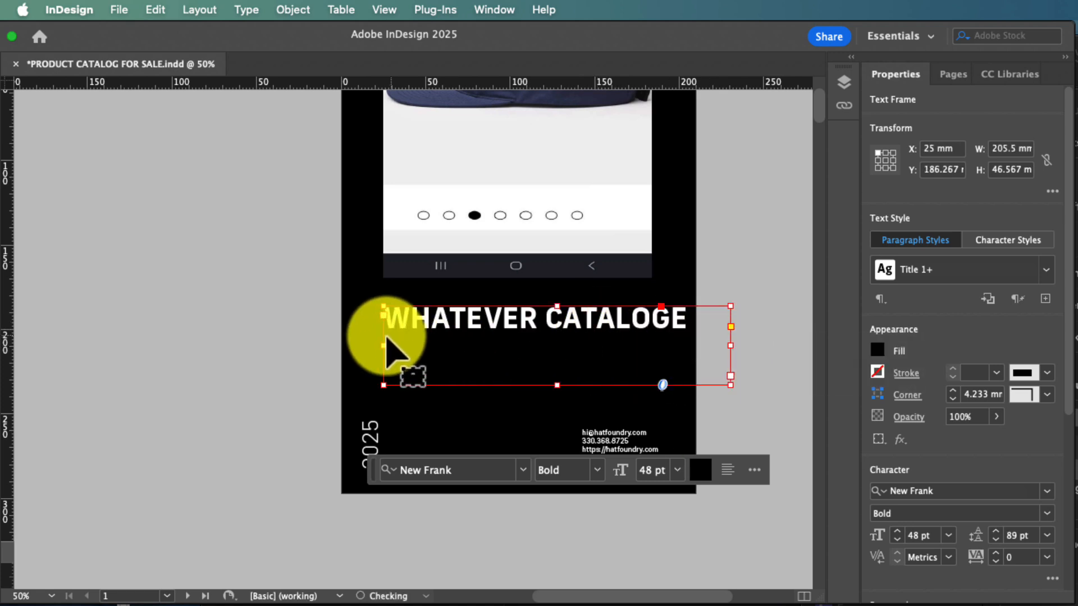
pyautogui.moveTo(384, 346); pyautogui.dragTo(356, 346)
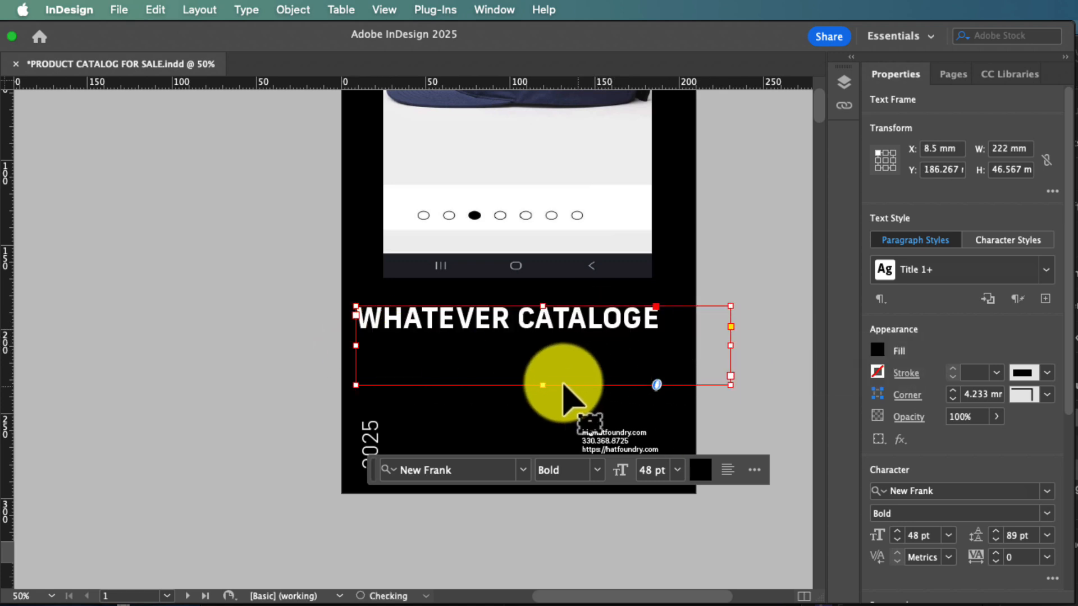
pyautogui.moveTo(543, 385); pyautogui.dragTo(554, 304)
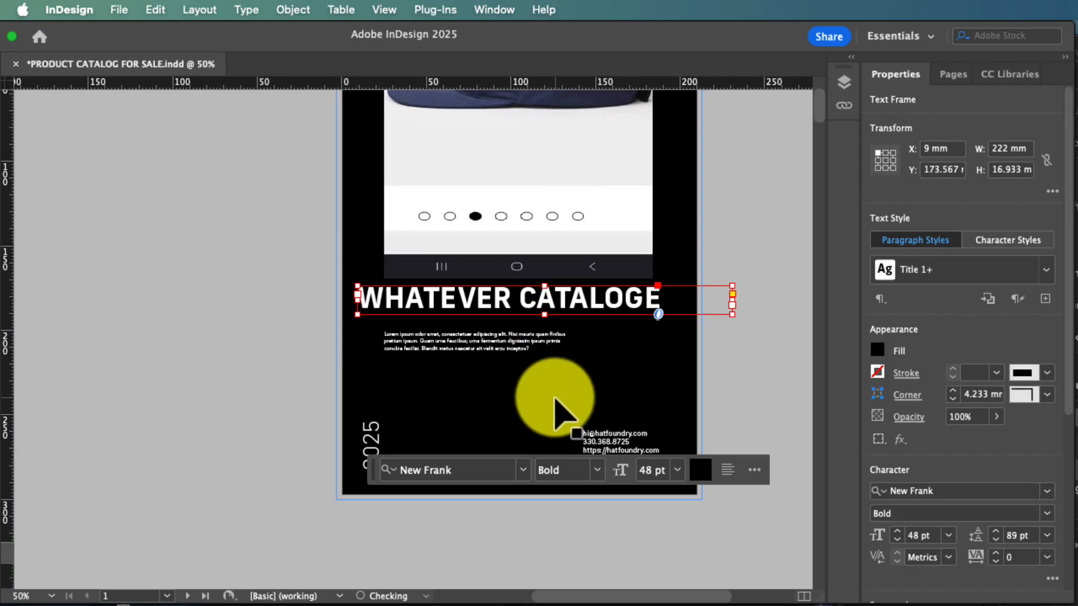
pyautogui.moveTo(449, 299); pyautogui.dragTo(460, 300)
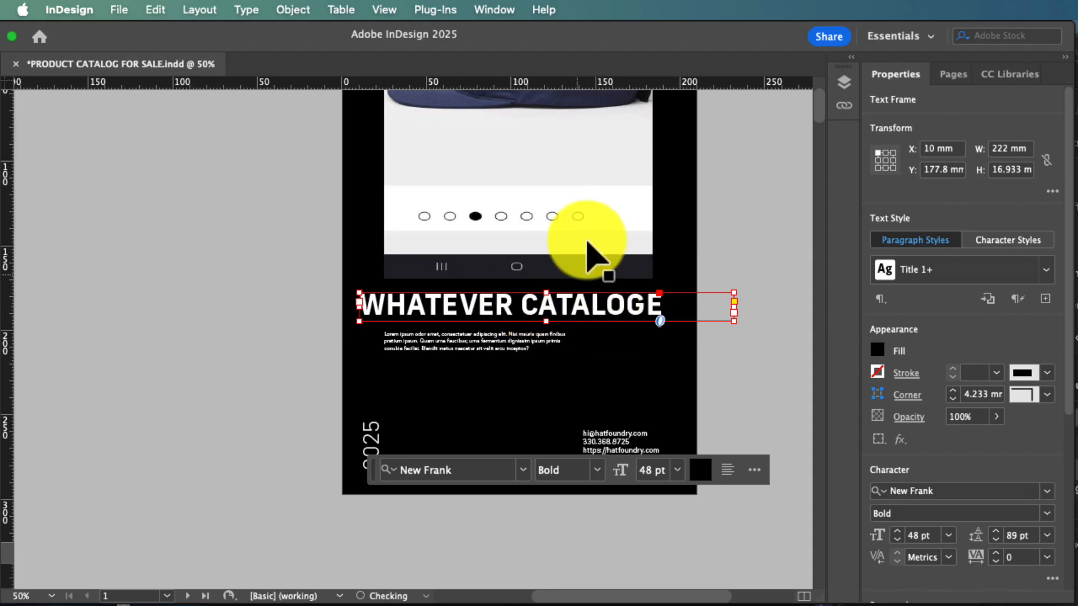
# - Move the cover's cap photo frame to about X 31, Y 21 mm
pyautogui.click(617, 245)
pyautogui.moveTo(617, 245); pyautogui.dragTo(562, 235)
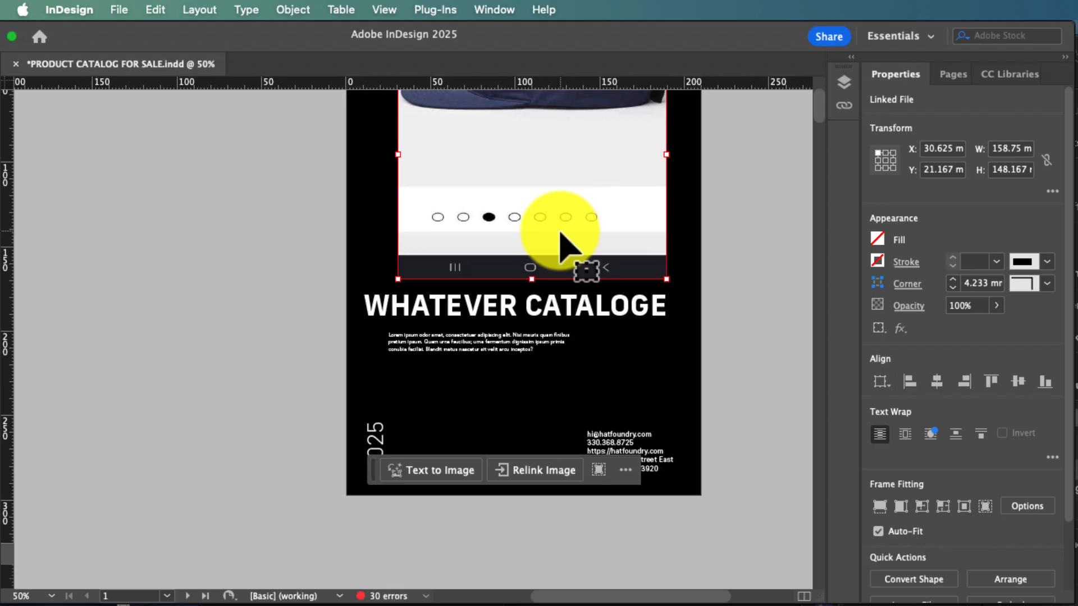
# - Undo all the cover edits back to the original round logo image and the PRODUCT CATALOG title
pyautogui.press('super+z')
pyautogui.press('super+z')
pyautogui.press('super+z')
pyautogui.press('super+z')
pyautogui.press('super+z')
pyautogui.press('super+z')
pyautogui.press('super+z')
pyautogui.press('super+z')
pyautogui.press('super+z')
pyautogui.press('super+z')
pyautogui.press('super+z')
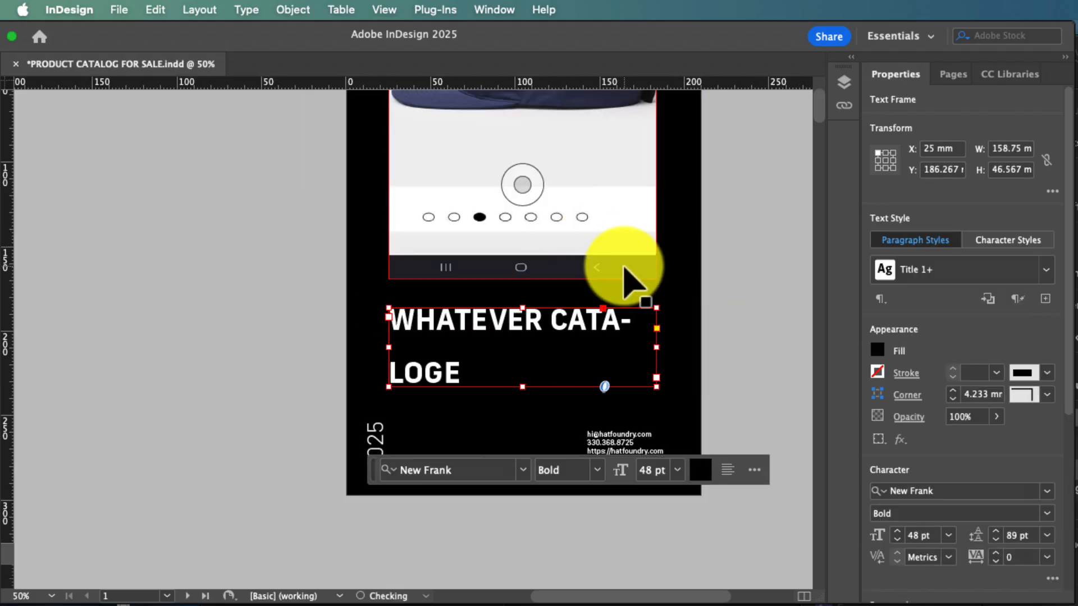
pyautogui.press('super+z')
pyautogui.press('super+z')
pyautogui.press('super+z')
pyautogui.press('super+z')
pyautogui.press('super+z')
pyautogui.press('super+z')
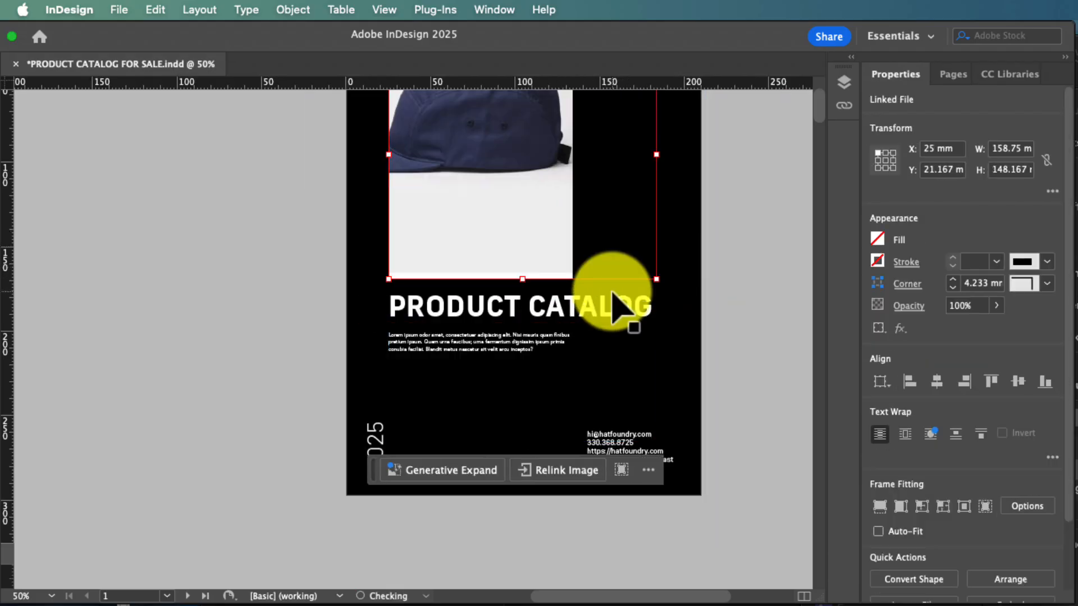
pyautogui.press('super+z')
pyautogui.press('super+z')
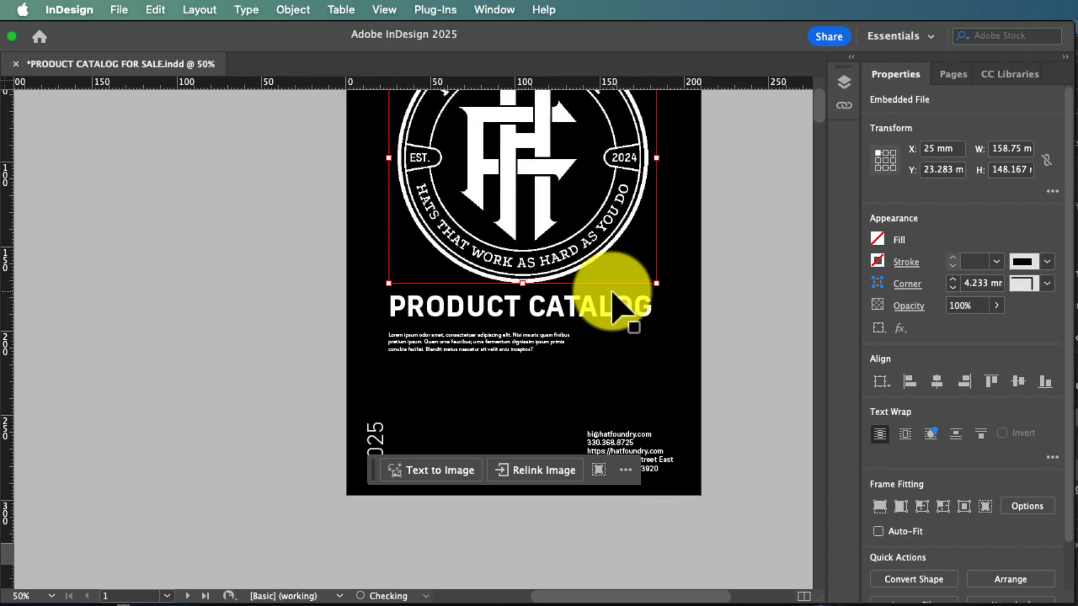
# - Examine the cover's contact details block and the WHY HAT FOUNDRY? spread below it
pyautogui.scroll(-10, 754, 360)
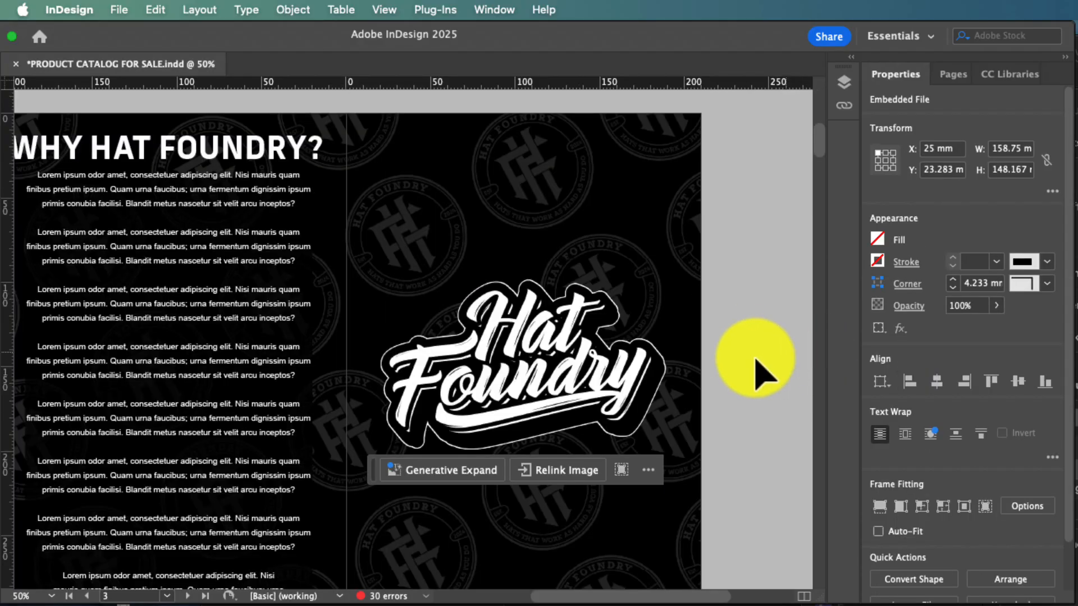
pyautogui.moveTo(817, 146); pyautogui.dragTo(818, 118)
pyautogui.scroll(2, 613, 284)
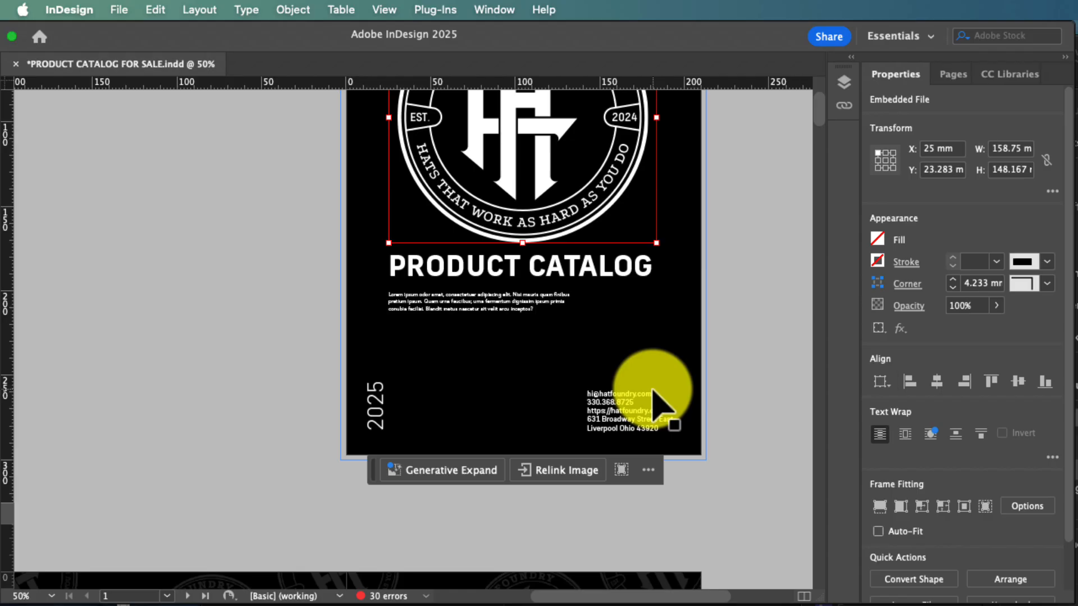
pyautogui.scroll(-6, 653, 400)
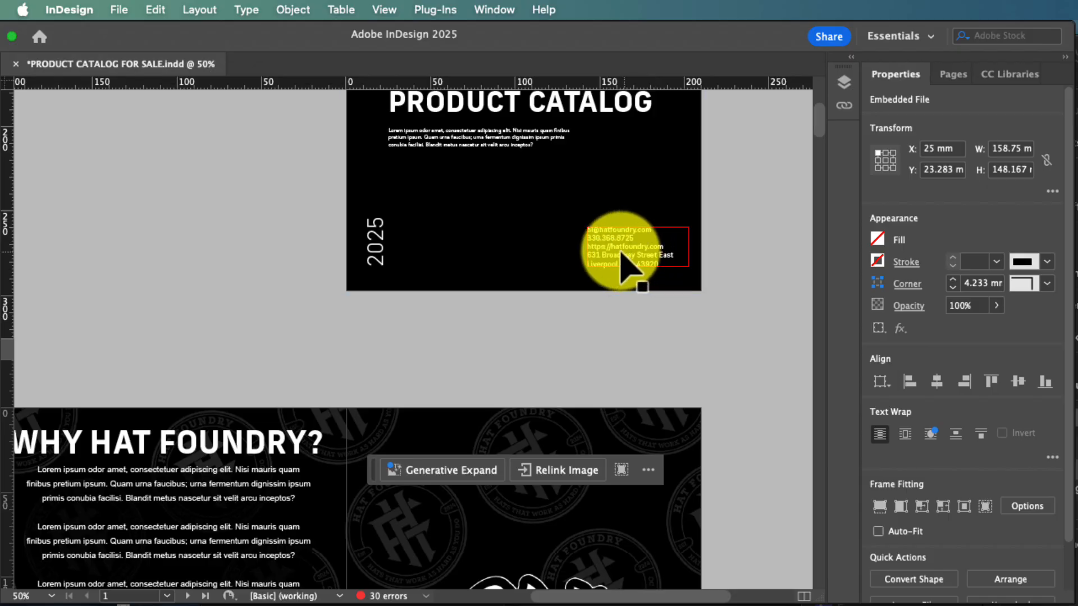
pyautogui.click(592, 234)
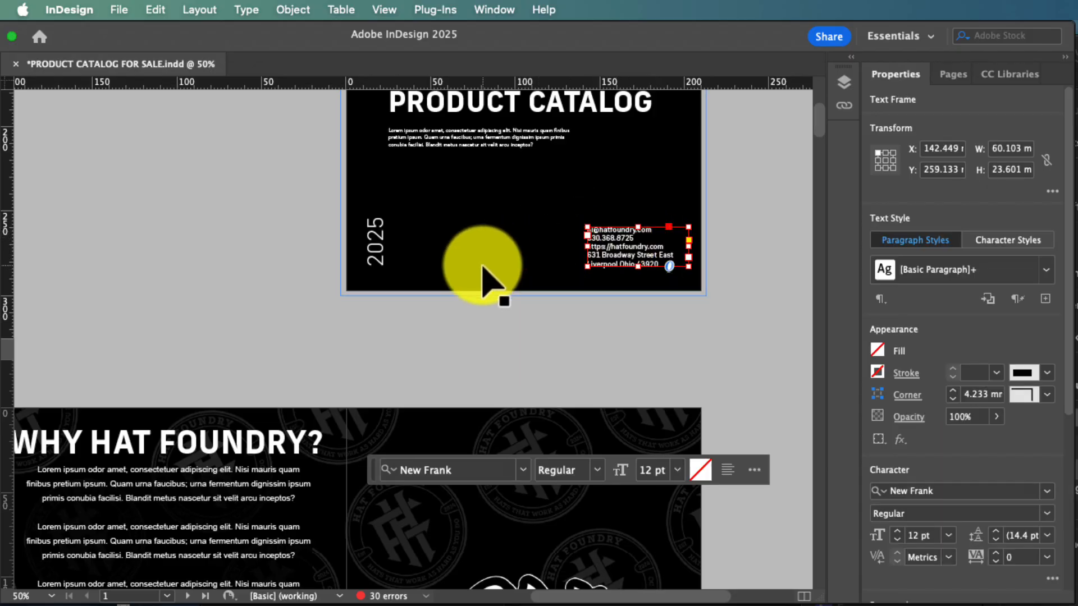
pyautogui.scroll(-4, 482, 269)
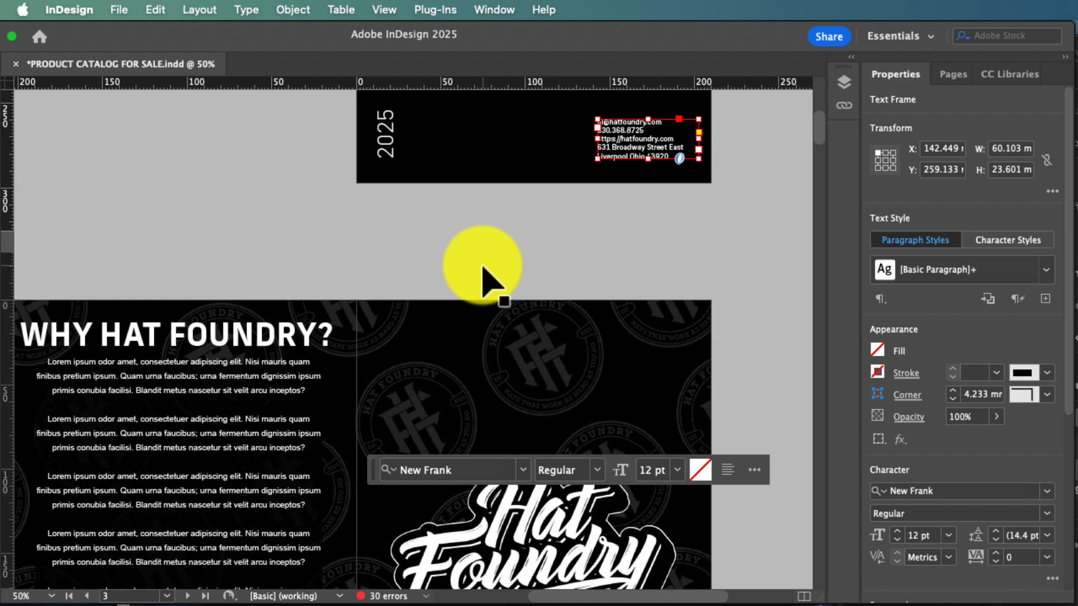
pyautogui.scroll(-6, 474, 280)
pyautogui.hscroll(-1, 455, 292)
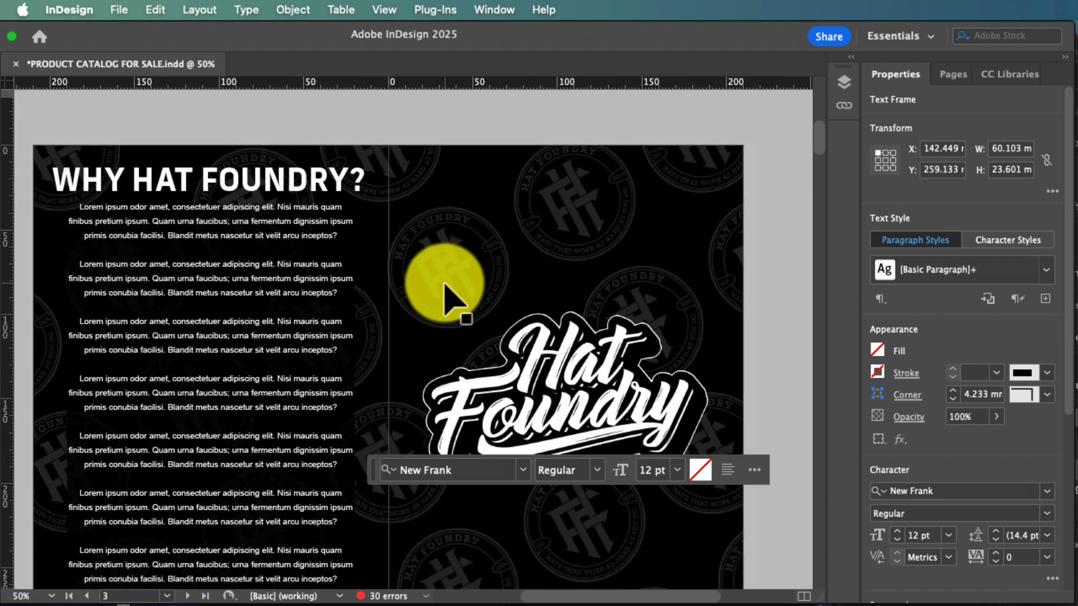
pyautogui.hscroll(-1, 449, 298)
pyautogui.scroll(-2, 450, 297)
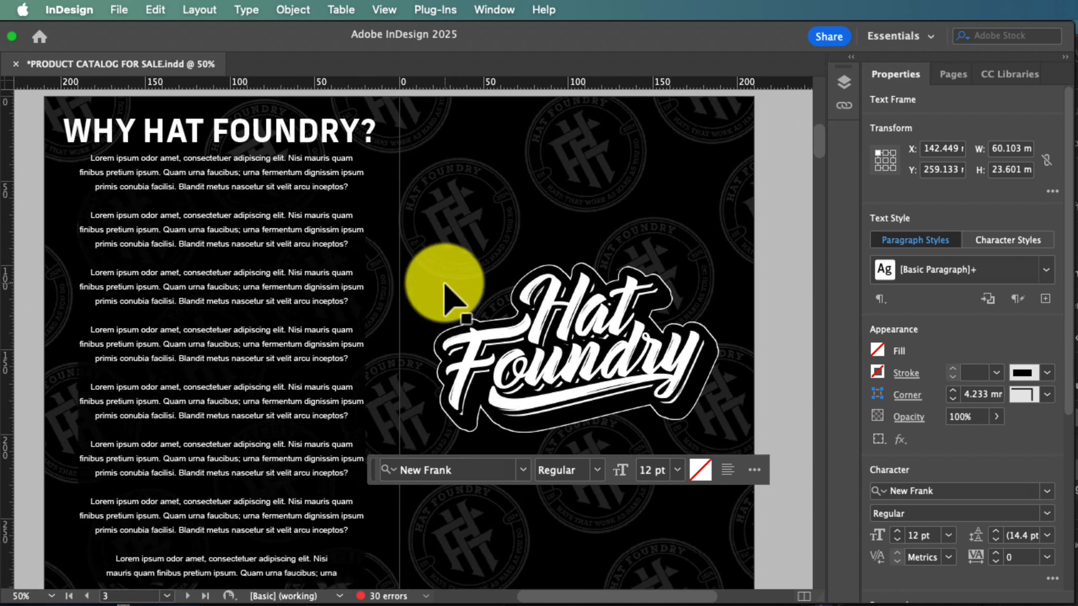
# - Look over the inner spreads as an overview and inspect the CUSTOM HATS spread at 50% zoom
pyautogui.click(446, 285)
pyautogui.scroll(5, 445, 284)
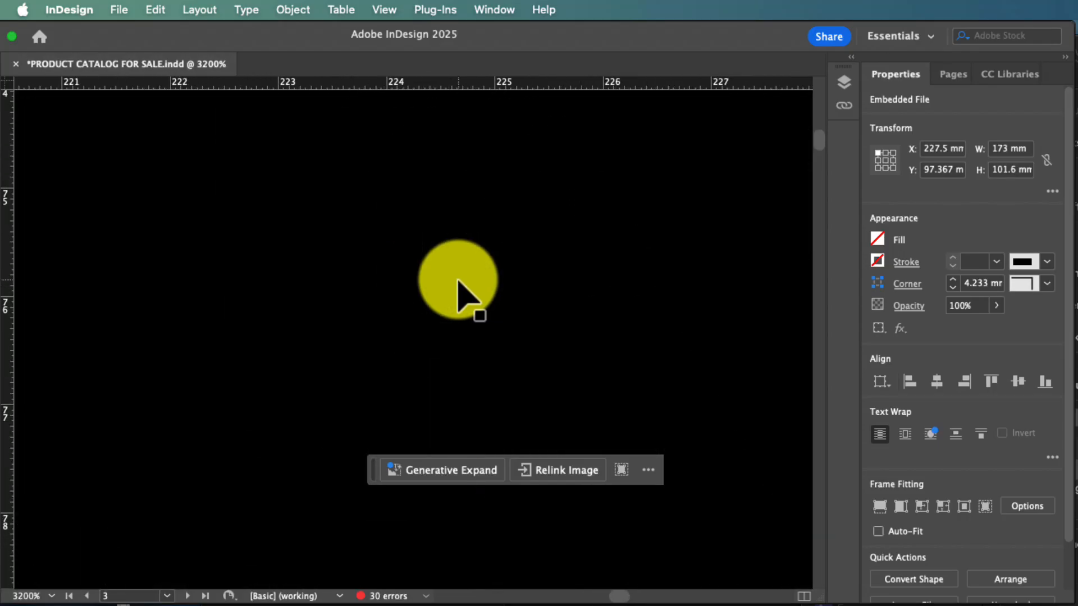
pyautogui.scroll(-5, 458, 281)
pyautogui.scroll(-5, 458, 280)
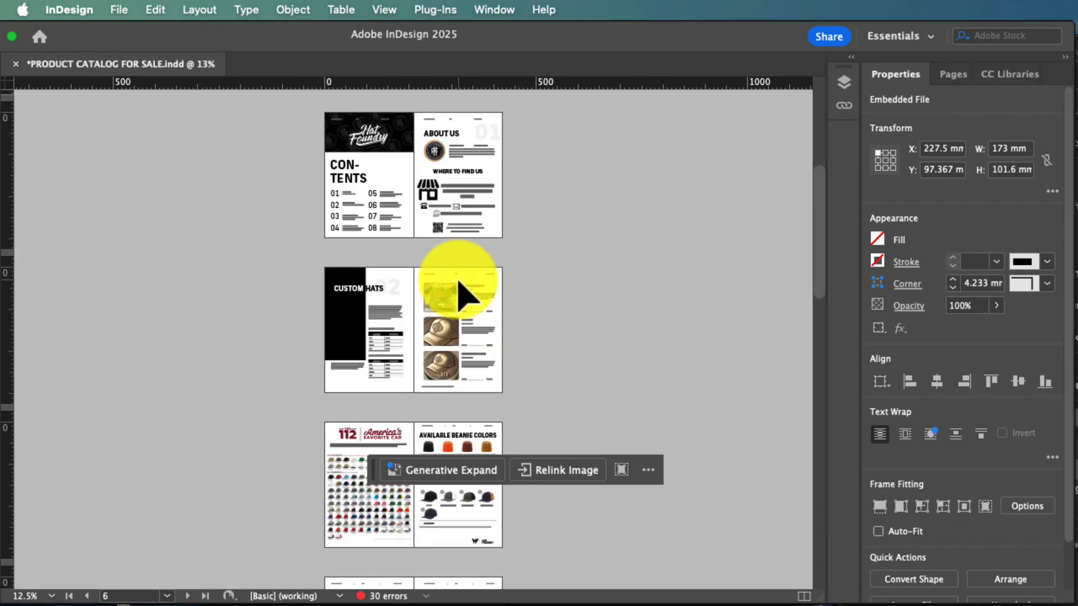
pyautogui.scroll(6, 458, 281)
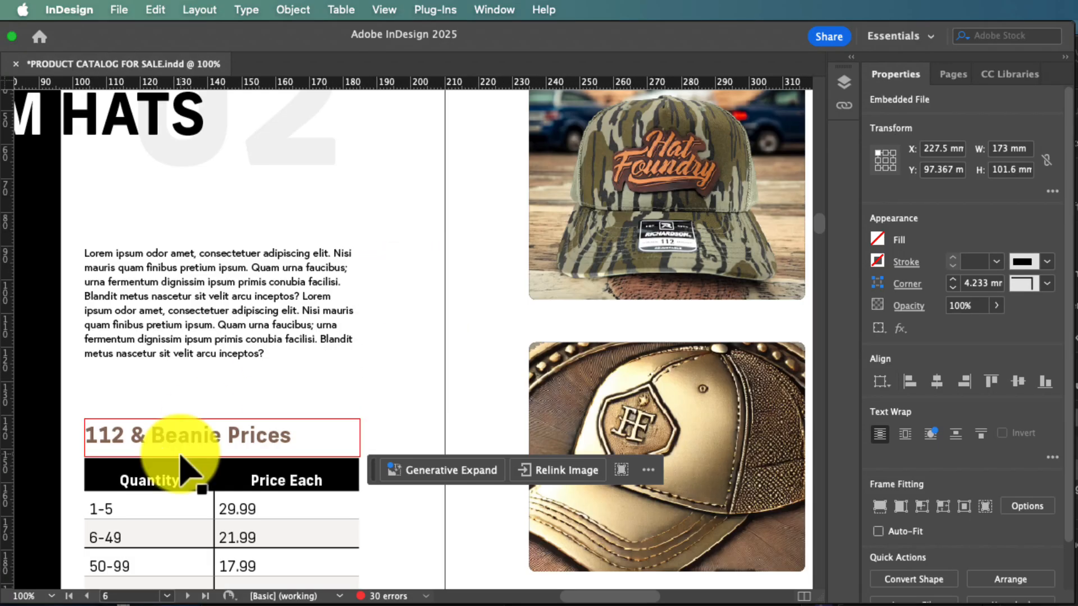
pyautogui.click(51, 596)
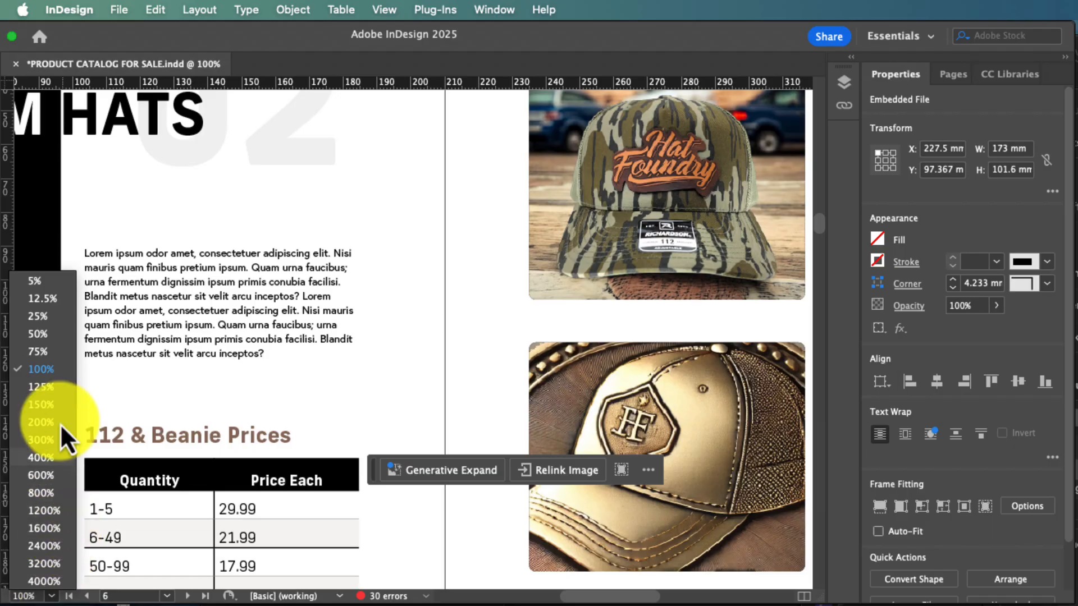
pyautogui.click(48, 336)
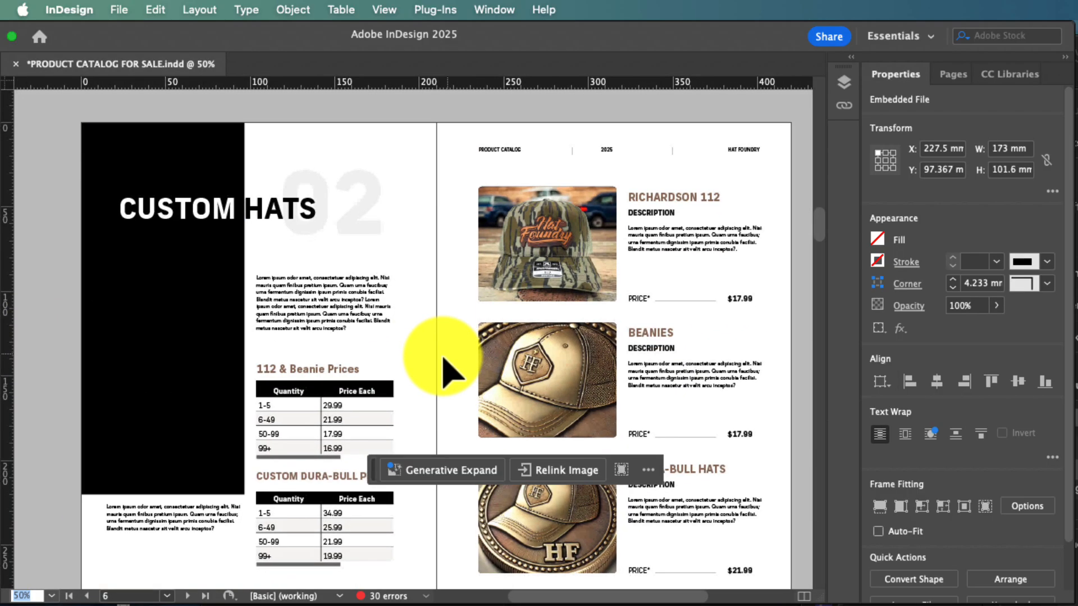
# - Set the fill of the background pattern image frame on the WHY HAT FOUNDRY? spread to [Registration]
pyautogui.scroll(15, 445, 361)
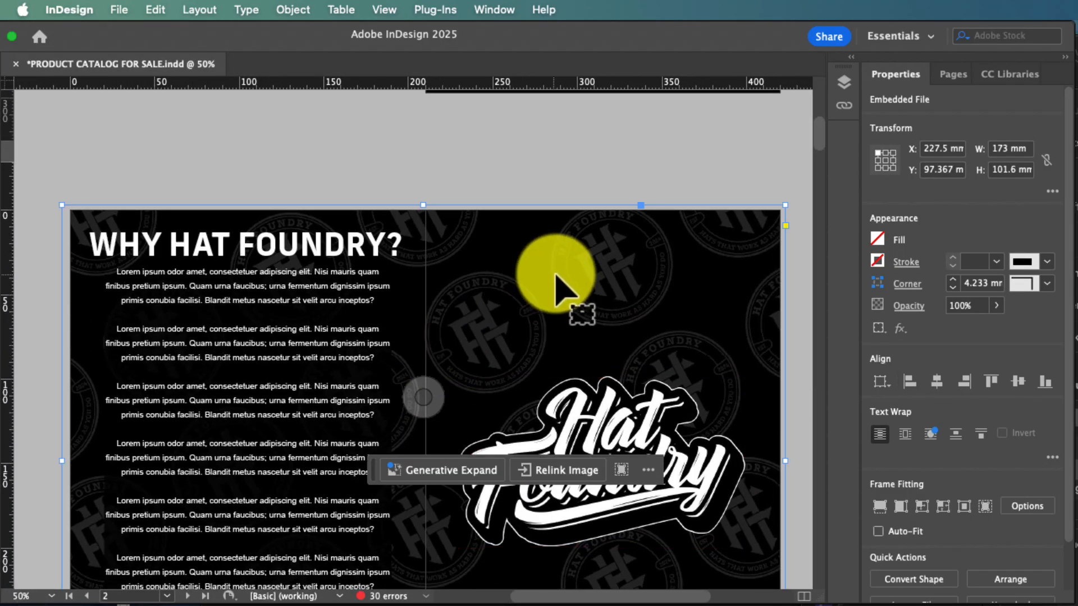
pyautogui.click(573, 264)
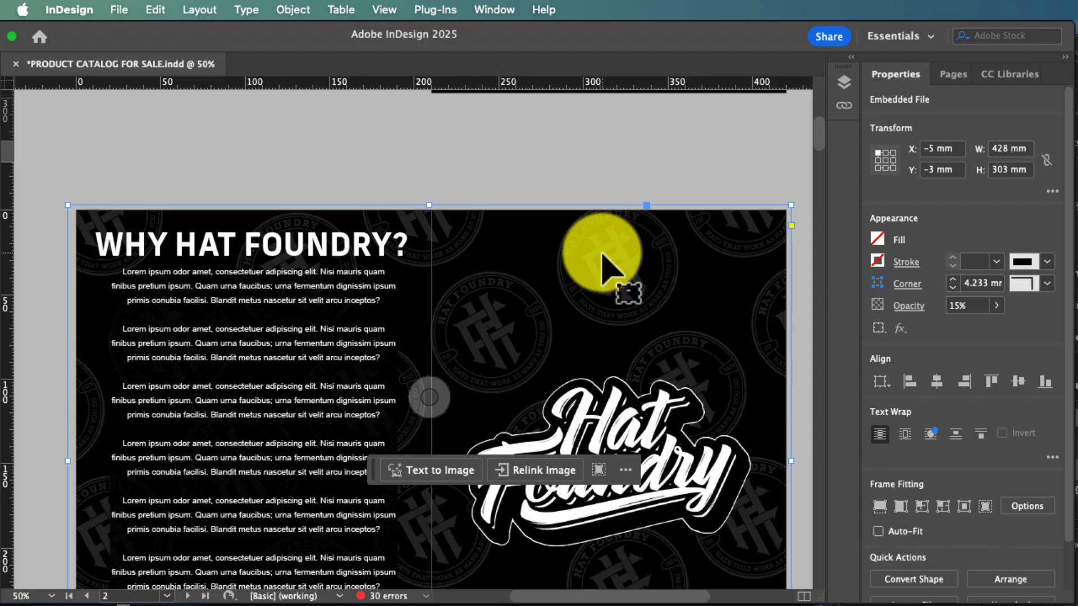
pyautogui.hscroll(-1, 588, 257)
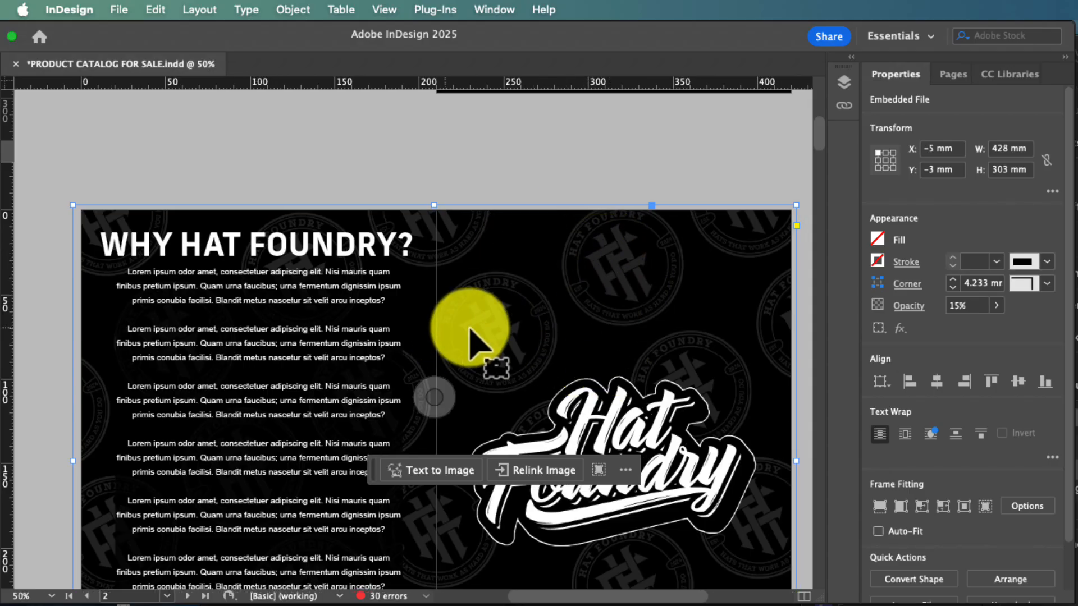
pyautogui.hscroll(-1, 505, 249)
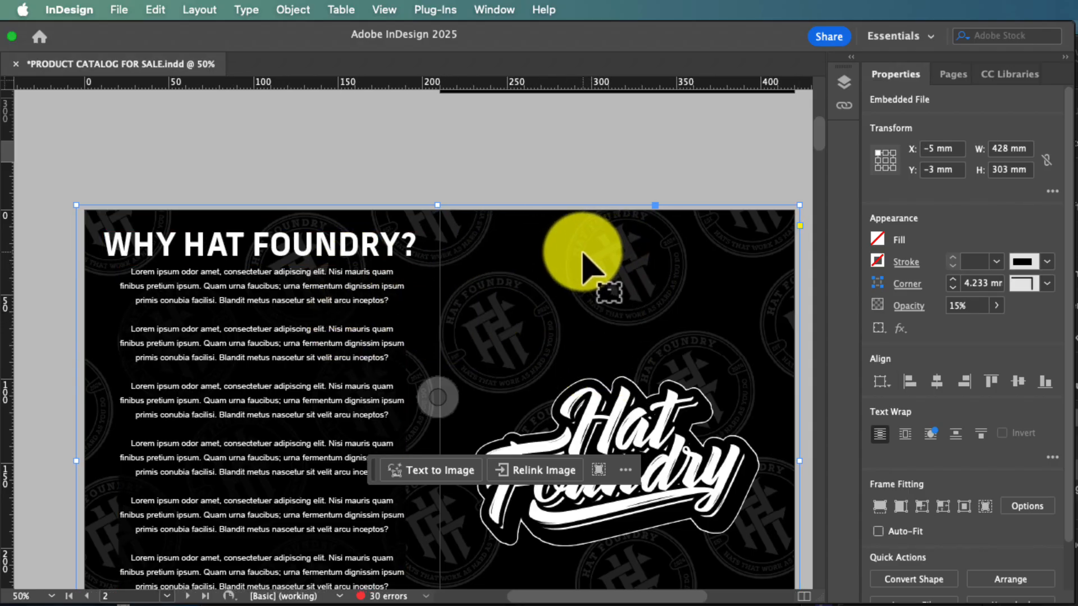
pyautogui.click(879, 241)
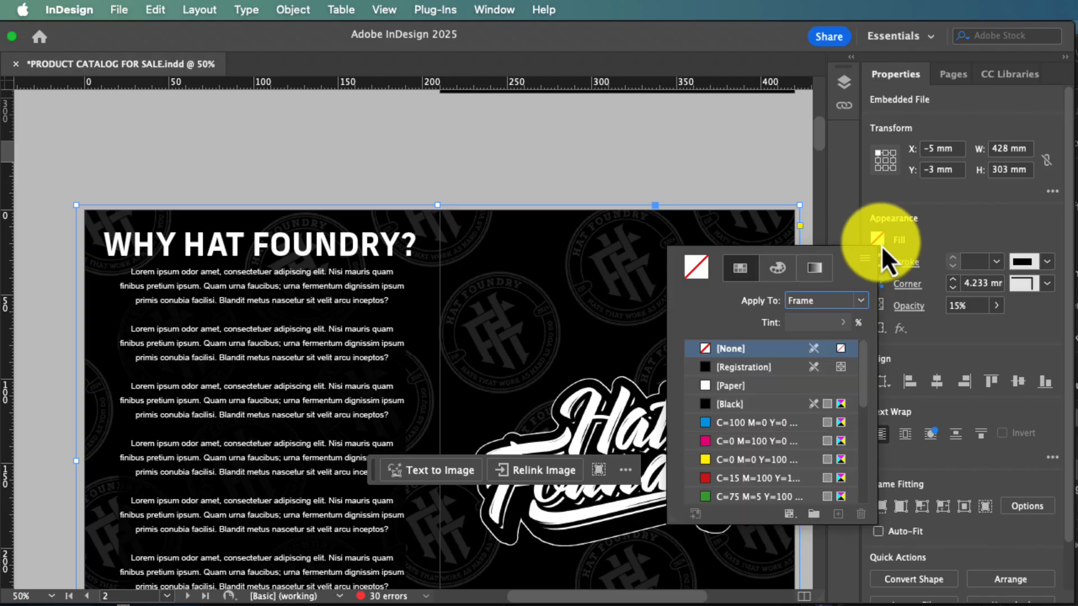
pyautogui.click(752, 368)
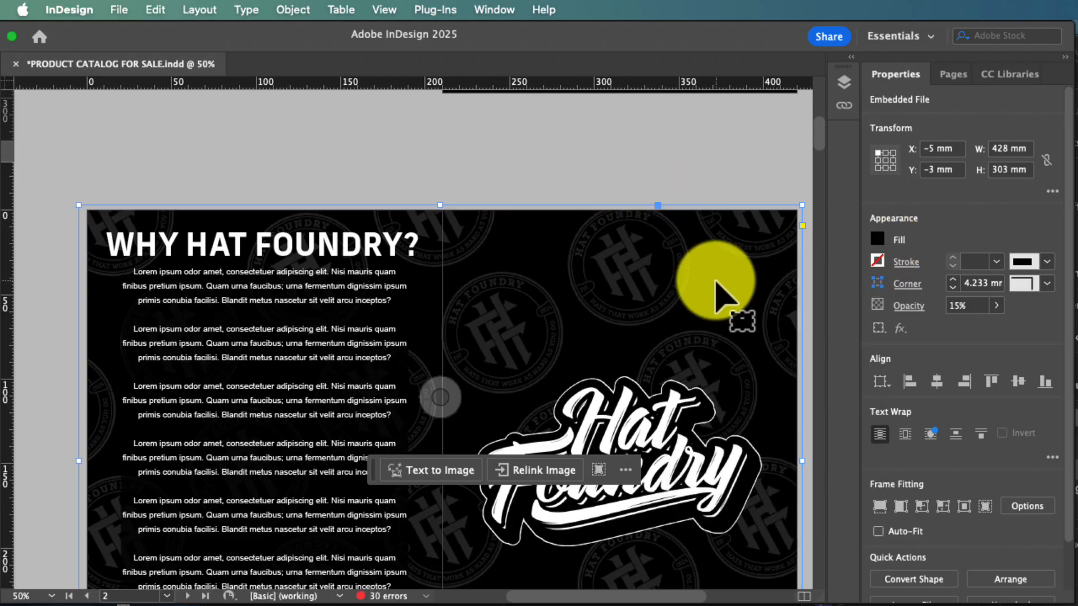
pyautogui.scroll(-1, 671, 351)
pyautogui.scroll(-2, 668, 343)
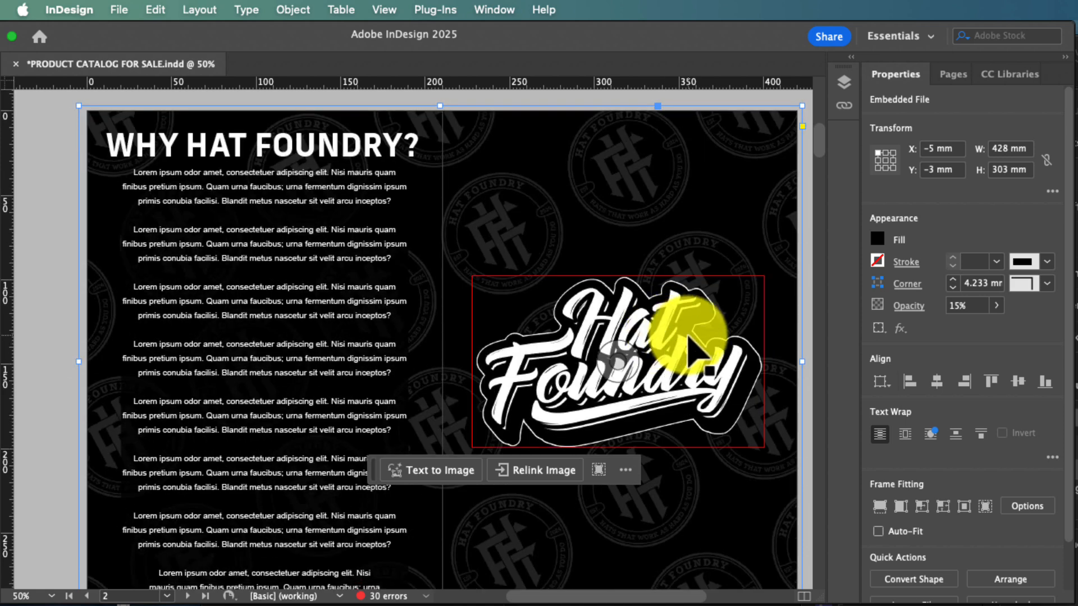
pyautogui.click(123, 15)
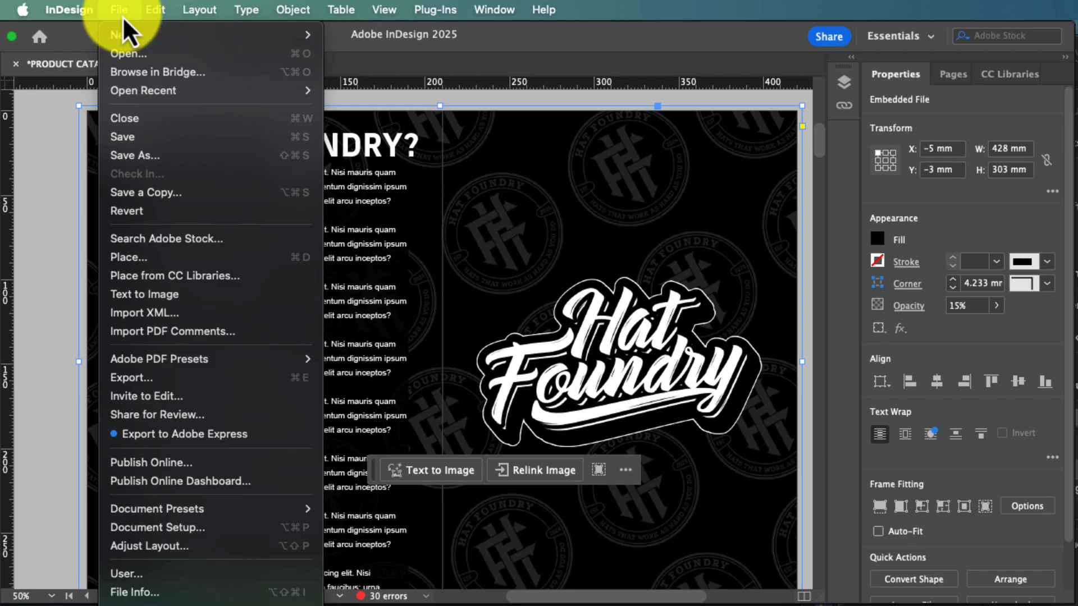
pyautogui.moveTo(150, 16)
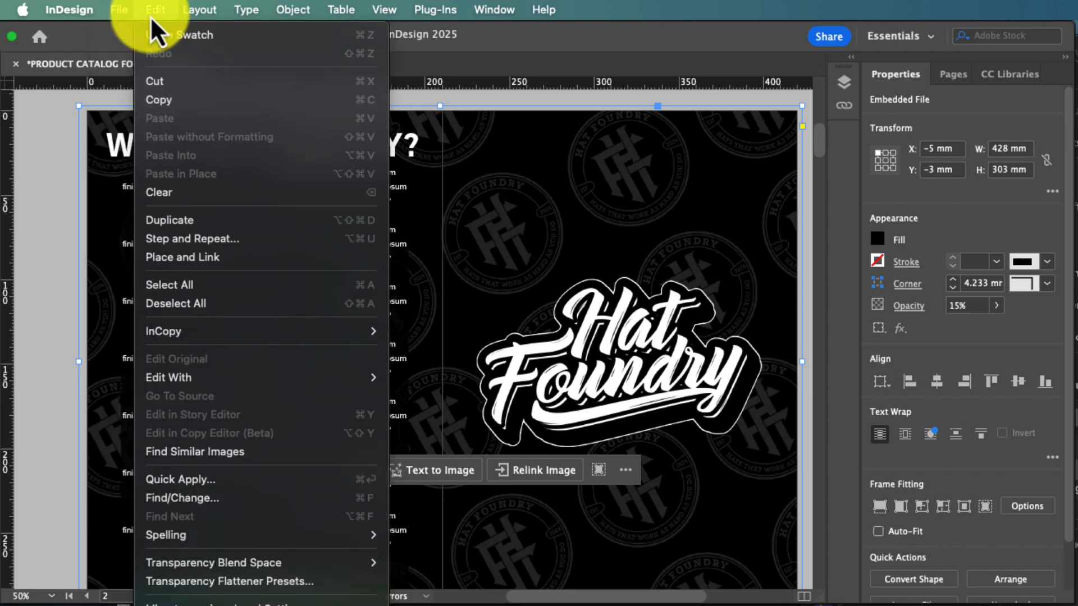
pyautogui.moveTo(185, 8)
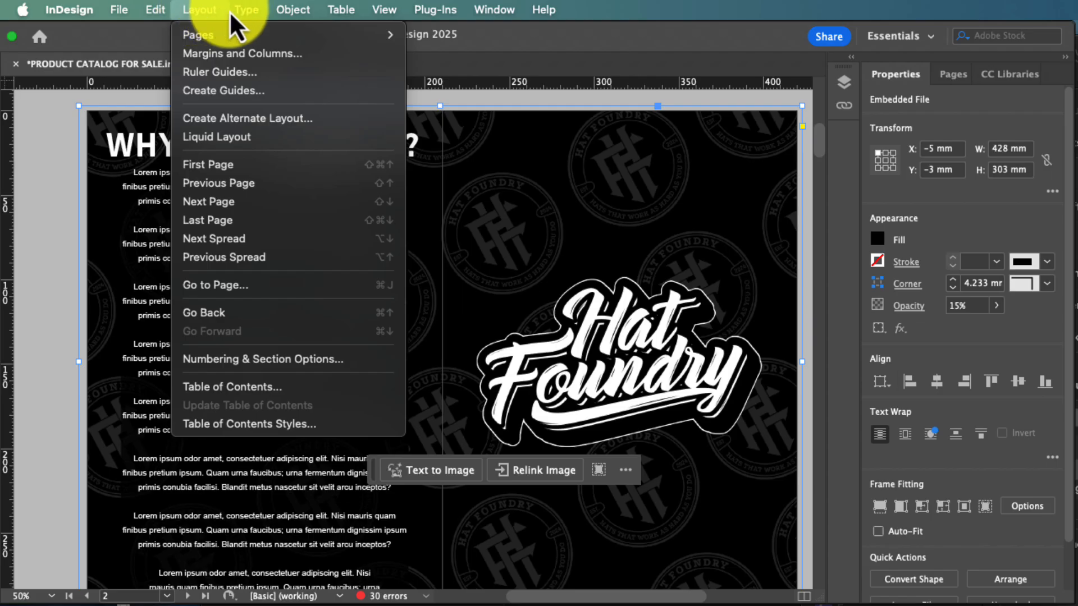
pyautogui.moveTo(251, 10)
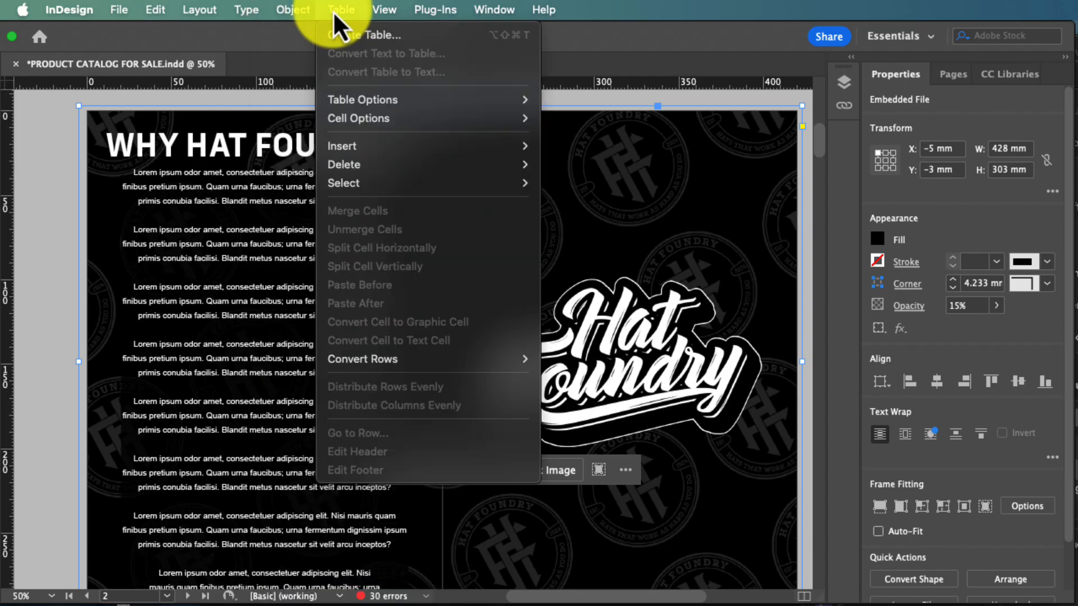
pyautogui.click(381, 14)
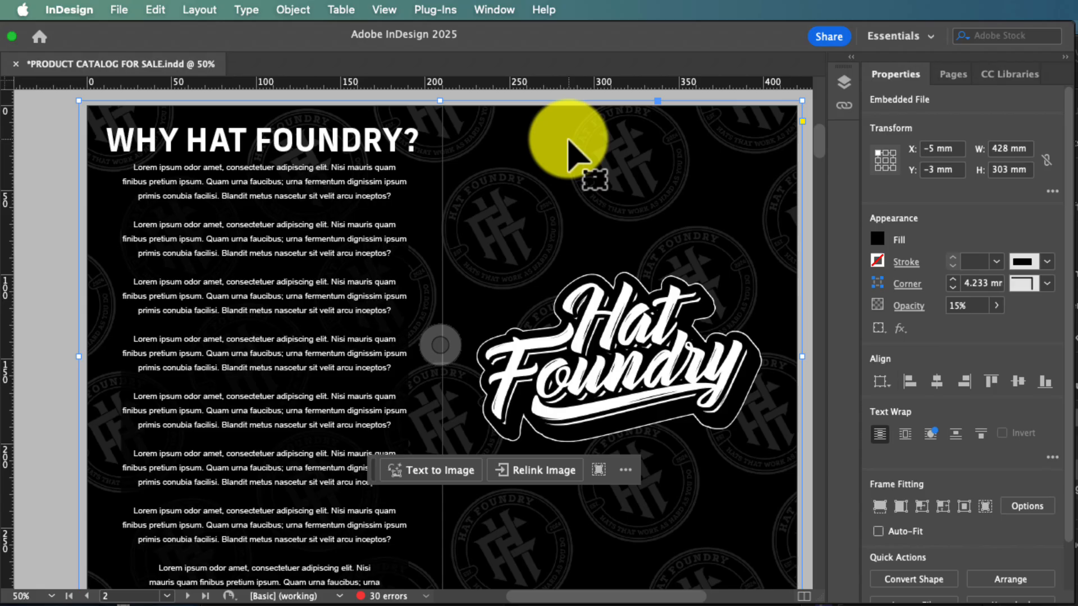
# - Delete the background pattern image and the black full-spread frame behind it from the WHY HAT FOUNDRY? spread
pyautogui.press('Delete')
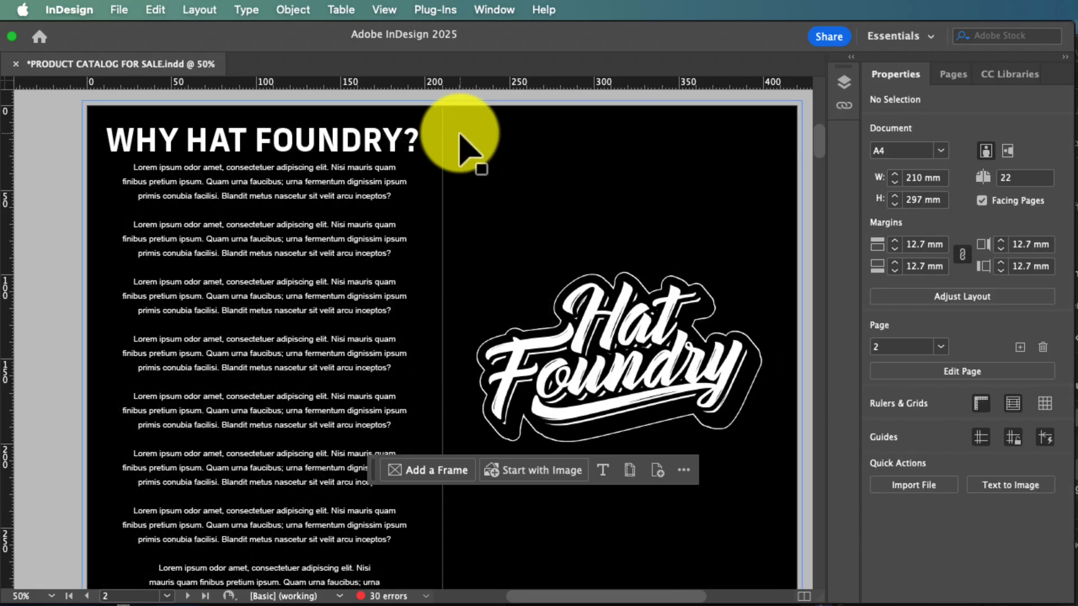
pyautogui.click(504, 144)
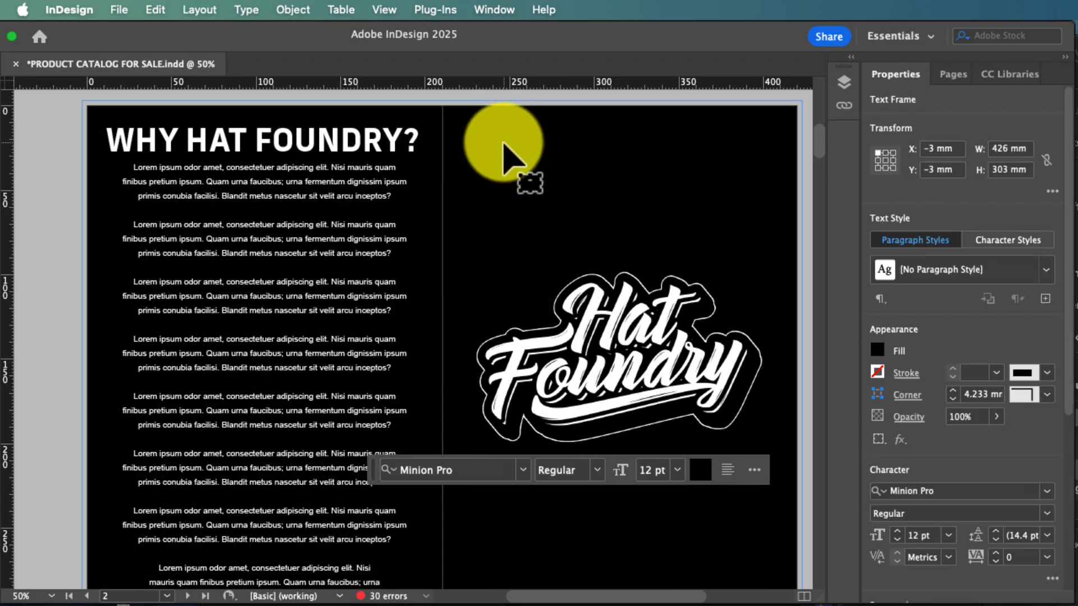
pyautogui.press('Delete')
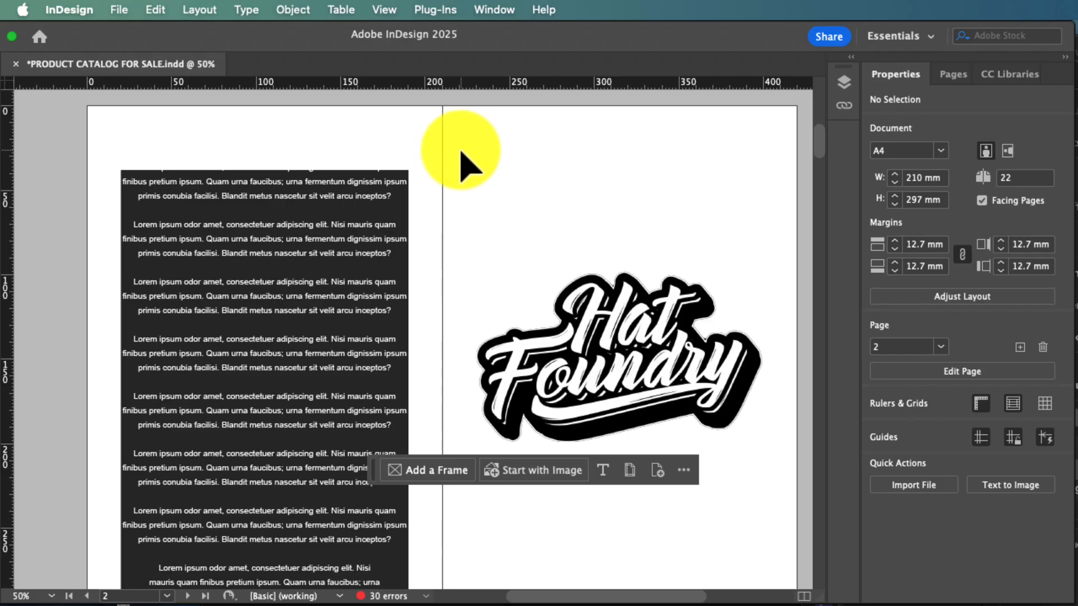
pyautogui.scroll(-2, 462, 155)
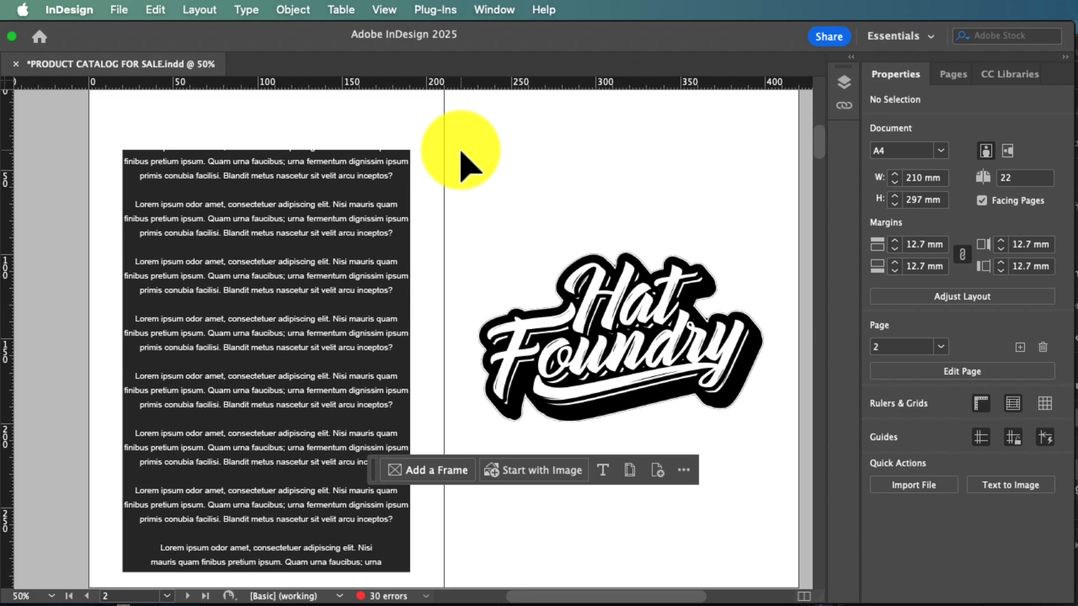
pyautogui.hscroll(2, 462, 154)
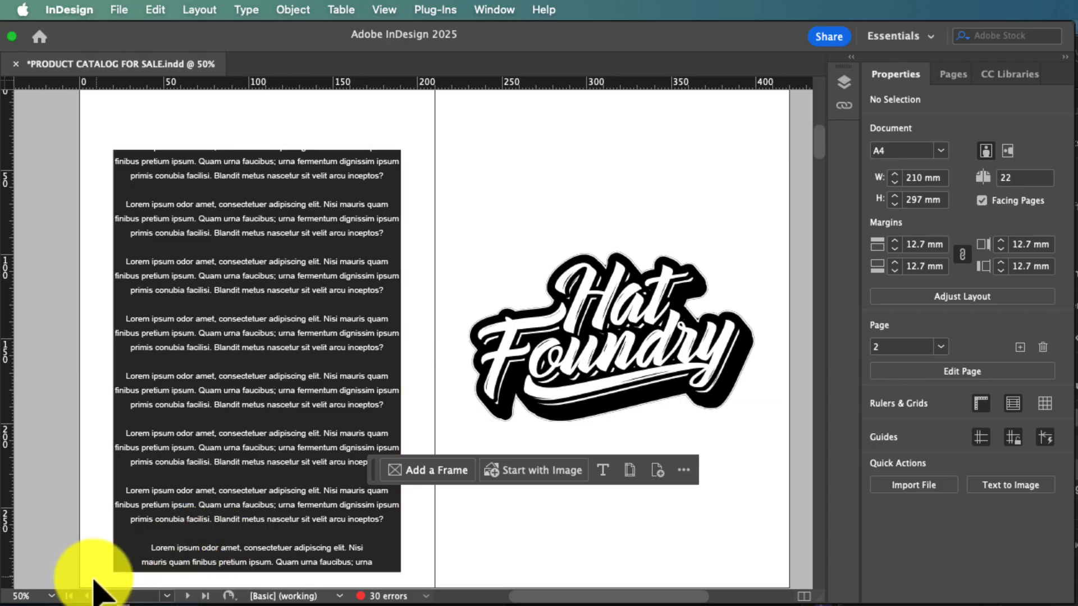
pyautogui.click(49, 595)
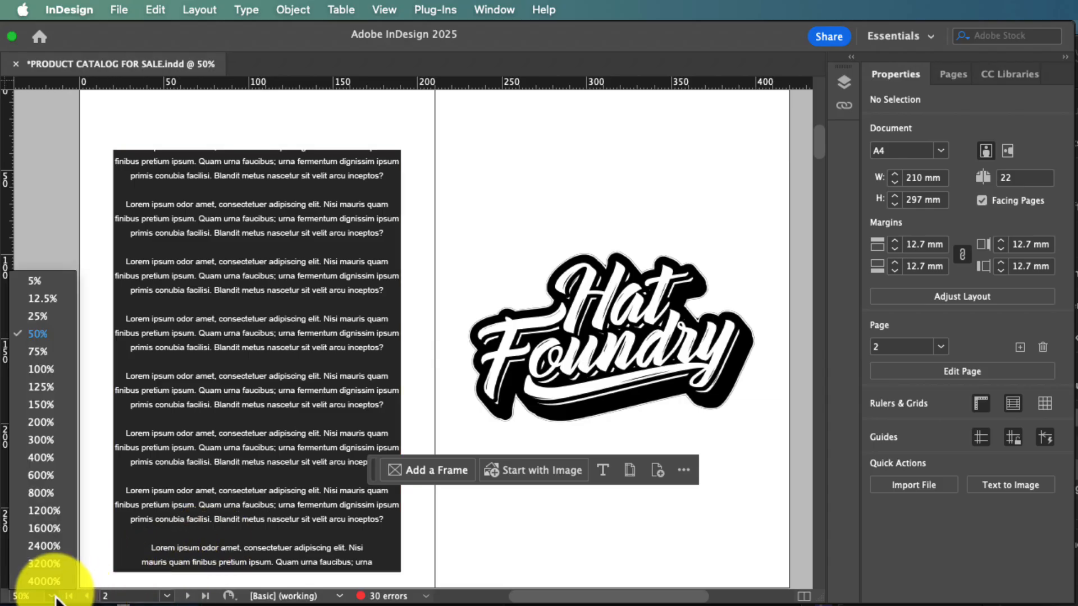
pyautogui.click(39, 317)
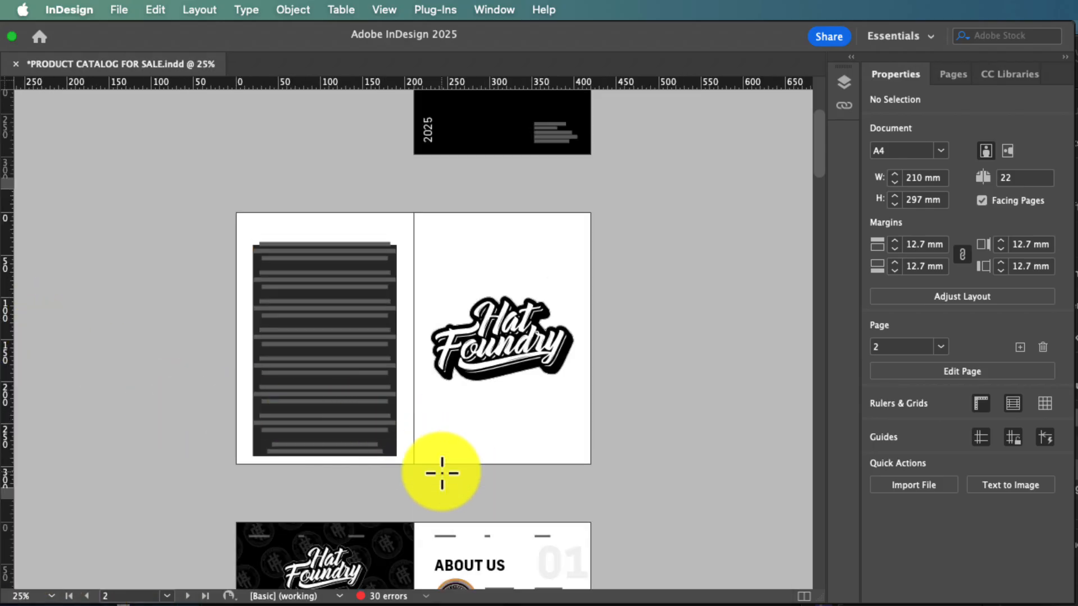
# - Draw a rectangle frame about 426 × 312 mm covering the whole WHY HAT FOUNDRY? spread and fill it with [Registration]
pyautogui.click(234, 212)
pyautogui.click(897, 478)
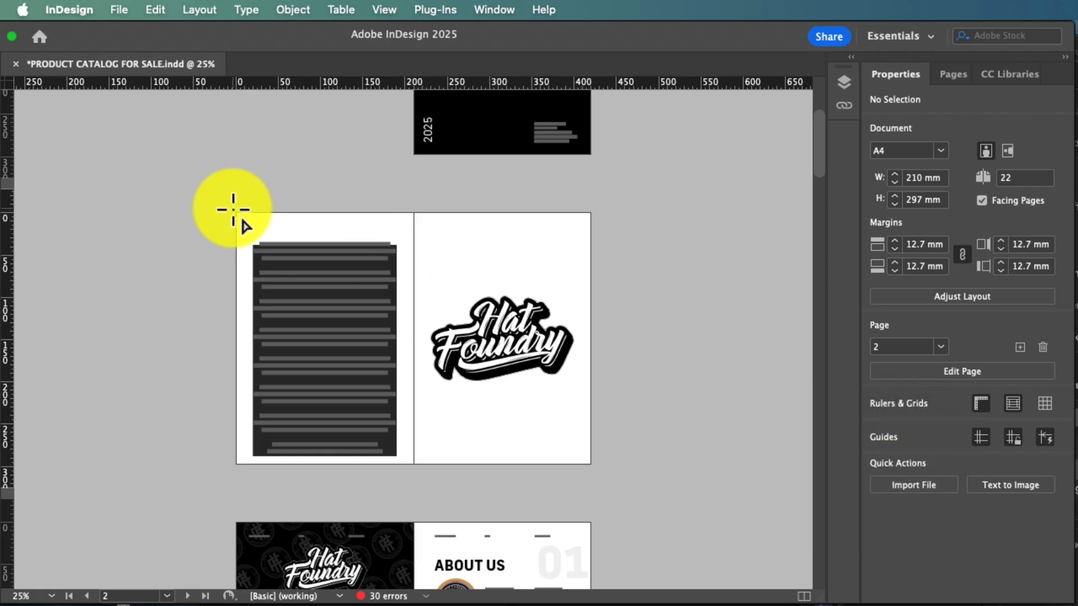
pyautogui.moveTo(234, 211); pyautogui.dragTo(593, 474)
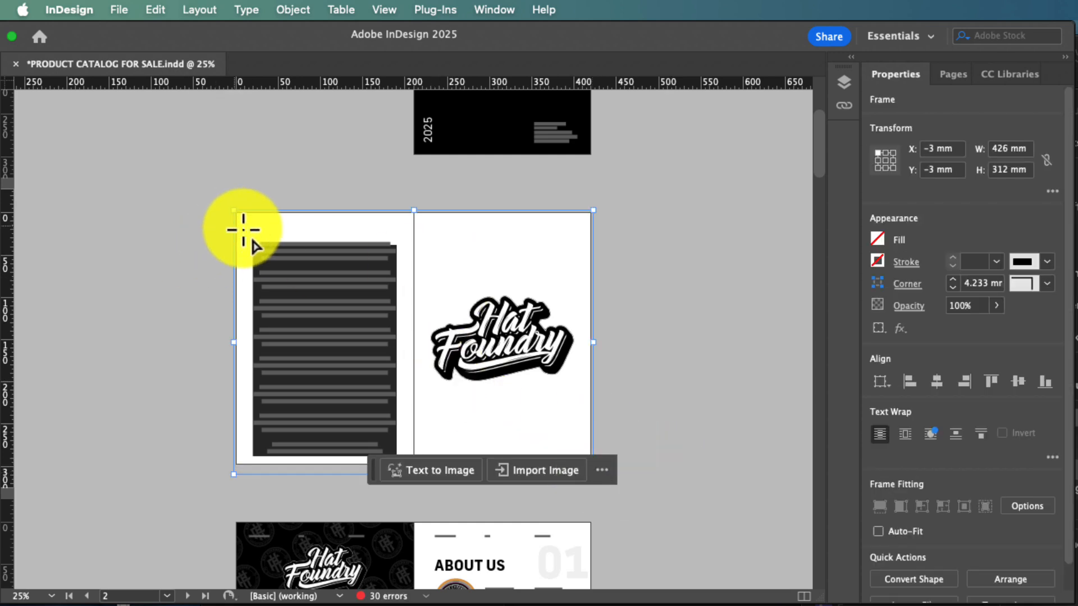
pyautogui.click(880, 242)
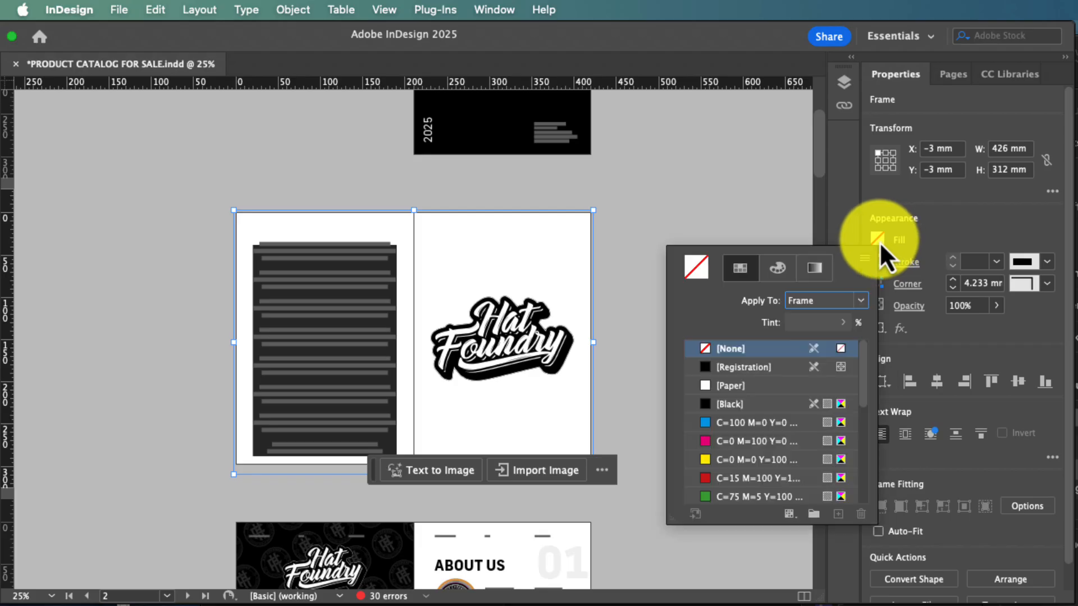
pyautogui.click(742, 374)
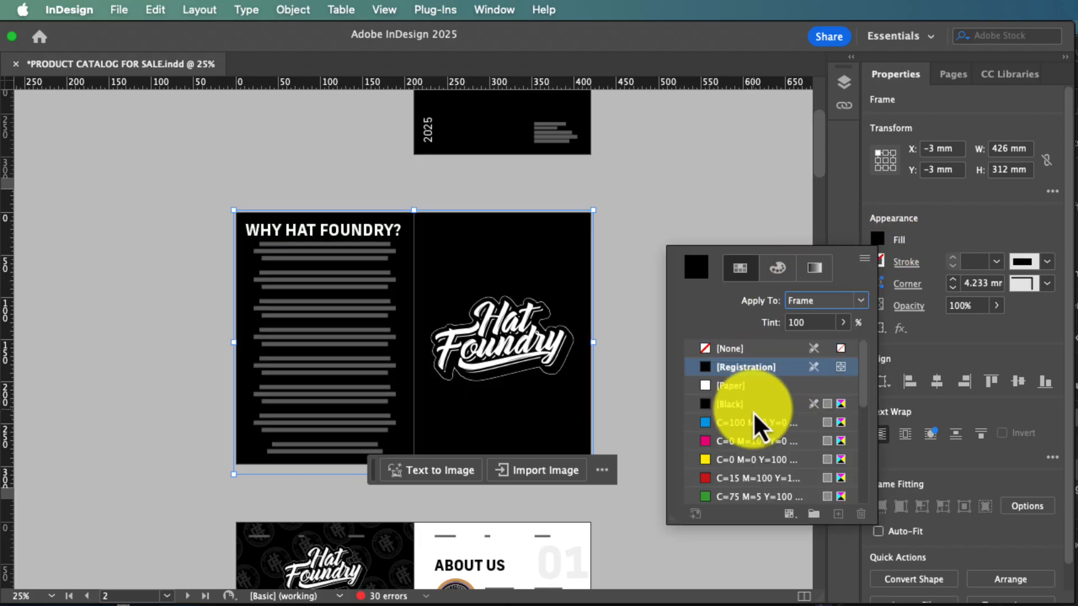
# - Try other swatches as the frame's fill, including yellow C=0 M=0 Y=100, dark blue C=100 M=90 Y=10, r242g164b136 and a brown
pyautogui.click(746, 411)
pyautogui.click(738, 425)
pyautogui.click(735, 459)
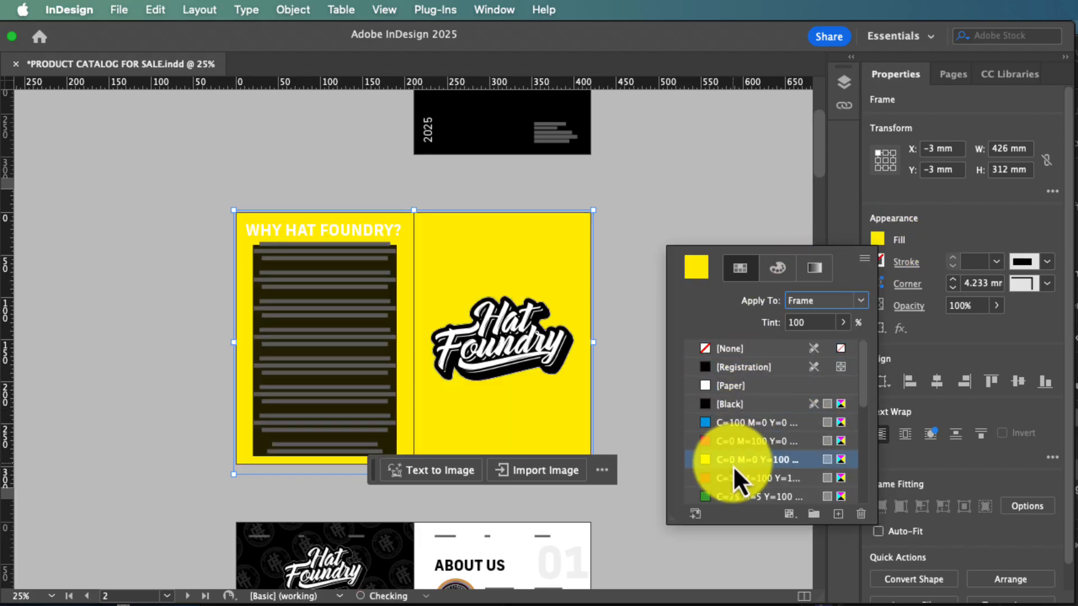
pyautogui.scroll(-3, 733, 466)
pyautogui.click(739, 475)
pyautogui.click(751, 427)
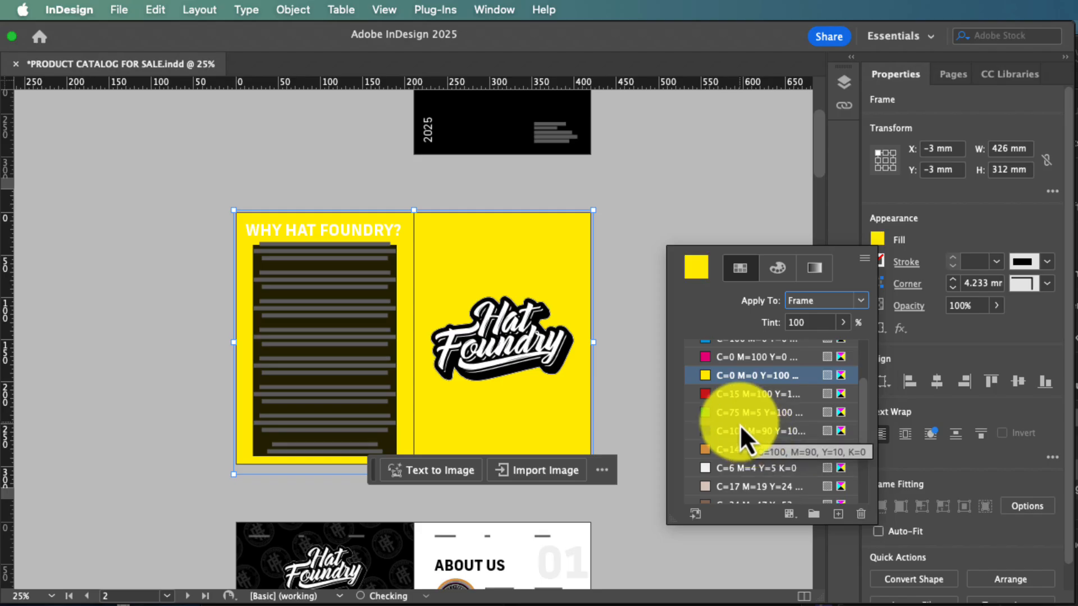
pyautogui.click(769, 429)
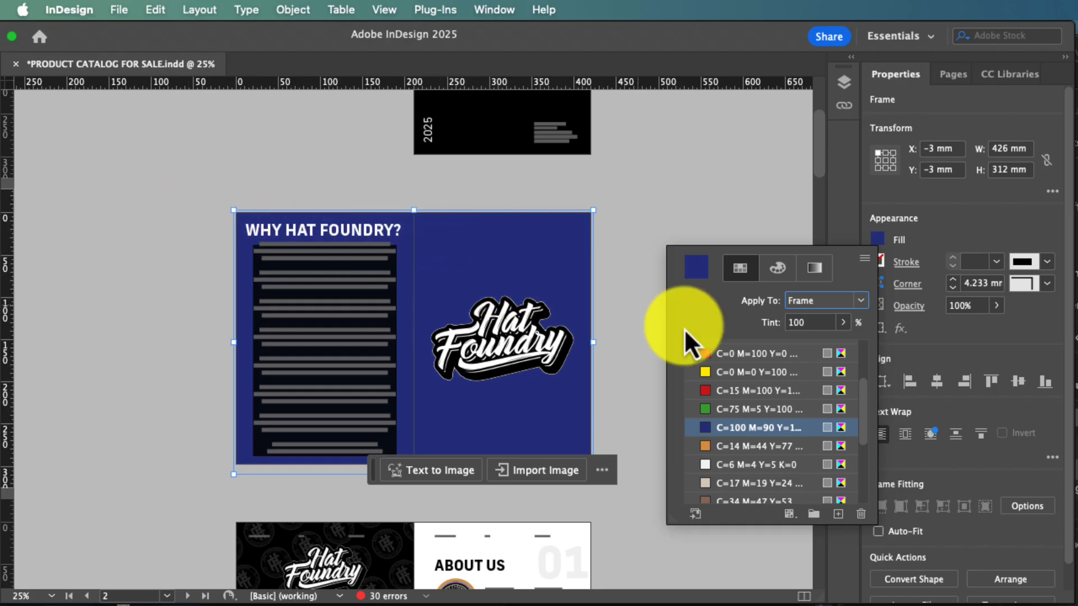
pyautogui.scroll(-4, 744, 410)
pyautogui.click(746, 409)
pyautogui.scroll(-1, 749, 434)
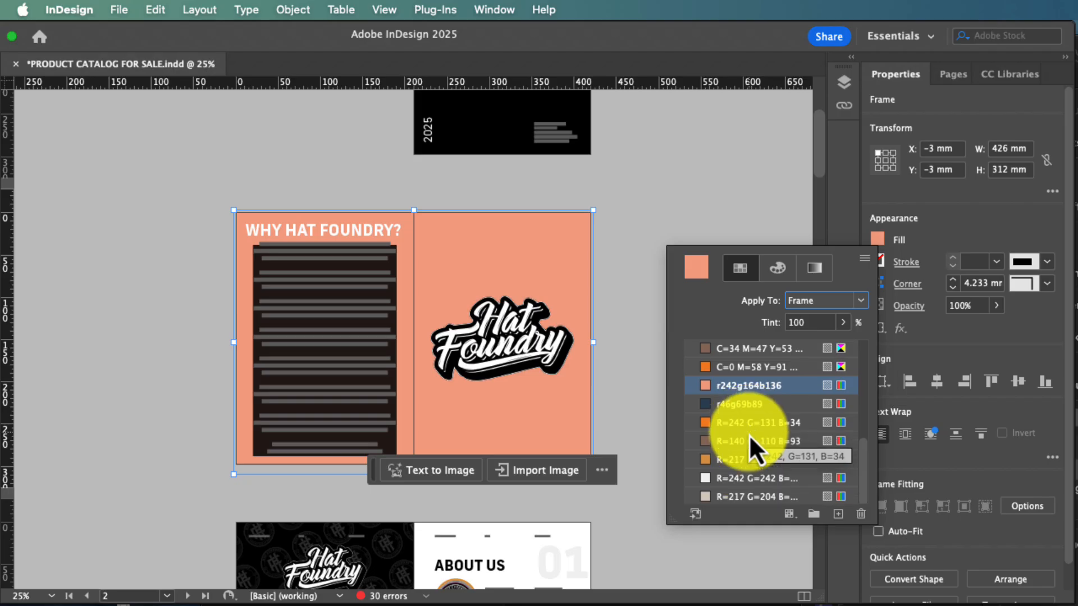
pyautogui.click(748, 434)
# - Set the full-spread frame's fill to the bright blue C=100 M=0 Y=0 swatch
pyautogui.scroll(2, 724, 422)
pyautogui.scroll(3, 729, 362)
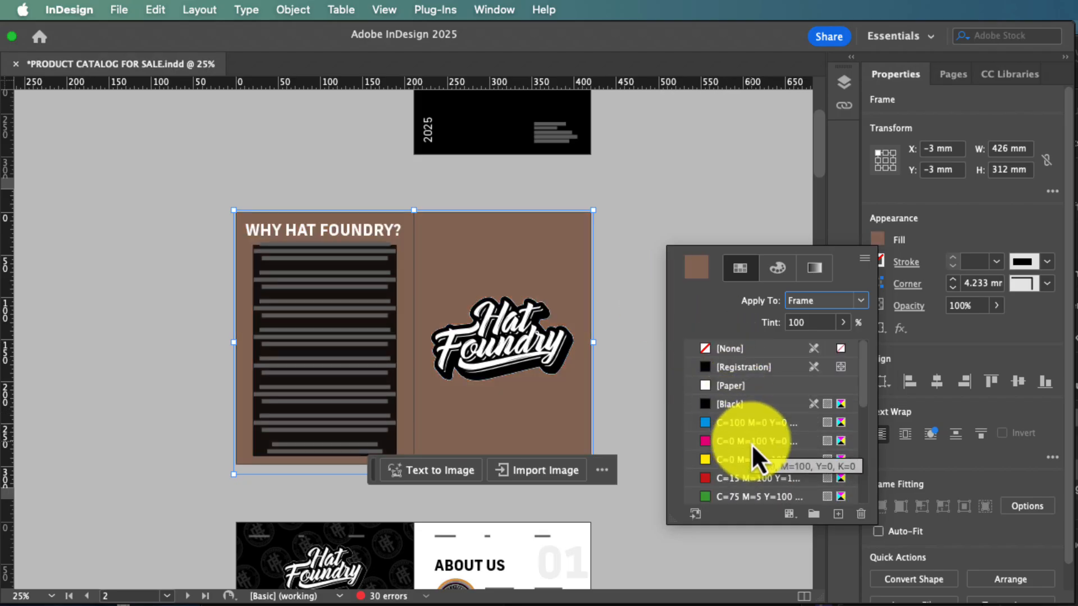
pyautogui.click(747, 421)
pyautogui.click(633, 344)
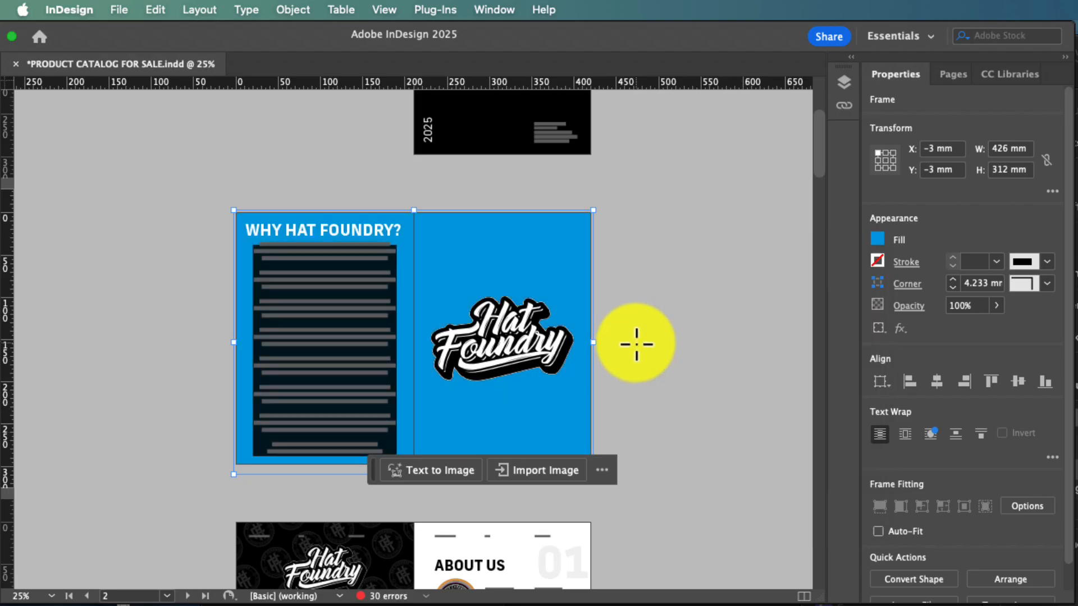
# - Switch to the Selection tool and select the Hat Foundry logo on the blue WHY HAT FOUNDRY? spread
pyautogui.scroll(-1, 637, 354)
pyautogui.click(490, 290)
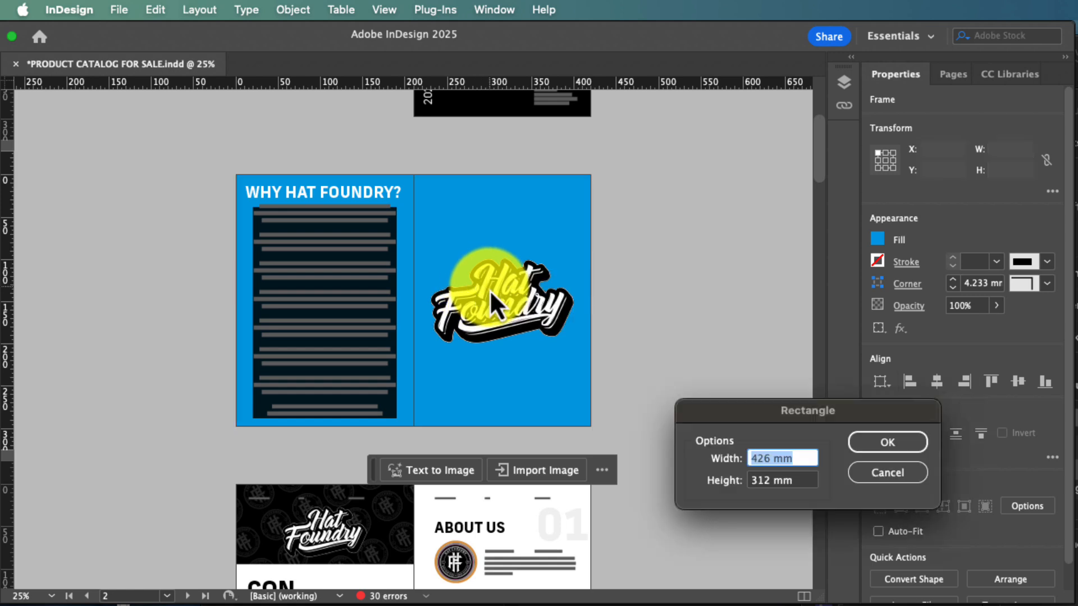
pyautogui.press('Escape')
pyautogui.press('v')
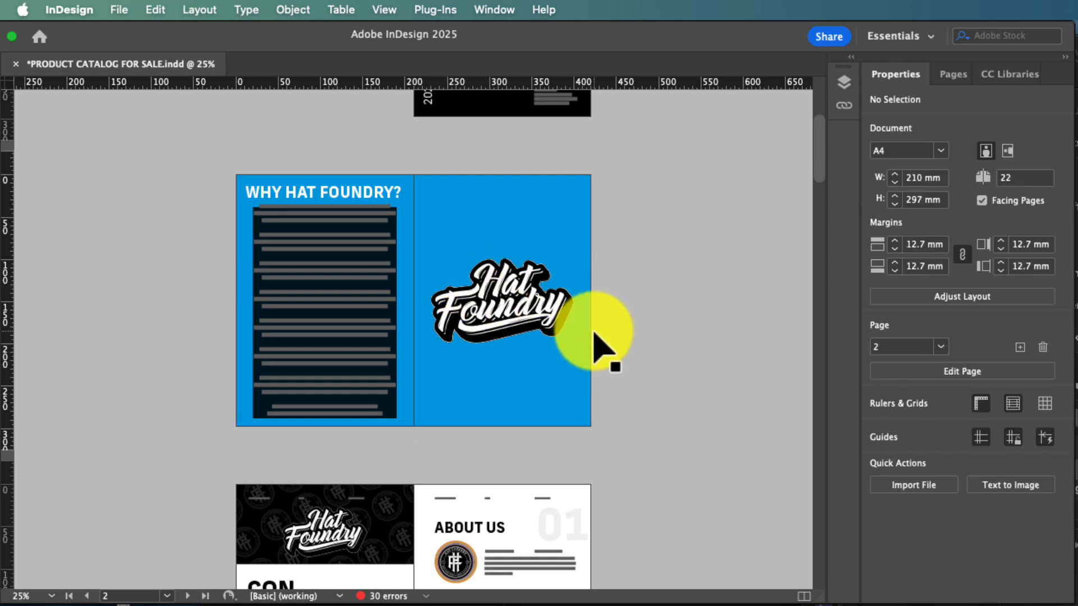
pyautogui.click(508, 325)
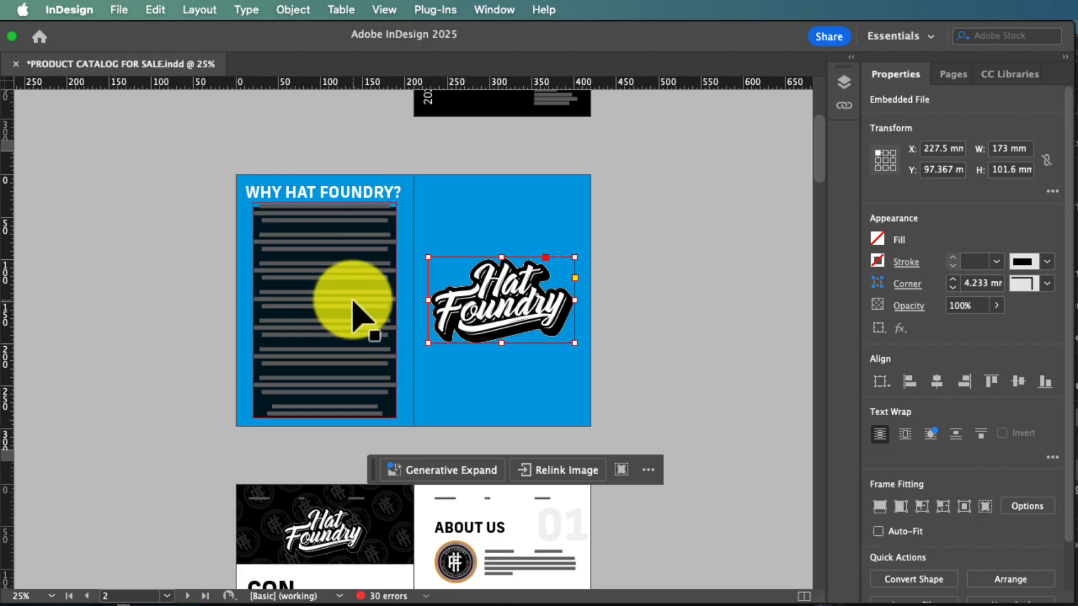
# - Look over the cover, the recoloured WHY HAT FOUNDRY? spread and the inner spreads at 12.5% zoom
pyautogui.scroll(1, 352, 301)
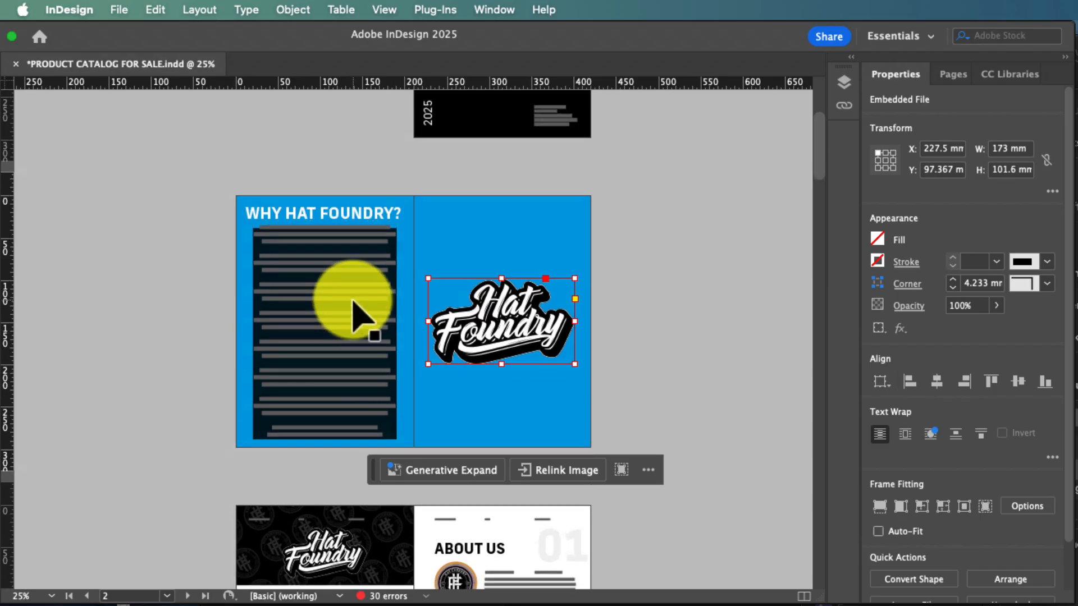
pyautogui.scroll(-2, 352, 301)
pyautogui.scroll(4, 352, 301)
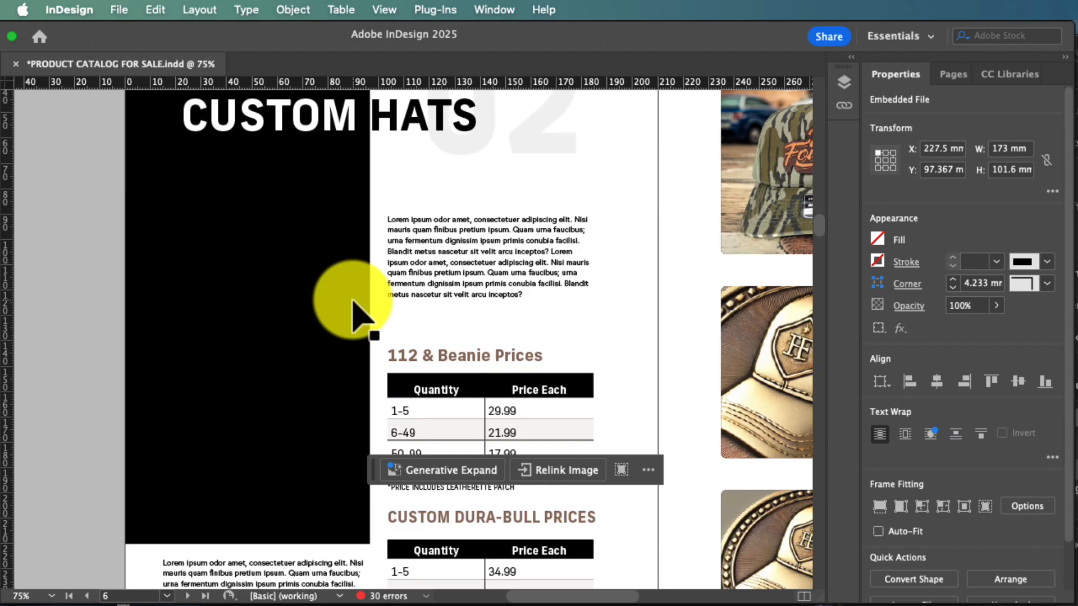
pyautogui.scroll(-1, 352, 301)
pyautogui.scroll(-2, 352, 301)
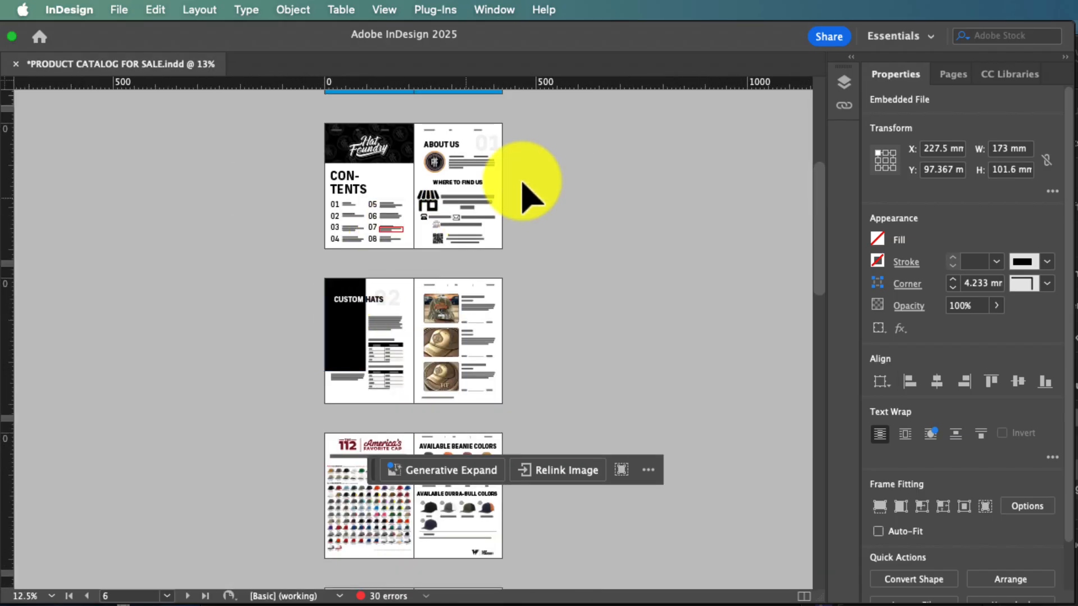
pyautogui.moveTo(645, 211); pyautogui.dragTo(657, 413)
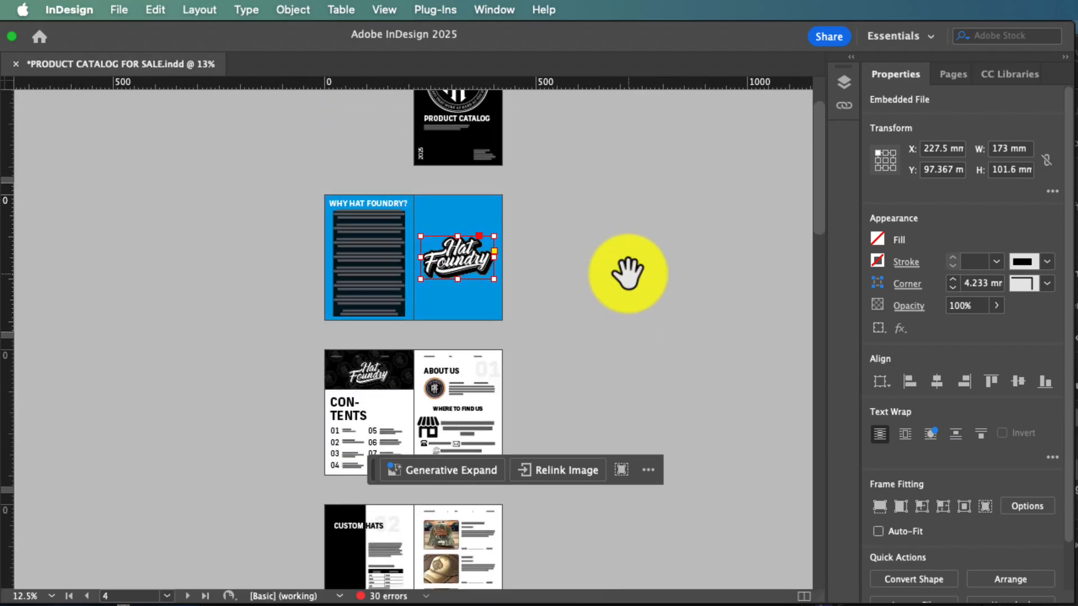
pyautogui.moveTo(626, 278); pyautogui.dragTo(631, 325)
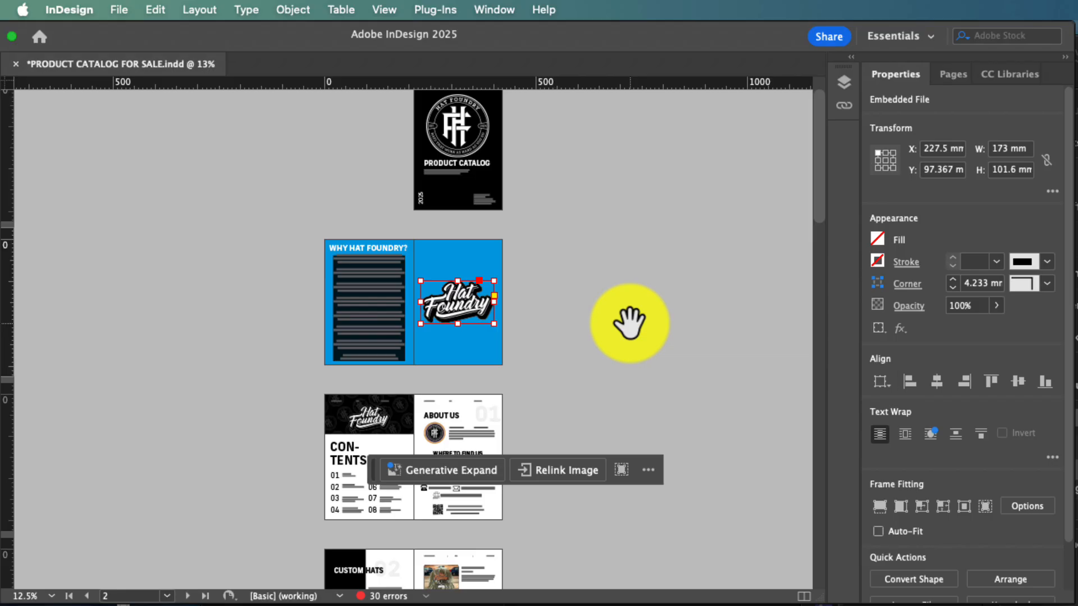
pyautogui.scroll(1, 323, 338)
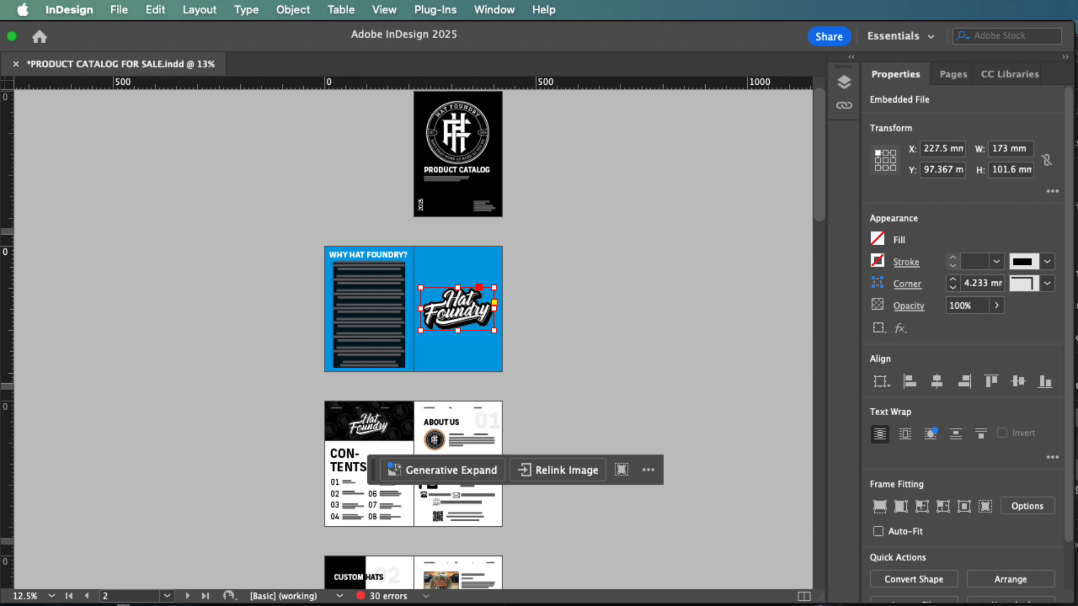
# - Switch to the Orion browser and open ChatGPT at chat.openai.com
pyautogui.press('super+Tab')
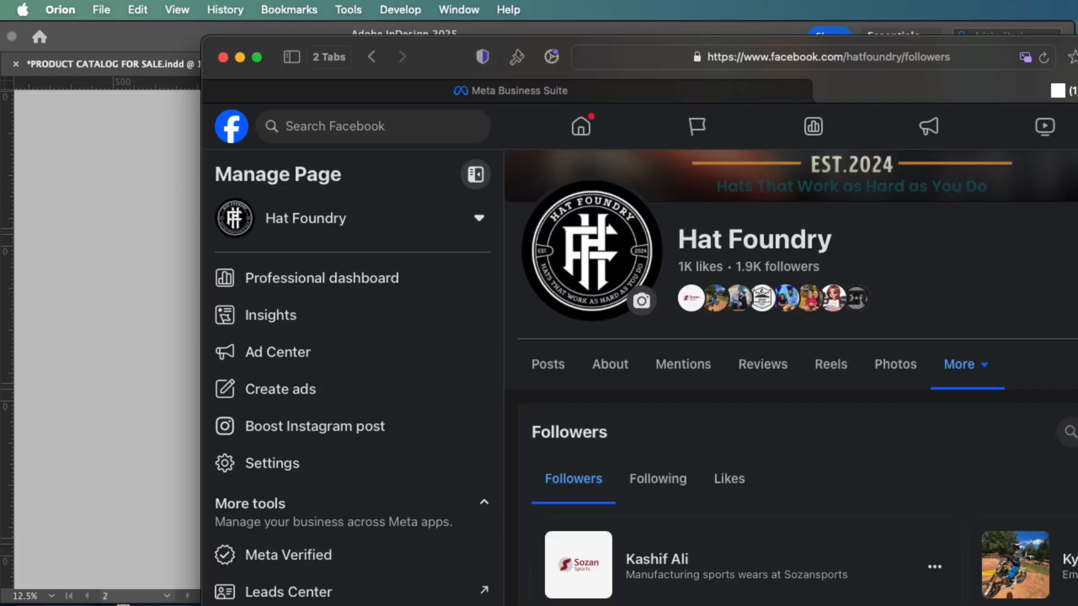
pyautogui.click(713, 59)
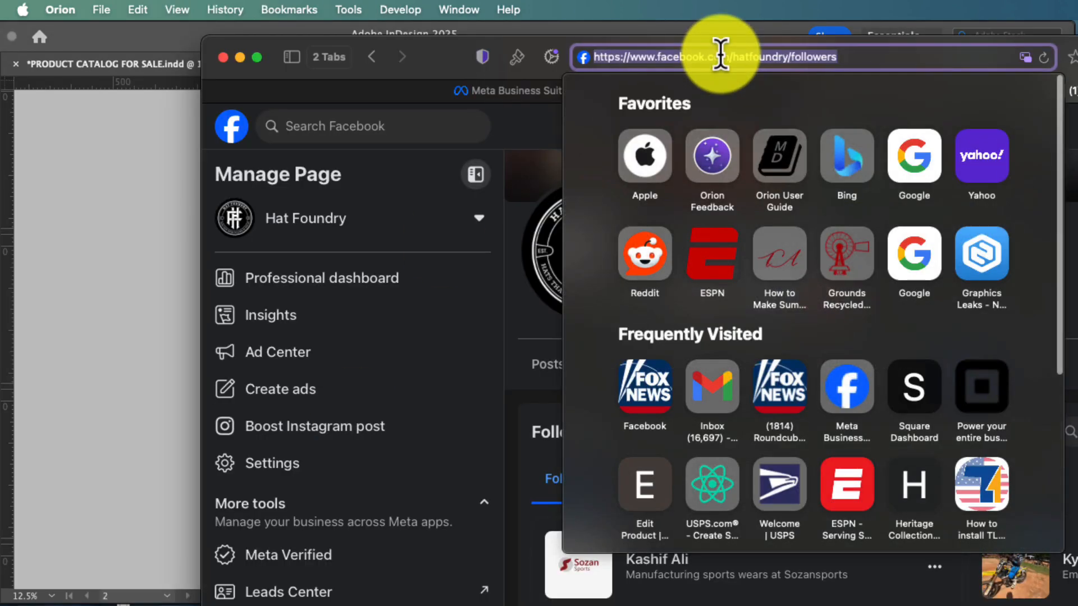
pyautogui.write('chat.openai')
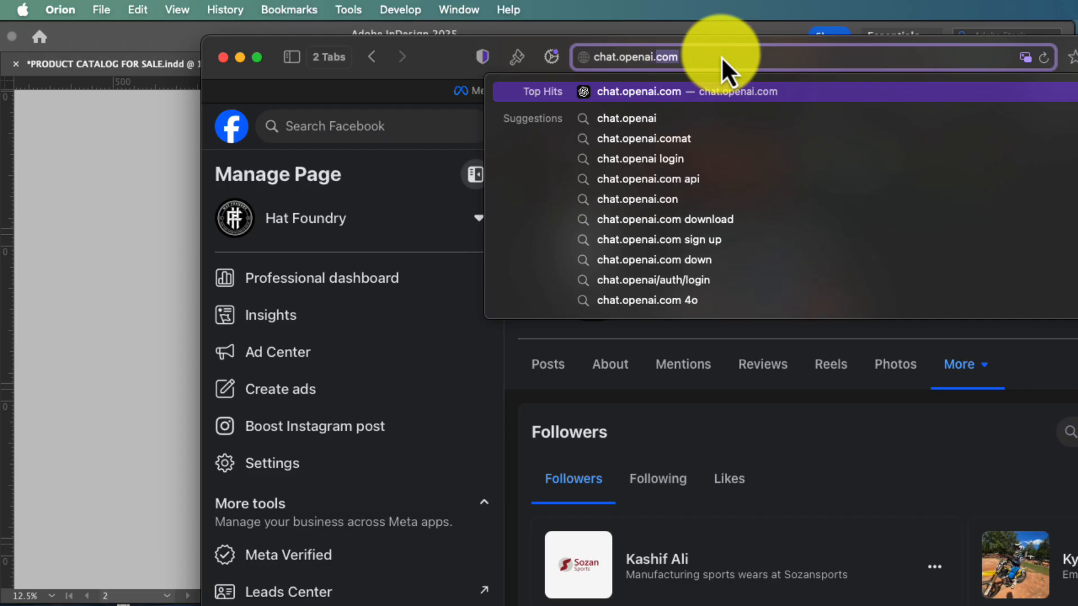
pyautogui.press('Return')
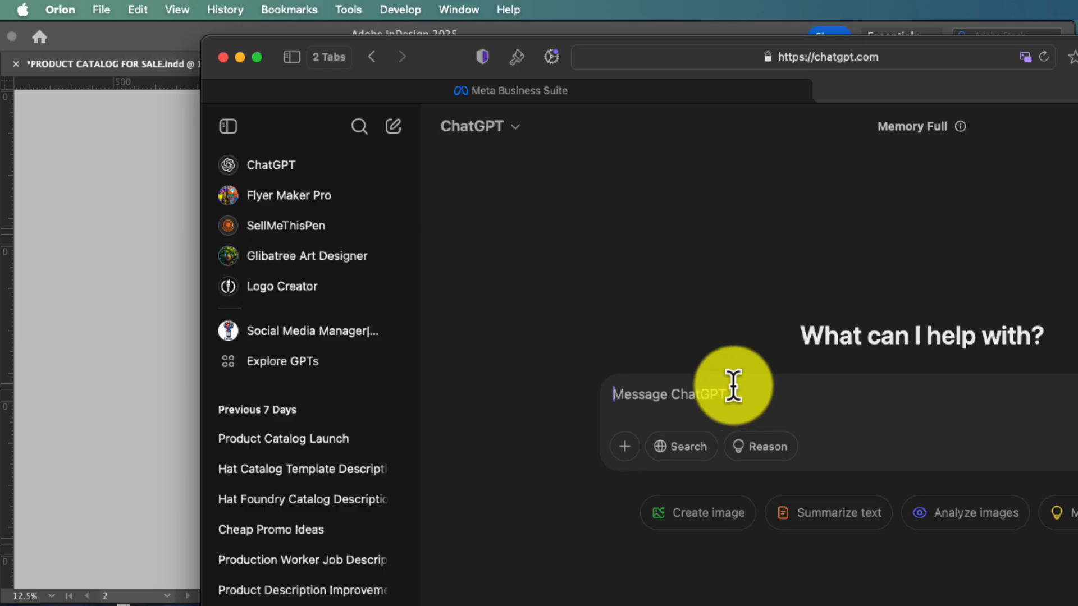
# - Open the previous chat about the hat catalog template description and read through its generated product description and Key Features list
pyautogui.click(337, 473)
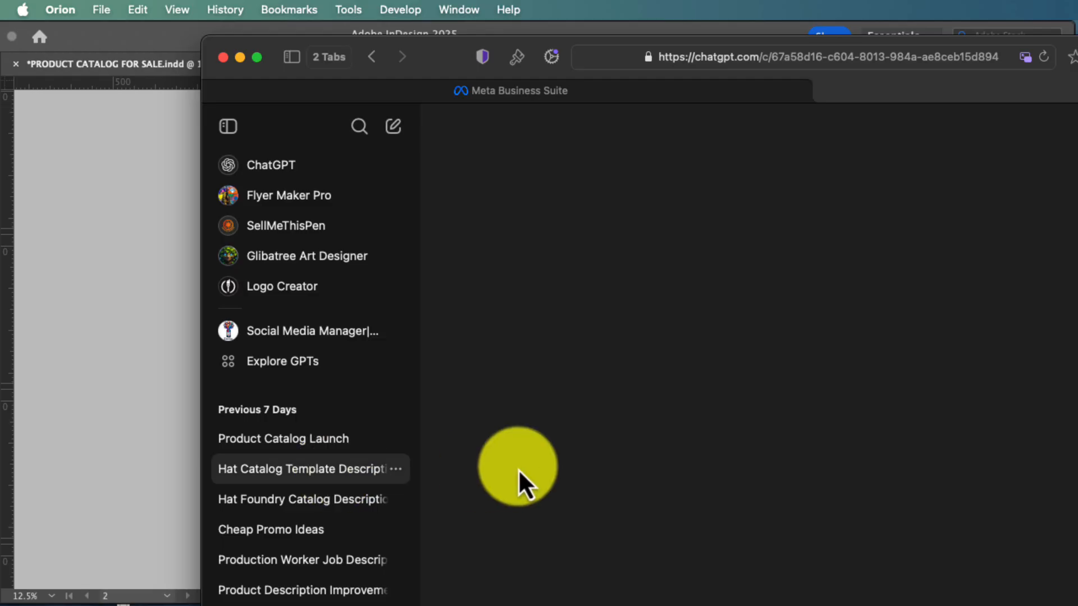
pyautogui.scroll(5, 768, 400)
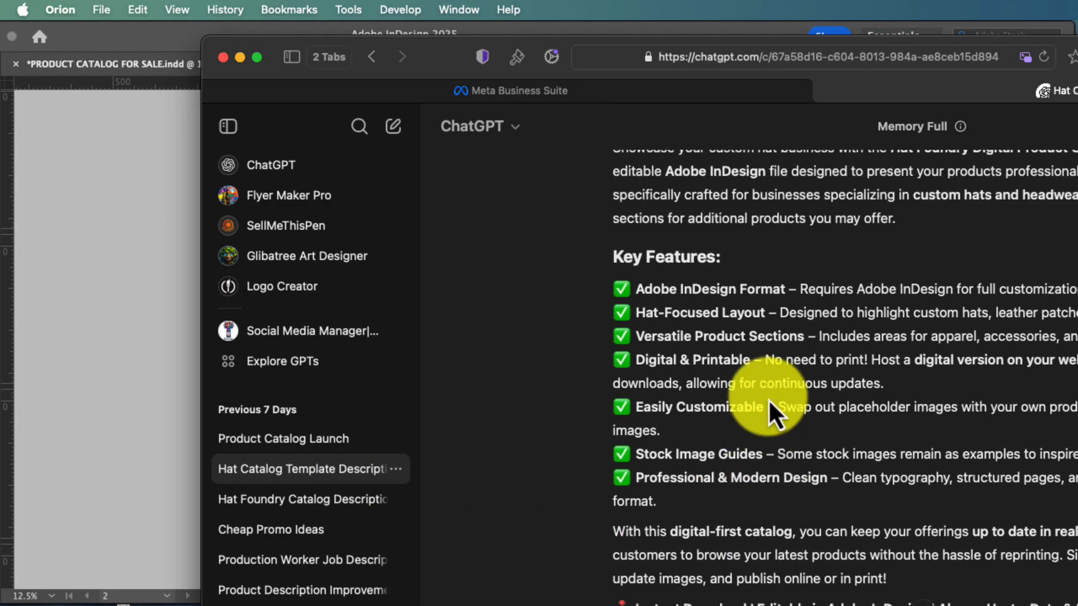
pyautogui.scroll(-4, 768, 399)
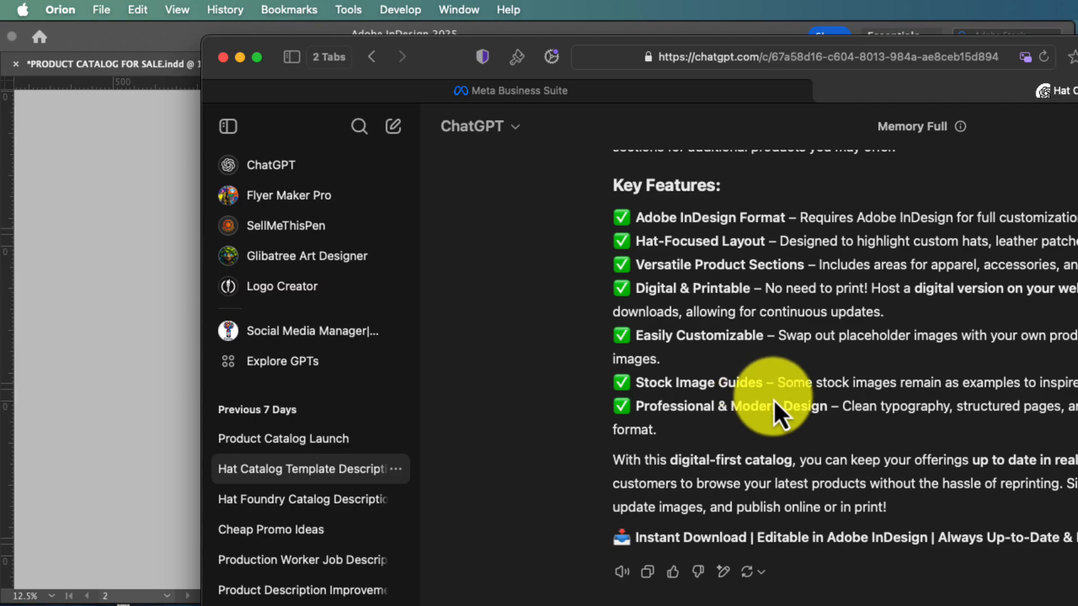
pyautogui.scroll(5, 773, 399)
pyautogui.scroll(-5, 773, 400)
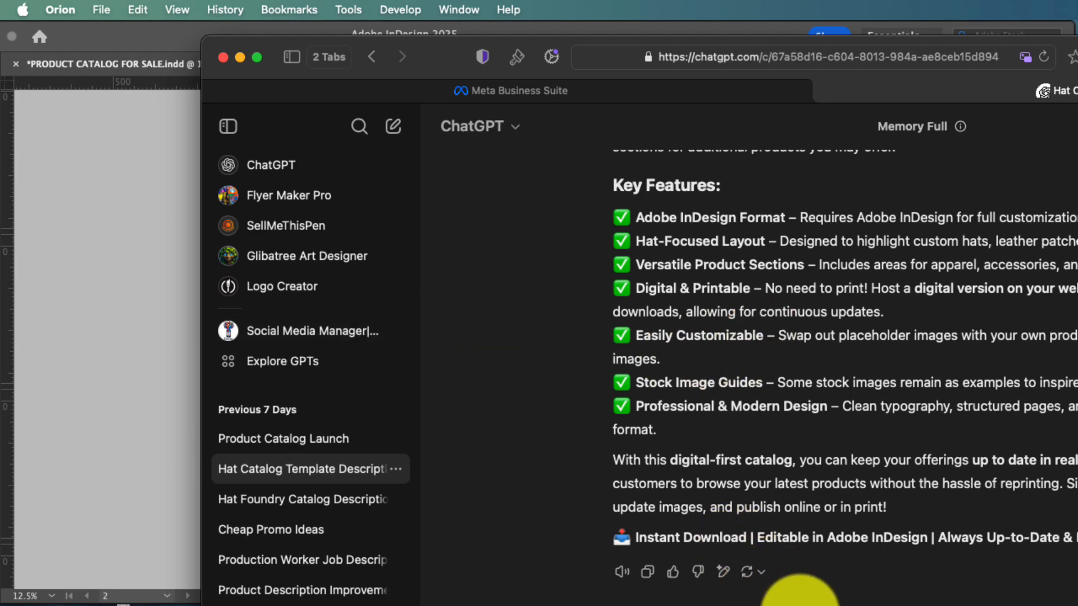
pyautogui.rightClick(699, 380)
pyautogui.click(747, 331)
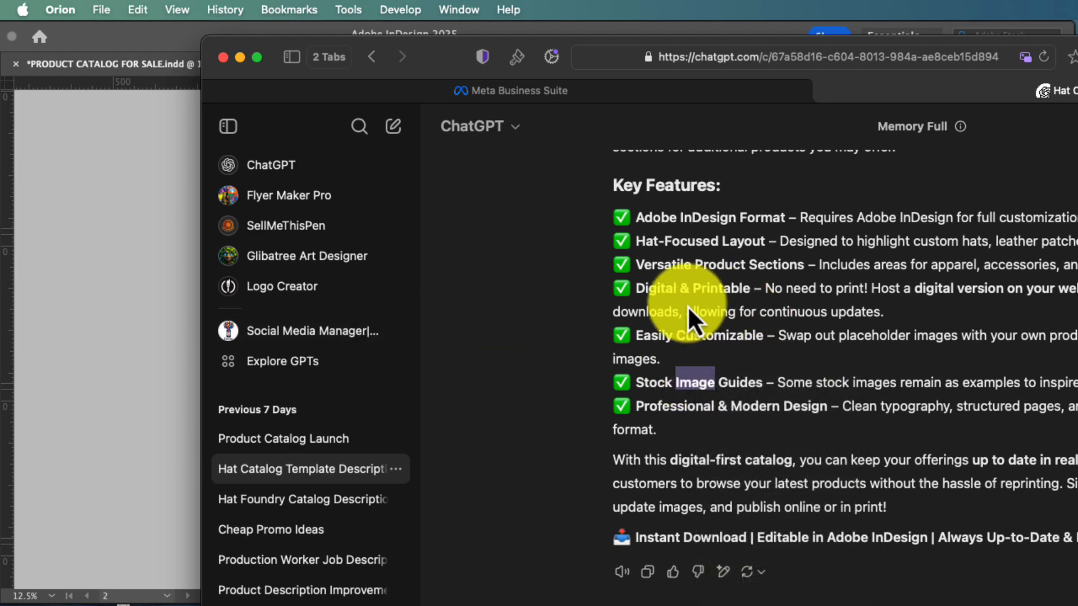
# - Return to the InDesign catalog and examine the WHY HAT FOUNDRY? spread's placeholder text at 25% and 50% zoom
pyautogui.click(108, 163)
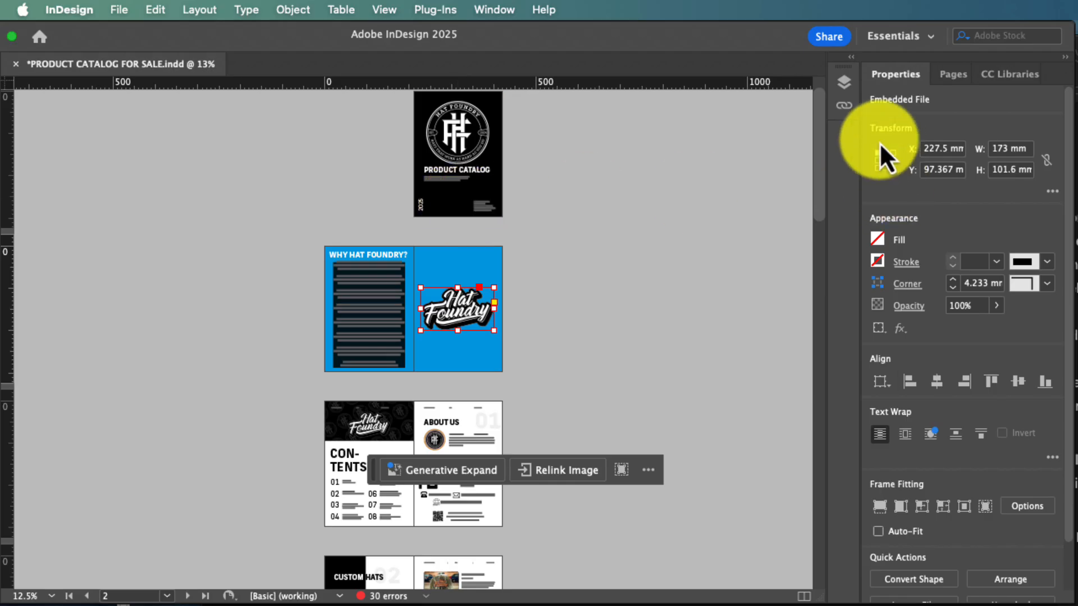
pyautogui.scroll(-3, 823, 134)
pyautogui.scroll(1, 824, 162)
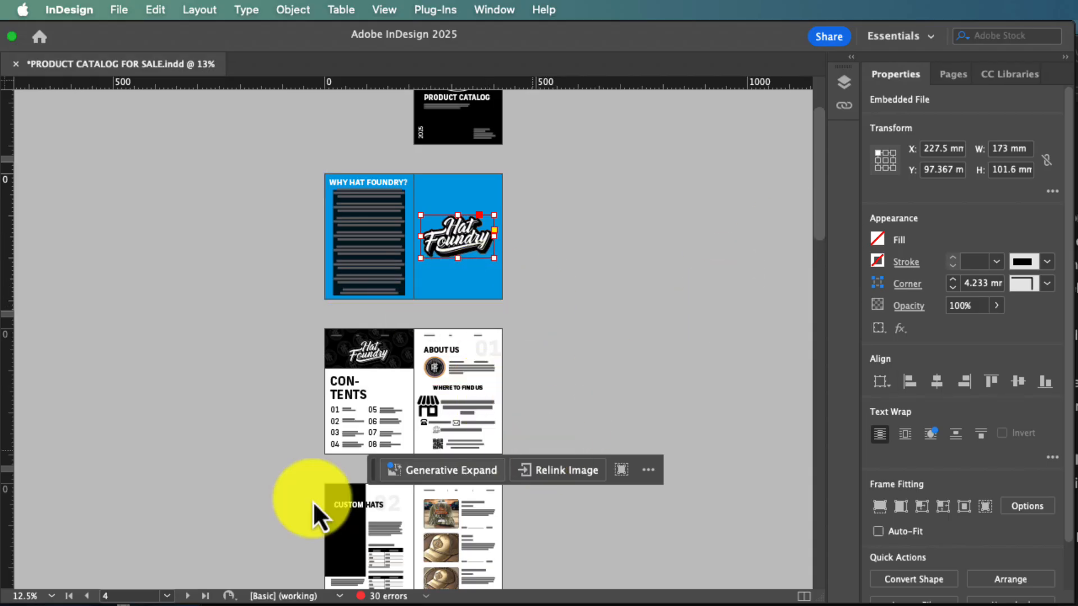
pyautogui.click(52, 596)
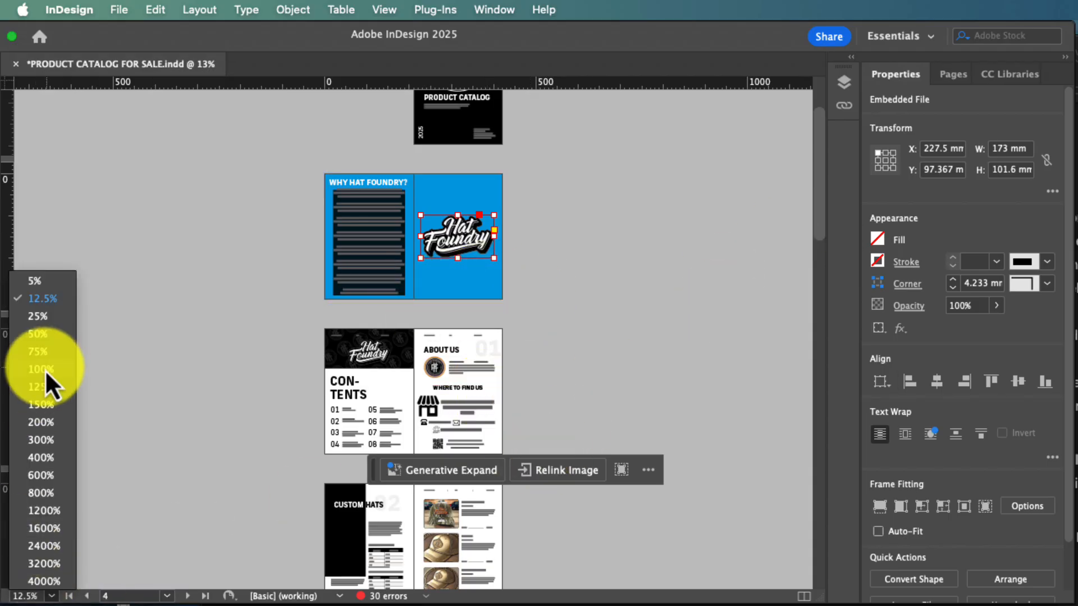
pyautogui.click(38, 316)
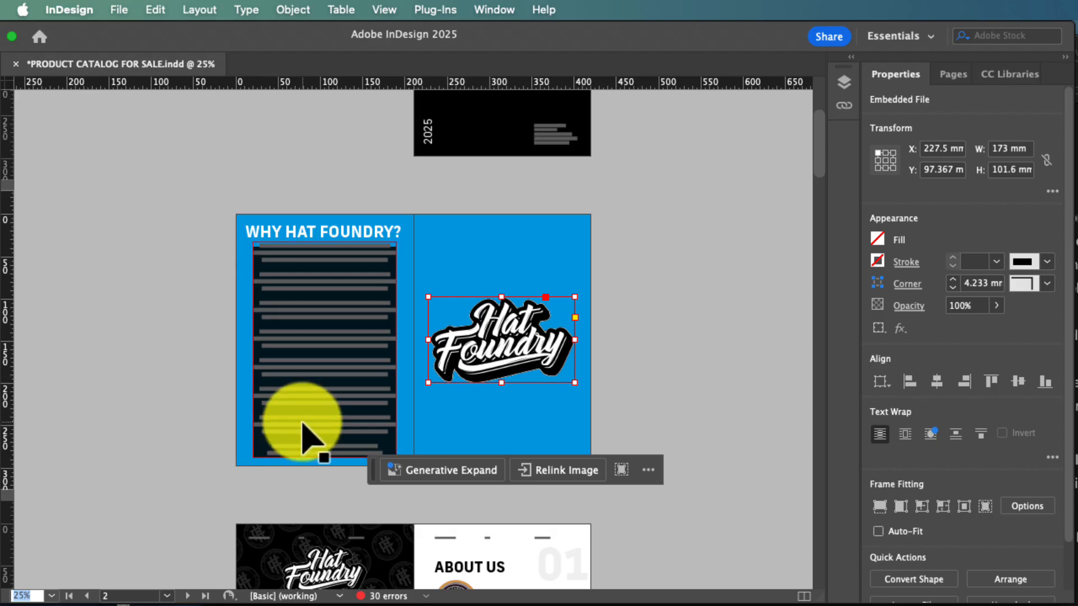
pyautogui.scroll(-3, 264, 432)
pyautogui.click(53, 597)
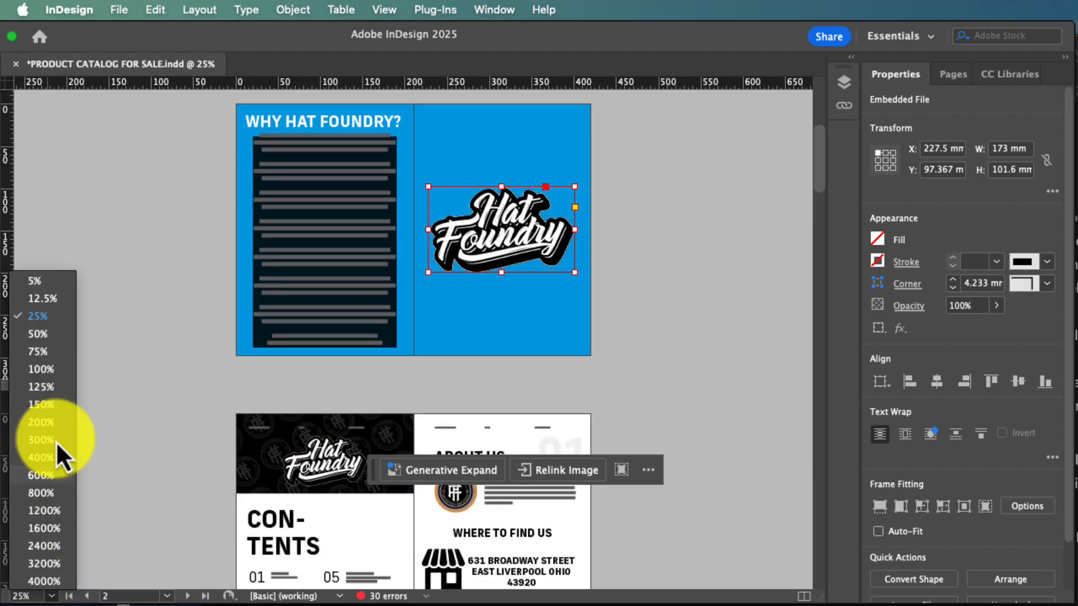
pyautogui.click(37, 334)
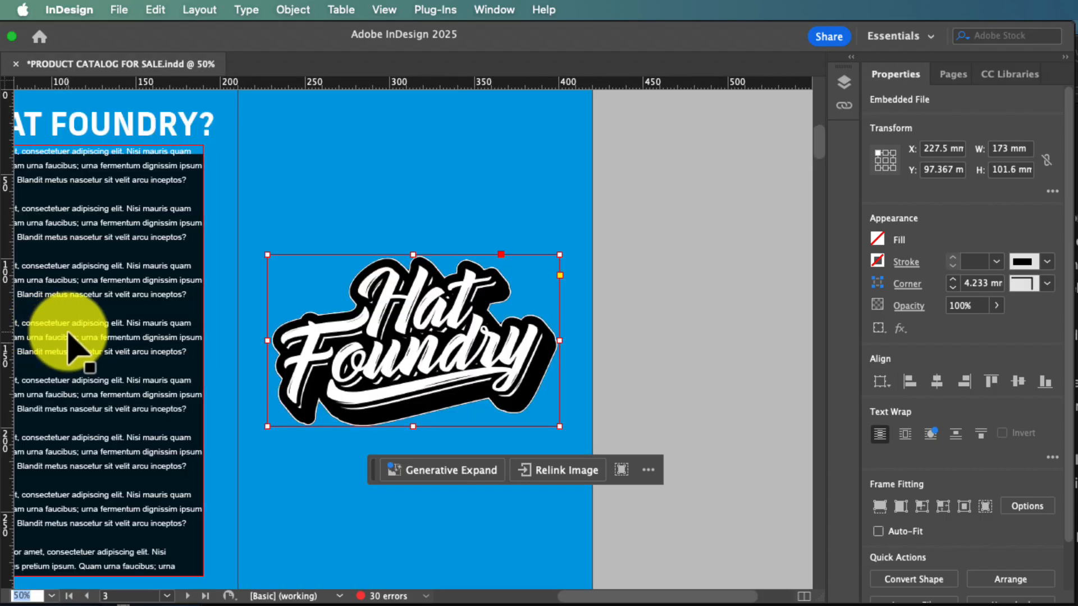
pyautogui.hscroll(-2, 185, 382)
pyautogui.hscroll(-4, 185, 376)
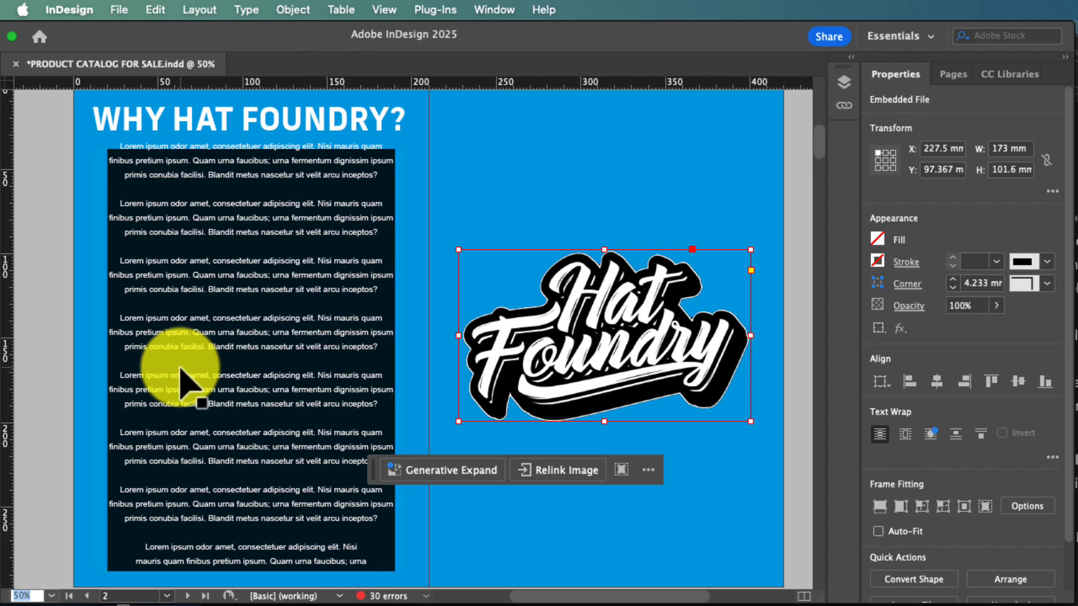
# - Inspect the WHY HAT FOUNDRY? title frame and the Hat Foundry logo, and continue to the contents spread
pyautogui.click(261, 120)
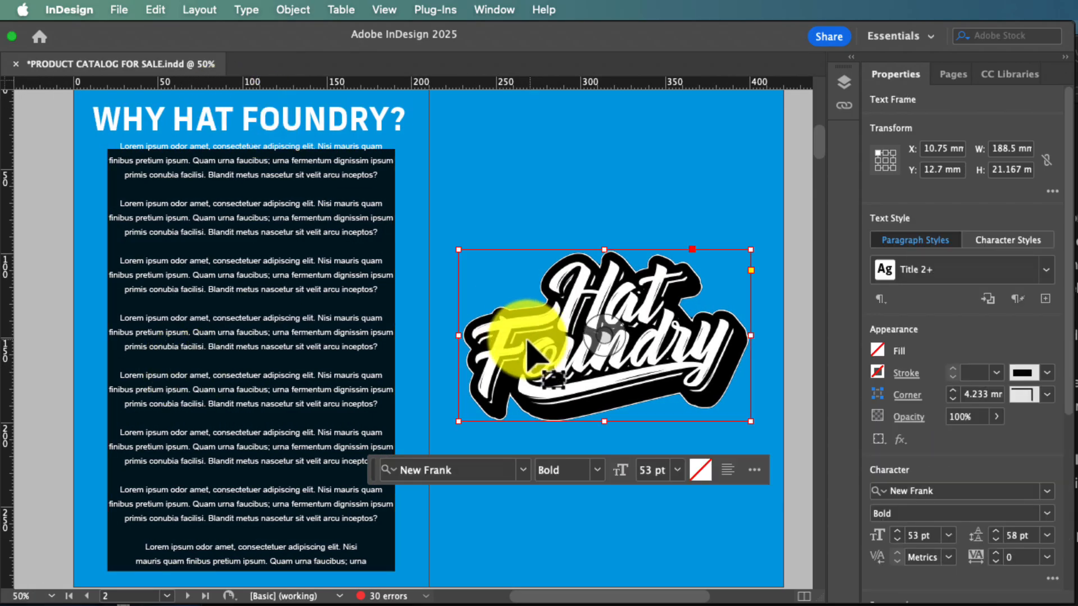
pyautogui.click(505, 342)
pyautogui.scroll(-5, 491, 362)
pyautogui.scroll(-4, 494, 359)
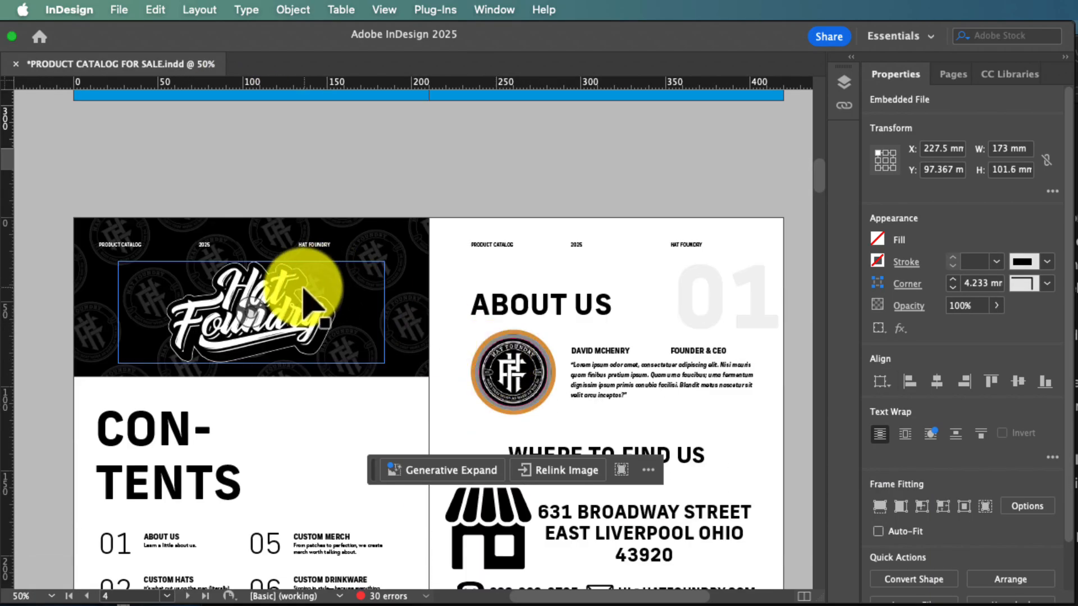
# - Examine the banner image and the small HAT FOUNDRY header text on the contents and ABOUT US spread
pyautogui.click(413, 261)
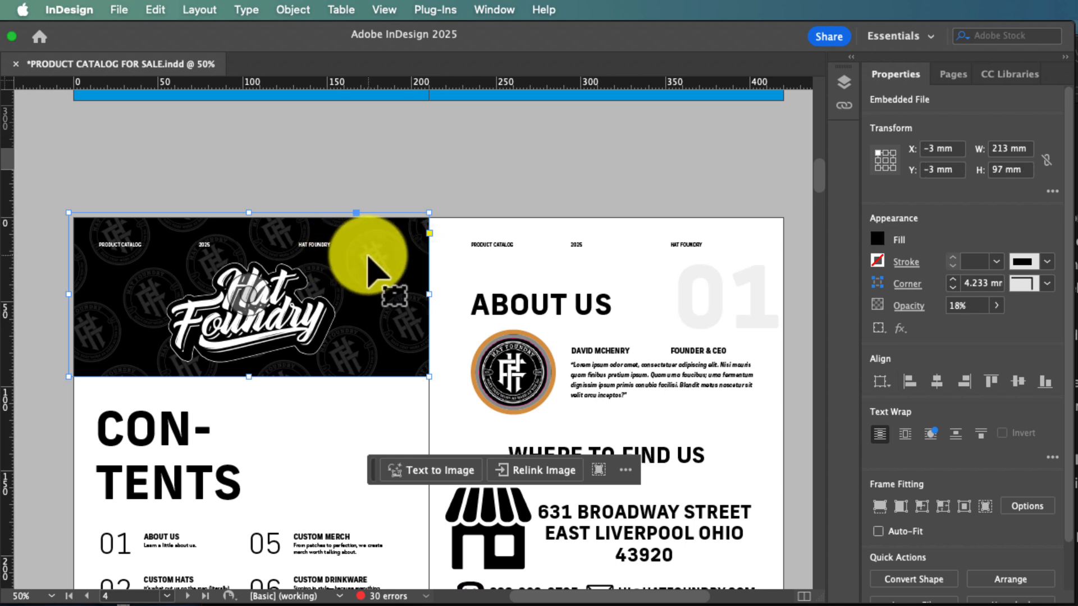
pyautogui.hscroll(1, 427, 235)
pyautogui.click(452, 174)
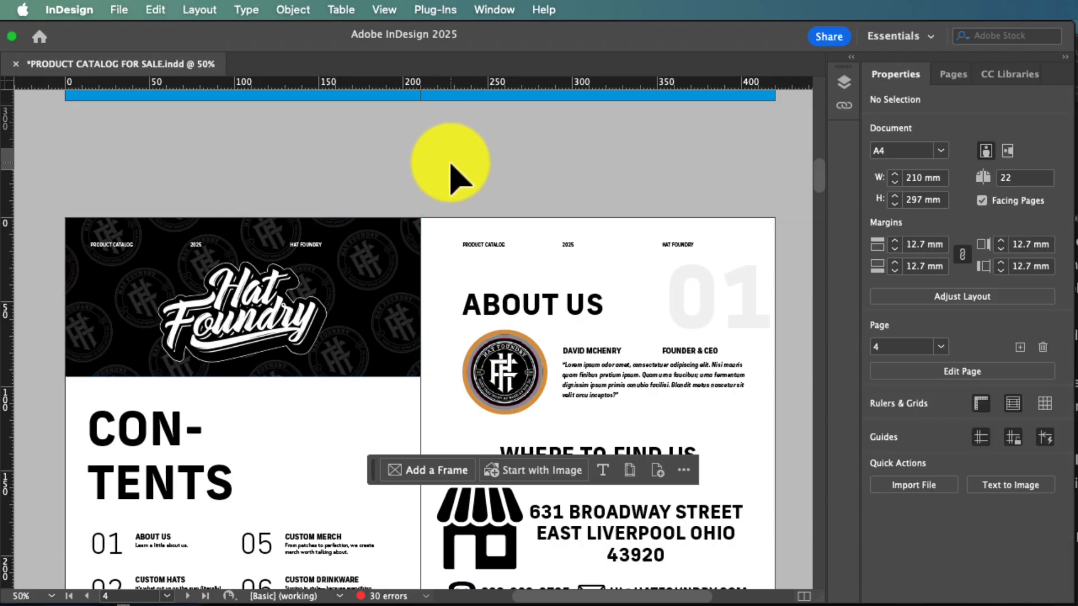
pyautogui.scroll(-2, 324, 164)
pyautogui.hscroll(1, 323, 163)
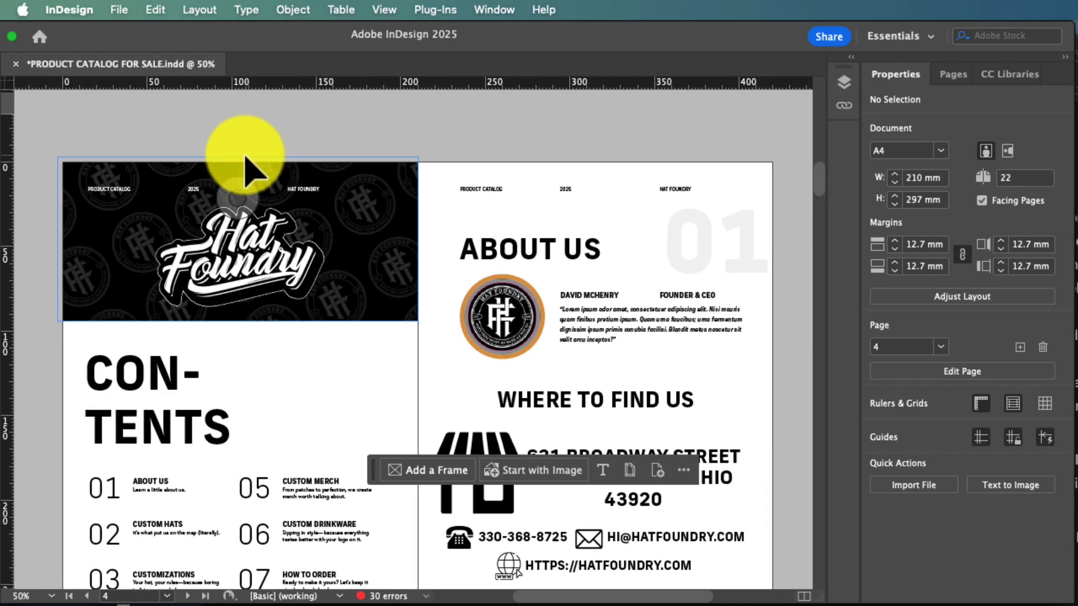
pyautogui.click(305, 193)
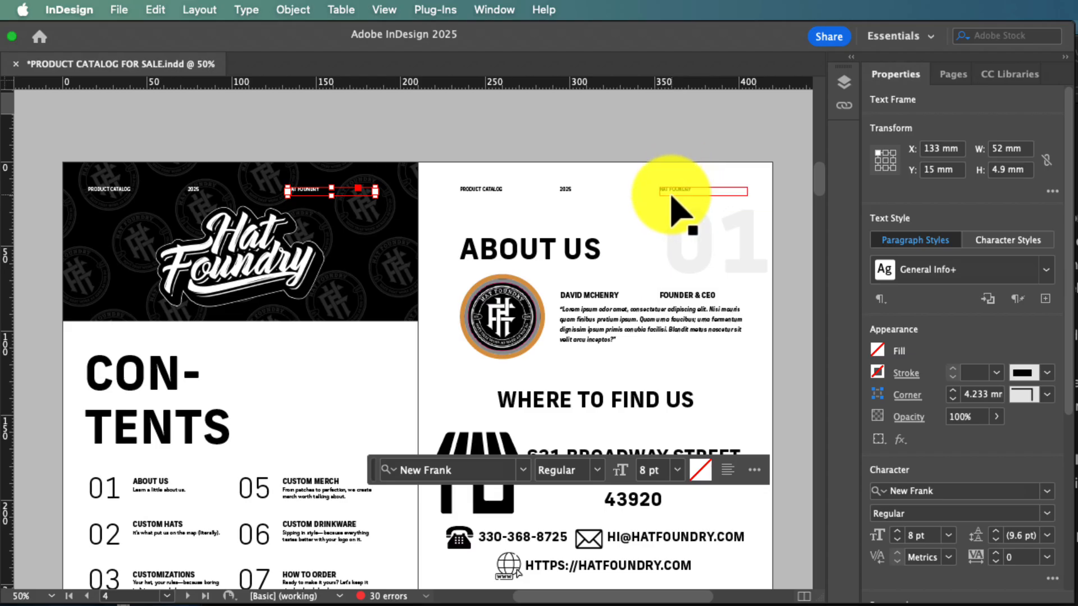
pyautogui.scroll(1, 672, 188)
pyautogui.hscroll(-1, 664, 191)
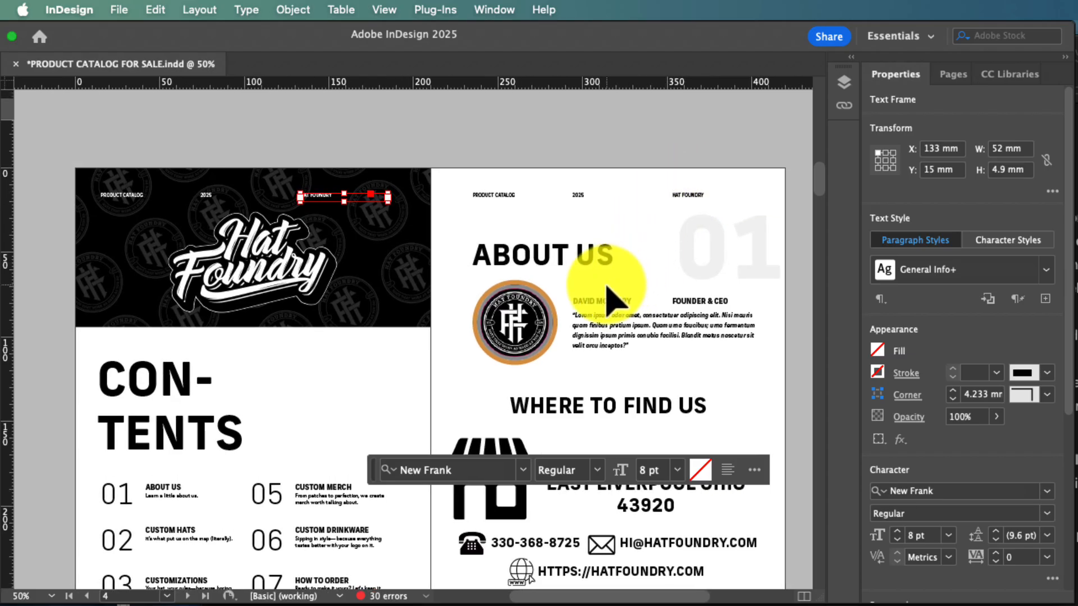
# - Examine the ABOUT US founder portrait and testimonial text, and look back over the cover and WHY HAT FOUNDRY? spread
pyautogui.scroll(-3, 609, 294)
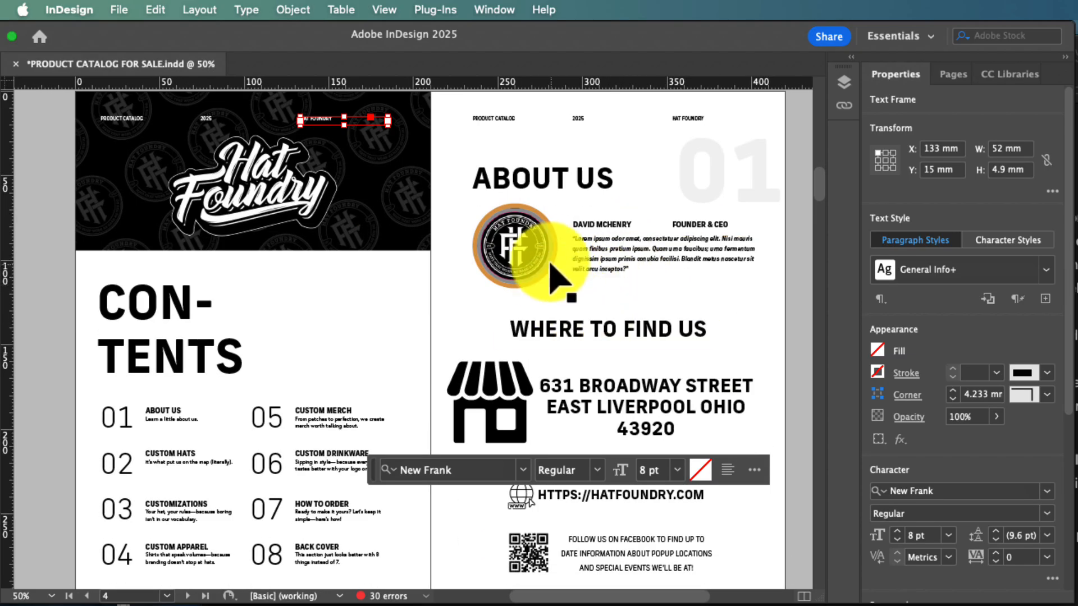
pyautogui.click(512, 243)
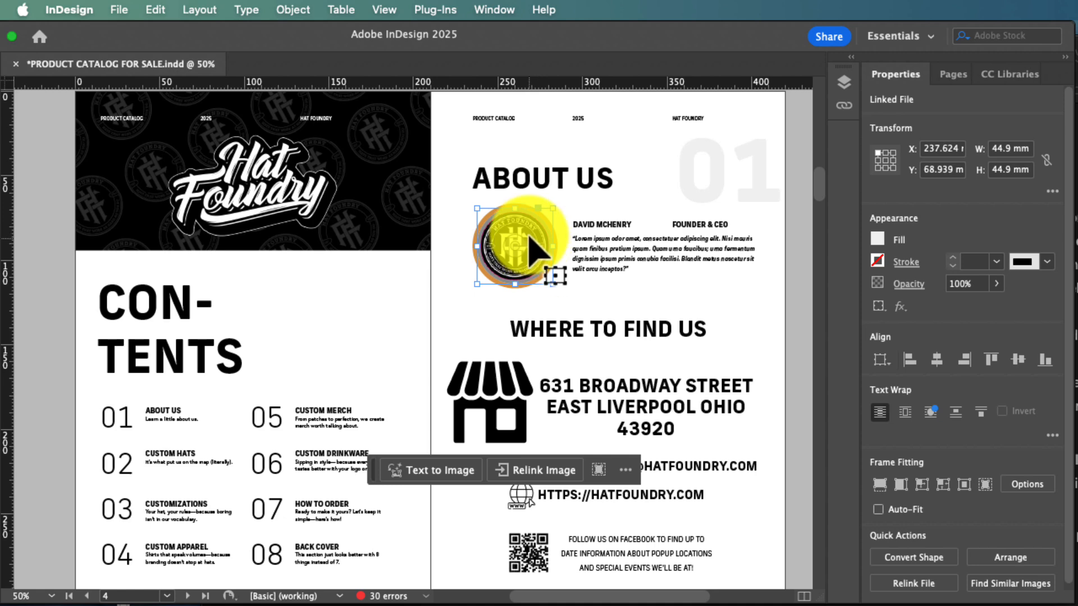
pyautogui.click(625, 259)
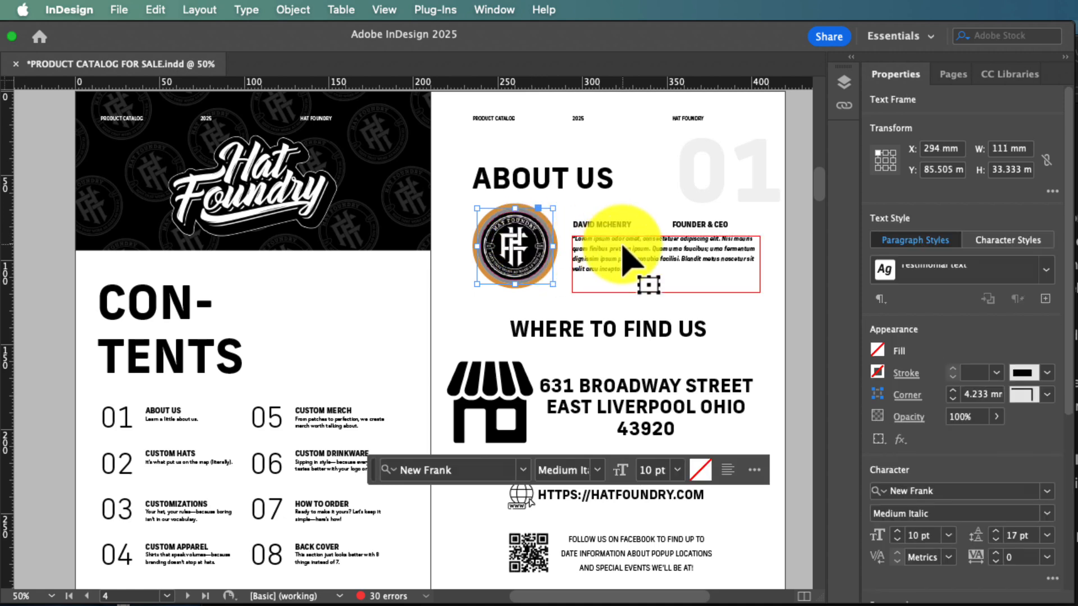
pyautogui.scroll(15, 622, 245)
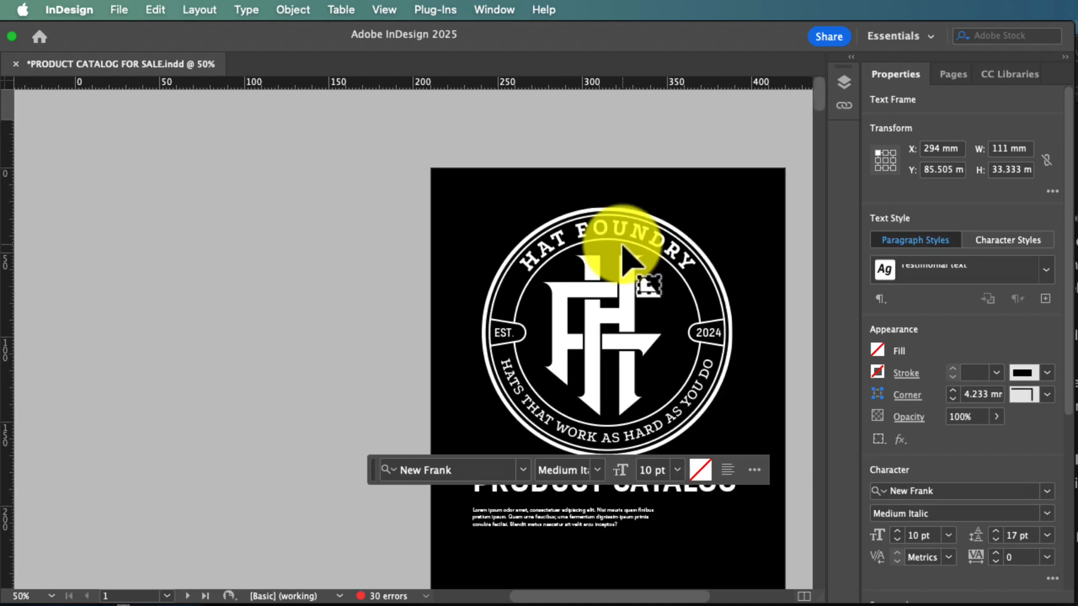
pyautogui.scroll(-10, 629, 259)
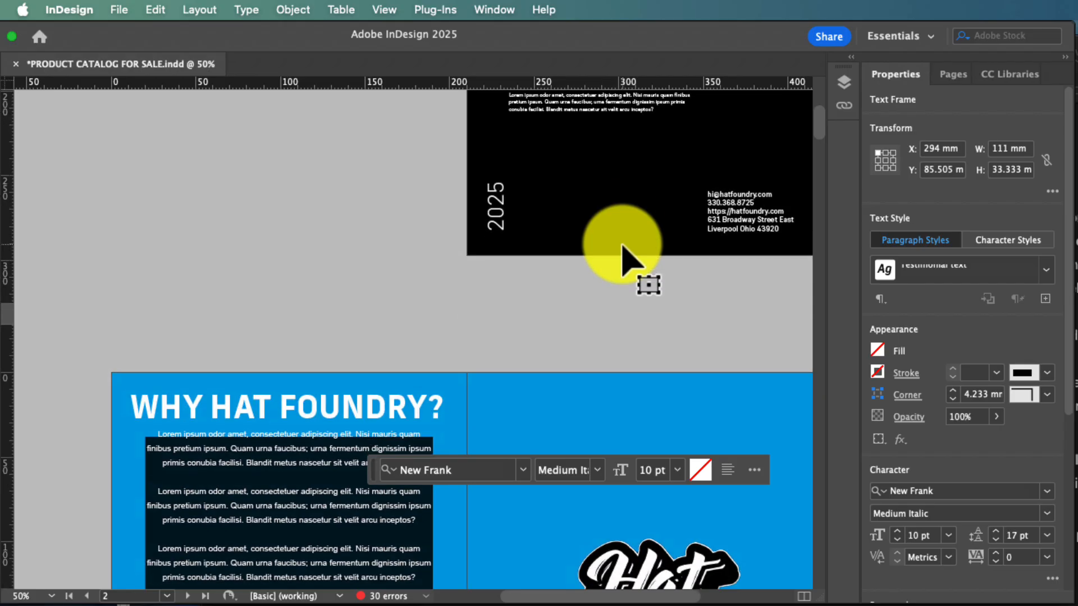
pyautogui.scroll(-10, 629, 260)
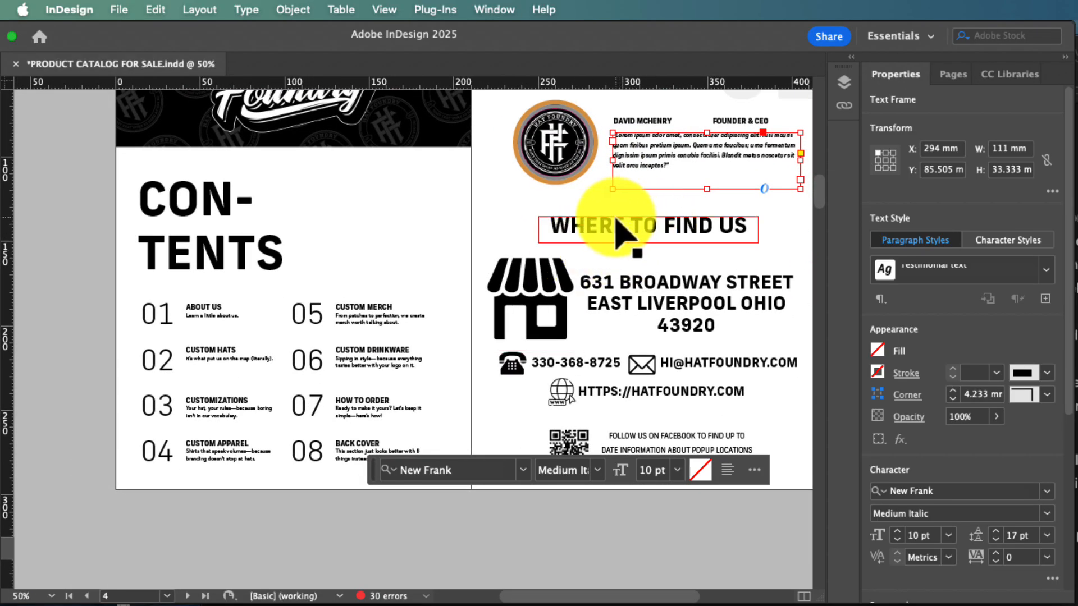
# - Delete the storefront icon and the street address text below the WHERE TO FIND US heading
pyautogui.moveTo(534, 289); pyautogui.dragTo(561, 296)
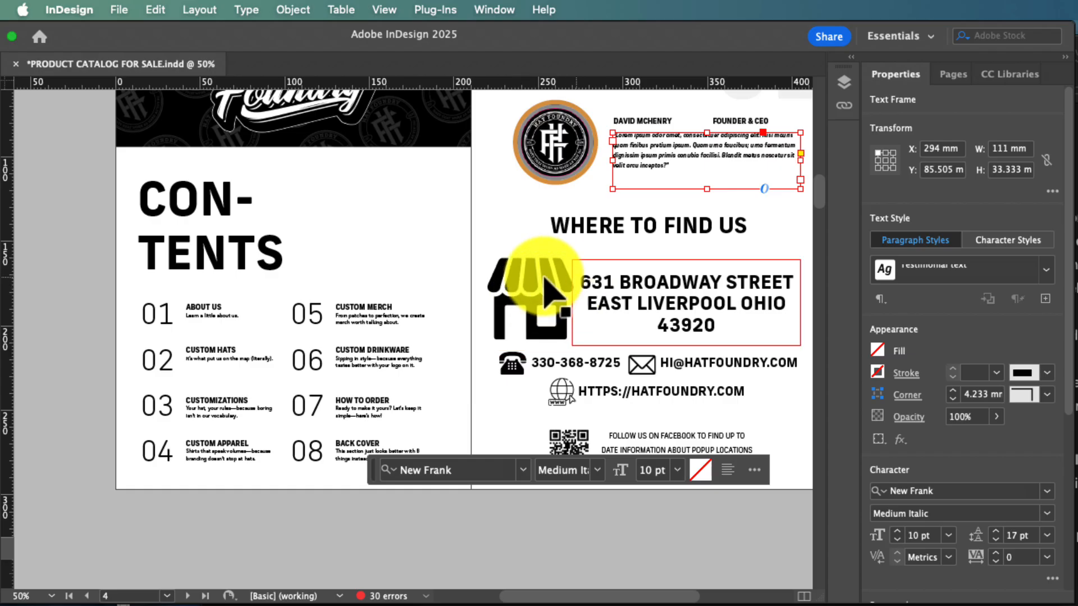
pyautogui.click(550, 309)
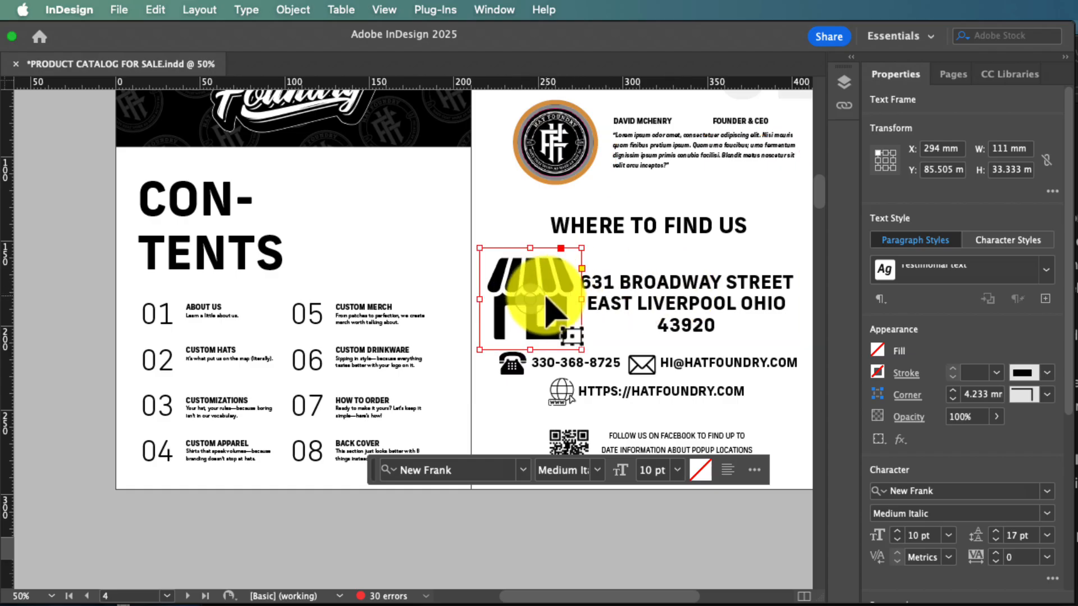
pyautogui.press('Delete')
pyautogui.click(687, 290)
pyautogui.press('Delete')
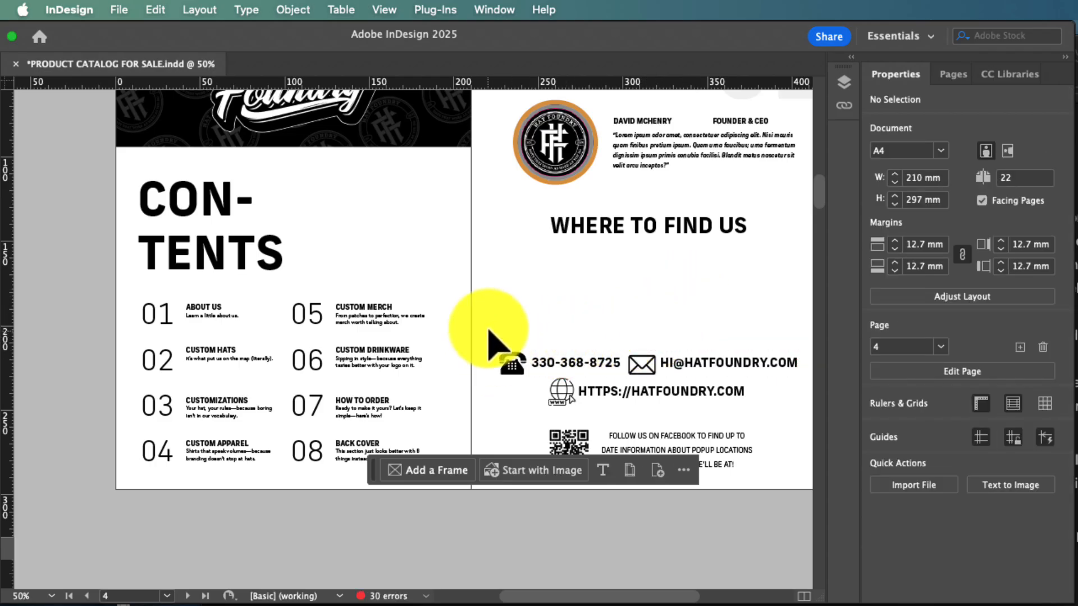
# - Move the phone, email, website and QR code groups up together into the gap below WHERE TO FIND US
pyautogui.click(678, 416)
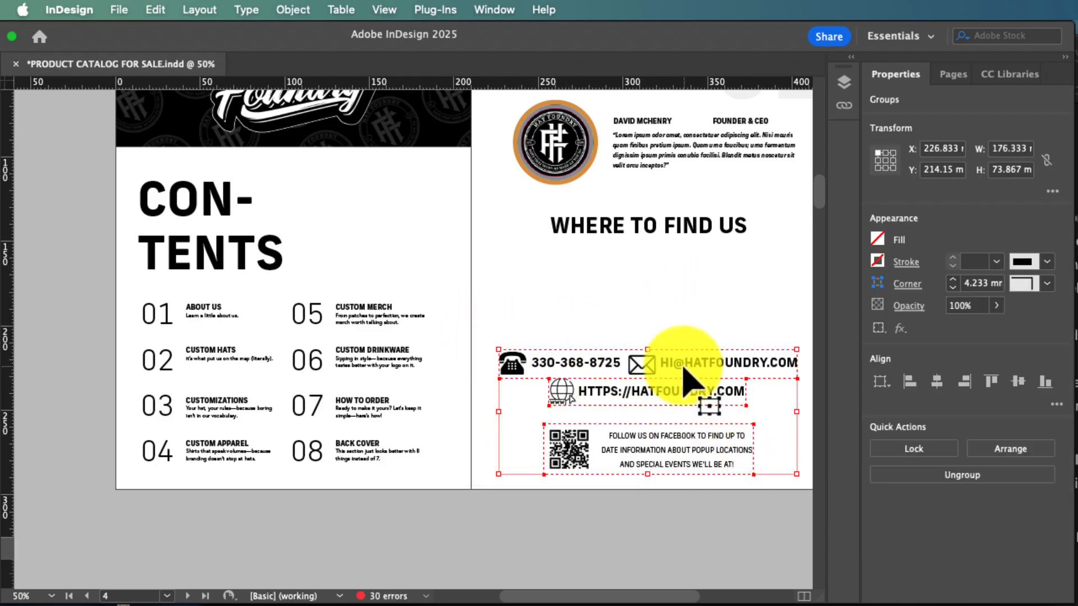
pyautogui.moveTo(672, 391); pyautogui.dragTo(672, 337)
pyautogui.click(679, 452)
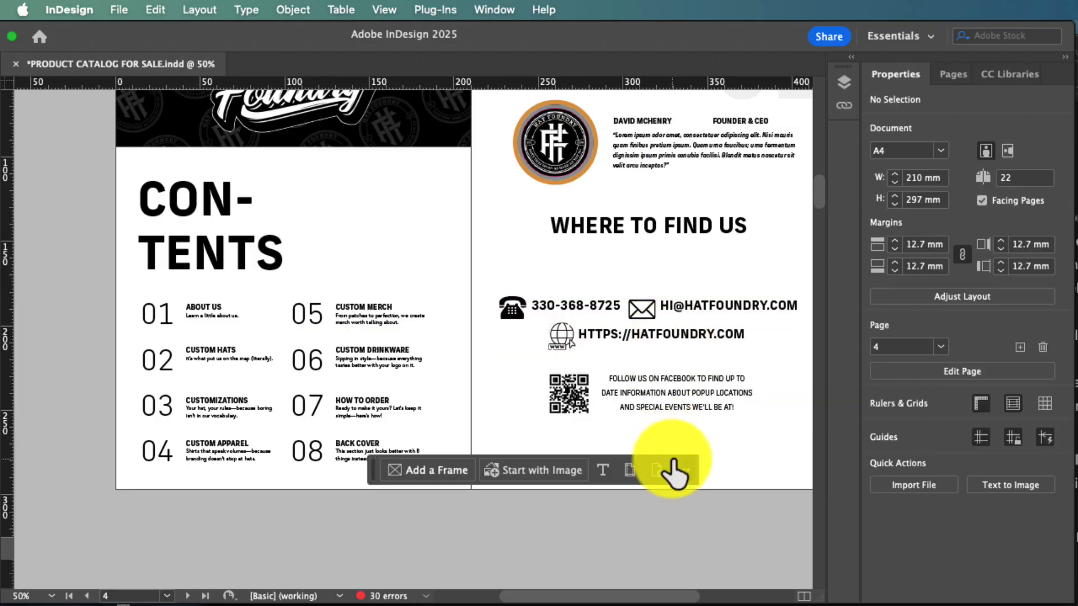
pyautogui.click(568, 395)
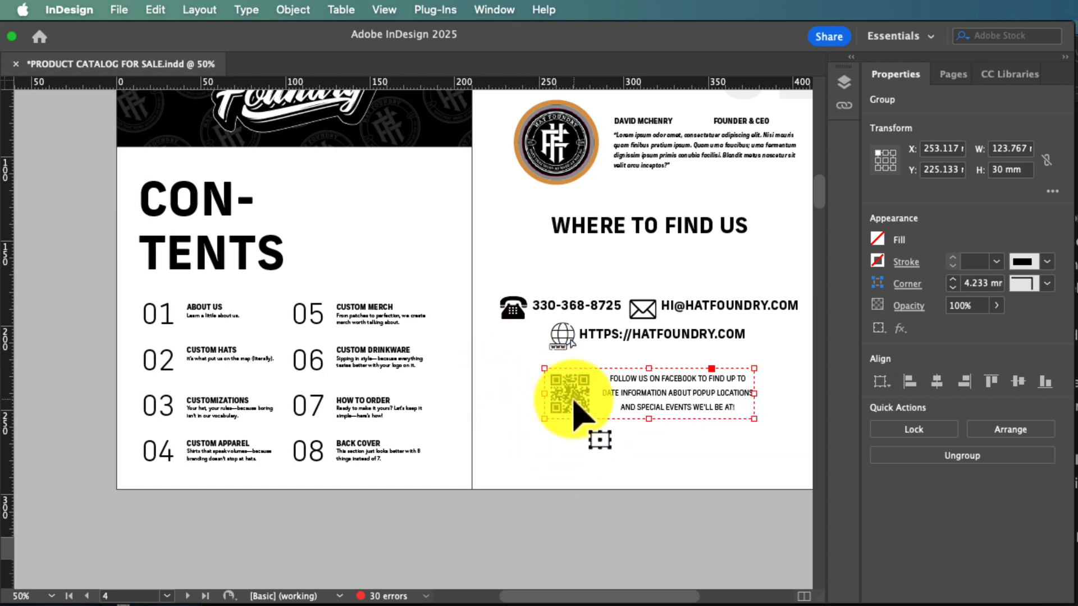
pyautogui.doubleClick(573, 396)
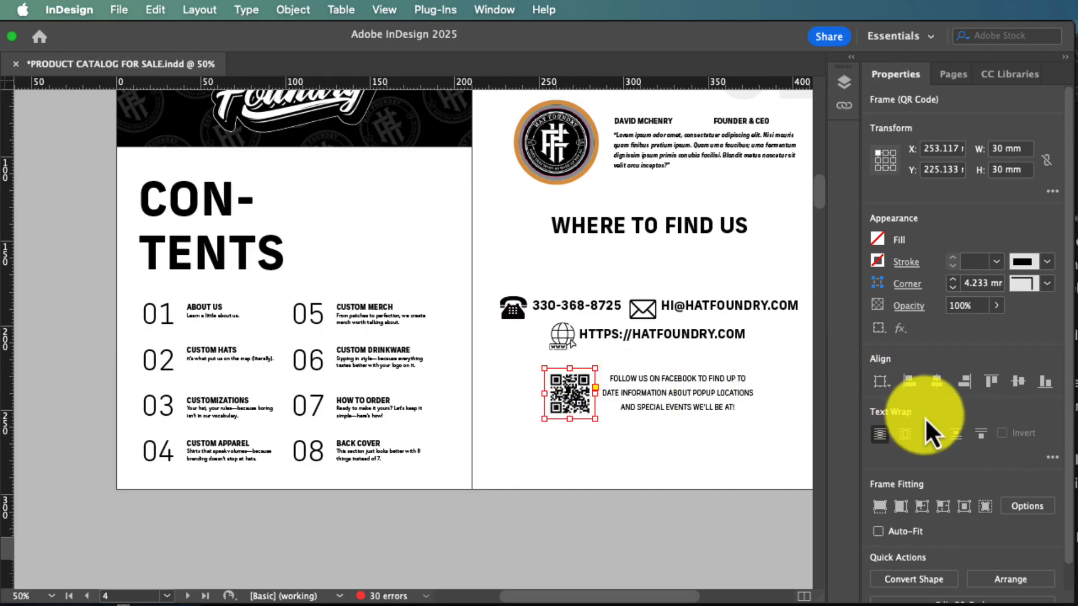
pyautogui.scroll(-1, 925, 417)
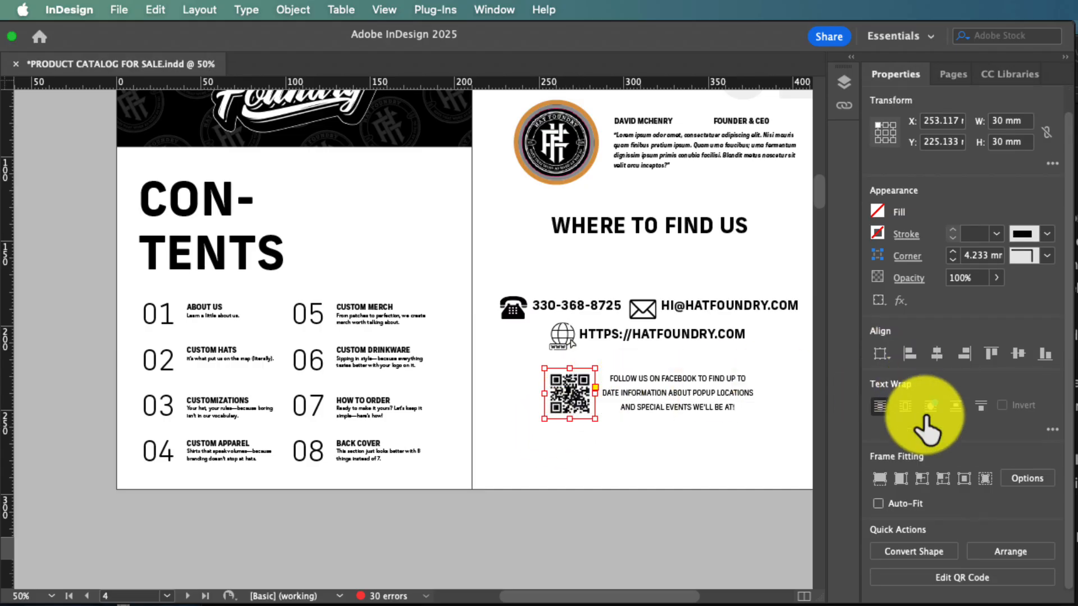
pyautogui.click(984, 585)
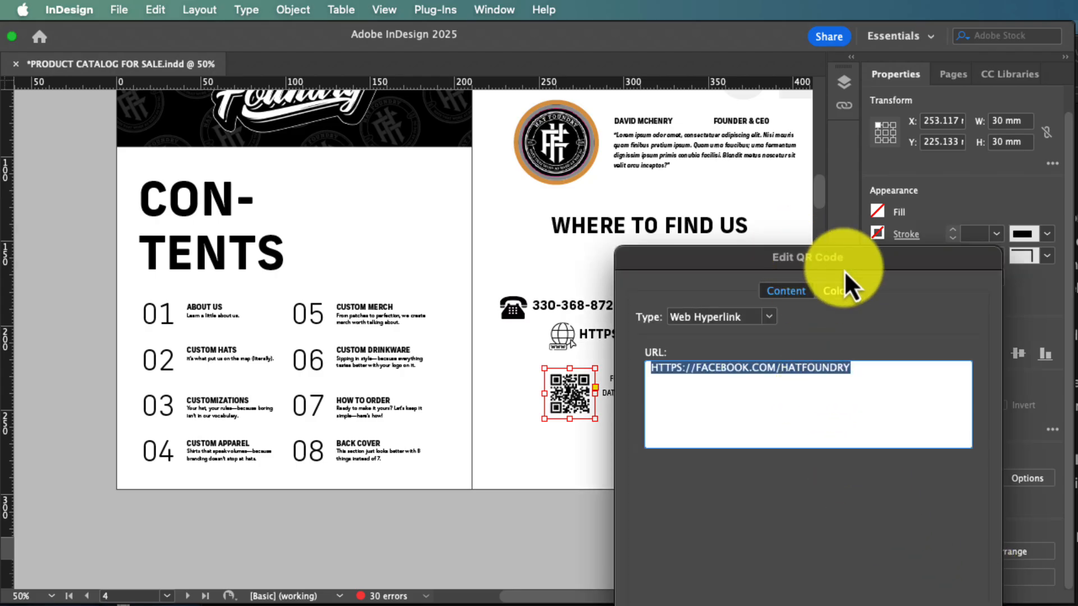
pyautogui.moveTo(844, 271); pyautogui.dragTo(636, 159)
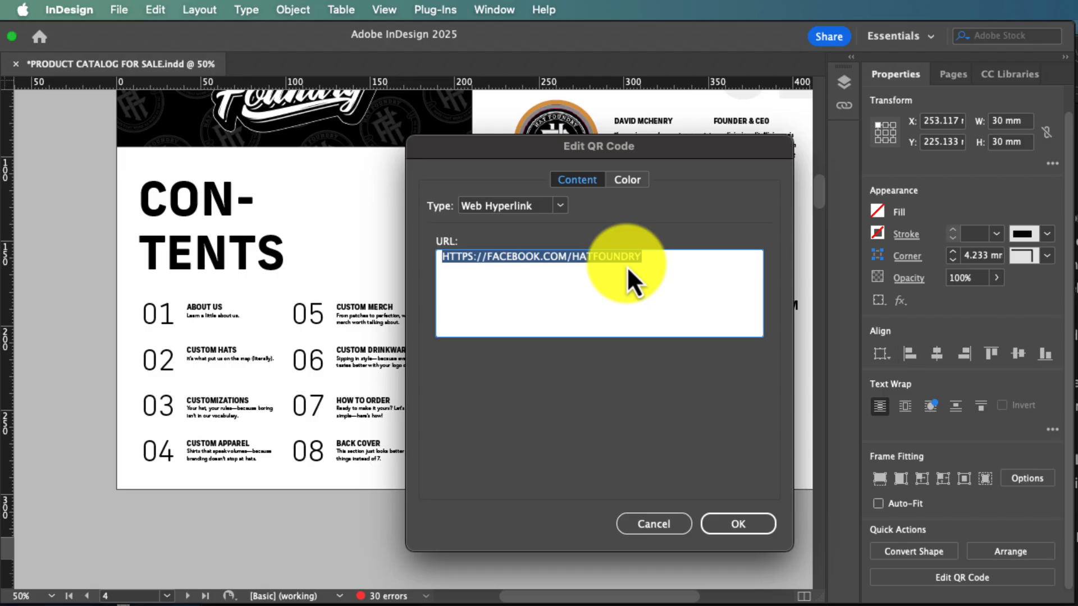
pyautogui.write('https:')
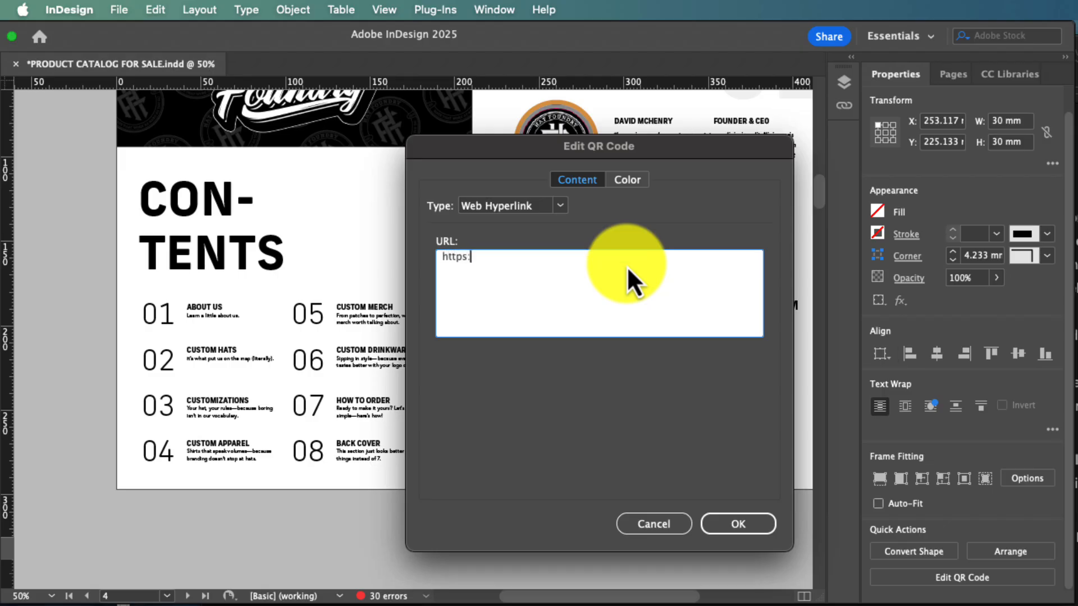
pyautogui.write('//whatever.com')
# - Look through the Plain Text, Text Message, Email and Business Card QR code types and return to Web Hyperlink
pyautogui.click(559, 208)
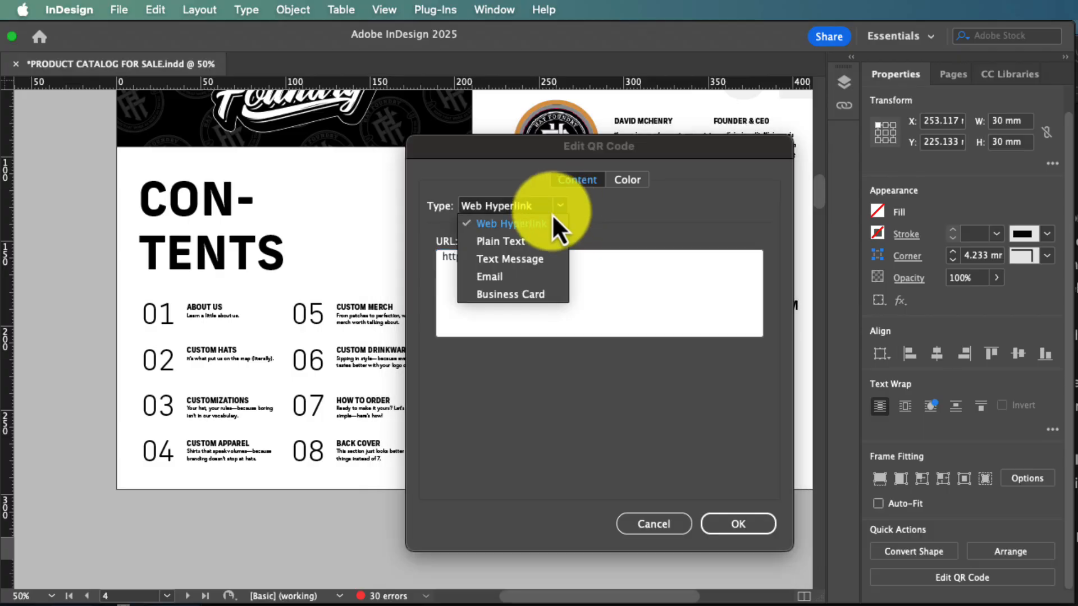
pyautogui.click(531, 241)
pyautogui.click(552, 206)
pyautogui.click(527, 259)
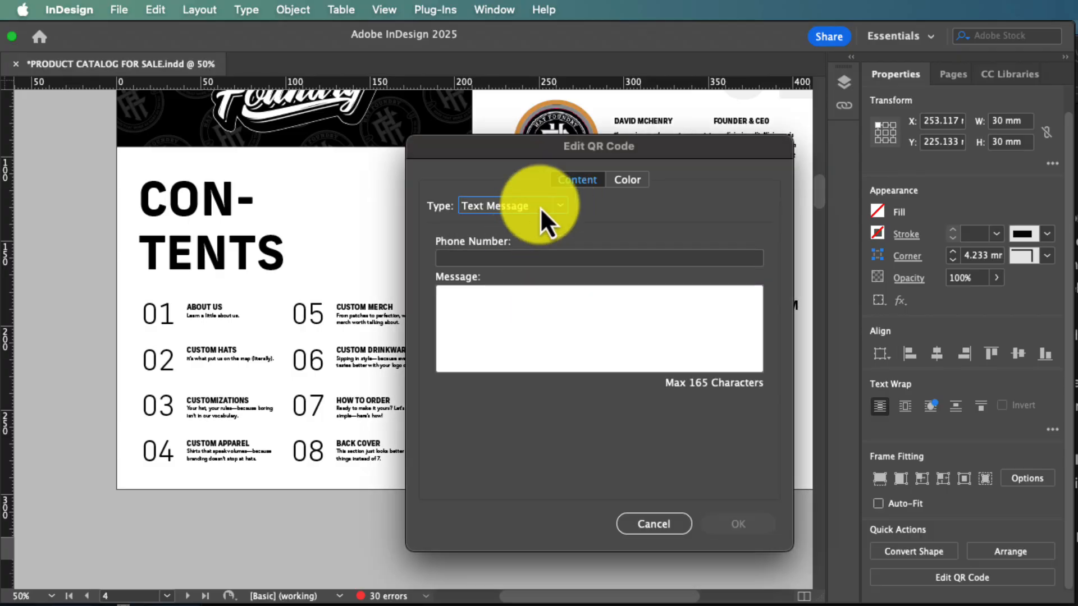
pyautogui.click(540, 208)
pyautogui.click(520, 275)
pyautogui.click(554, 207)
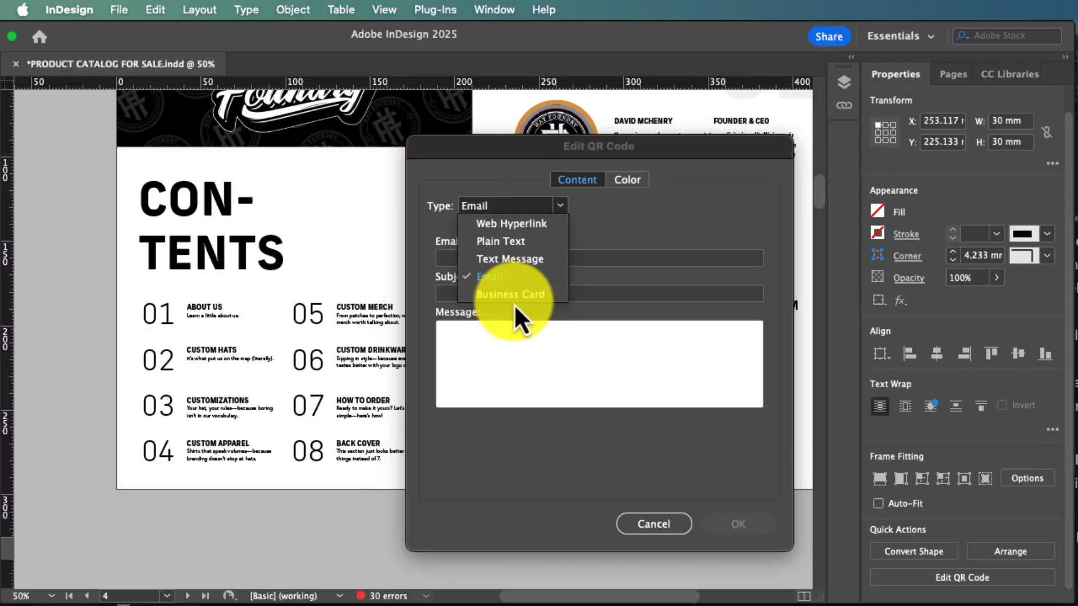
pyautogui.click(514, 298)
pyautogui.click(538, 209)
pyautogui.click(527, 223)
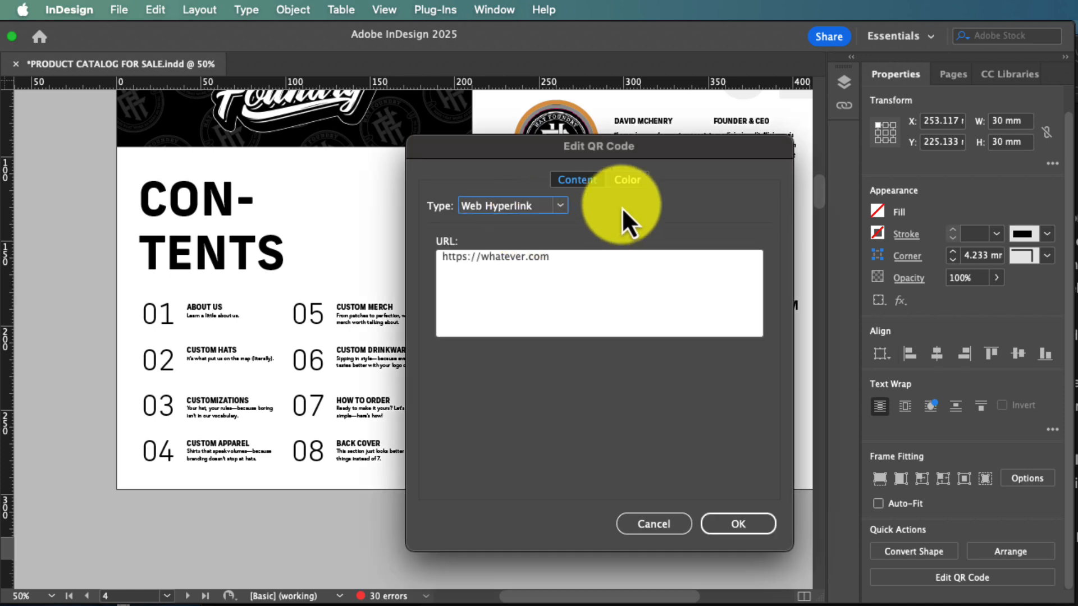
# - View the QR code's colour swatches, keep [Black] and apply the edited code
pyautogui.click(626, 180)
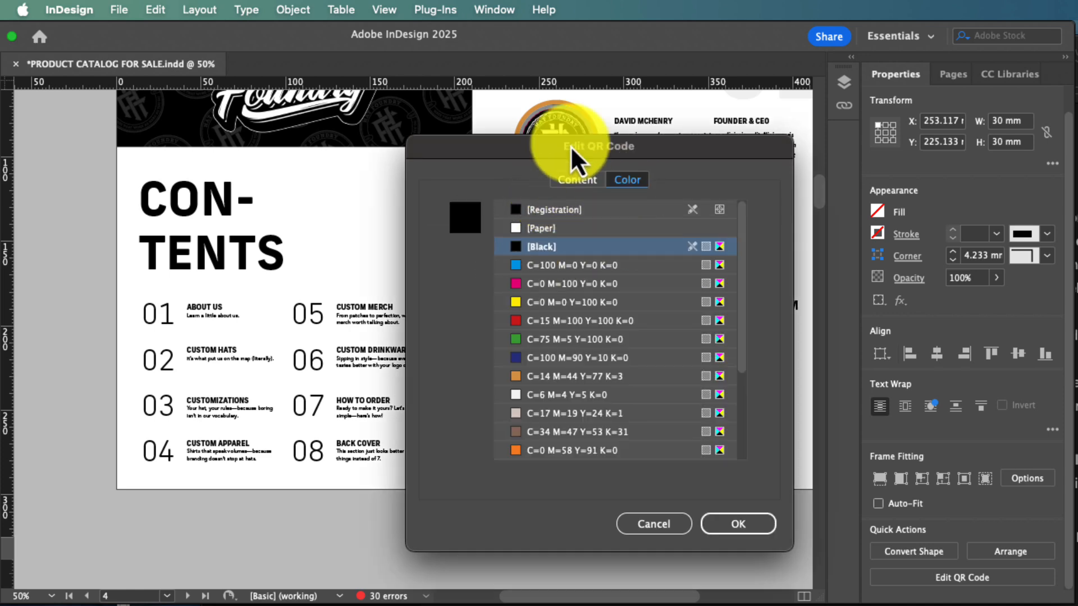
pyautogui.click(738, 524)
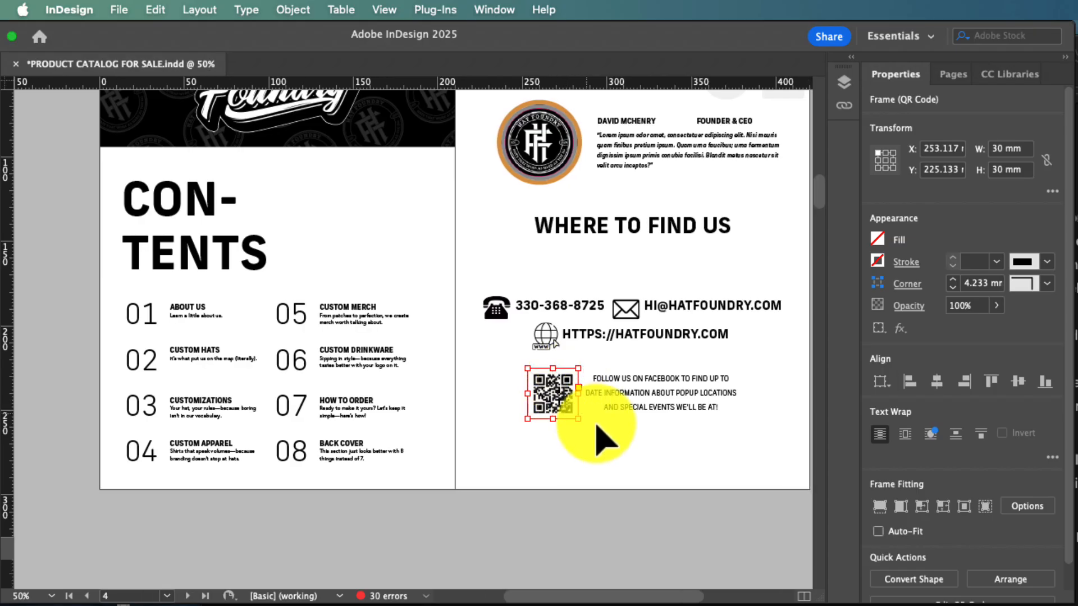
pyautogui.click(572, 429)
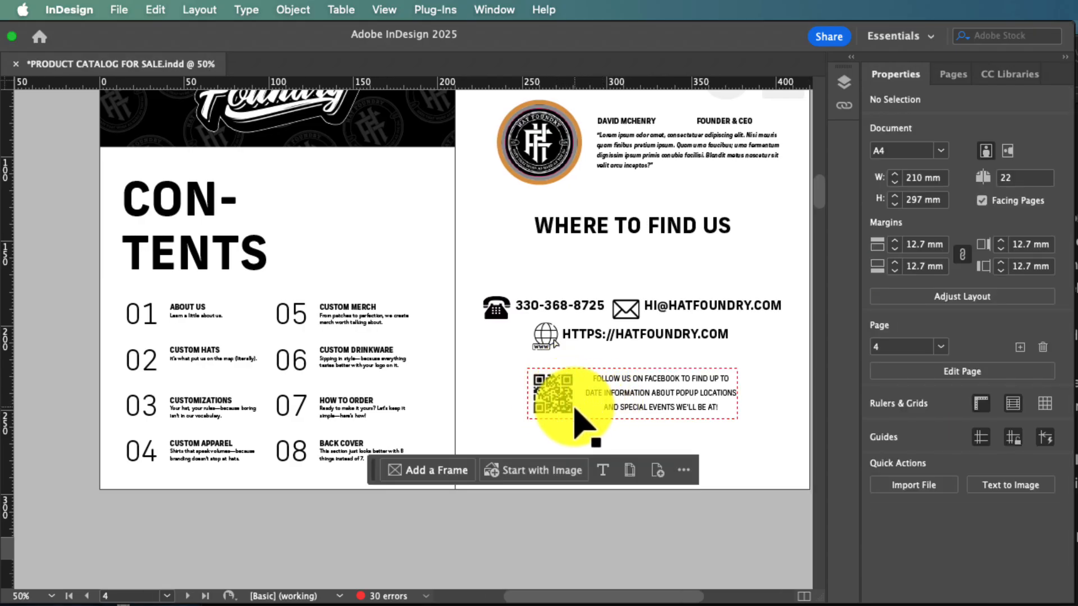
# - Check the link of the updated QR code and look over the CUSTOM HATS spread
pyautogui.scroll(-1, 567, 410)
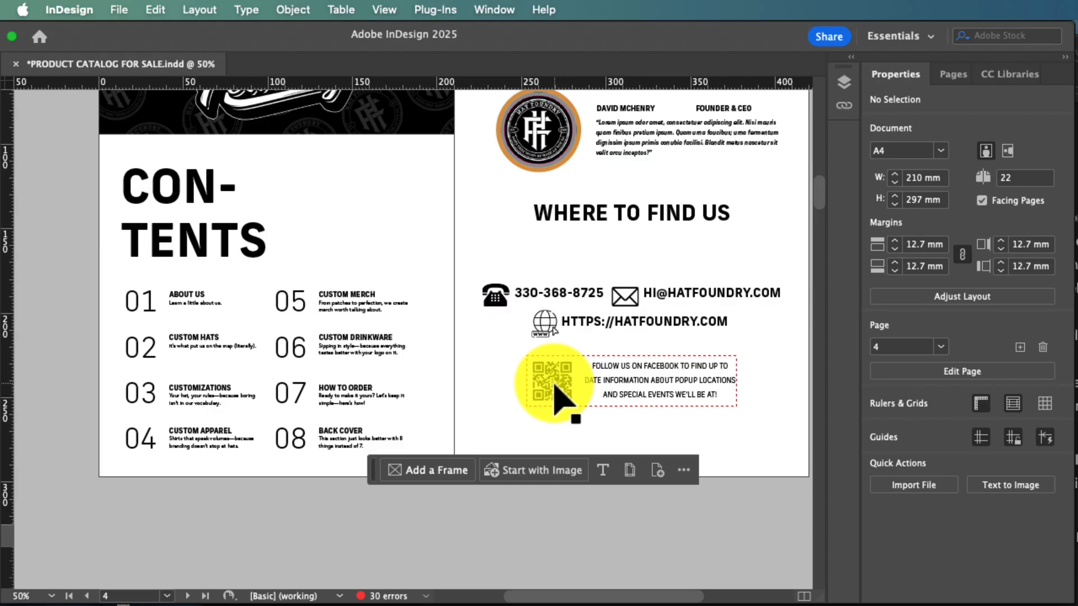
pyautogui.scroll(-1, 554, 388)
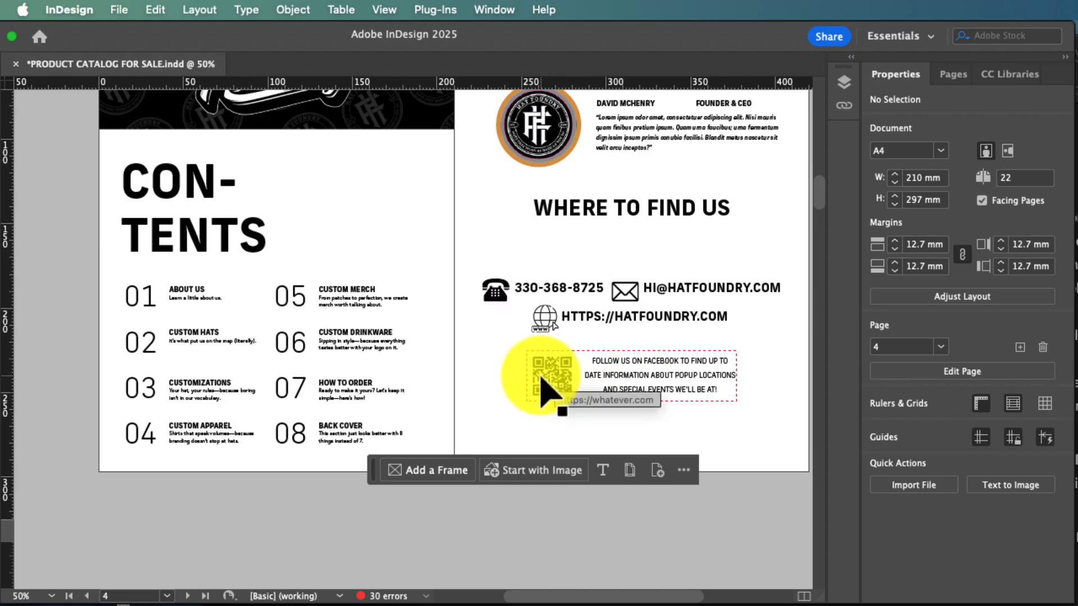
pyautogui.scroll(-10, 359, 340)
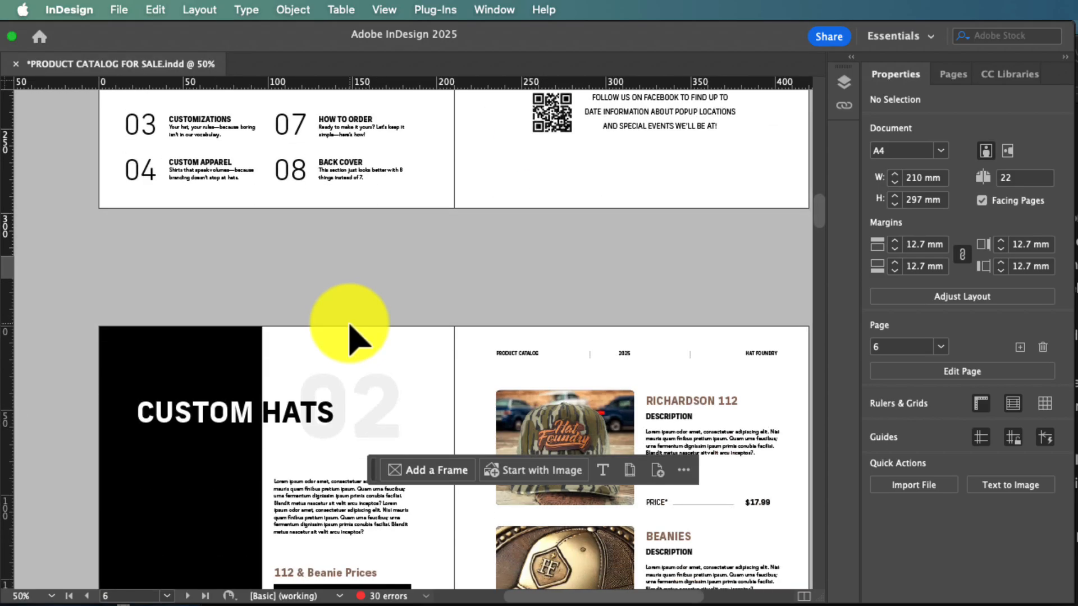
pyautogui.scroll(-7, 350, 336)
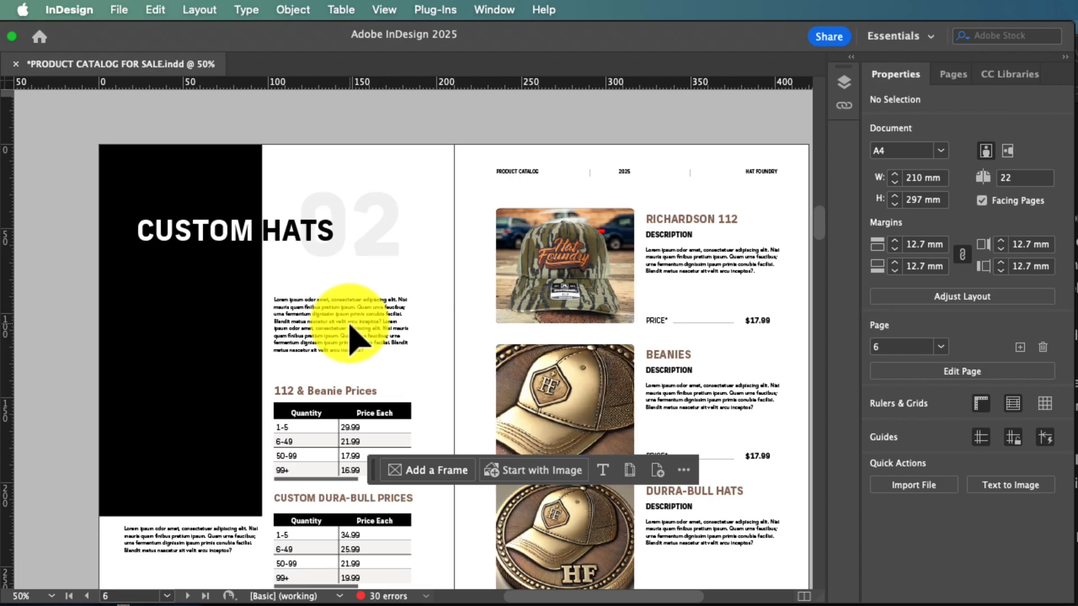
# - Try deleting the lorem ipsum text frame below the black block on the CUSTOM HATS page, and undo the deletion
pyautogui.click(772, 179)
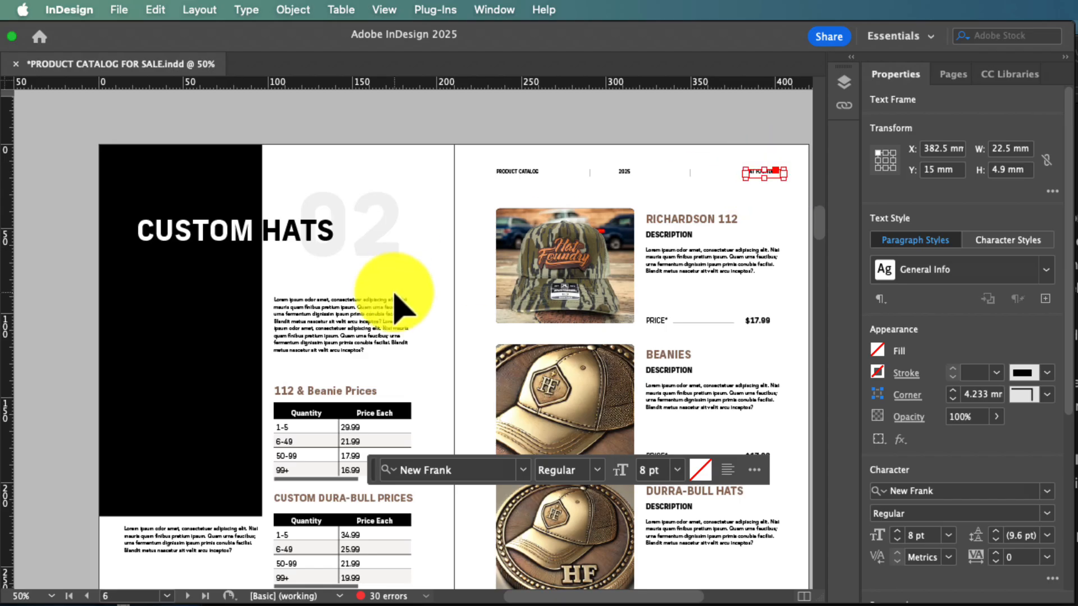
pyautogui.scroll(-3, 399, 306)
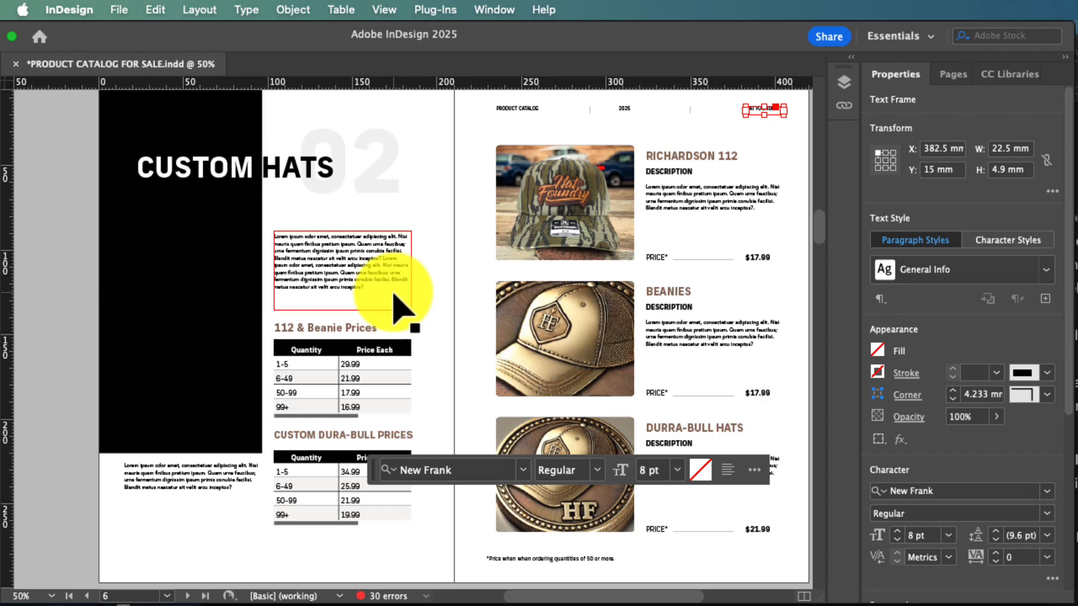
pyautogui.scroll(-1, 394, 296)
pyautogui.click(212, 470)
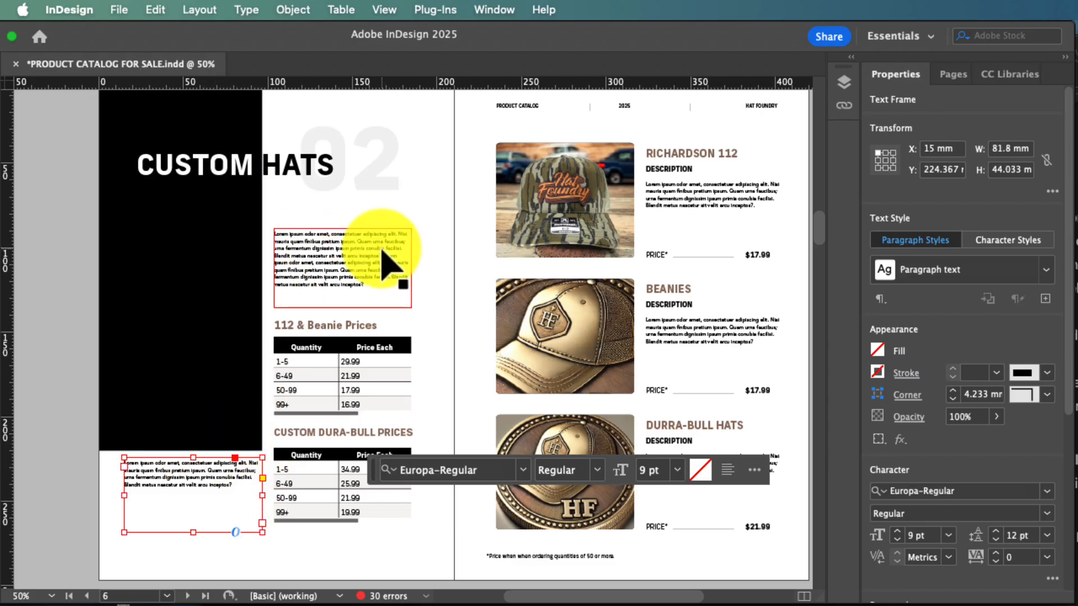
pyautogui.click(193, 447)
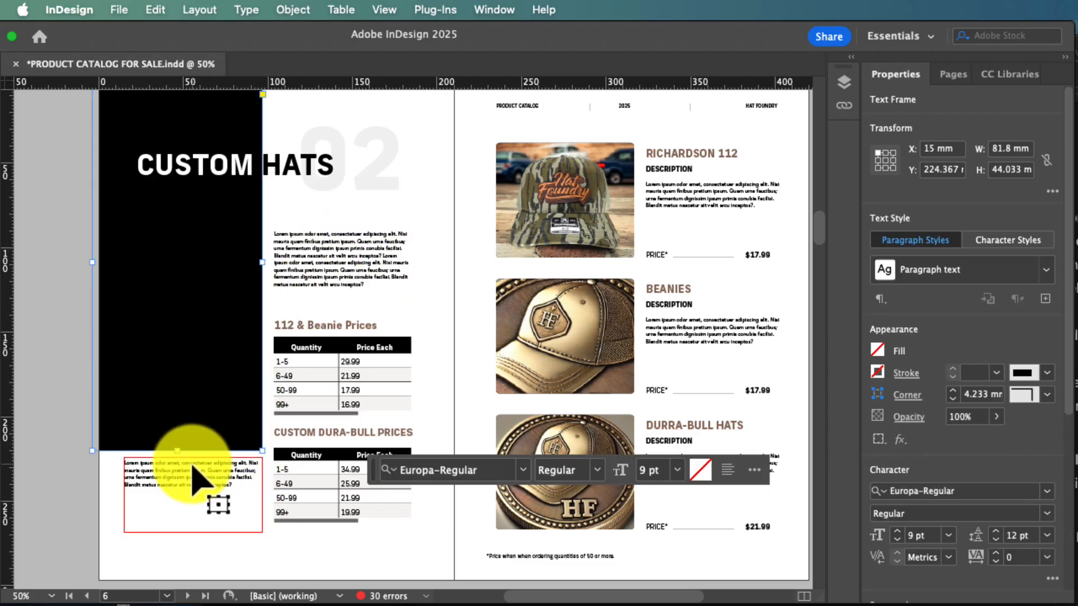
pyautogui.press('Delete')
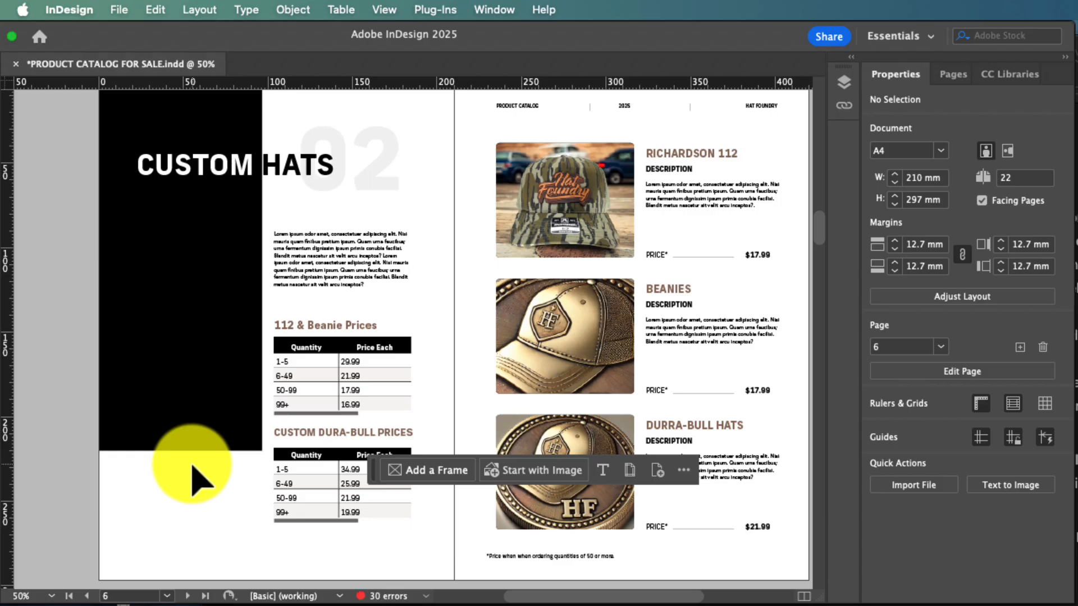
pyautogui.scroll(3, 193, 465)
pyautogui.scroll(-1, 193, 465)
pyautogui.scroll(-3, 250, 437)
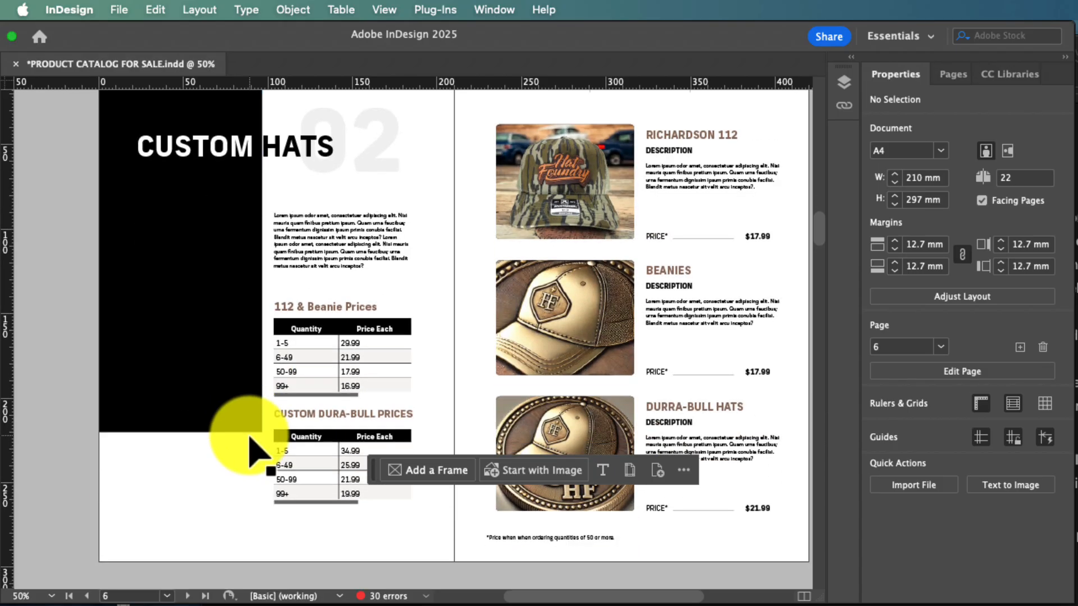
pyautogui.press('super+z')
# - Replace the whole paragraph below the black block with a short line of random letters
pyautogui.doubleClick(225, 449)
pyautogui.press('super+a')
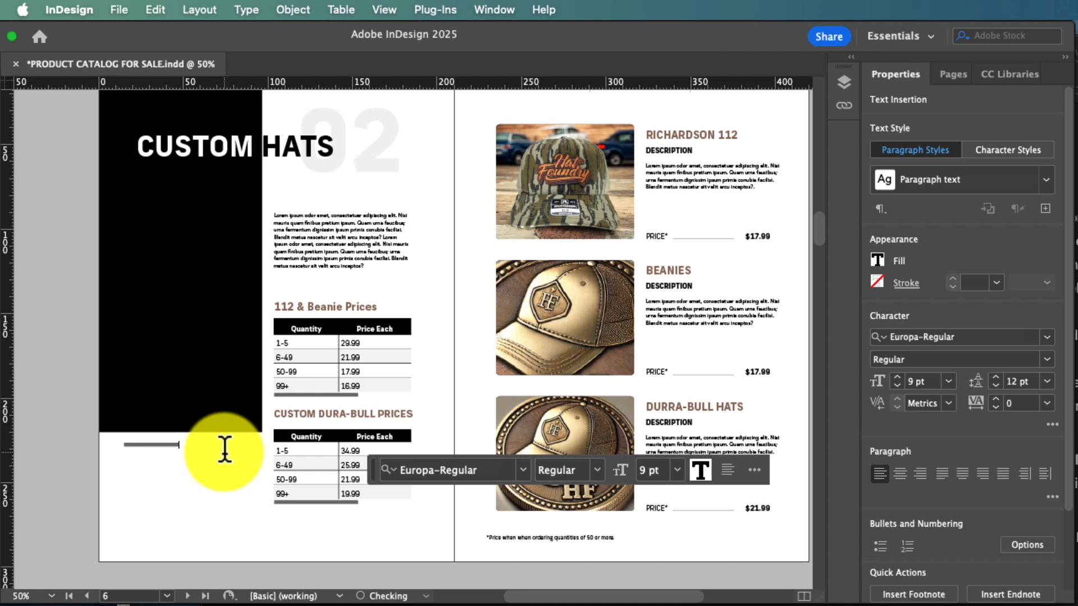
pyautogui.press('Escape')
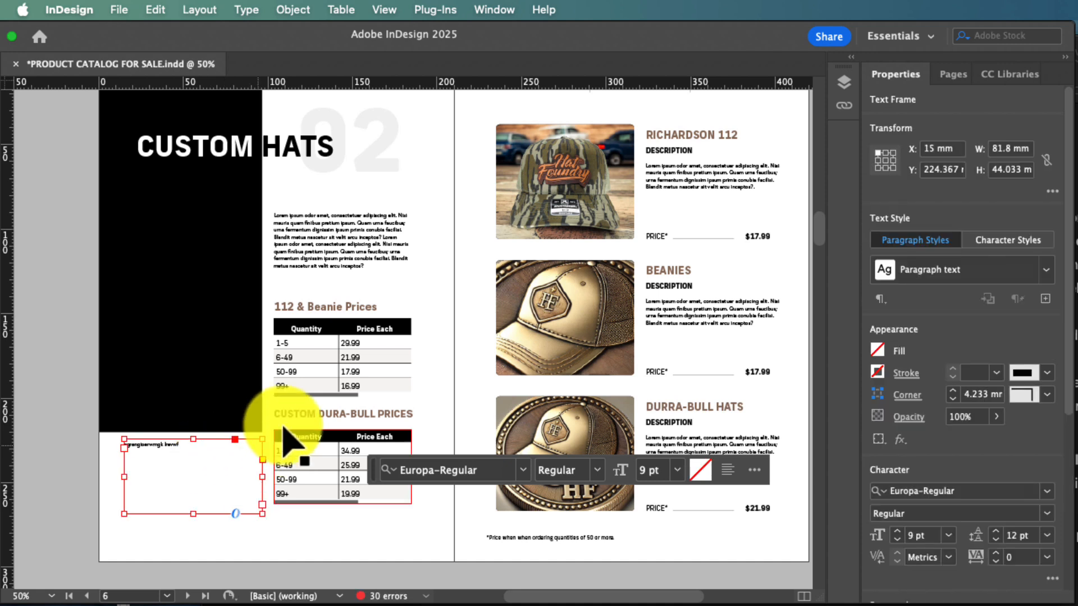
# - Examine the price tables and product entries across the CUSTOM HATS spread
pyautogui.hscroll(-1, 414, 242)
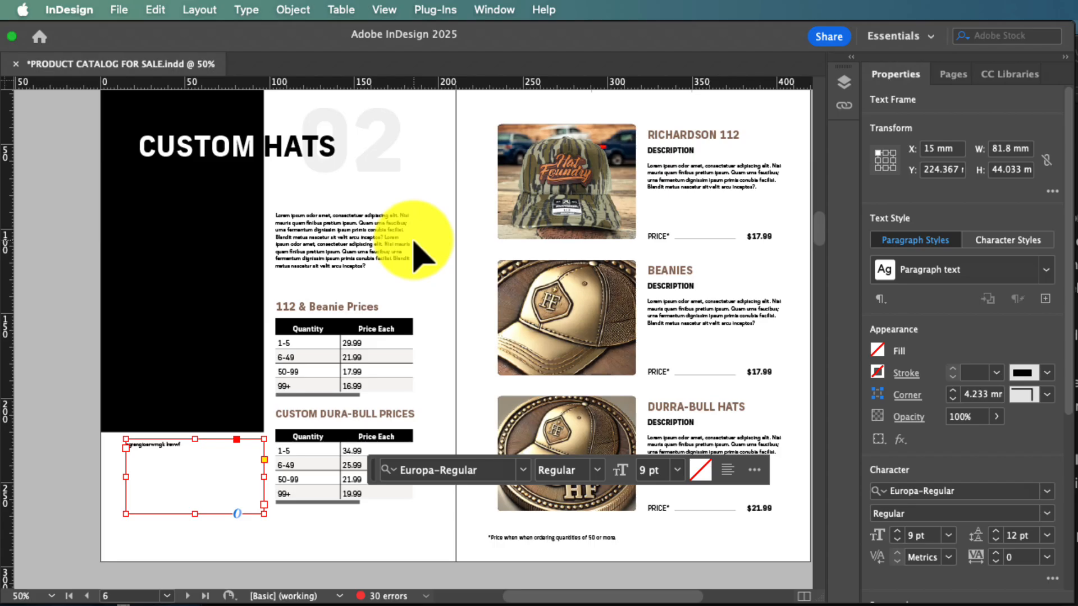
pyautogui.scroll(-1, 629, 226)
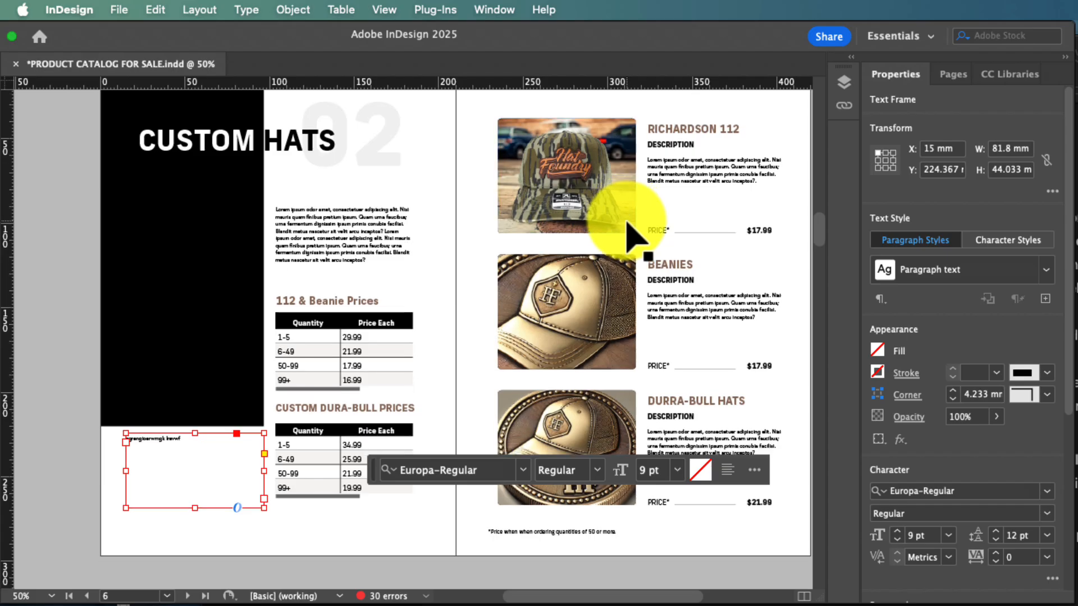
pyautogui.scroll(-5, 634, 233)
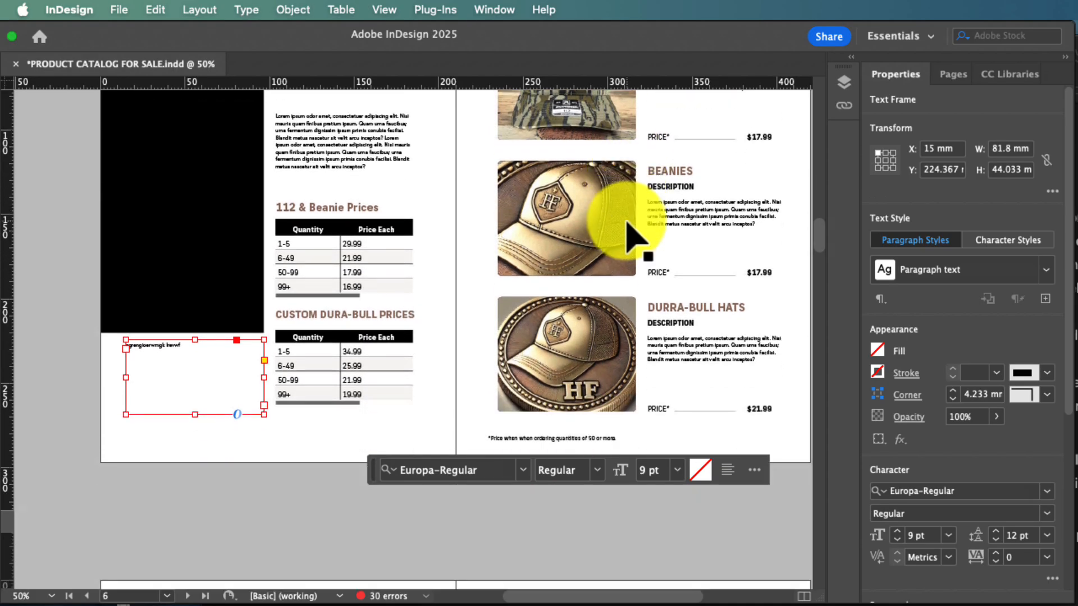
pyautogui.scroll(7, 634, 233)
pyautogui.hscroll(2, 634, 233)
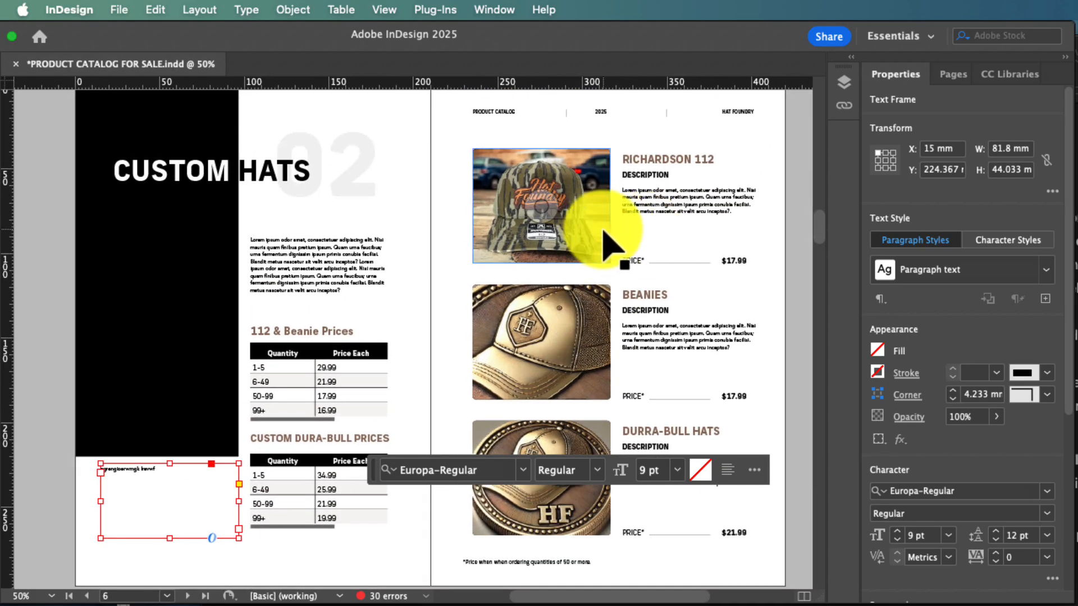
pyautogui.scroll(-4, 606, 242)
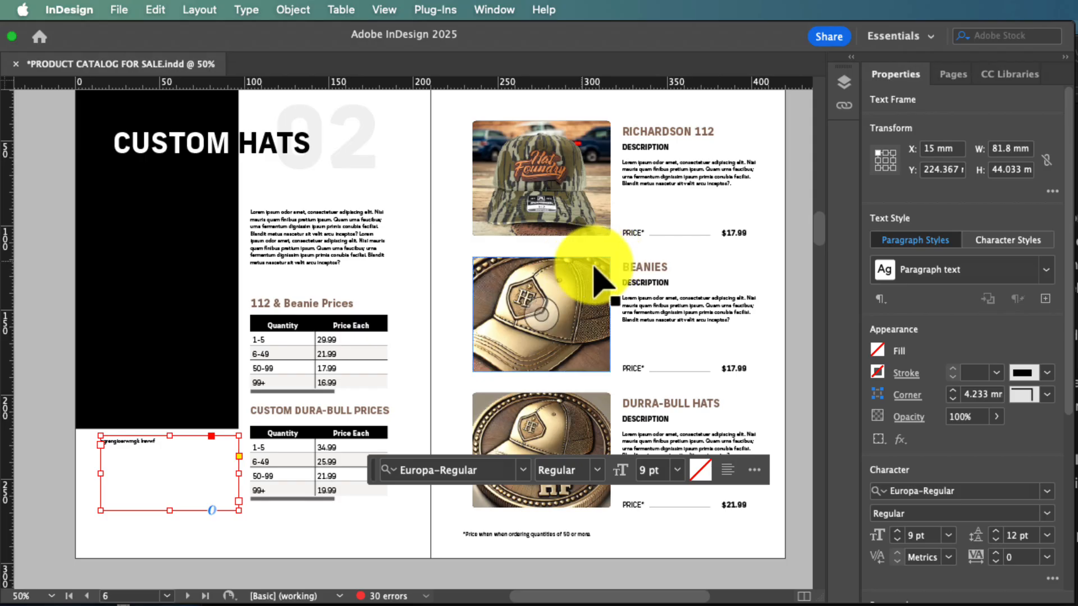
pyautogui.hscroll(4, 574, 263)
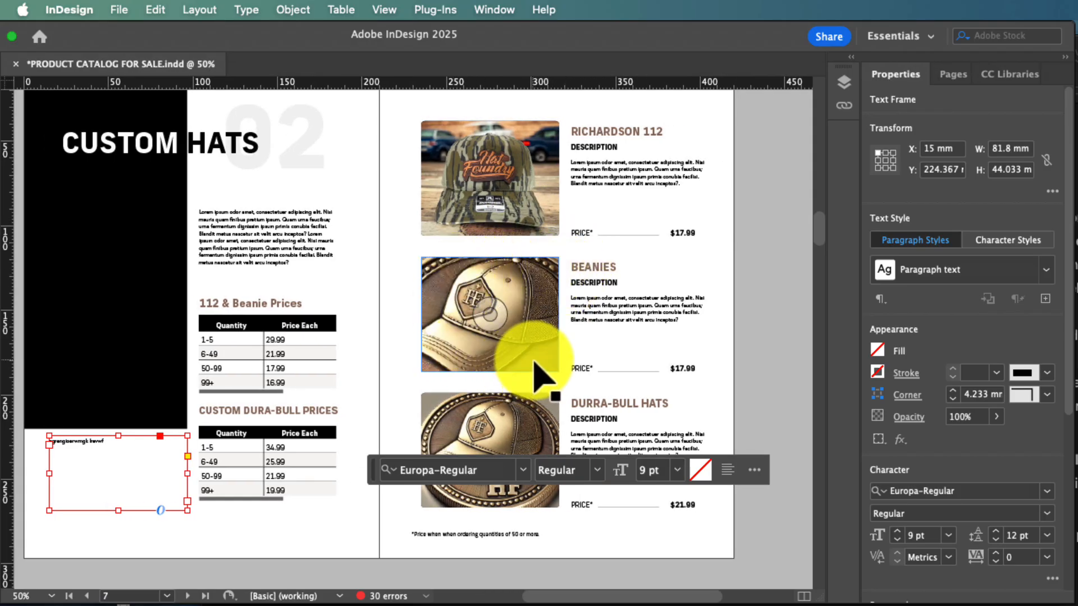
pyautogui.scroll(-3, 534, 362)
pyautogui.scroll(-3, 535, 364)
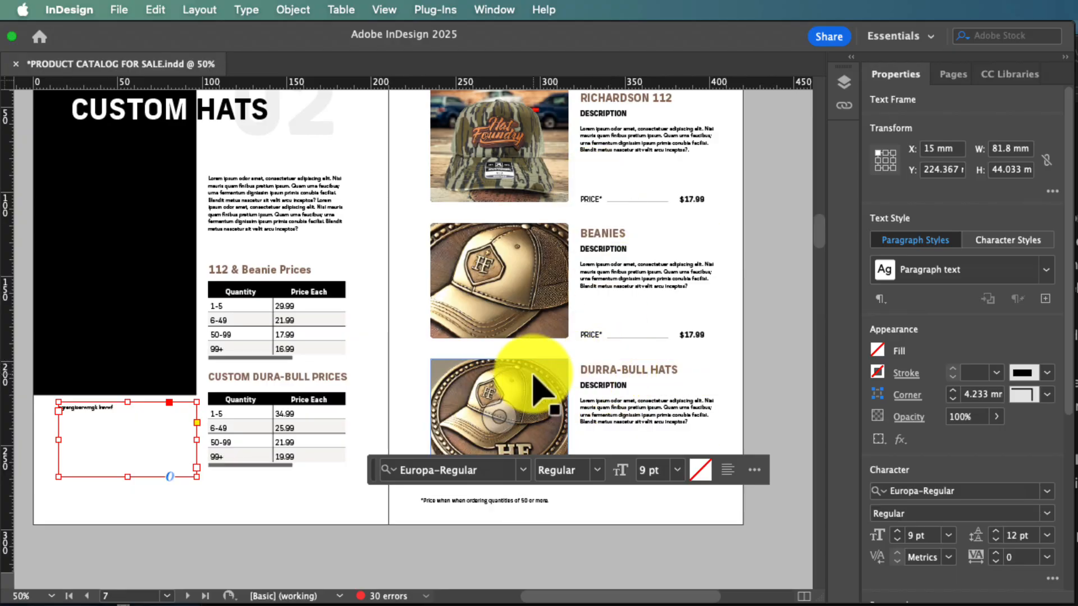
# - Delete the entire DURRA-BULL HATS entry from page 7, including its image, title, description and price line
pyautogui.click(618, 372)
pyautogui.scroll(-3, 623, 388)
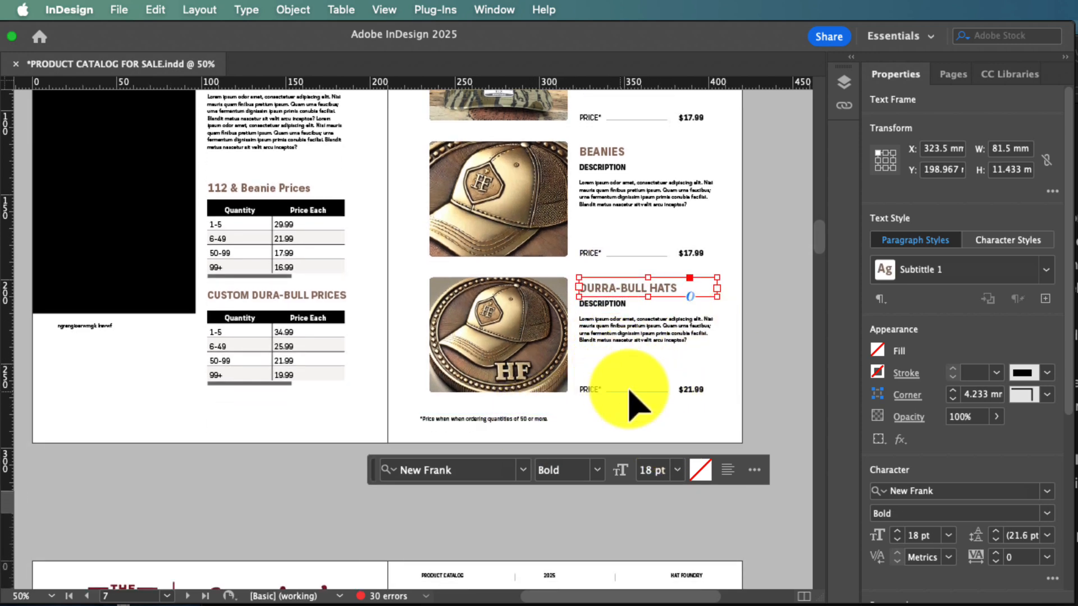
pyautogui.scroll(5, 659, 343)
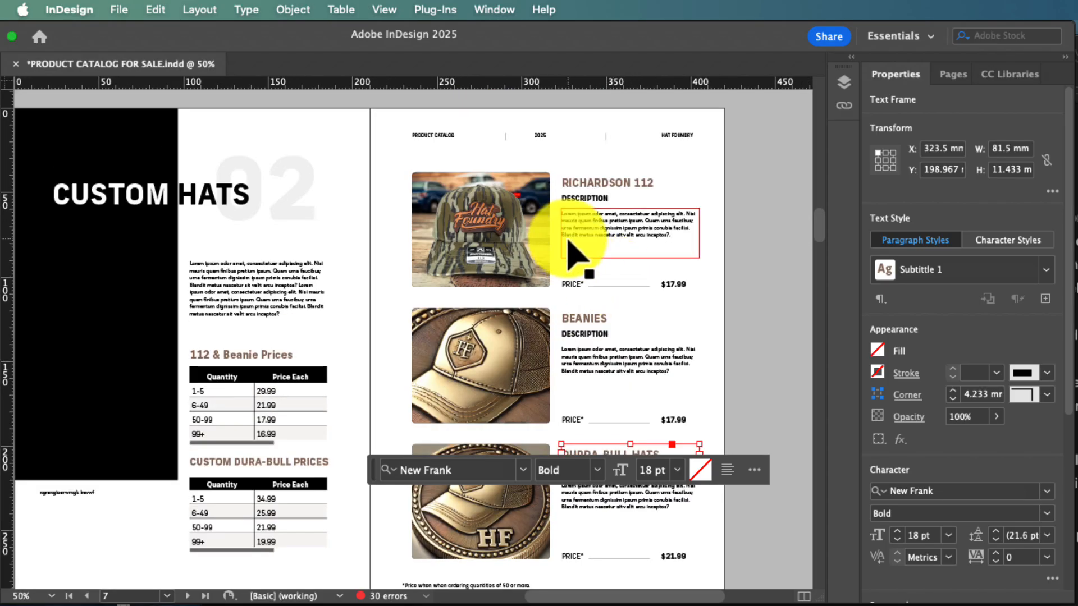
pyautogui.scroll(-2, 578, 241)
pyautogui.scroll(-2, 542, 337)
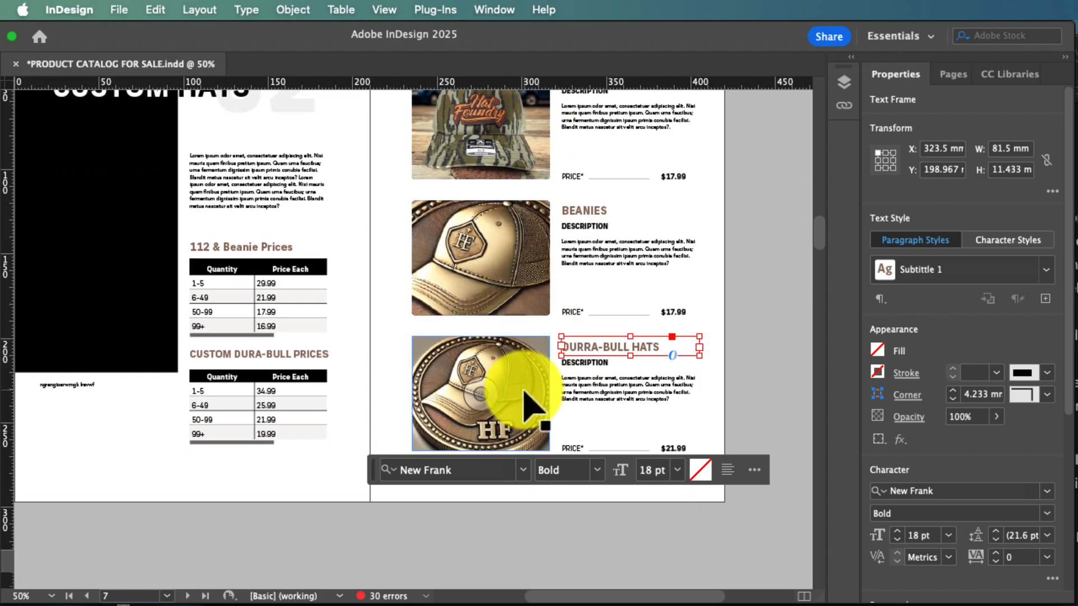
pyautogui.scroll(-2, 520, 404)
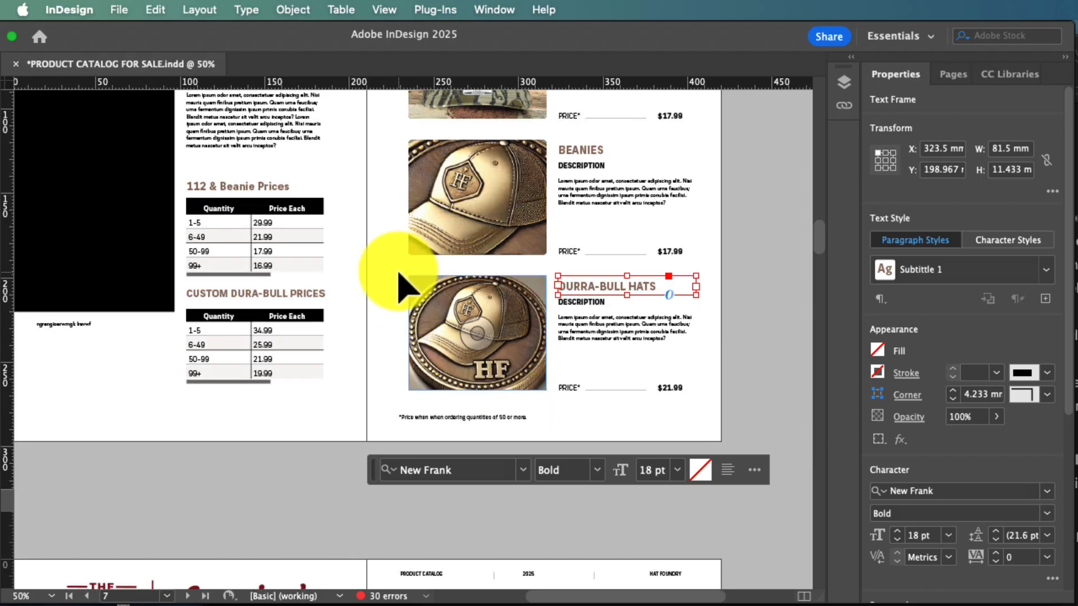
pyautogui.moveTo(393, 260); pyautogui.dragTo(766, 423)
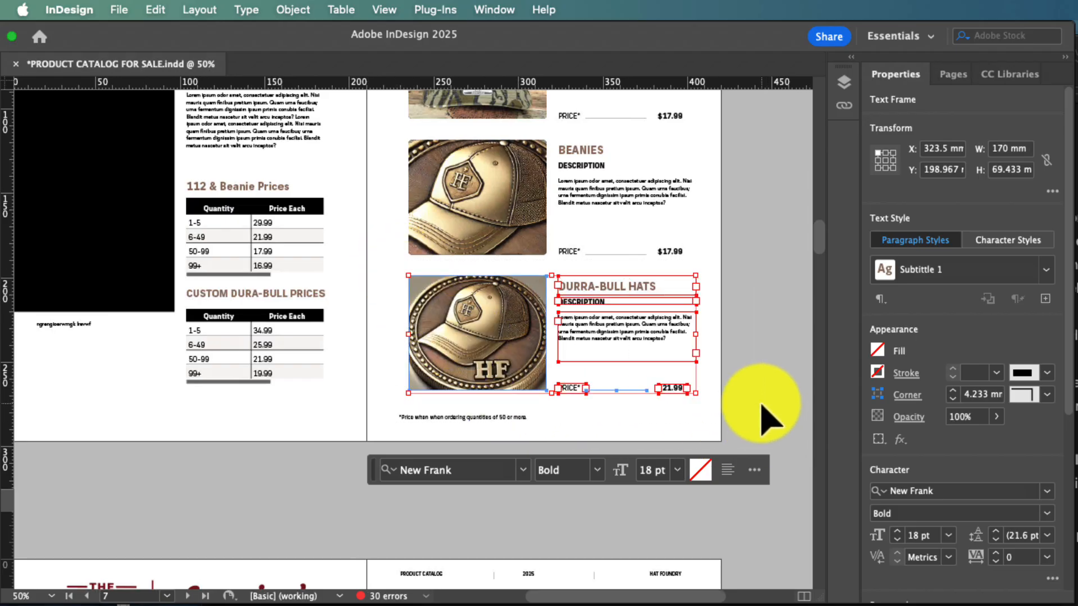
pyautogui.press('Delete')
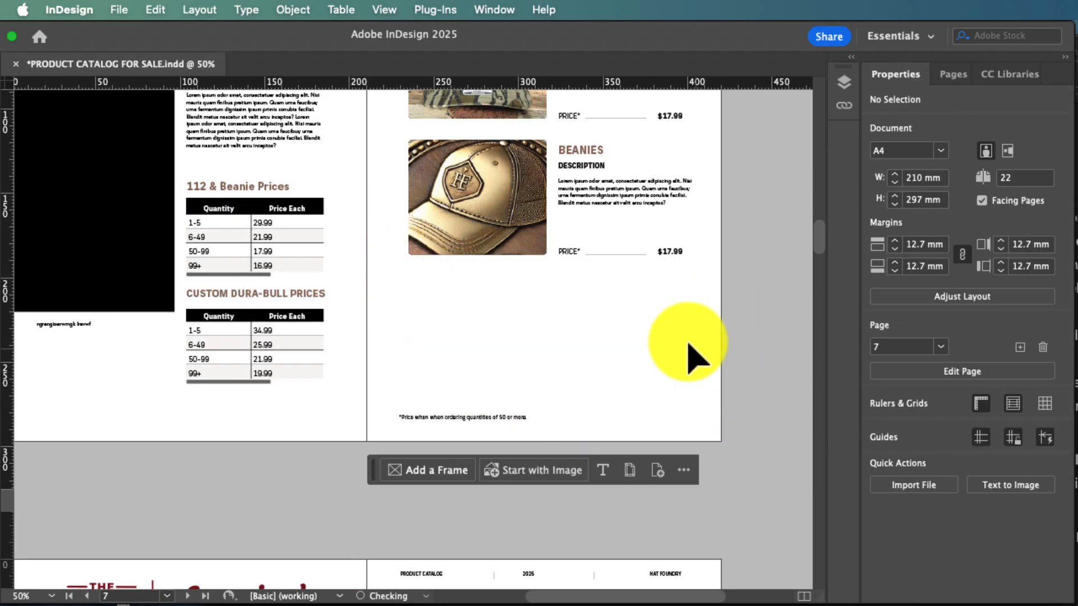
# - Move the BEANIES title, description and price line beneath their image and stretch them to about 175.7 mm wide
pyautogui.moveTo(726, 277); pyautogui.dragTo(557, 146)
pyautogui.moveTo(596, 176); pyautogui.dragTo(396, 344)
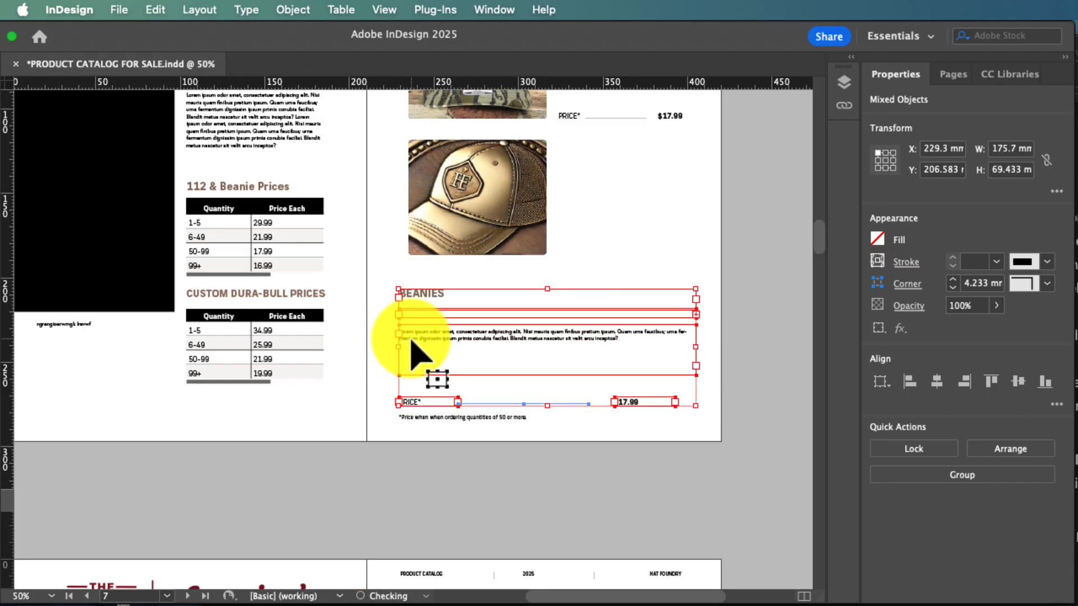
# - Shift the BEANIES picture slightly within its frame and enlarge the frame to about 175.7 by 84.7 mm
pyautogui.click(480, 183)
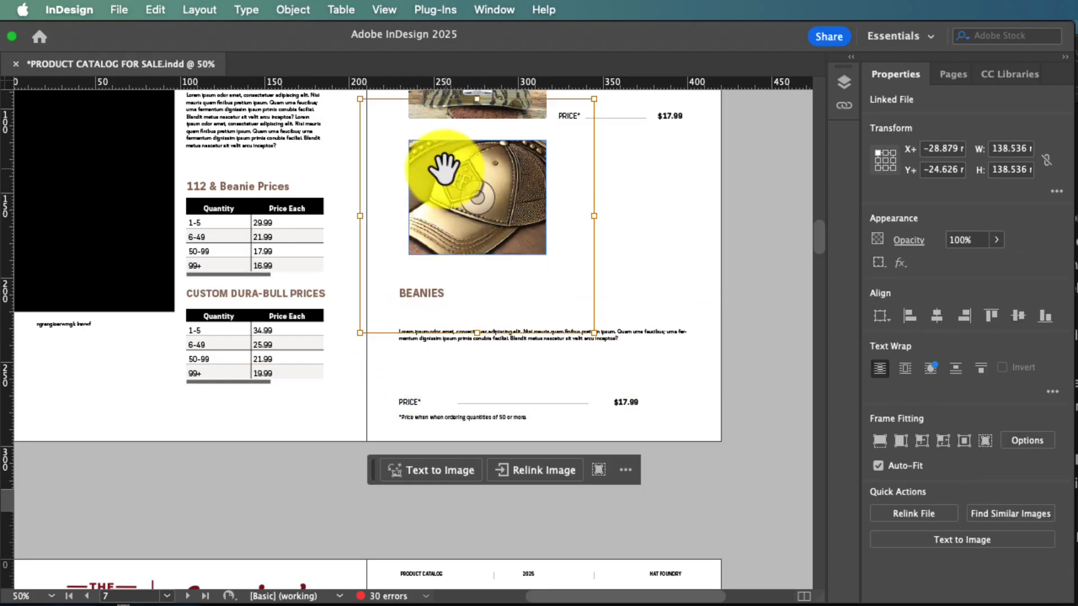
pyautogui.moveTo(434, 164); pyautogui.dragTo(432, 163)
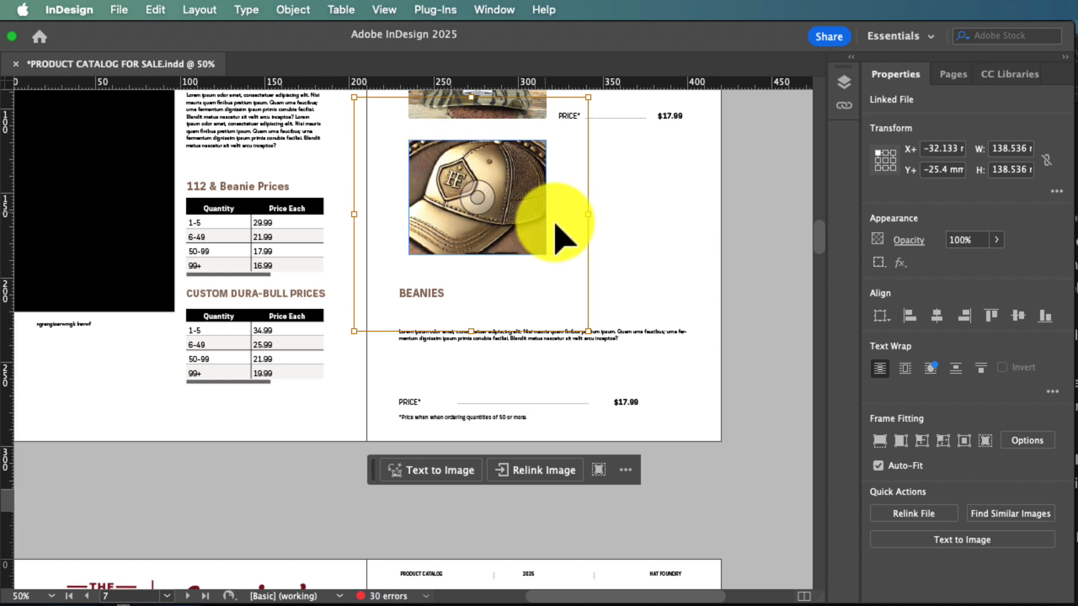
pyautogui.click(657, 253)
pyautogui.click(506, 217)
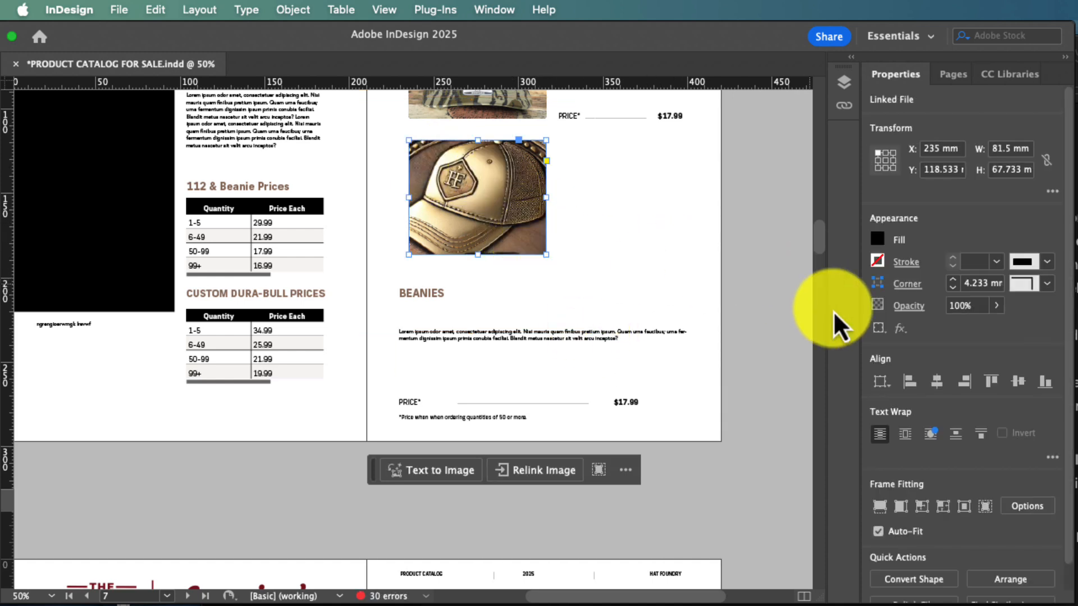
pyautogui.click(570, 240)
pyautogui.click(529, 241)
pyautogui.moveTo(546, 254); pyautogui.dragTo(696, 285)
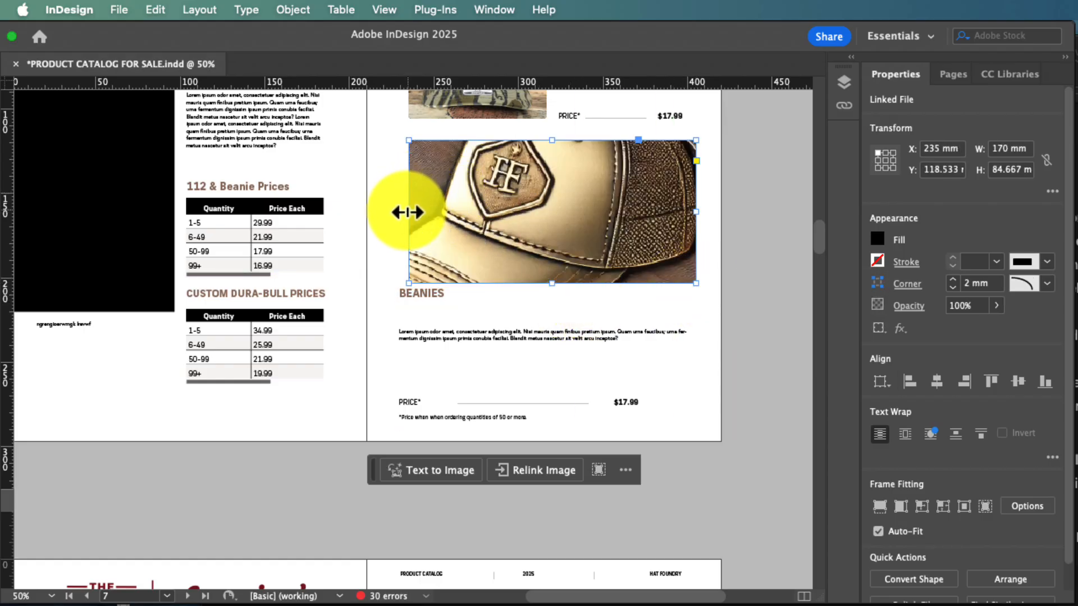
pyautogui.moveTo(408, 213); pyautogui.dragTo(399, 212)
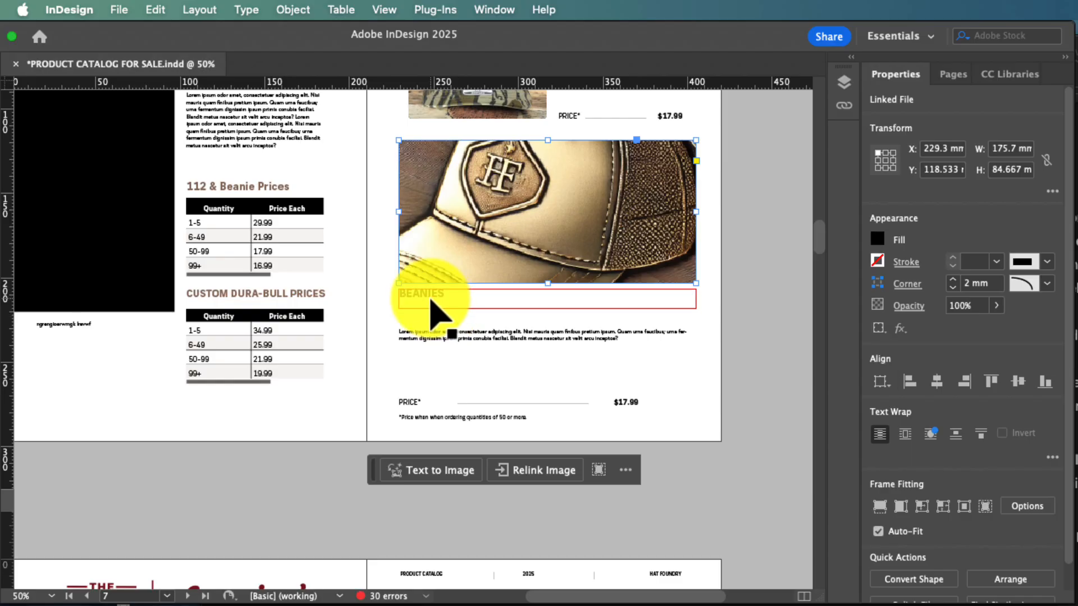
# - Move the BEANIES title down away from the enlarged image, to a Y position of about 215.7 mm
pyautogui.moveTo(430, 300); pyautogui.dragTo(432, 320)
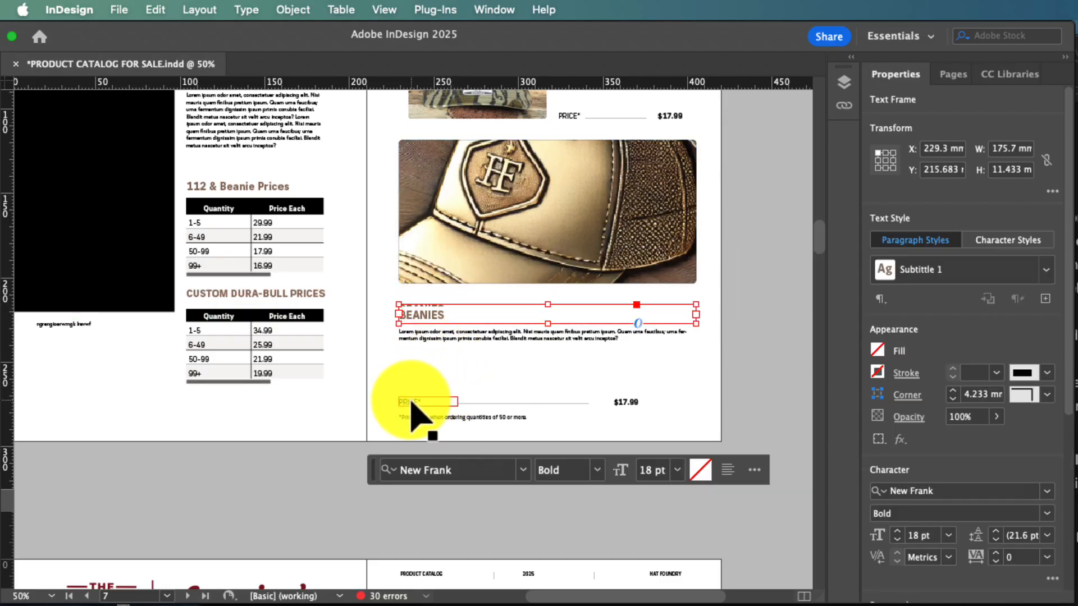
pyautogui.click(525, 294)
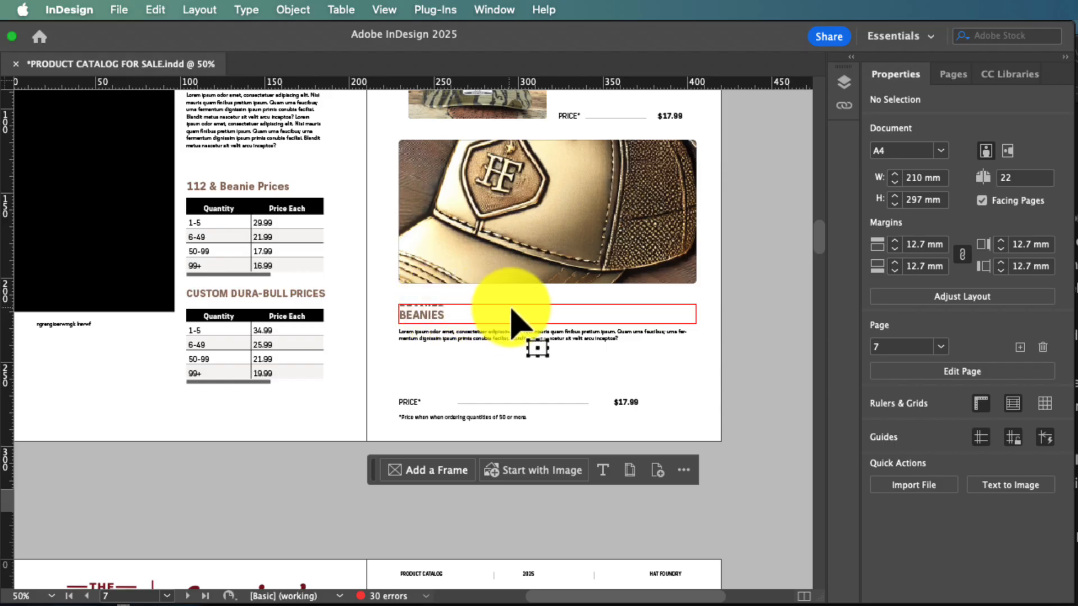
pyautogui.click(444, 313)
pyautogui.doubleClick(441, 306)
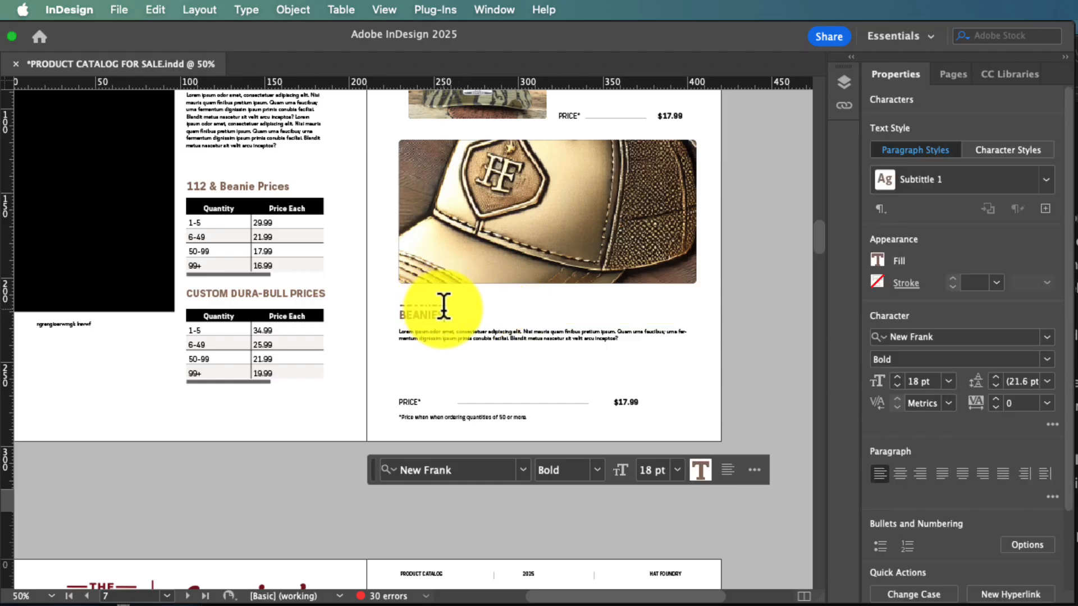
pyautogui.press('Escape')
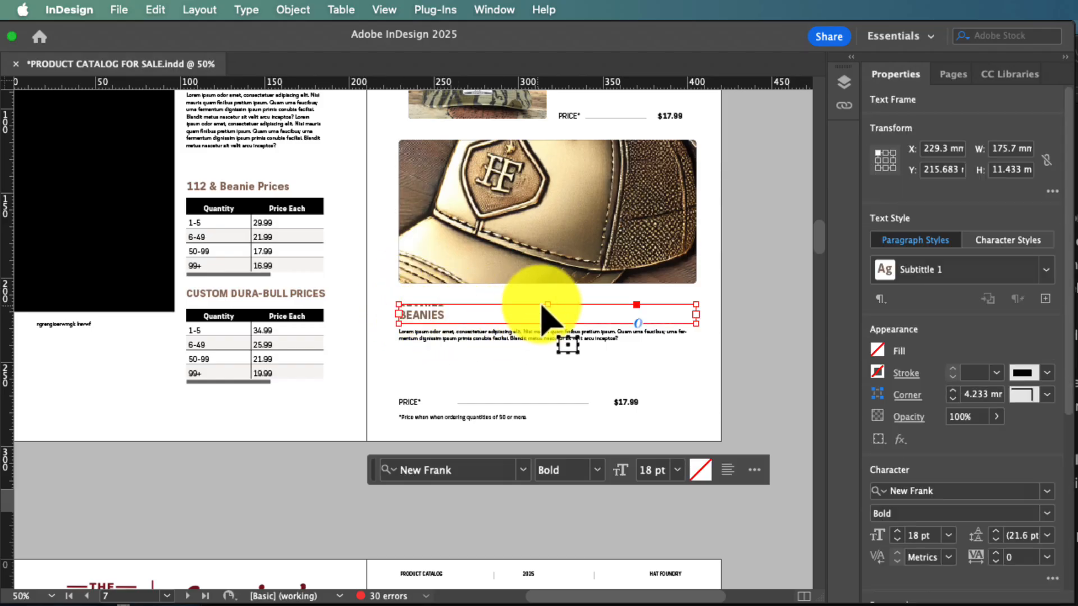
# - Shift the RICHARDSON 112 picture within its frame to an offset of about -5.7 mm horizontally and -7.6 mm vertically
pyautogui.scroll(2, 545, 309)
pyautogui.click(483, 264)
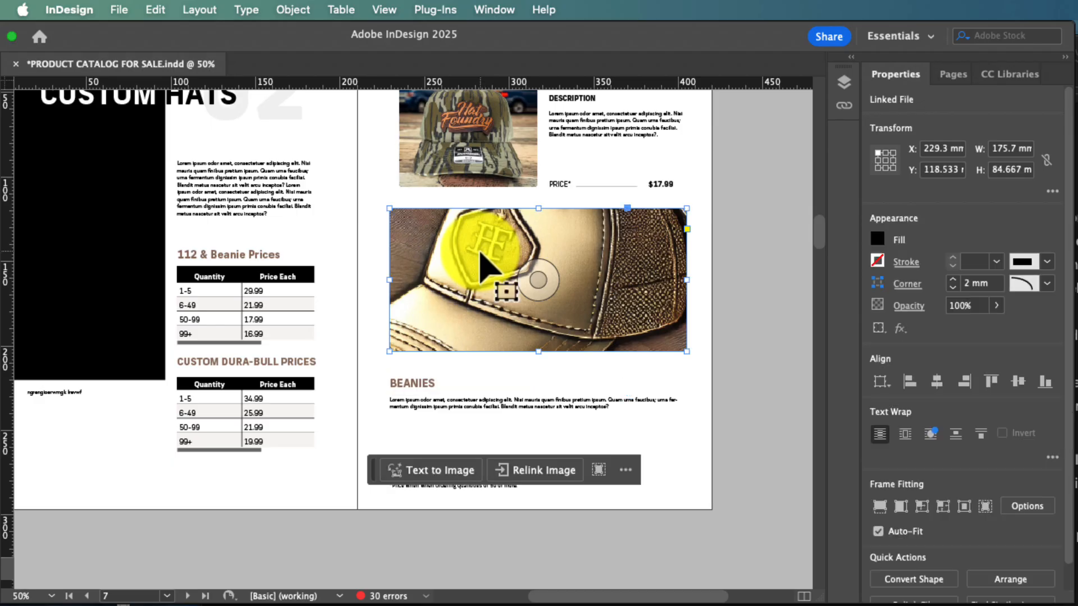
pyautogui.scroll(3, 466, 224)
pyautogui.moveTo(505, 187)
pyautogui.mouseDown()
pyautogui.moveTo(488, 204)
pyautogui.moveTo(506, 206)
pyautogui.mouseUp()
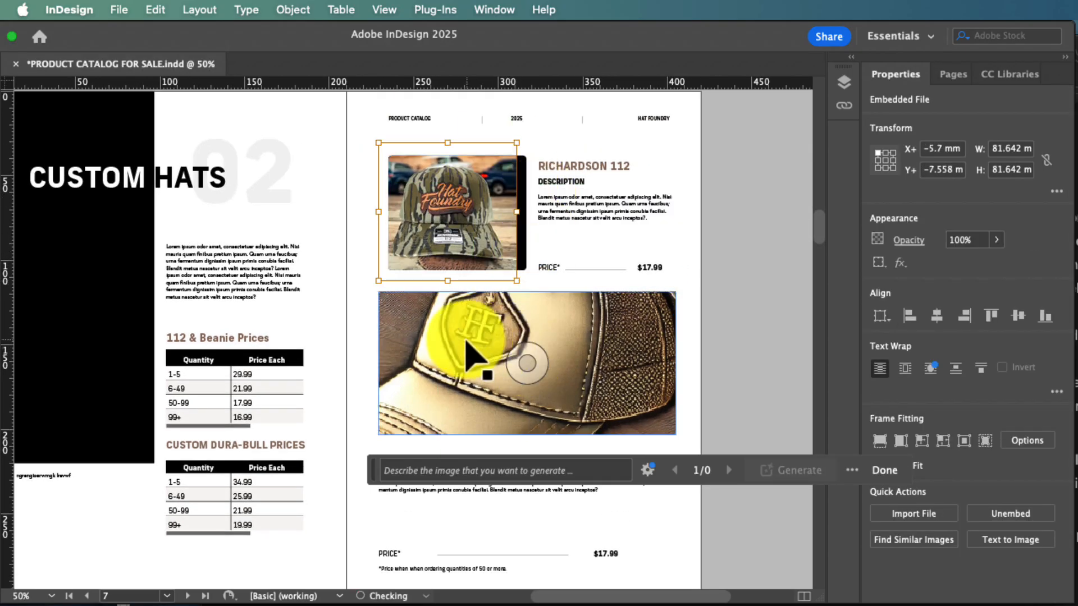
pyautogui.scroll(-1, 610, 221)
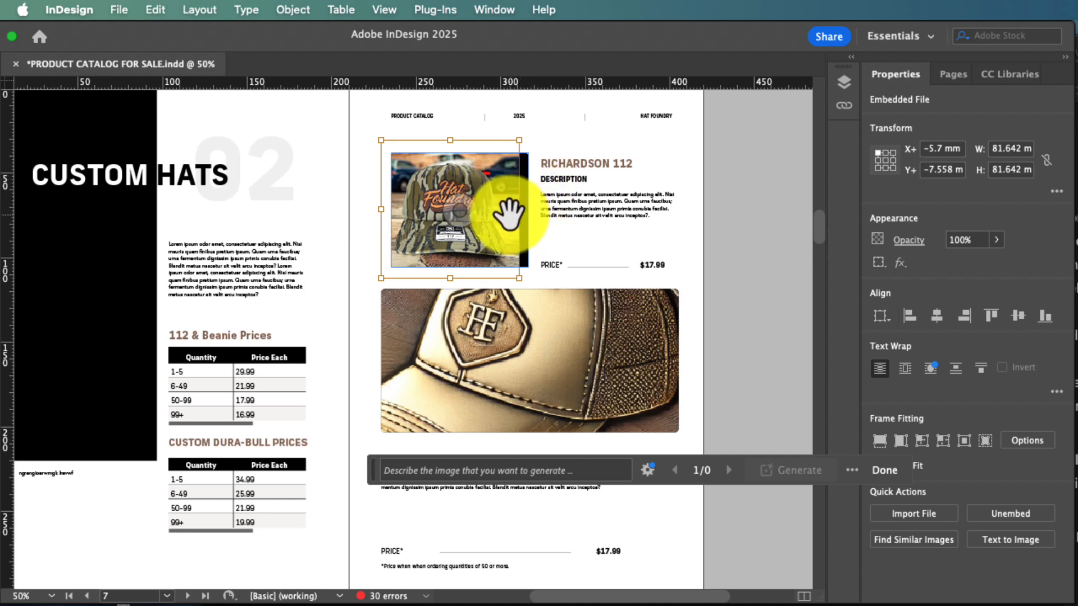
pyautogui.scroll(-3, 509, 213)
pyautogui.scroll(3, 509, 216)
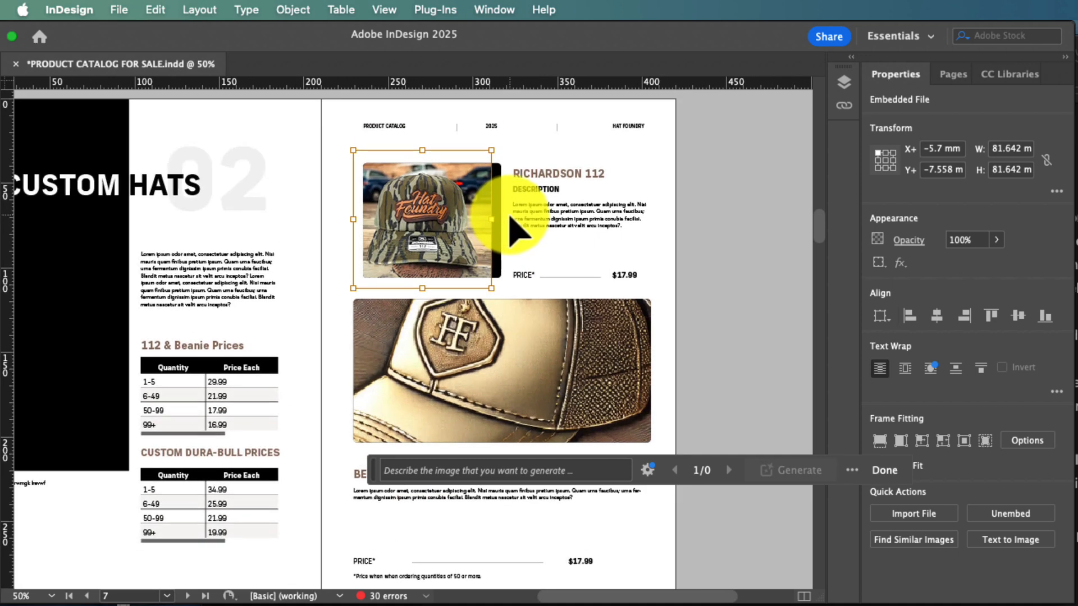
pyautogui.scroll(-1, 448, 218)
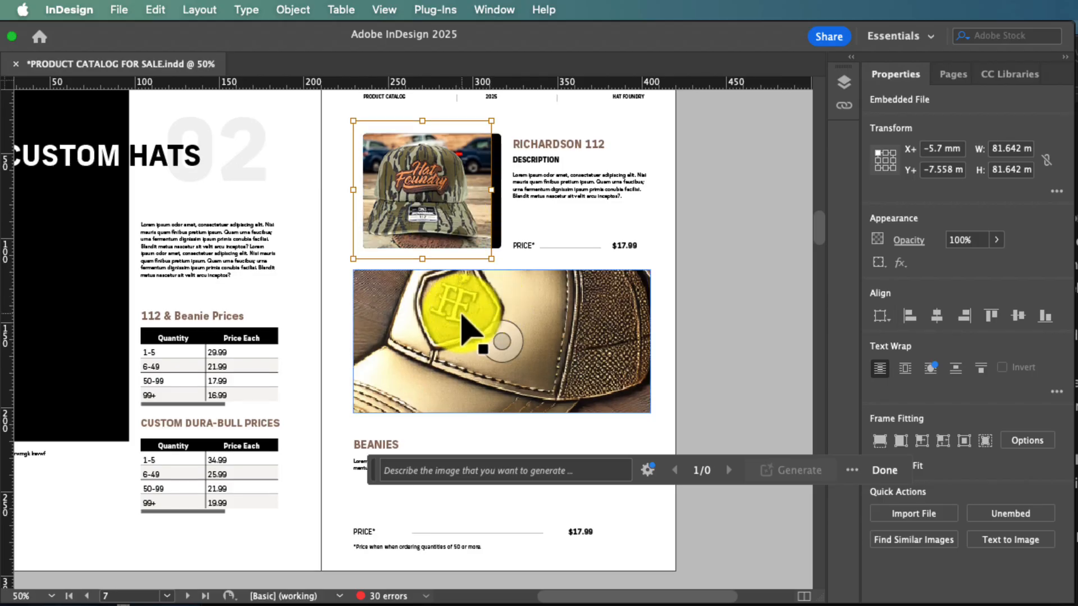
pyautogui.scroll(-3, 382, 314)
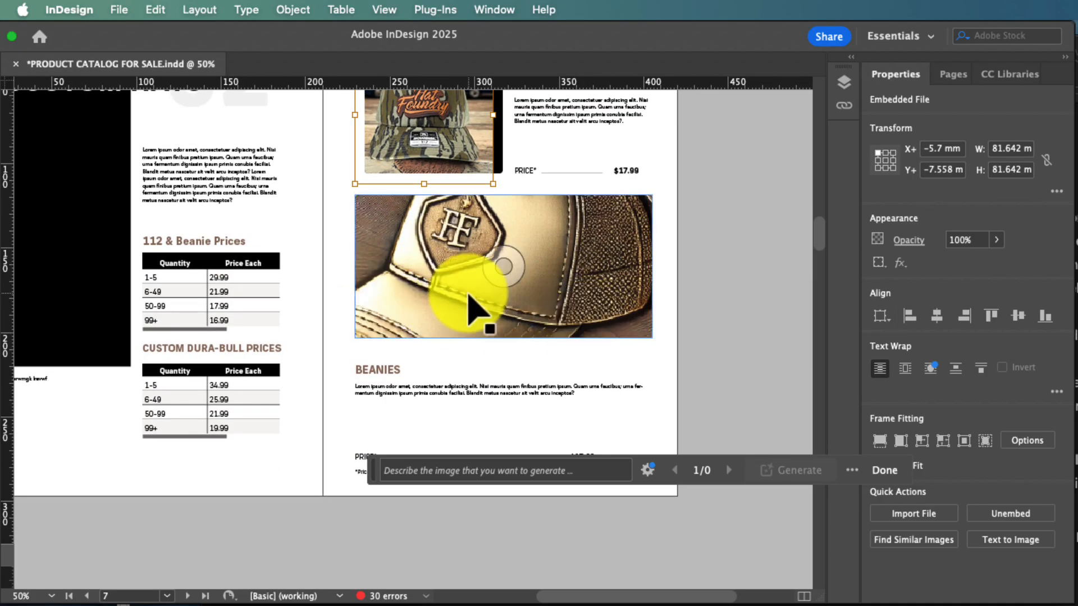
pyautogui.scroll(-3, 466, 284)
pyautogui.scroll(6, 469, 265)
pyautogui.scroll(-3, 469, 301)
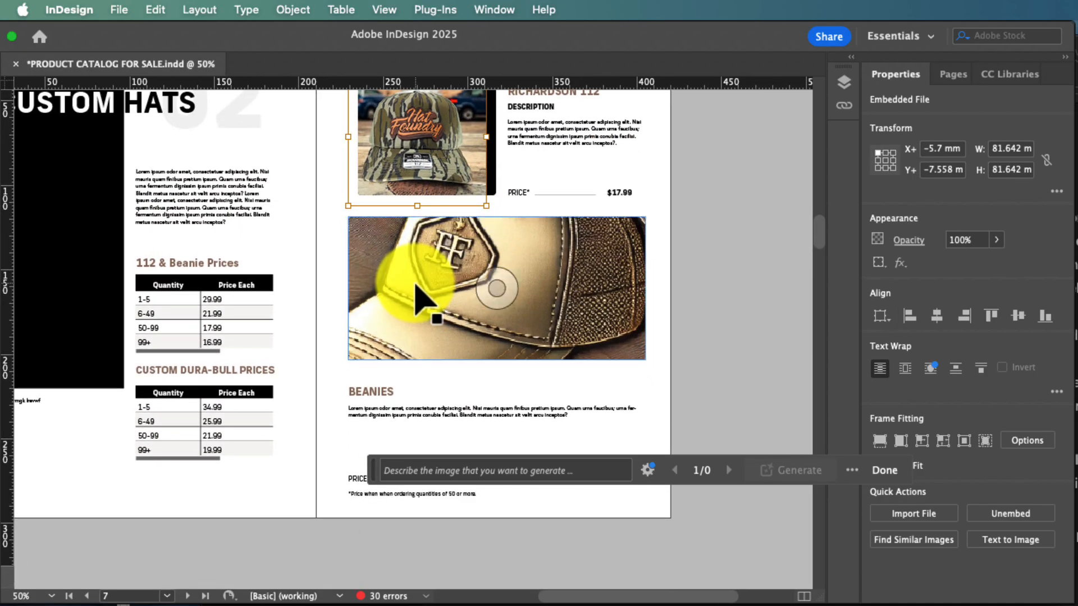
pyautogui.scroll(-5, 460, 292)
pyautogui.scroll(8, 483, 284)
pyautogui.scroll(-2, 561, 253)
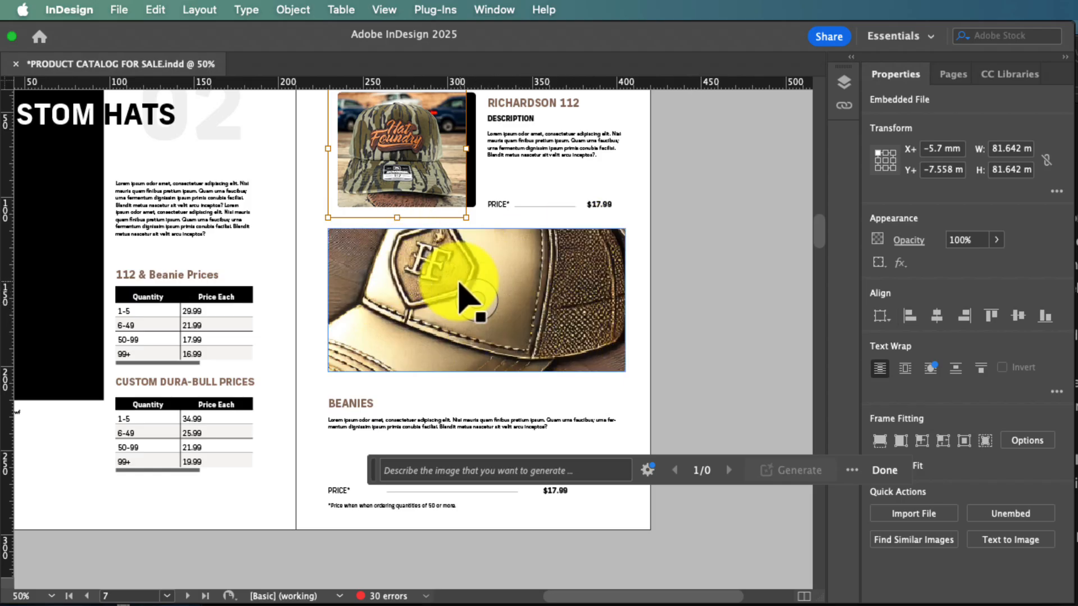
pyautogui.scroll(-2, 460, 299)
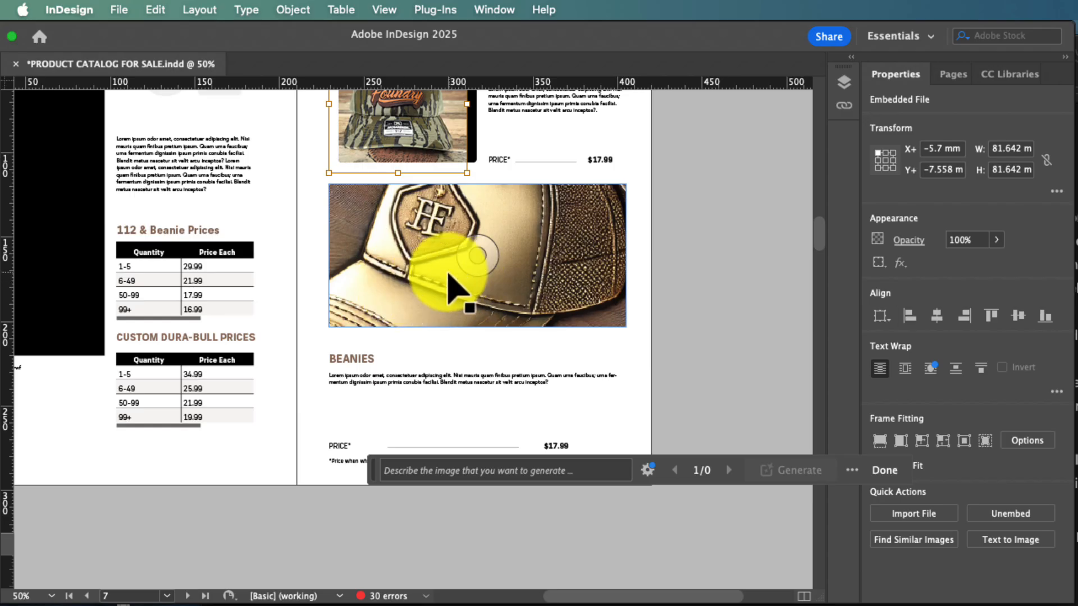
pyautogui.scroll(2, 446, 289)
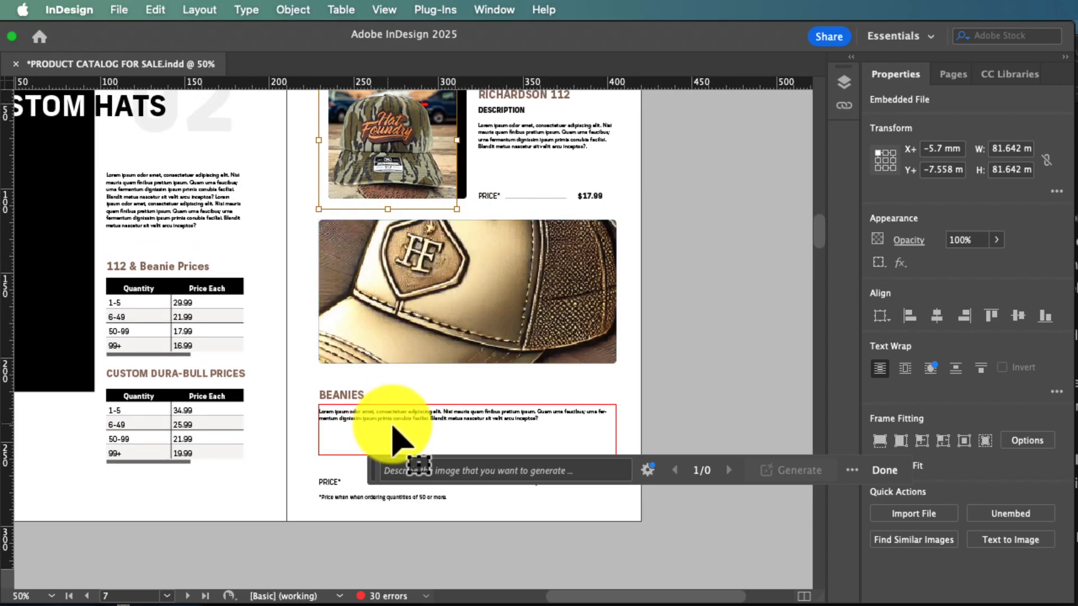
# - Move the BEANIES description down to just above its price line and shorten its frame to about 11.6 mm high
pyautogui.moveTo(393, 427); pyautogui.dragTo(411, 458)
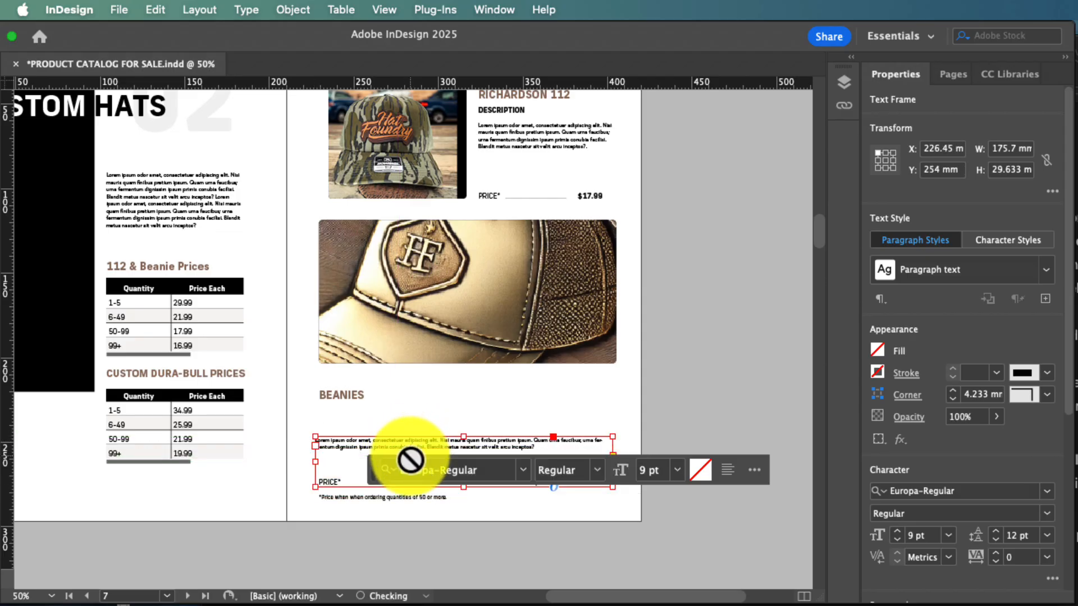
pyautogui.moveTo(465, 486)
pyautogui.mouseDown()
pyautogui.moveTo(463, 457)
pyautogui.moveTo(456, 467)
pyautogui.mouseUp()
pyautogui.moveTo(373, 478); pyautogui.dragTo(407, 605)
pyautogui.moveTo(409, 445); pyautogui.dragTo(413, 474)
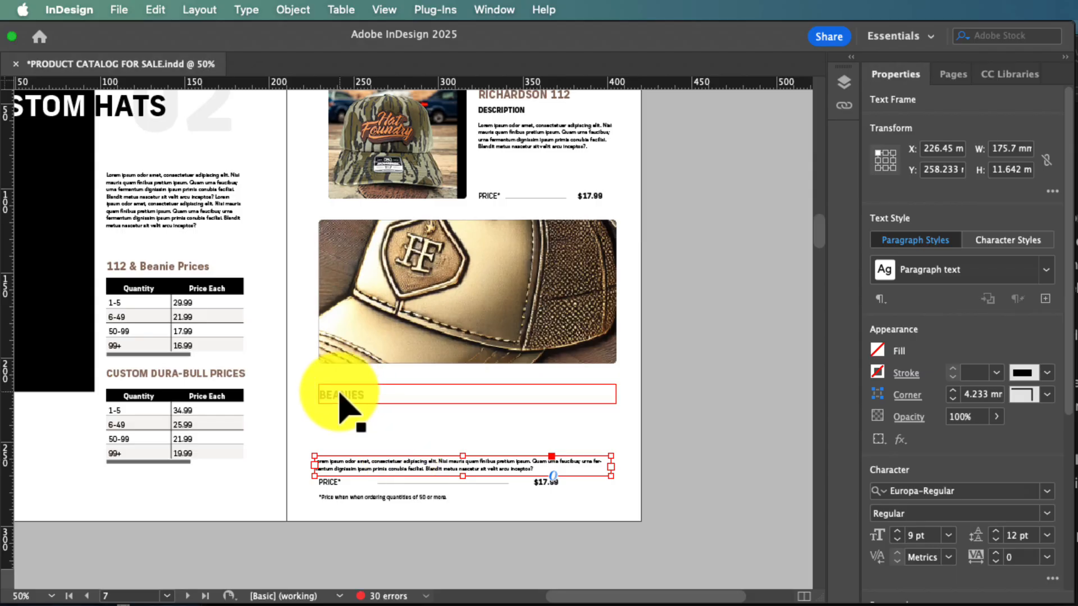
# - Move the BEANIES title down to just above its description and the BEANIES picture down to a Y position of about 157.2 mm
pyautogui.moveTo(344, 409); pyautogui.dragTo(348, 456)
pyautogui.moveTo(395, 289); pyautogui.dragTo(407, 356)
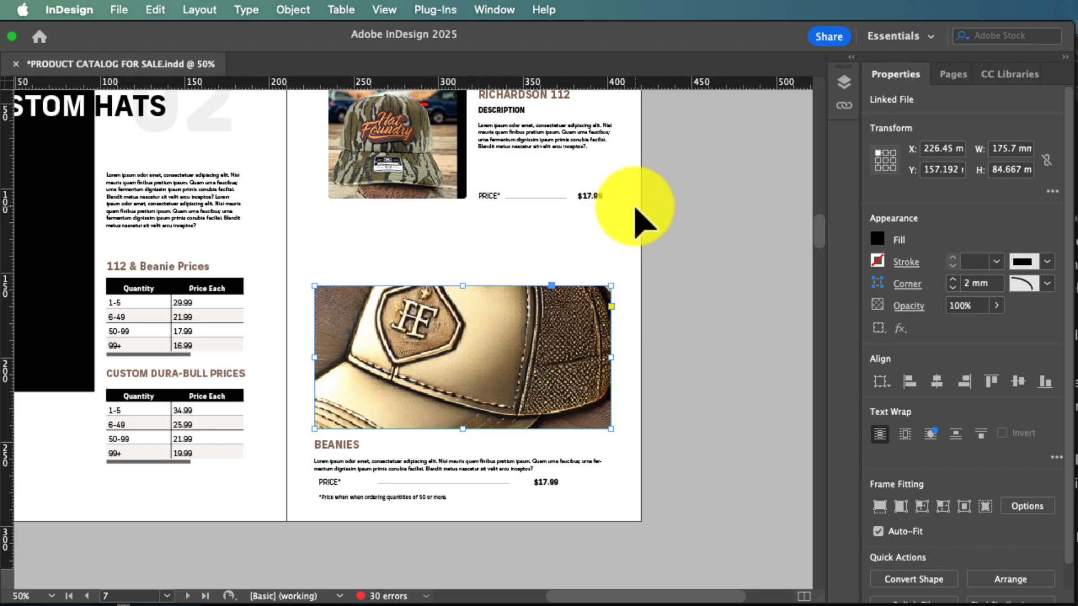
# - Move the RICHARDSON 112 title, description and price line beneath their picture and stretch them to about 173.3 mm wide
pyautogui.scroll(3, 636, 209)
pyautogui.moveTo(665, 299); pyautogui.dragTo(385, 350)
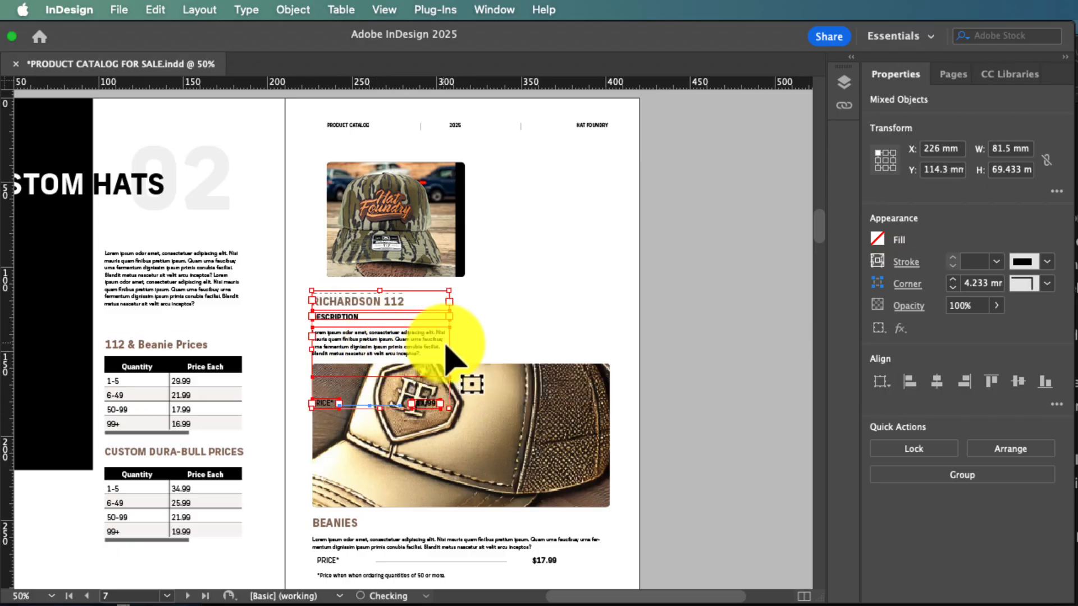
pyautogui.moveTo(455, 349); pyautogui.dragTo(605, 350)
pyautogui.click(681, 344)
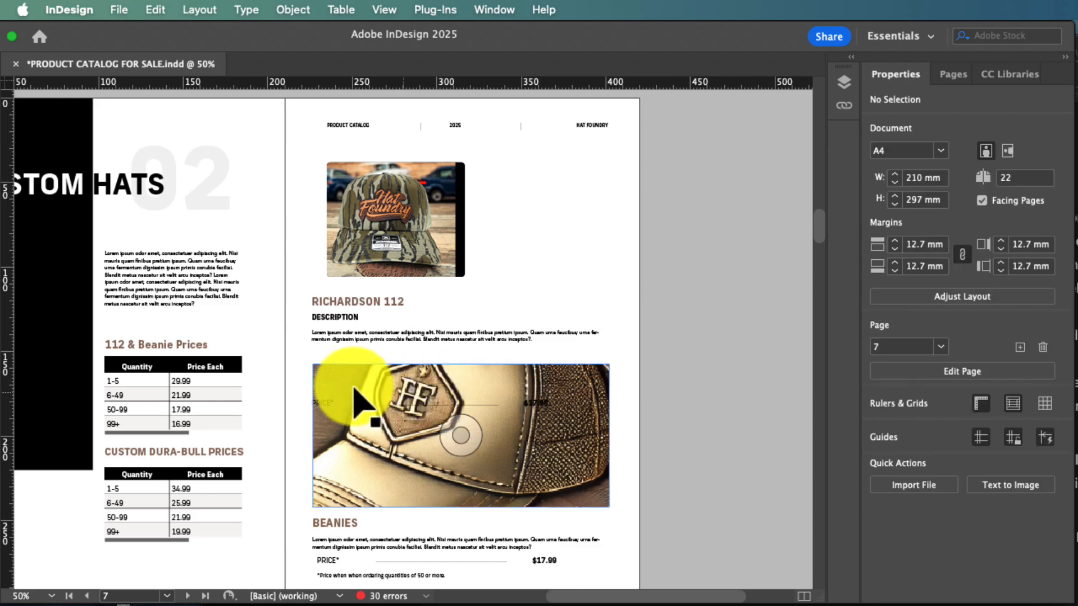
# - Move the RICHARDSON 112 price label, rule and amount together up beneath the description, to a Y position of about 148.2 mm
pyautogui.click(326, 404)
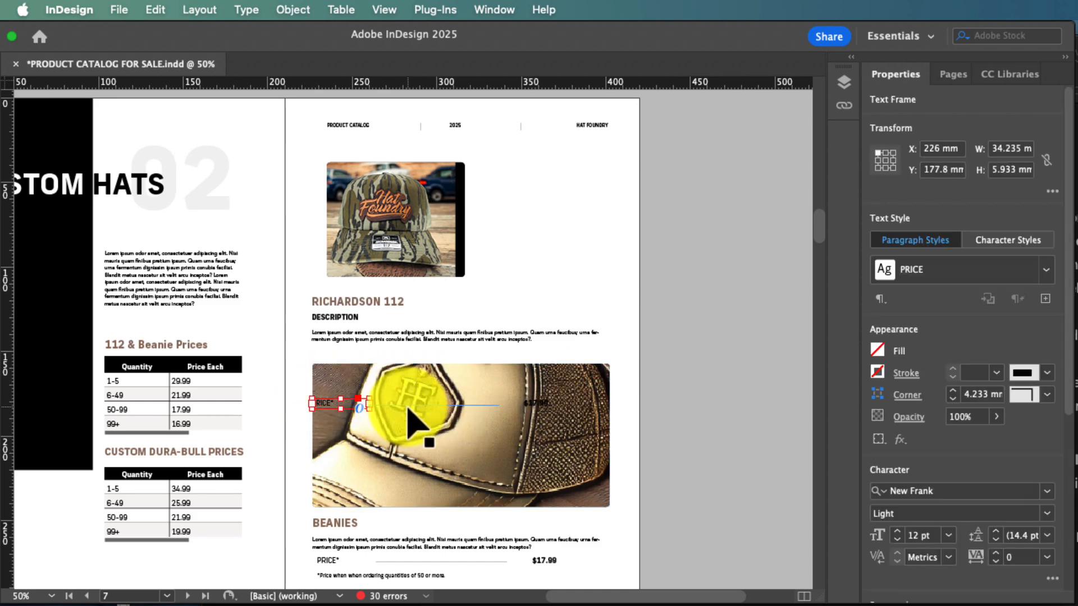
pyautogui.keyDown('shift'); pyautogui.click(408, 405); pyautogui.keyUp('shift')
pyautogui.keyDown('shift'); pyautogui.click(531, 404); pyautogui.keyUp('shift')
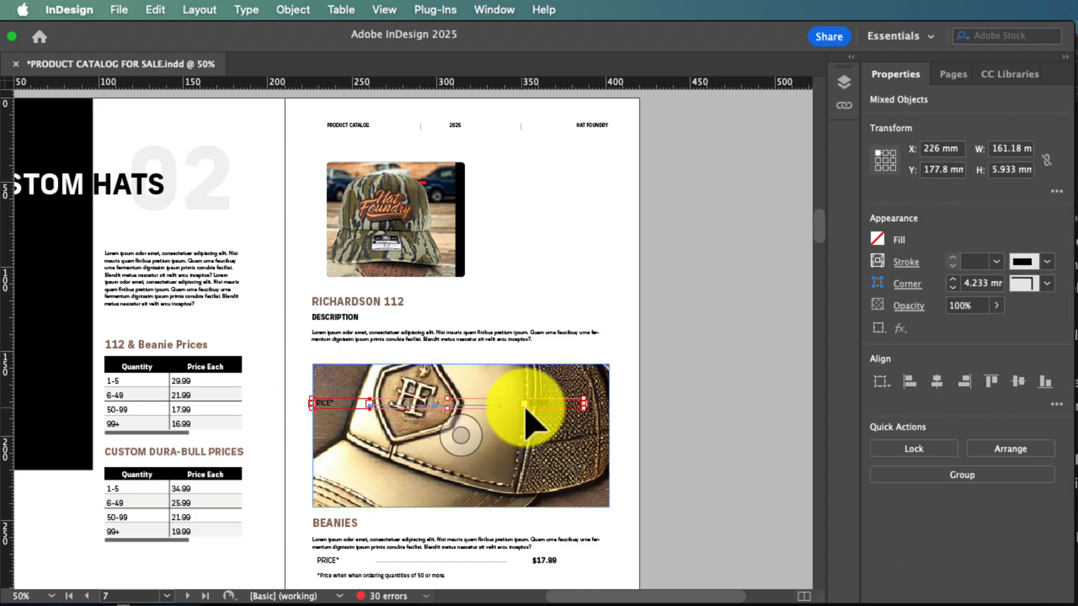
pyautogui.scroll(-20, 538, 416)
pyautogui.scroll(-5, 539, 415)
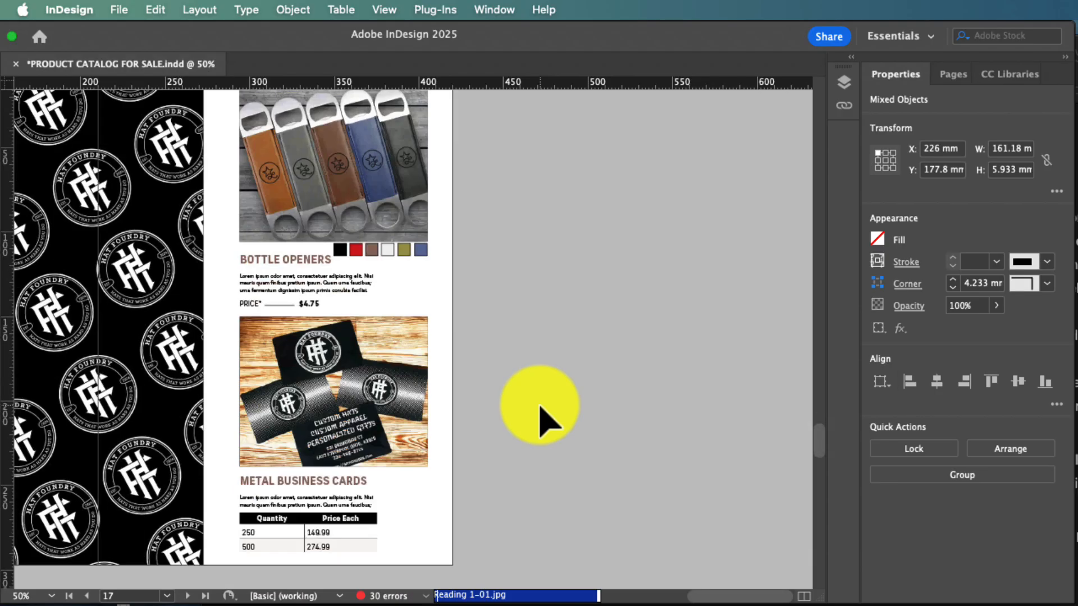
pyautogui.scroll(20, 539, 416)
pyautogui.scroll(10, 540, 409)
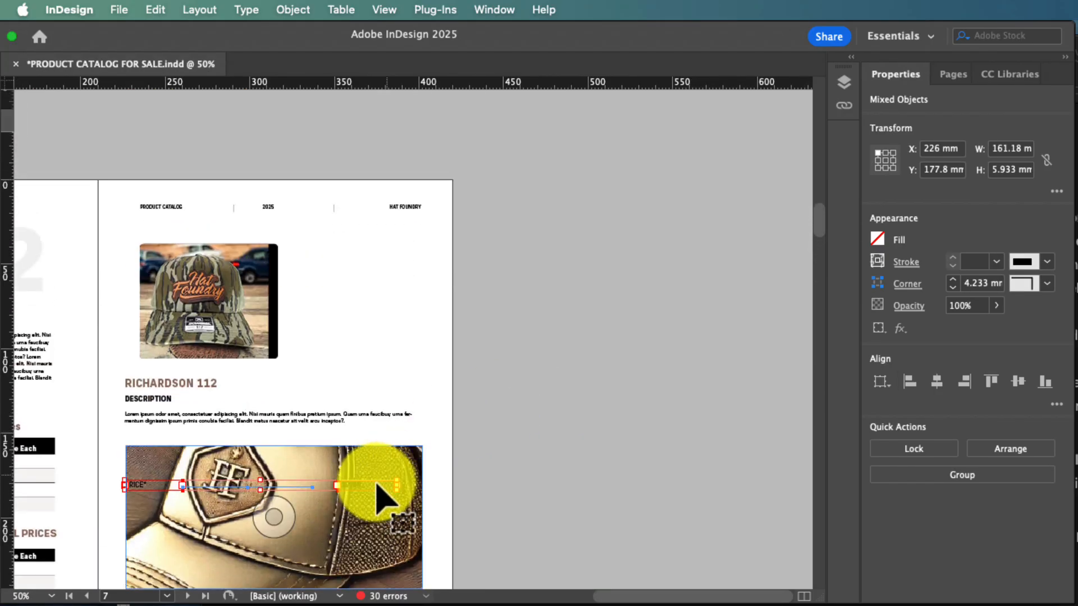
pyautogui.moveTo(352, 489); pyautogui.dragTo(352, 437)
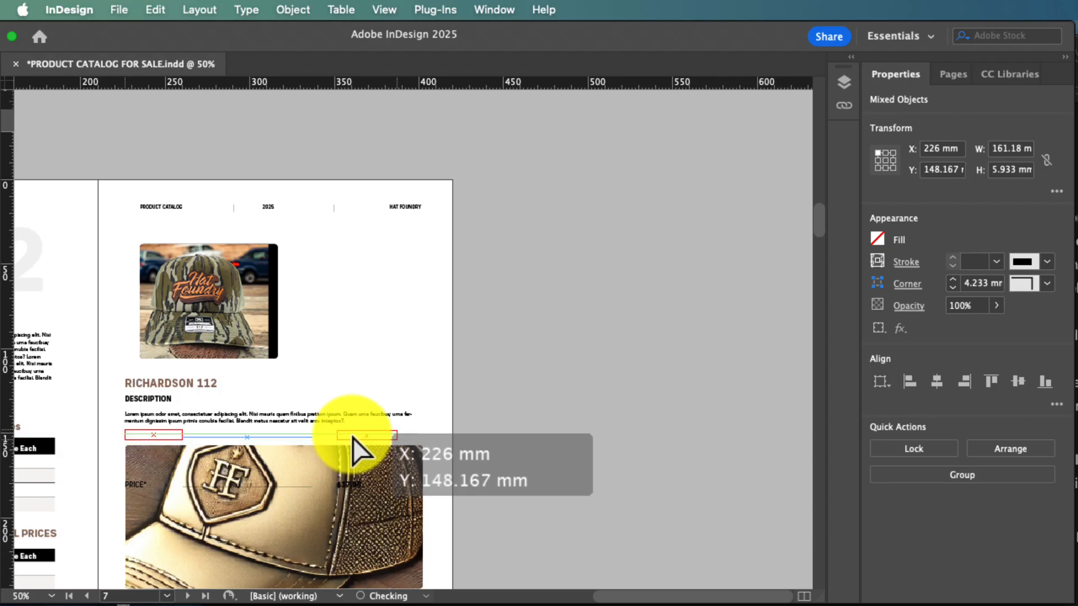
pyautogui.click(505, 427)
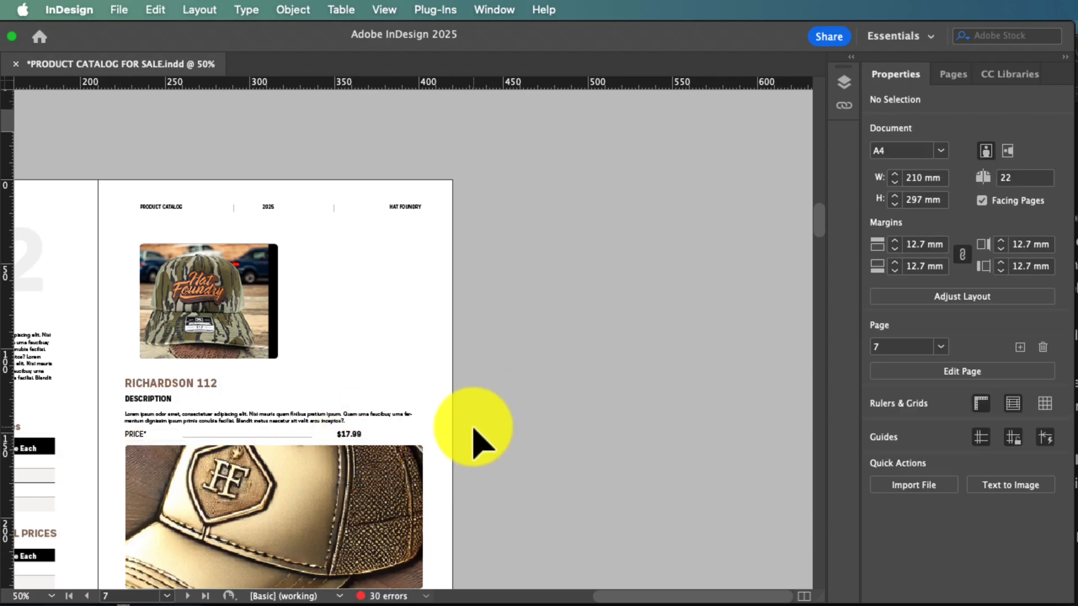
# - Widen the RICHARDSON 112 picture frame to about 176.2 mm, fill it proportionally, and extend its lower edge down to the title
pyautogui.moveTo(494, 433); pyautogui.dragTo(667, 416)
pyautogui.moveTo(429, 290); pyautogui.dragTo(601, 298)
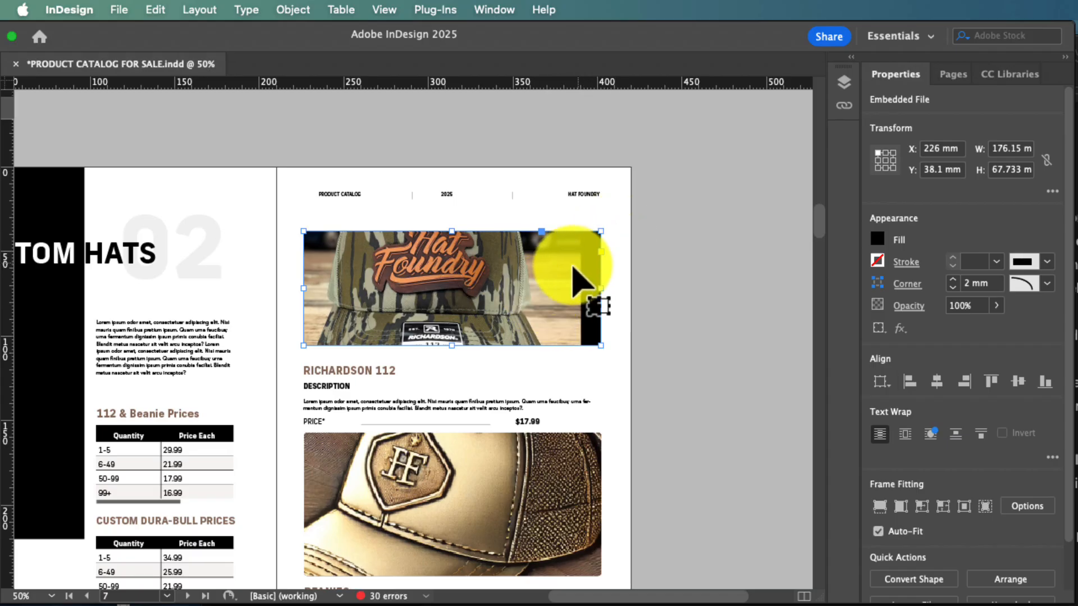
pyautogui.click(880, 507)
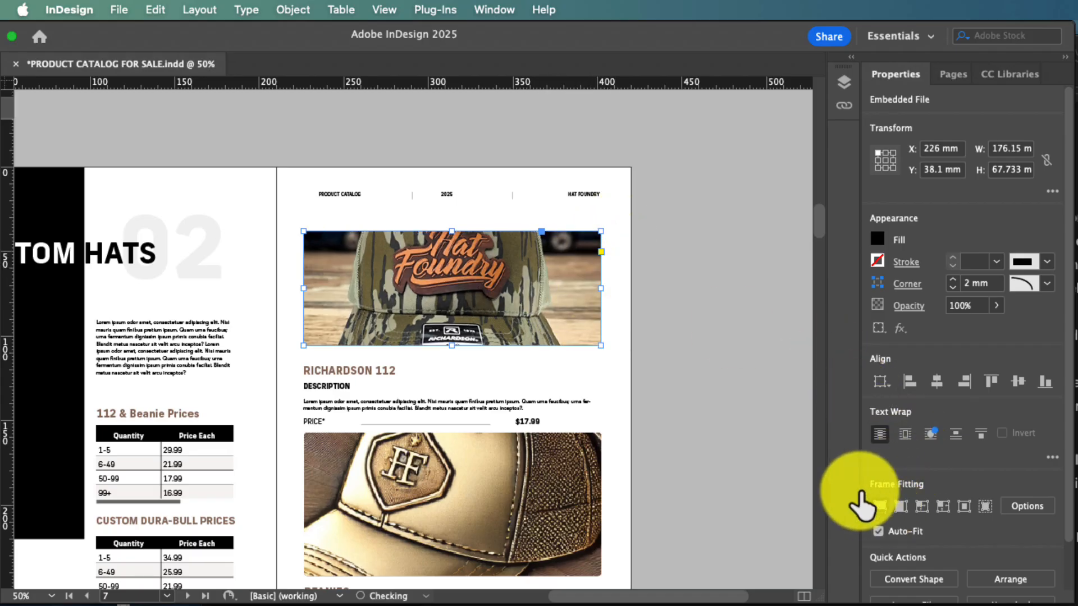
pyautogui.click(674, 361)
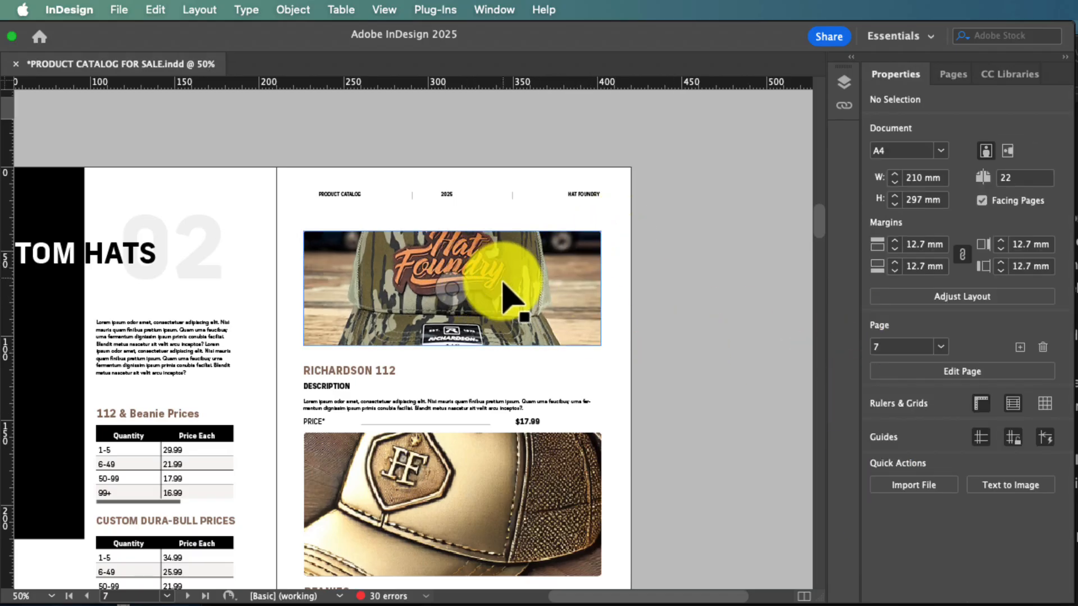
pyautogui.click(509, 315)
pyautogui.moveTo(452, 345); pyautogui.dragTo(449, 365)
# - Shorten the BEANIES picture frame from its upper edge to about 64.1 mm high and fill the frame proportionally
pyautogui.scroll(-5, 449, 382)
pyautogui.click(454, 366)
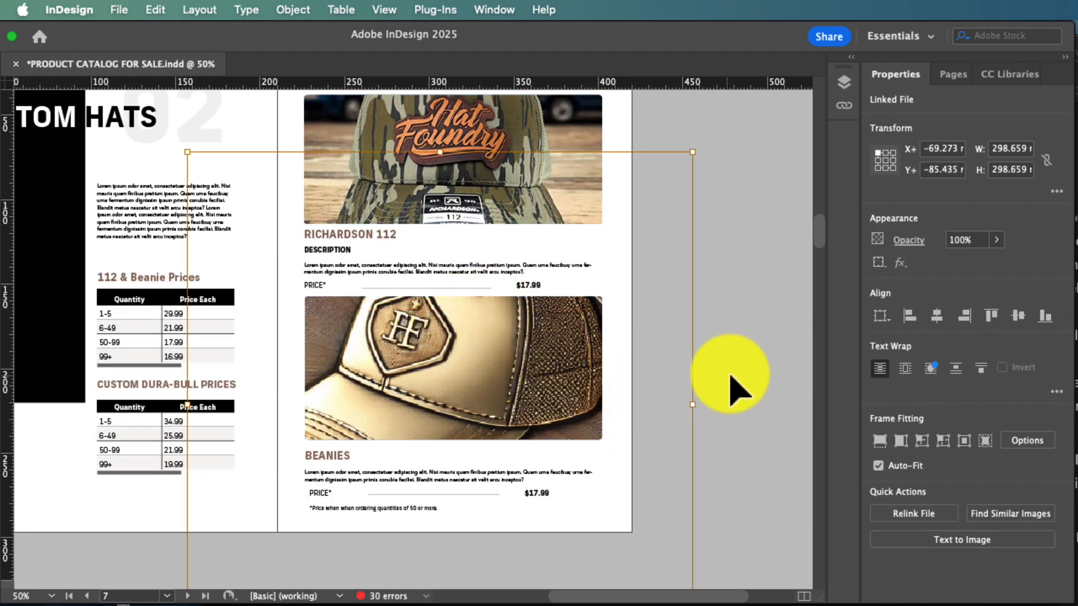
pyautogui.click(539, 374)
pyautogui.moveTo(454, 298); pyautogui.dragTo(453, 332)
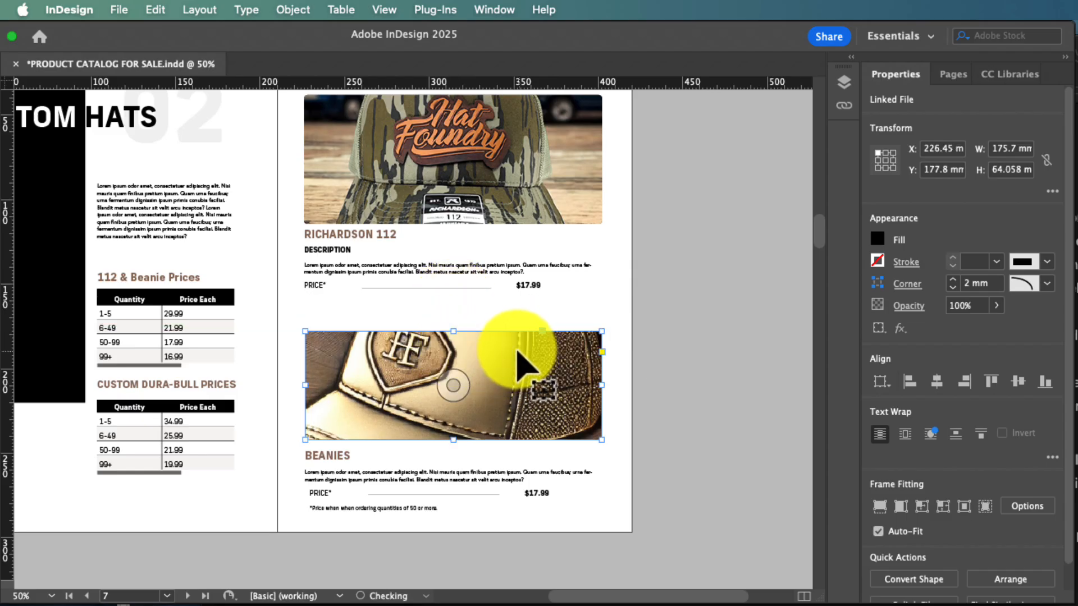
pyautogui.click(879, 506)
# - Move the RICHARDSON 112 title, description and price line down to a Y position of about 127 mm
pyautogui.scroll(3, 663, 387)
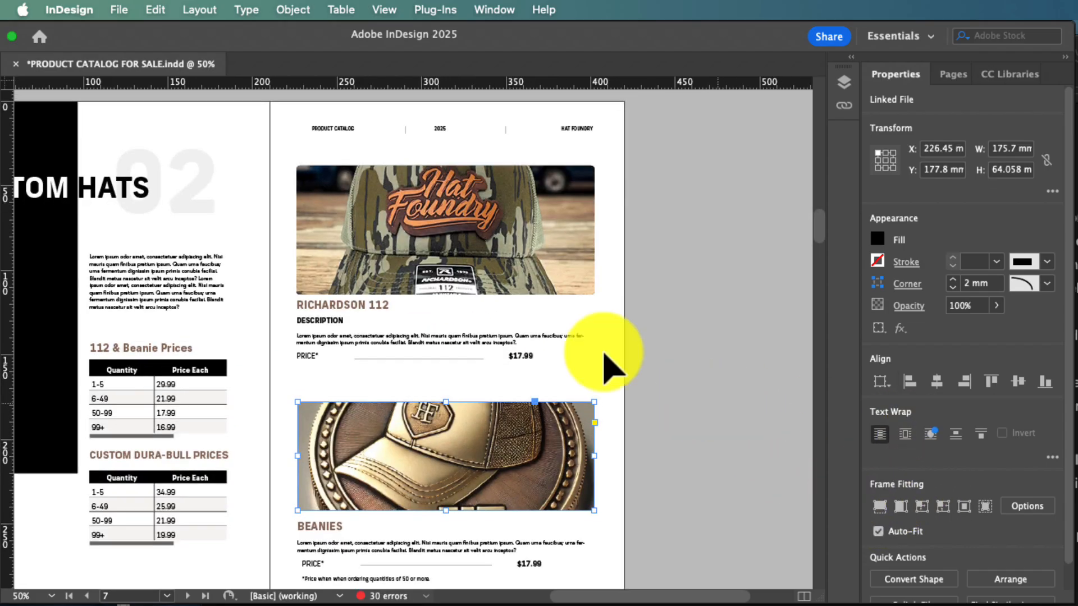
pyautogui.moveTo(630, 391); pyautogui.dragTo(347, 364)
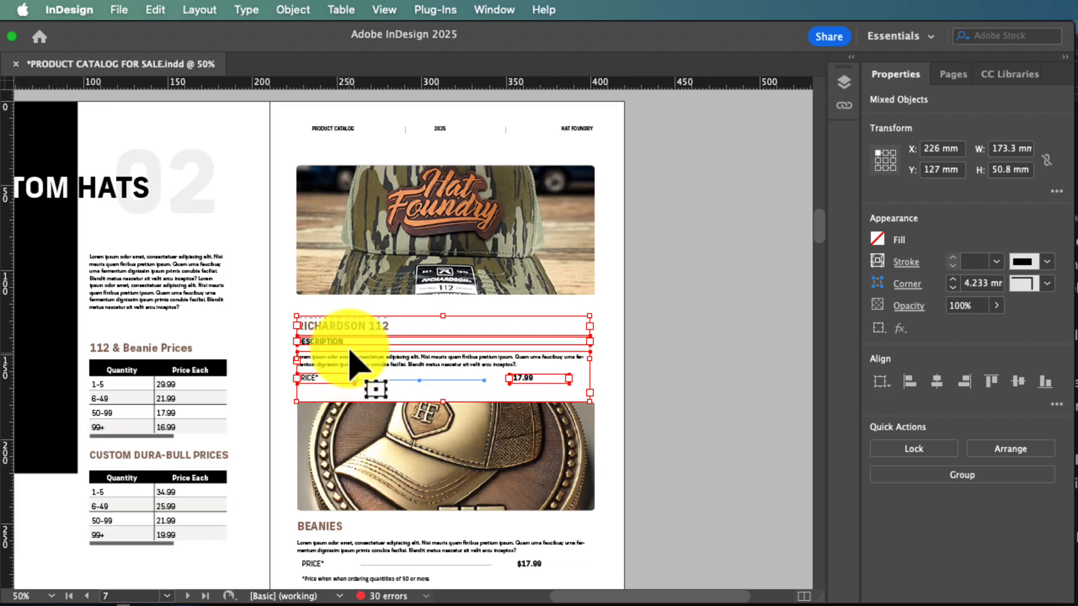
pyautogui.click(702, 354)
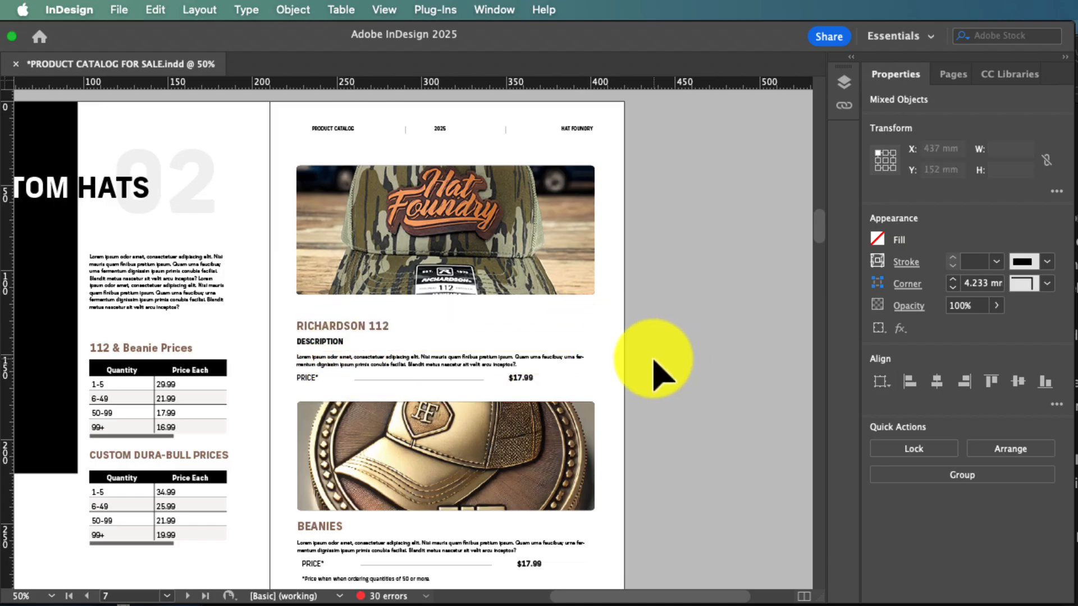
# - Extend the RICHARDSON 112 picture frame down to the moved title, to about 88.9 mm high
pyautogui.click(404, 247)
pyautogui.moveTo(443, 302); pyautogui.dragTo(439, 315)
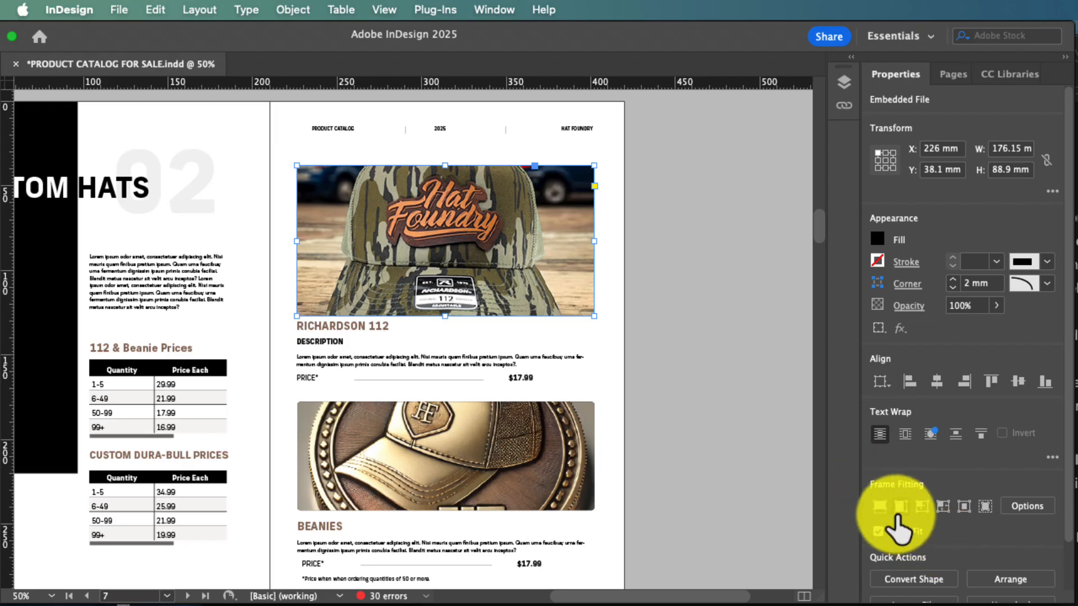
pyautogui.scroll(-4, 619, 354)
pyautogui.hscroll(-2, 619, 355)
pyautogui.scroll(3, 619, 355)
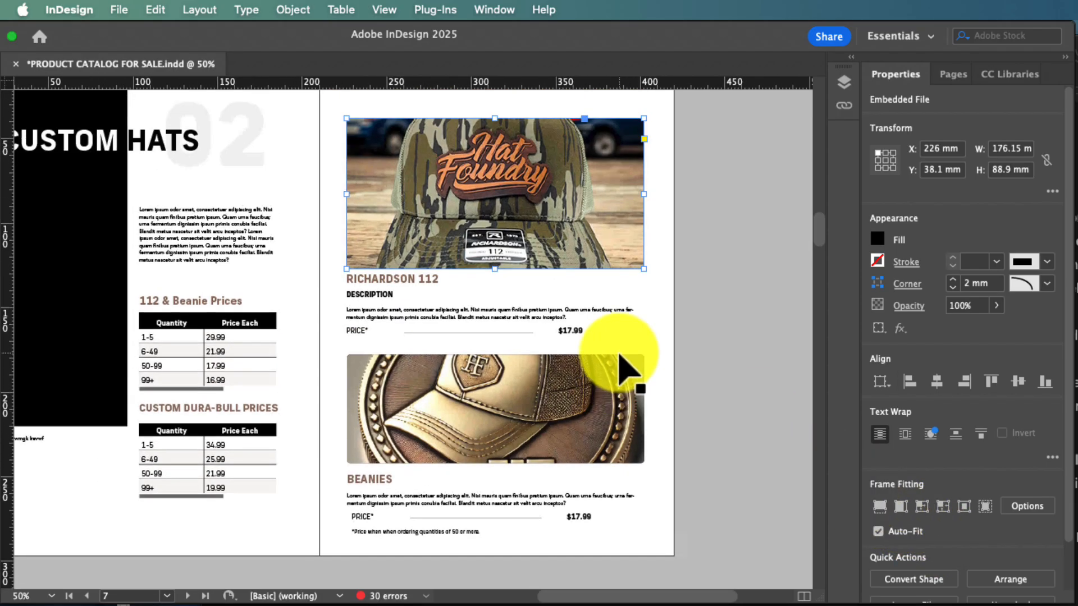
# - Review the Custom Hats spread and the following spread with the 112 cap colorways and available beanie and Durra-Bull colors
pyautogui.hscroll(-1, 622, 368)
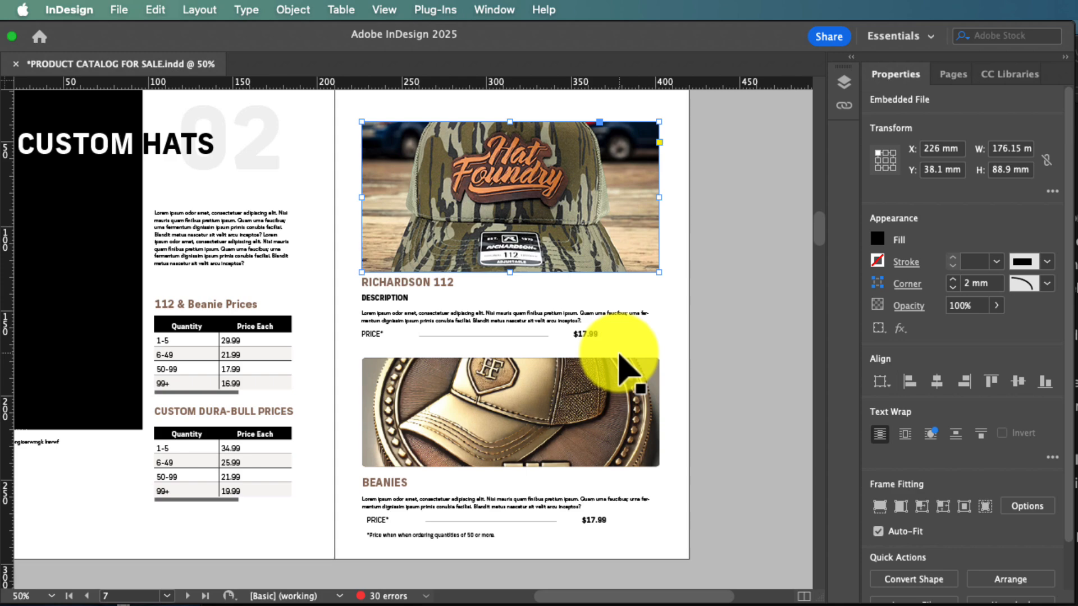
pyautogui.scroll(1, 275, 313)
pyautogui.hscroll(-2, 275, 313)
pyautogui.scroll(-2, 277, 313)
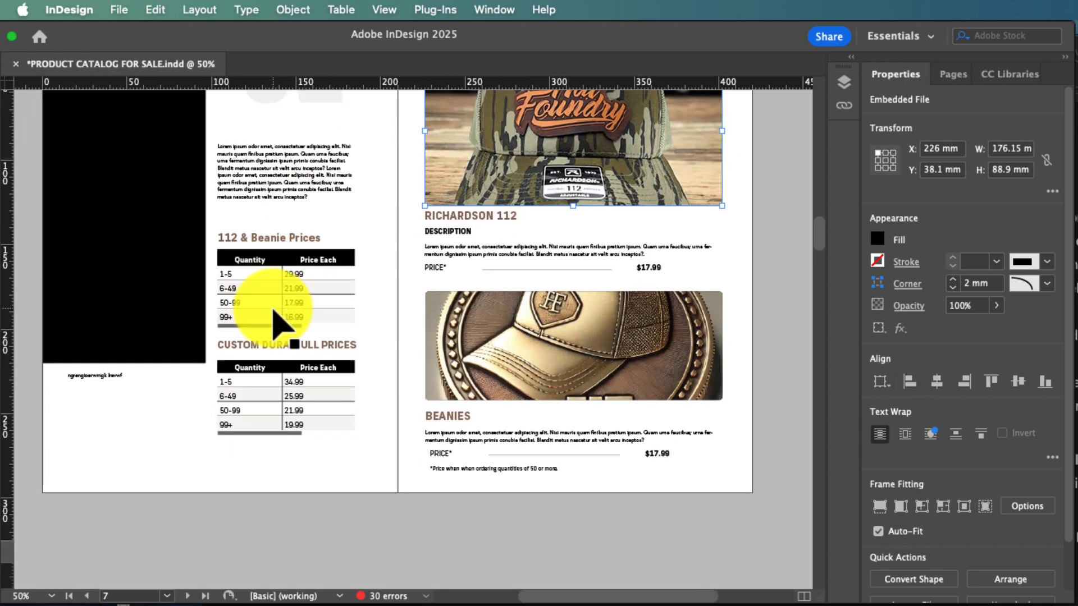
pyautogui.scroll(-2, 449, 317)
pyautogui.hscroll(-3, 450, 318)
pyautogui.scroll(-9, 449, 331)
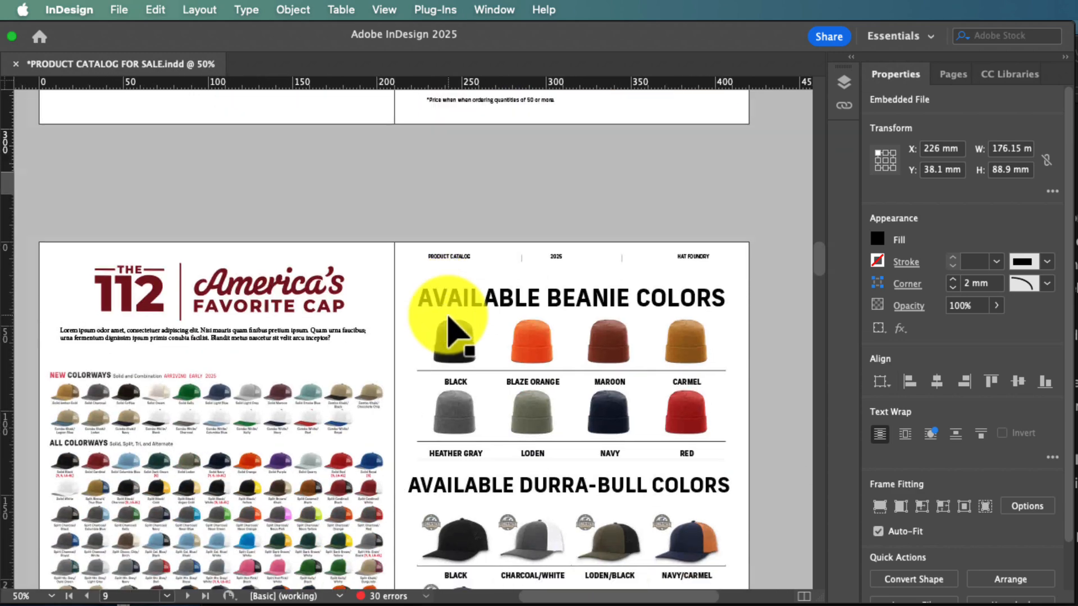
pyautogui.scroll(4, 449, 332)
pyautogui.scroll(-2, 449, 331)
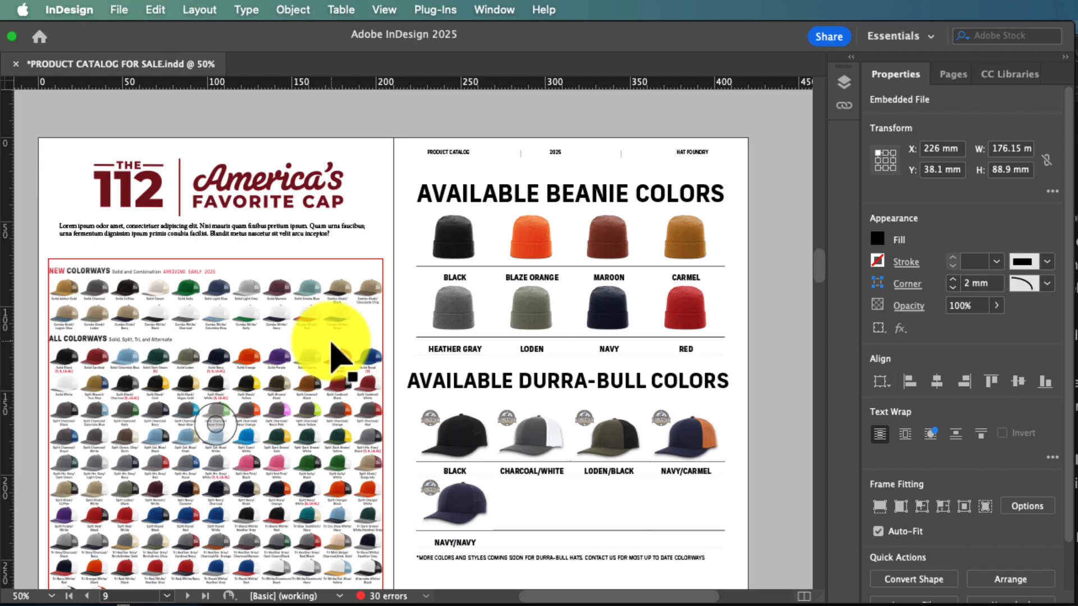
pyautogui.hscroll(-2, 332, 344)
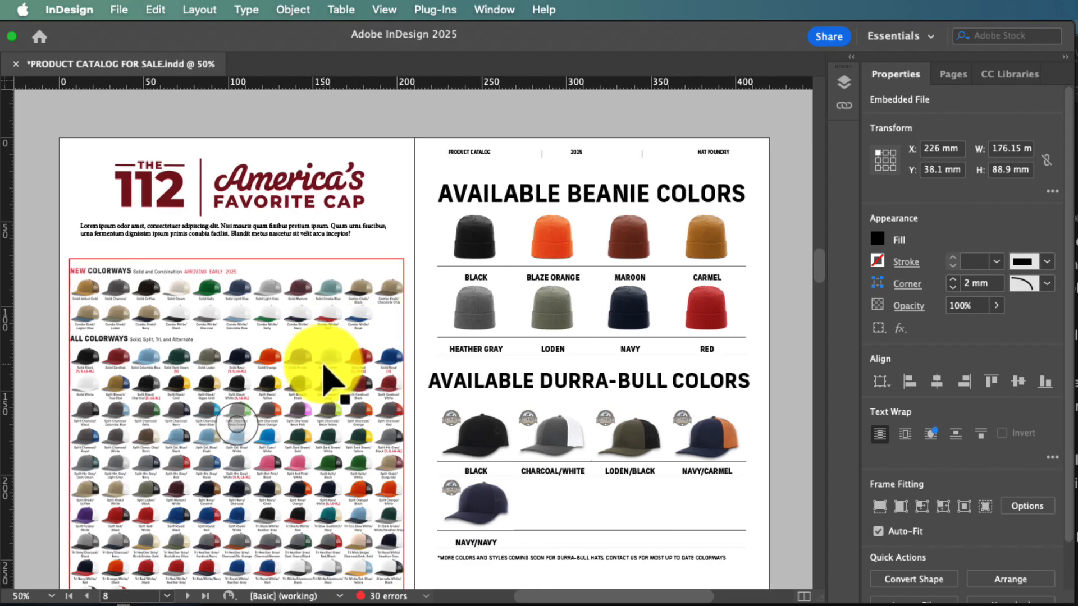
pyautogui.scroll(-2, 325, 366)
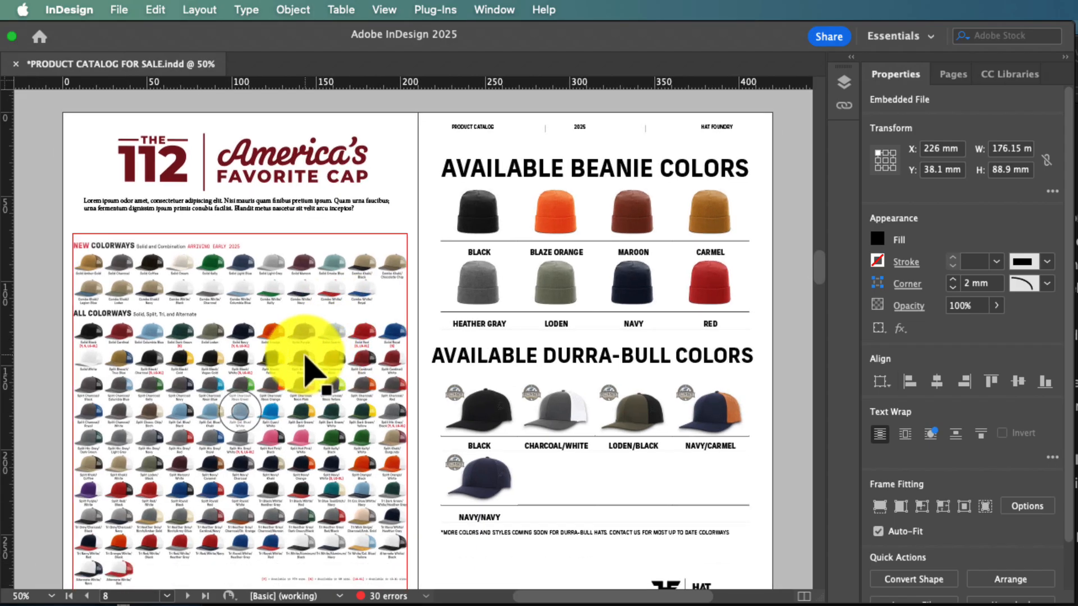
pyautogui.scroll(-3, 308, 368)
pyautogui.scroll(5, 298, 331)
pyautogui.hscroll(2, 297, 331)
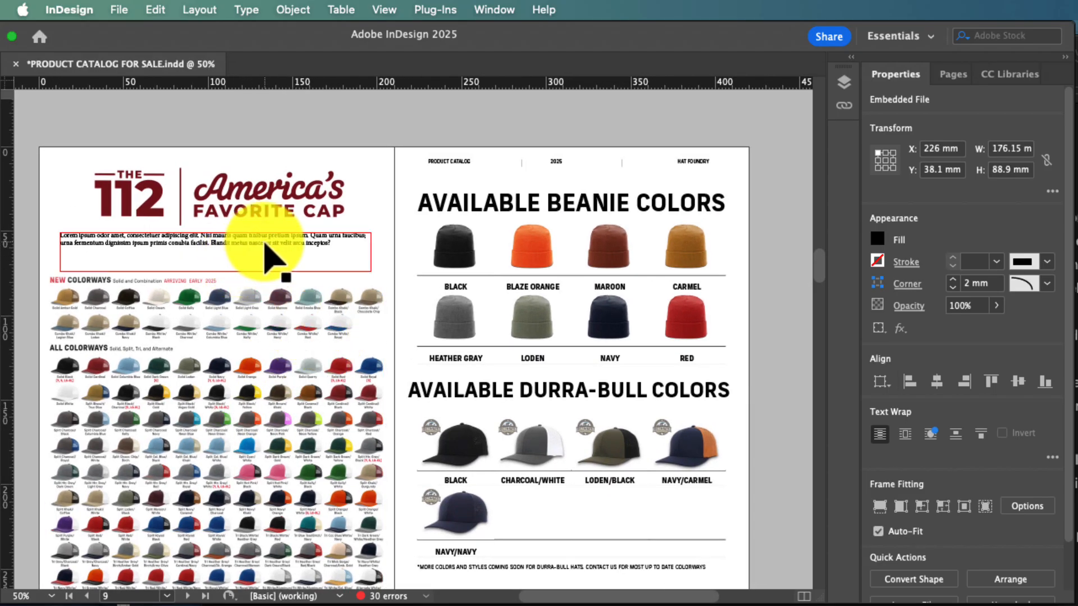
# - Select the 112 America's Favorite Cap logo and the AVAILABLE BEANIE COLORS heading in turn to inspect them
pyautogui.click(289, 189)
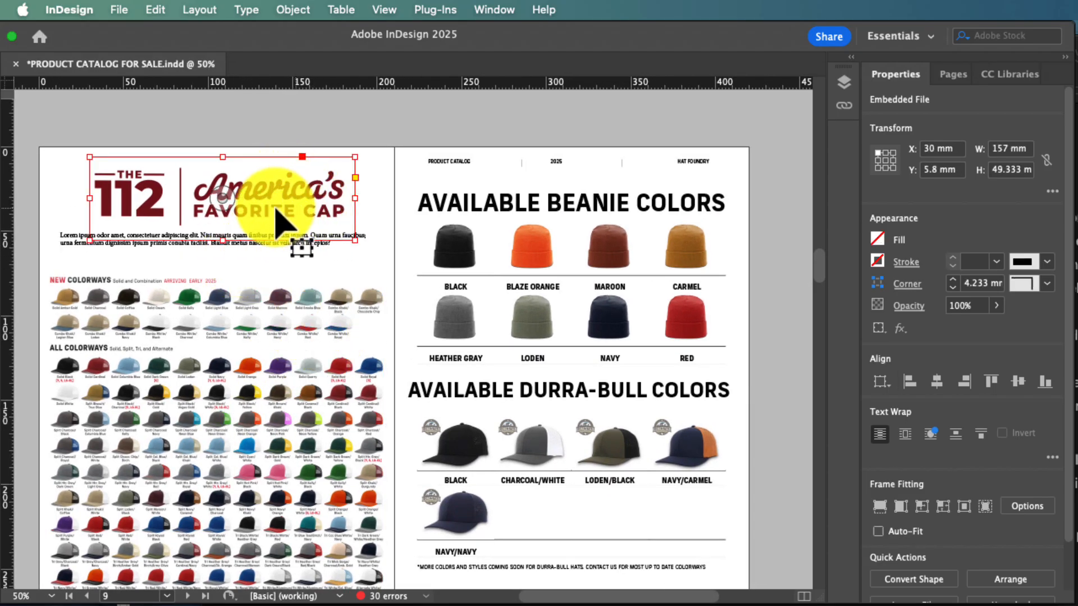
pyautogui.hscroll(-1, 311, 211)
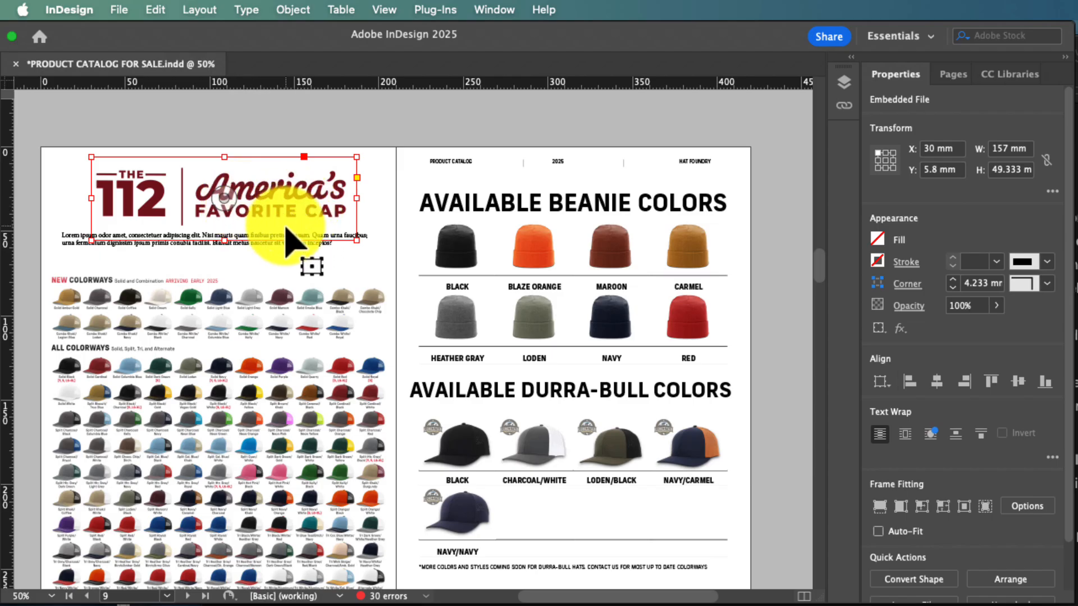
pyautogui.click(491, 222)
pyautogui.hscroll(-3, 492, 222)
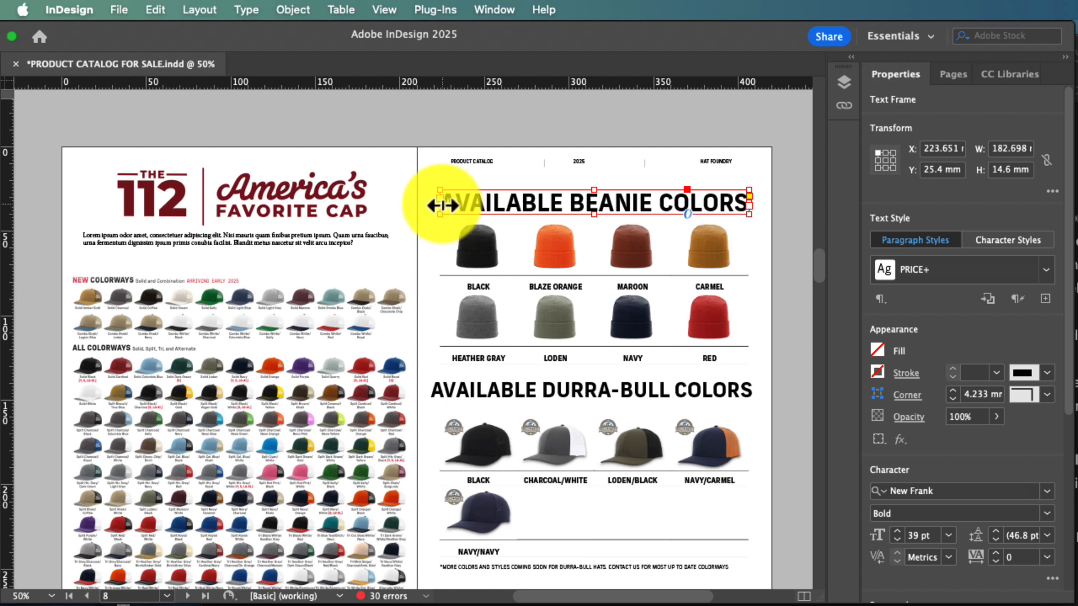
pyautogui.hscroll(-2, 618, 194)
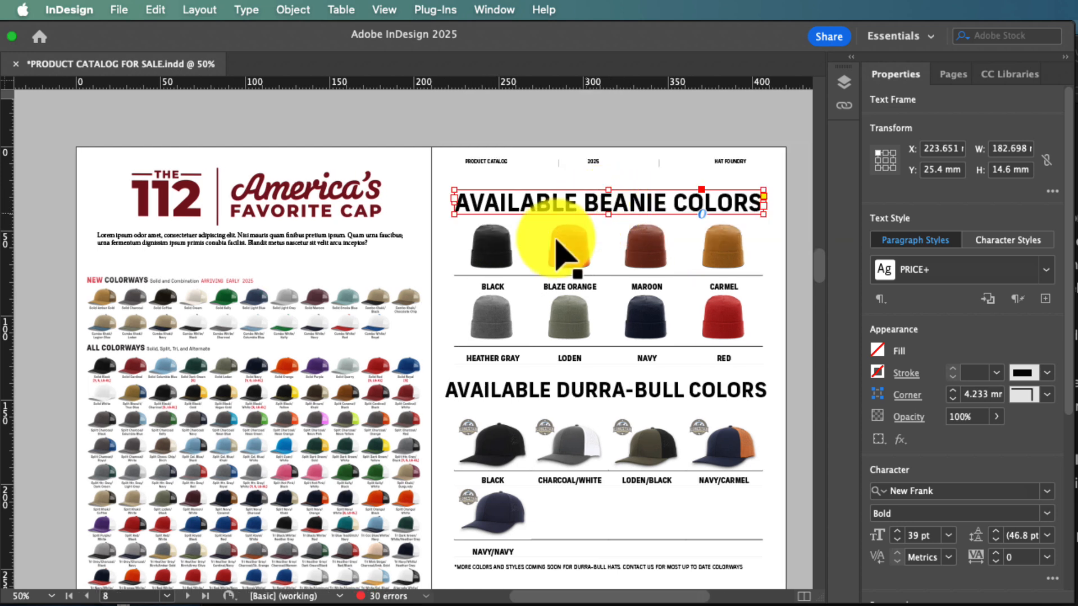
# - Select each of the eight beanie images in turn, from Black through Red, to inspect their individual frames
pyautogui.click(498, 263)
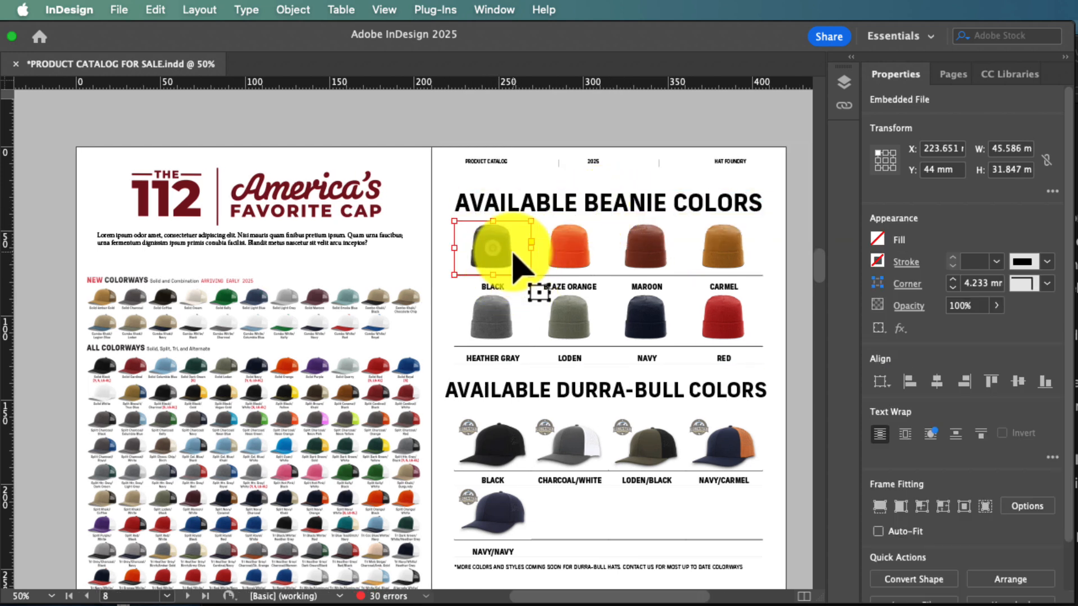
pyautogui.click(601, 256)
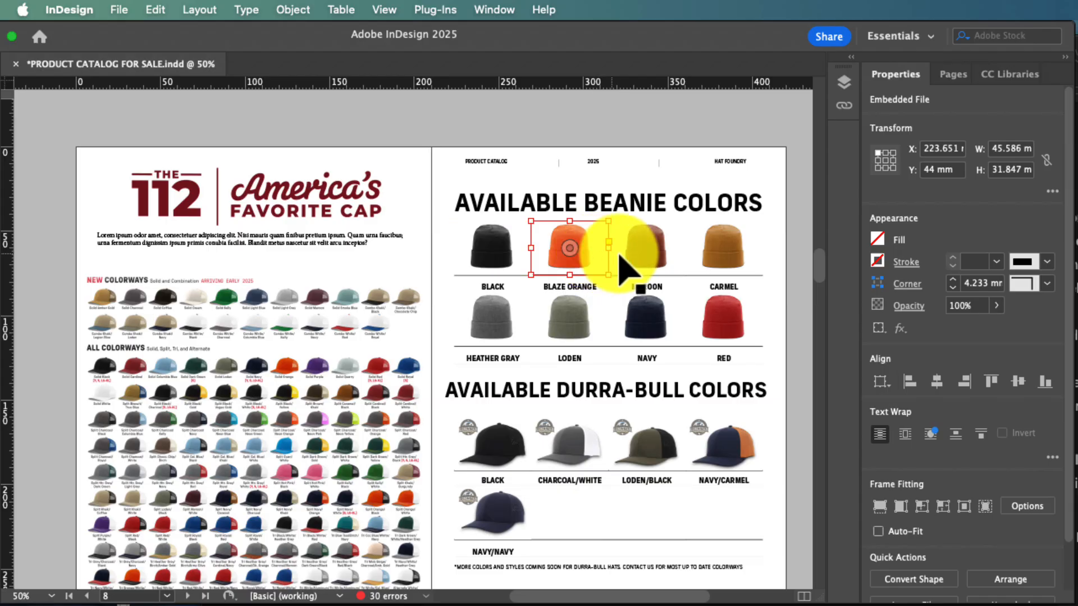
pyautogui.click(654, 249)
pyautogui.click(717, 242)
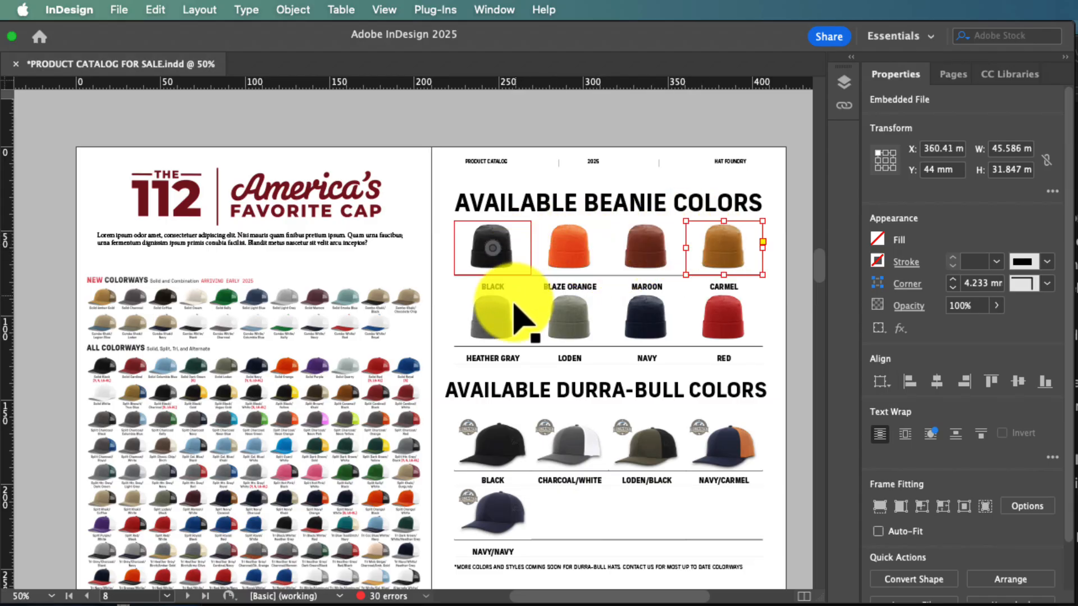
pyautogui.click(521, 309)
pyautogui.click(590, 314)
pyautogui.click(652, 315)
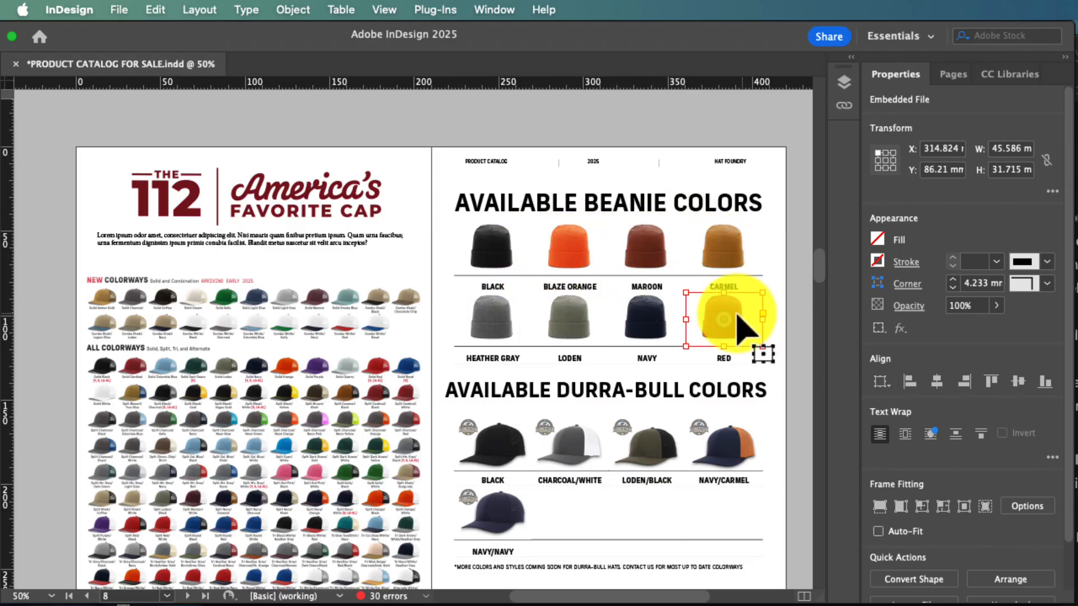
pyautogui.click(730, 320)
pyautogui.click(499, 243)
pyautogui.click(498, 243)
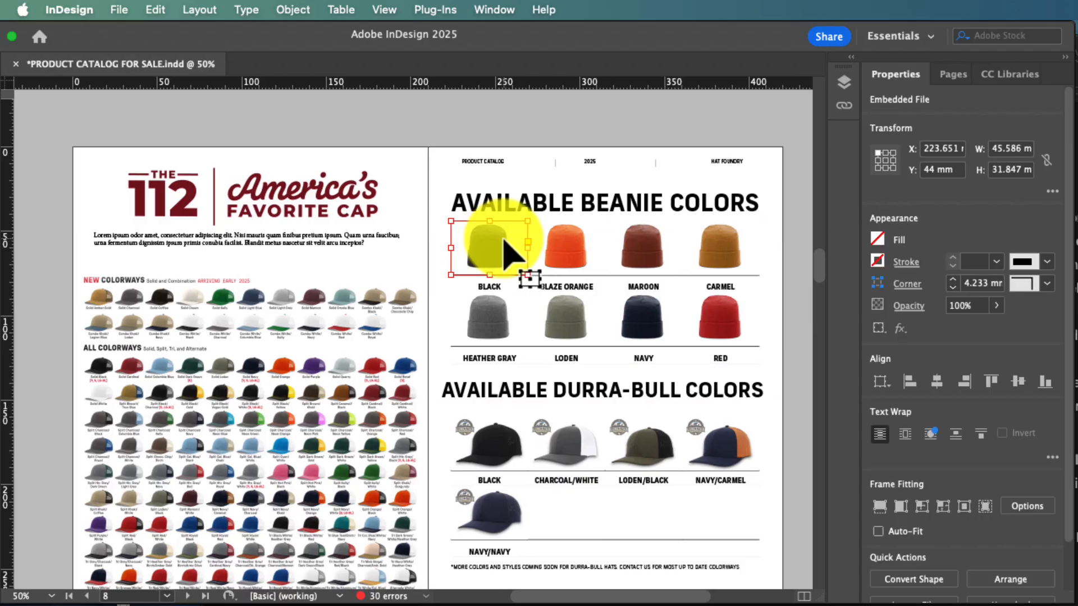
pyautogui.click(118, 9)
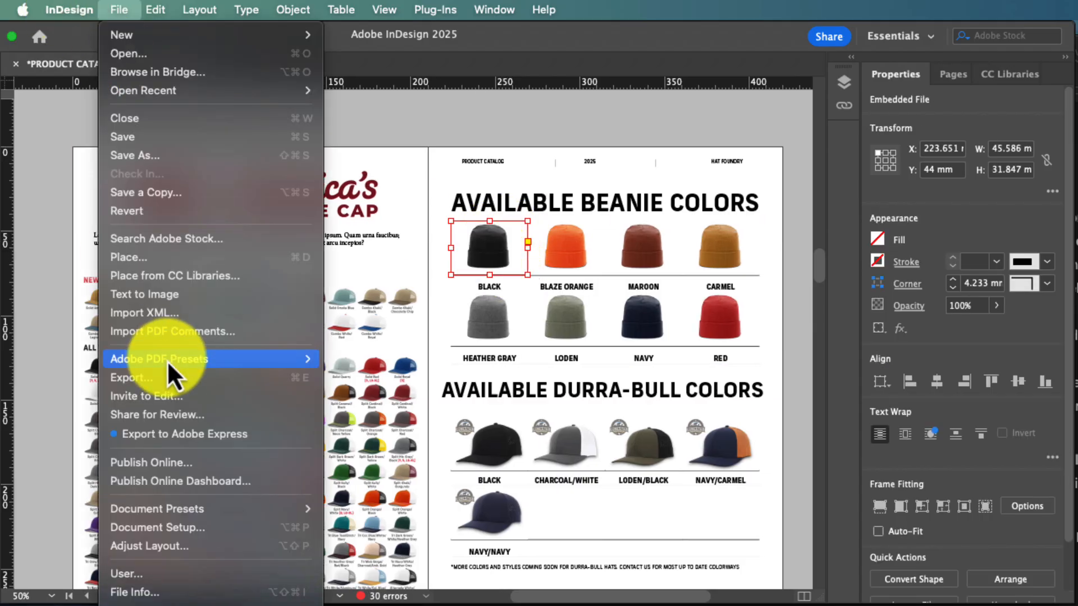
pyautogui.click(513, 266)
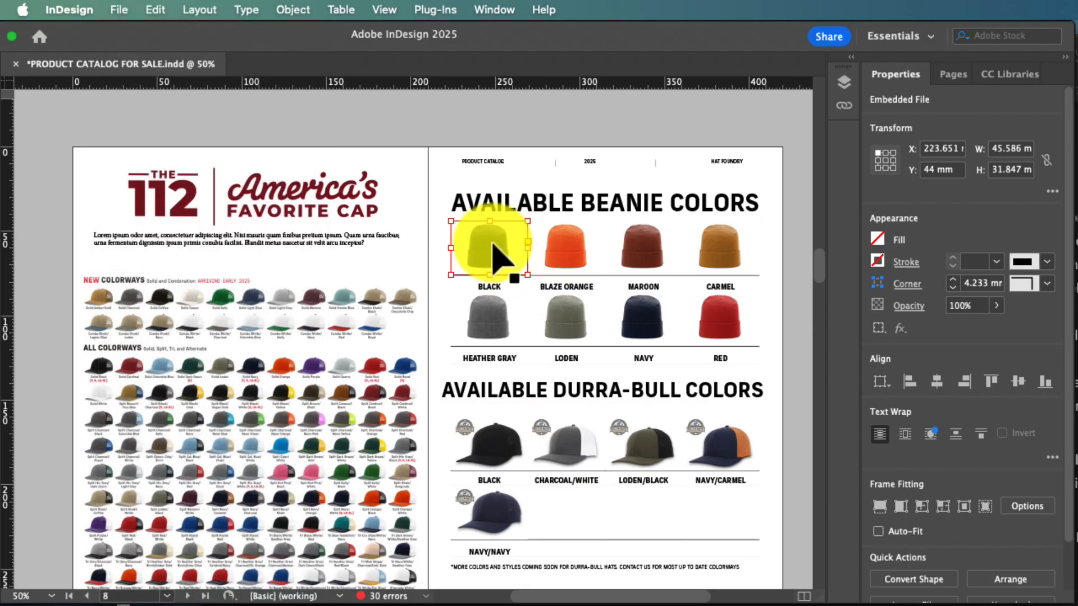
# - Replace the BLACK label under the first beanie with the placeholder text "gtreggerer" and deselect the text
pyautogui.doubleClick(497, 287)
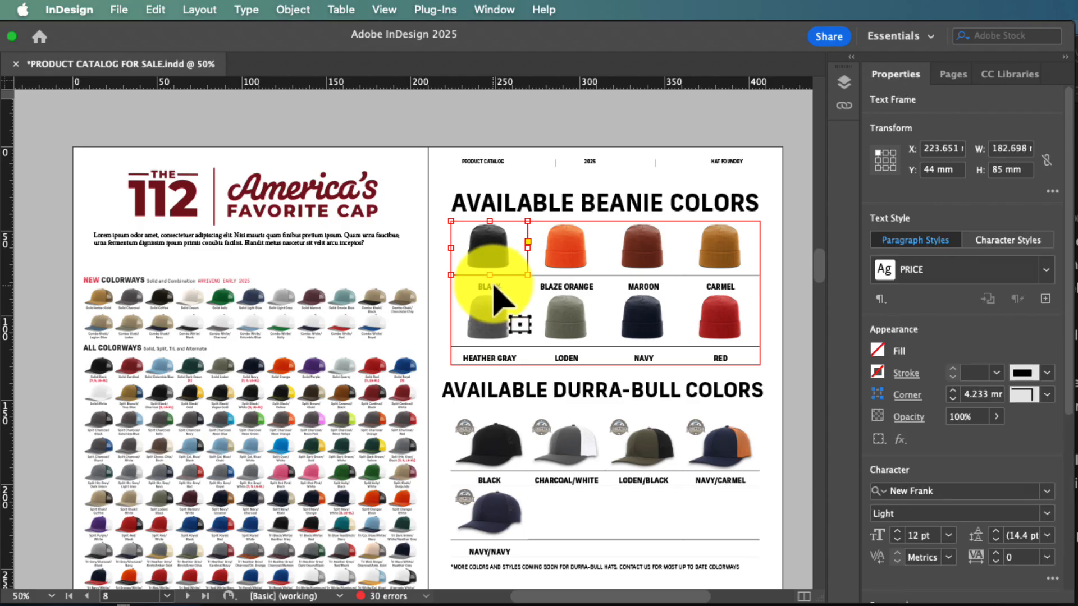
pyautogui.doubleClick(494, 282)
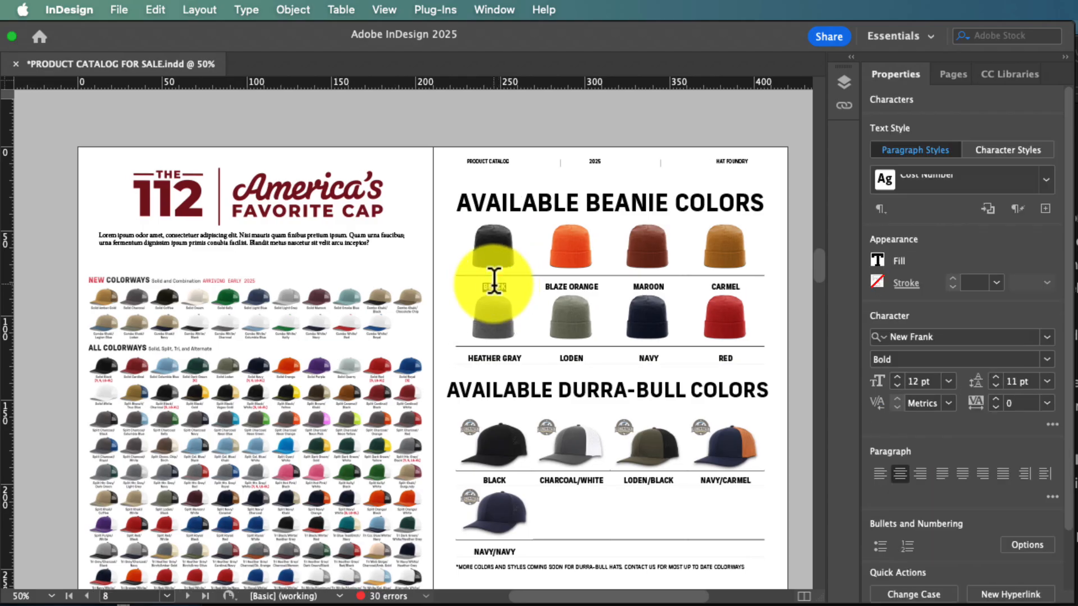
pyautogui.write('gtreggerer')
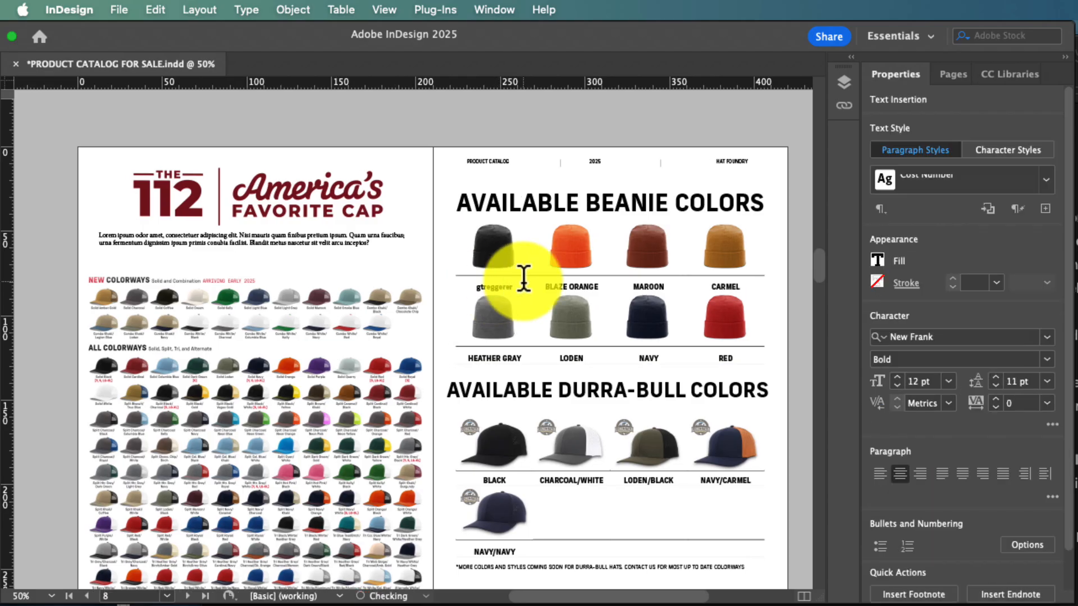
pyautogui.press('Escape')
pyautogui.click(644, 140)
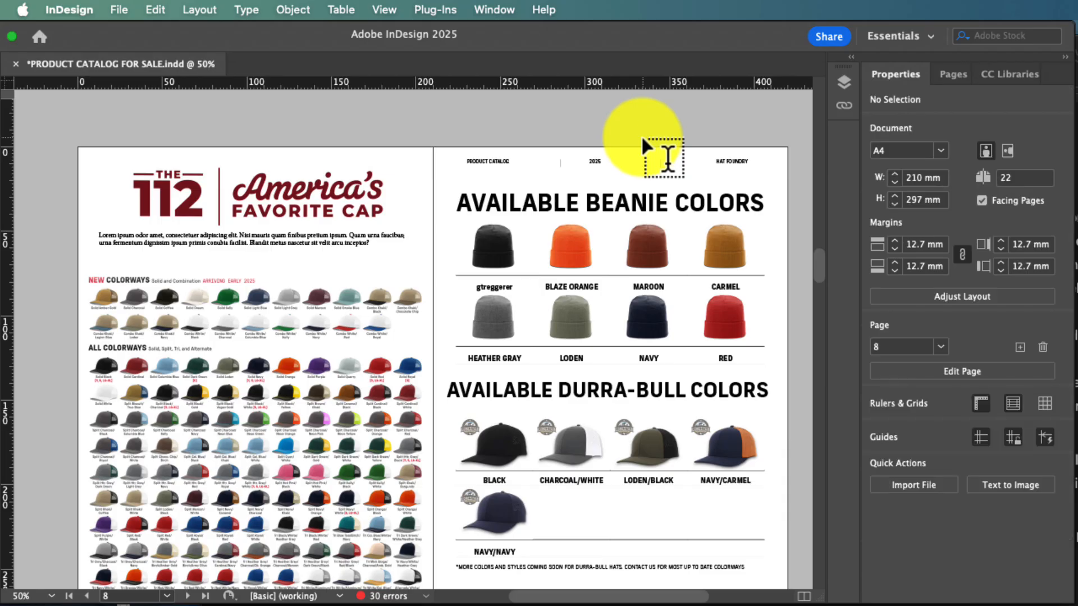
pyautogui.scroll(-3, 612, 241)
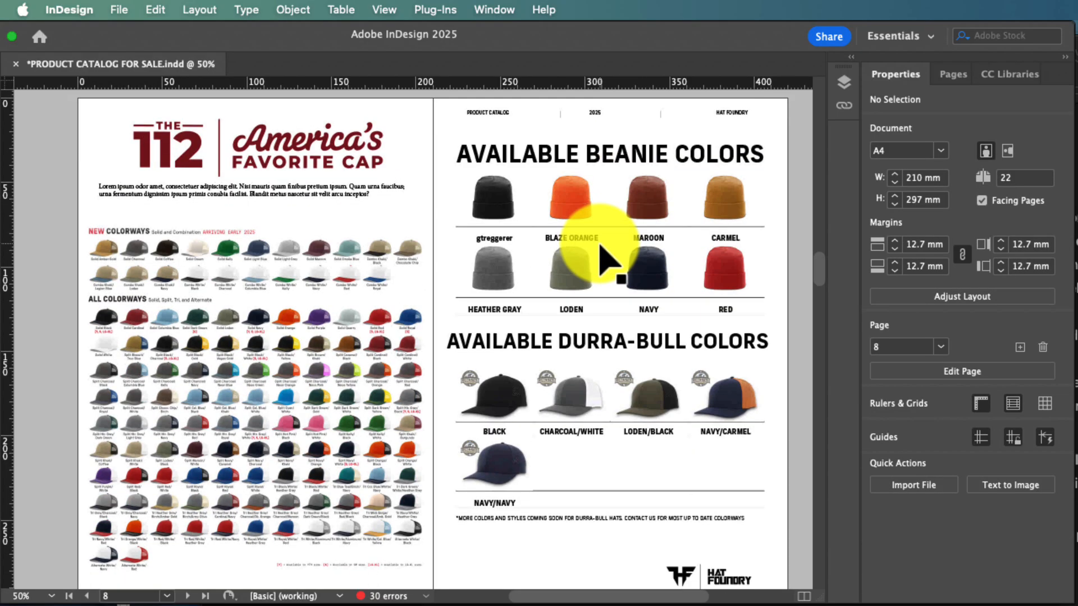
pyautogui.scroll(3, 606, 250)
pyautogui.hscroll(2, 606, 250)
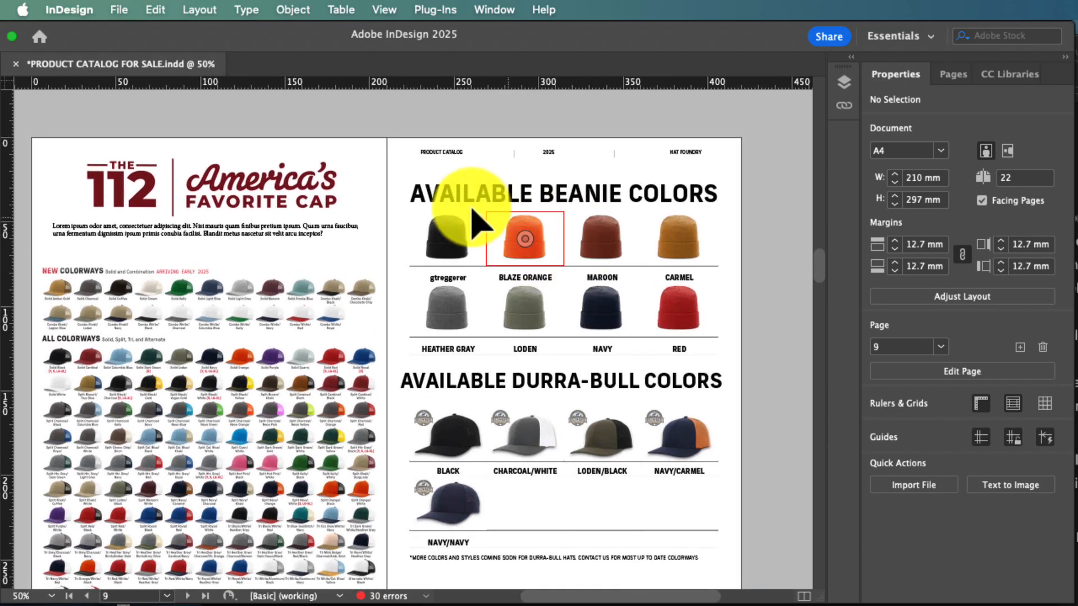
pyautogui.hscroll(2, 465, 206)
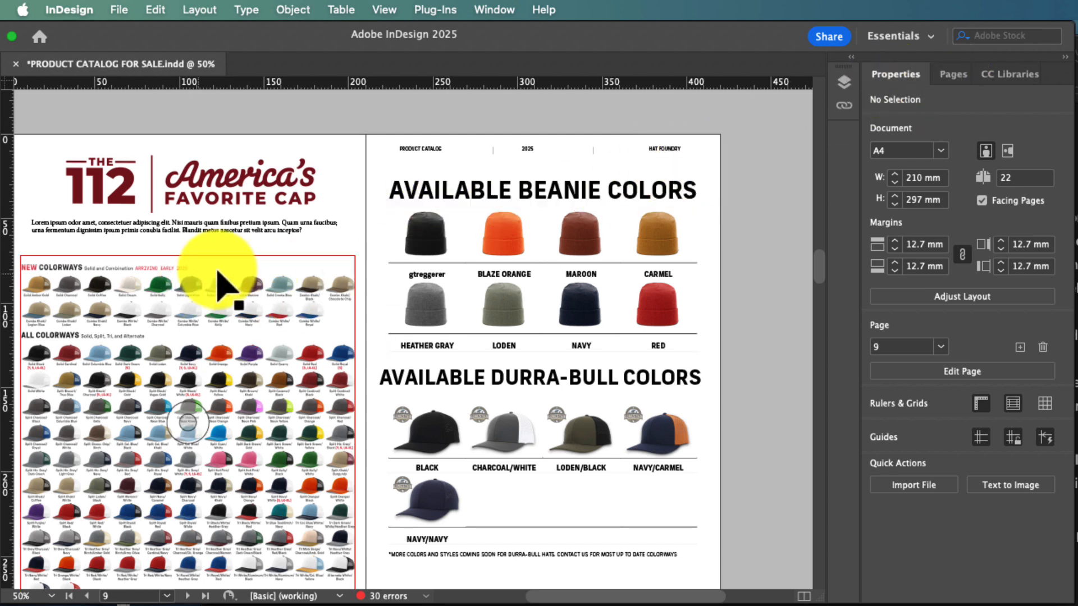
pyautogui.scroll(-2, 281, 275)
pyautogui.hscroll(-2, 281, 275)
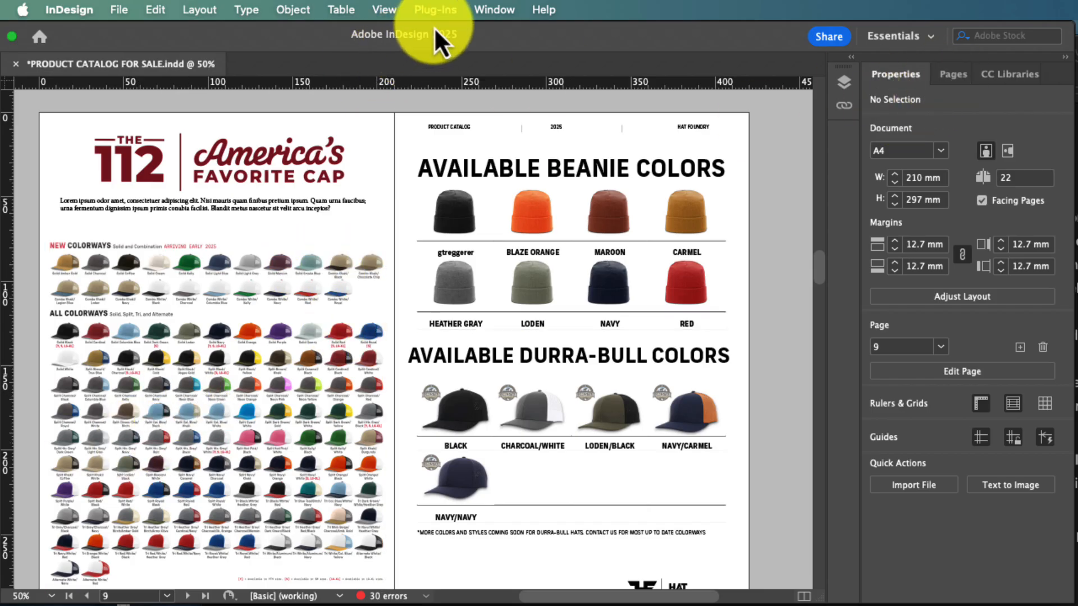
# - Display the document's page thumbnails and delete the 8-9 spread together with its objects
pyautogui.click(480, 11)
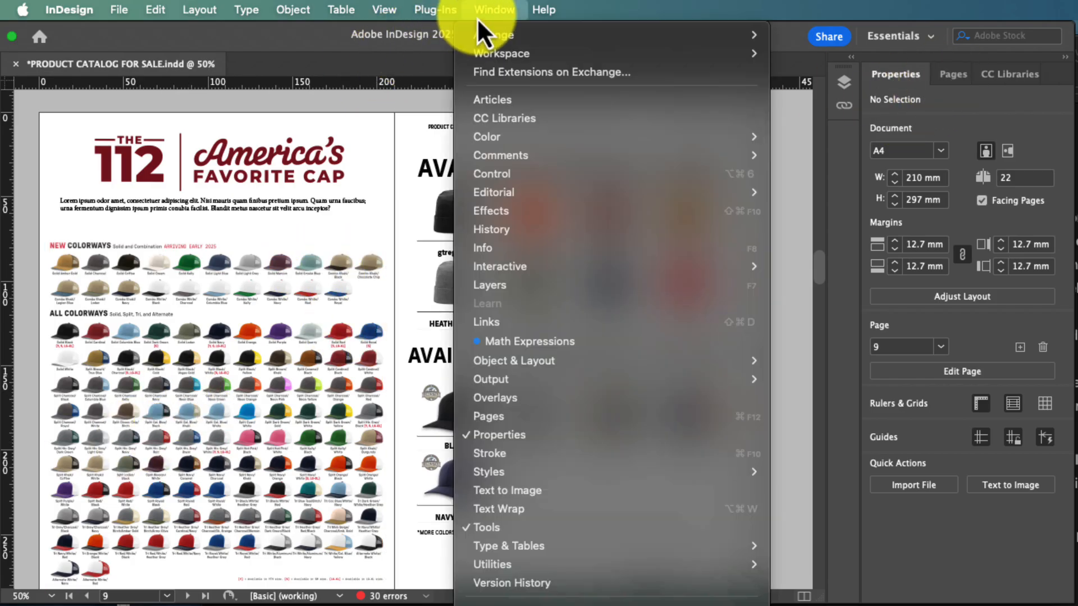
pyautogui.click(546, 416)
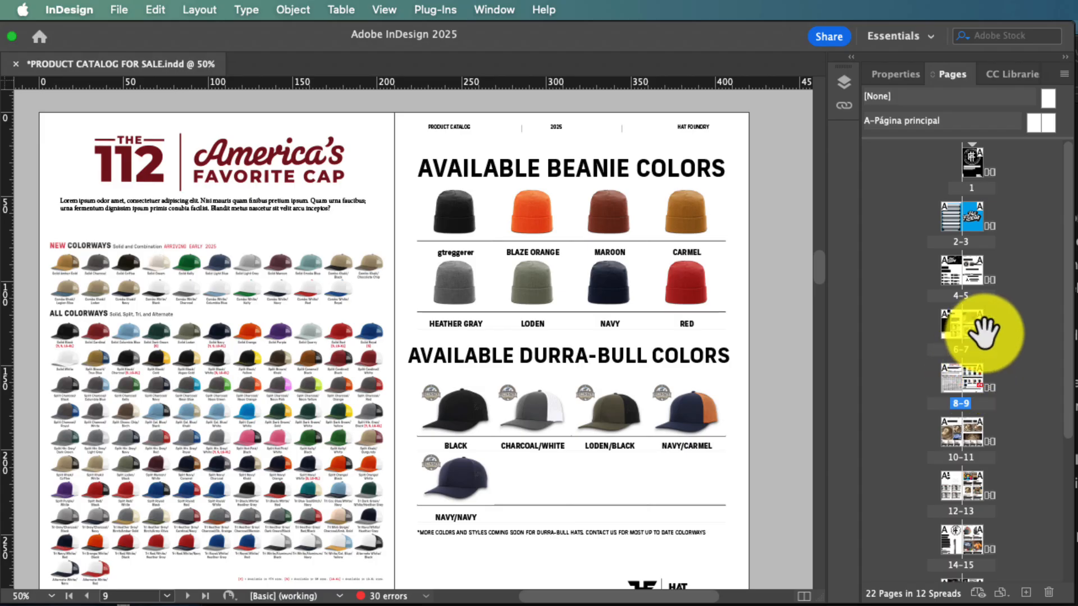
pyautogui.rightClick(967, 385)
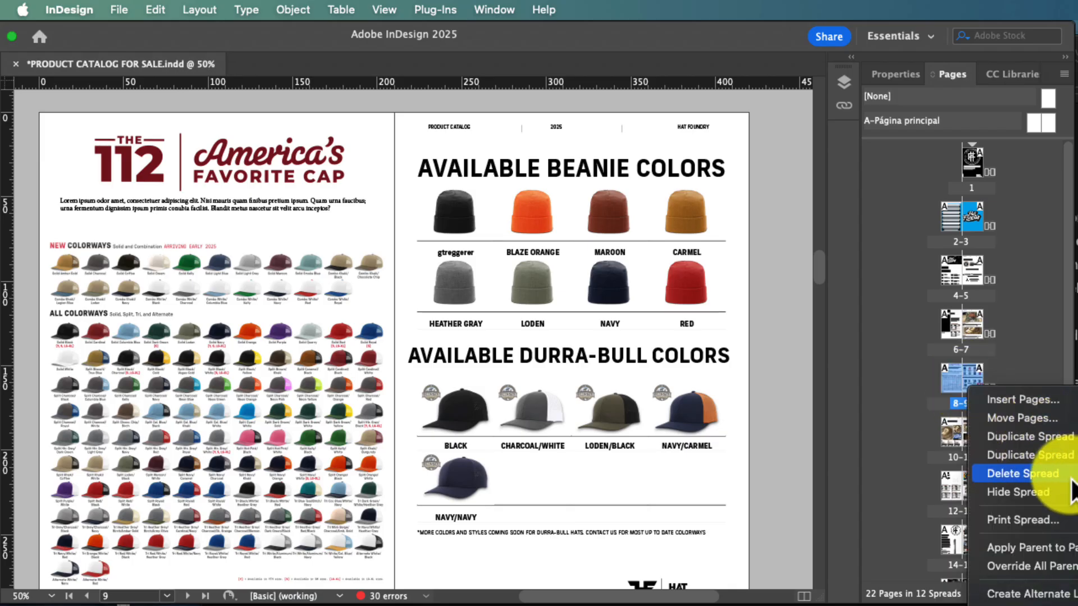
pyautogui.click(1056, 475)
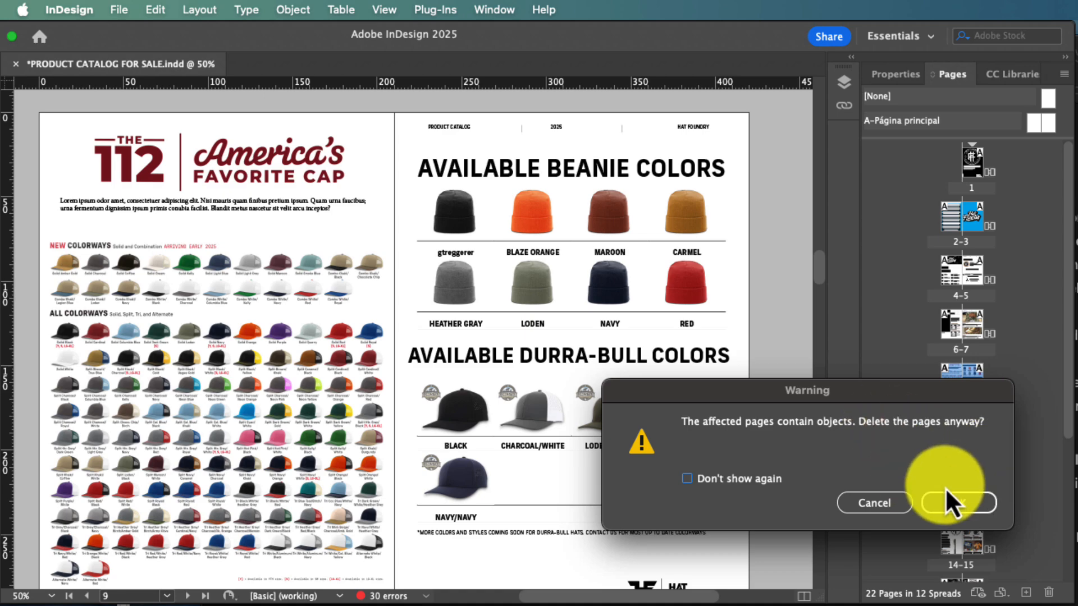
pyautogui.click(957, 502)
pyautogui.scroll(5, 191, 337)
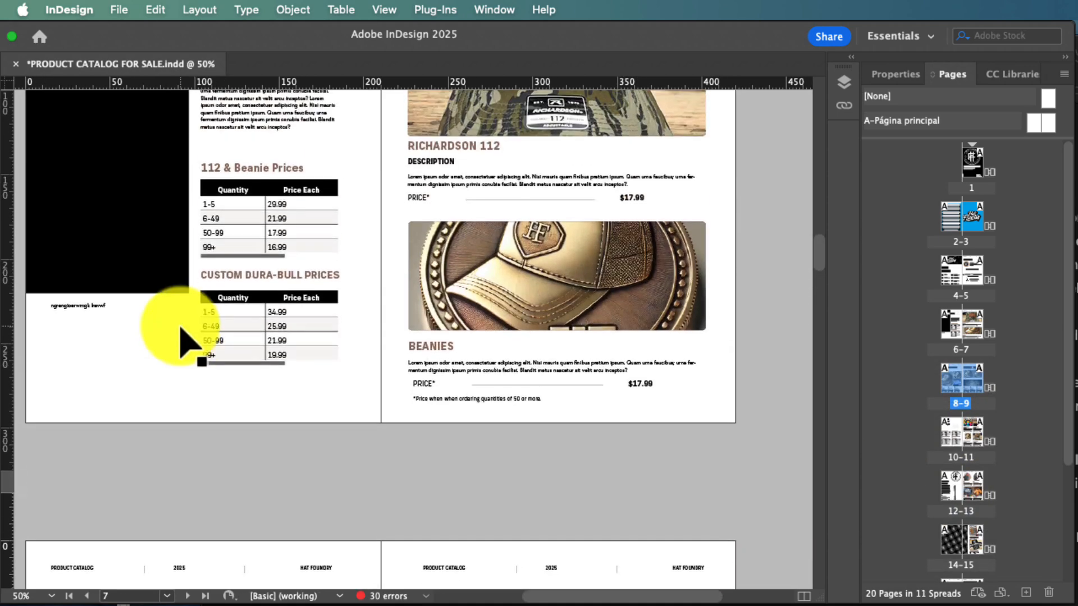
pyautogui.scroll(5, 185, 342)
pyautogui.scroll(-6, 185, 342)
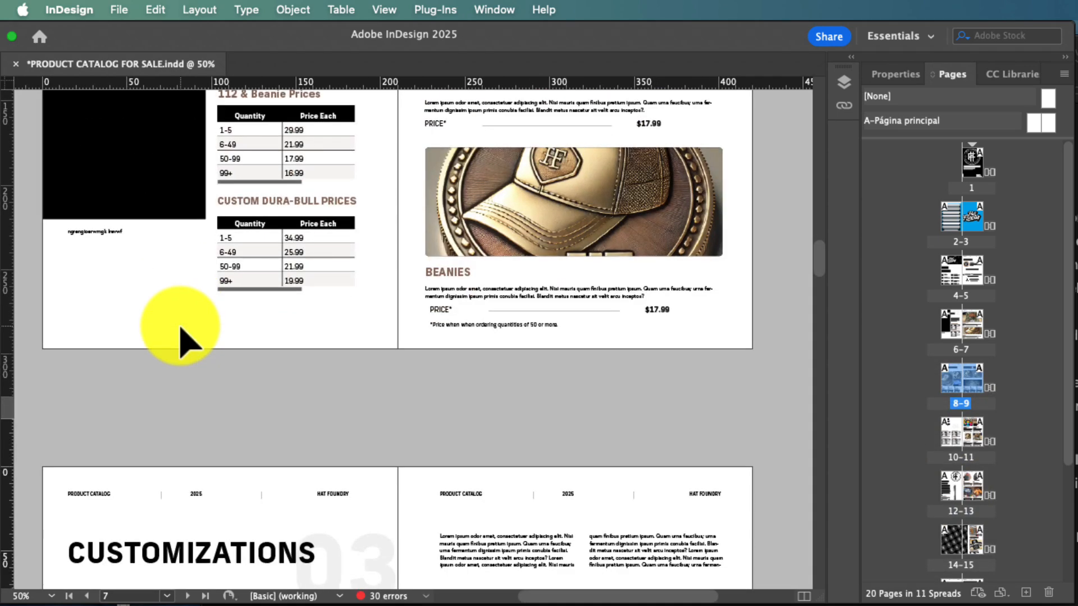
# - Undo the deletion of the 8-9 spread and look over the colorways pages
pyautogui.press('super+z')
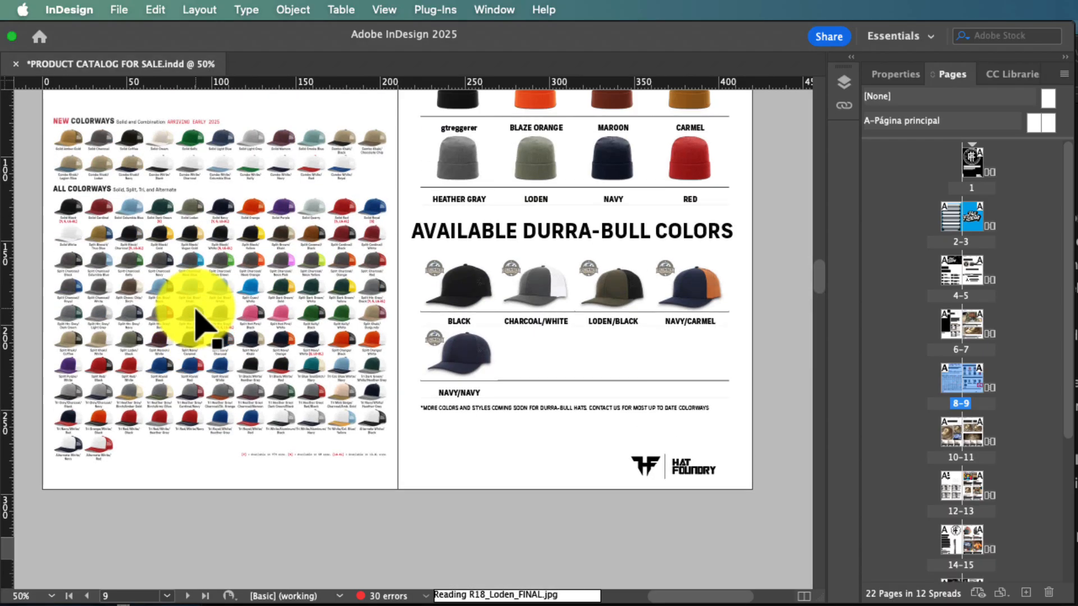
pyautogui.scroll(4, 195, 310)
pyautogui.hscroll(-4, 195, 308)
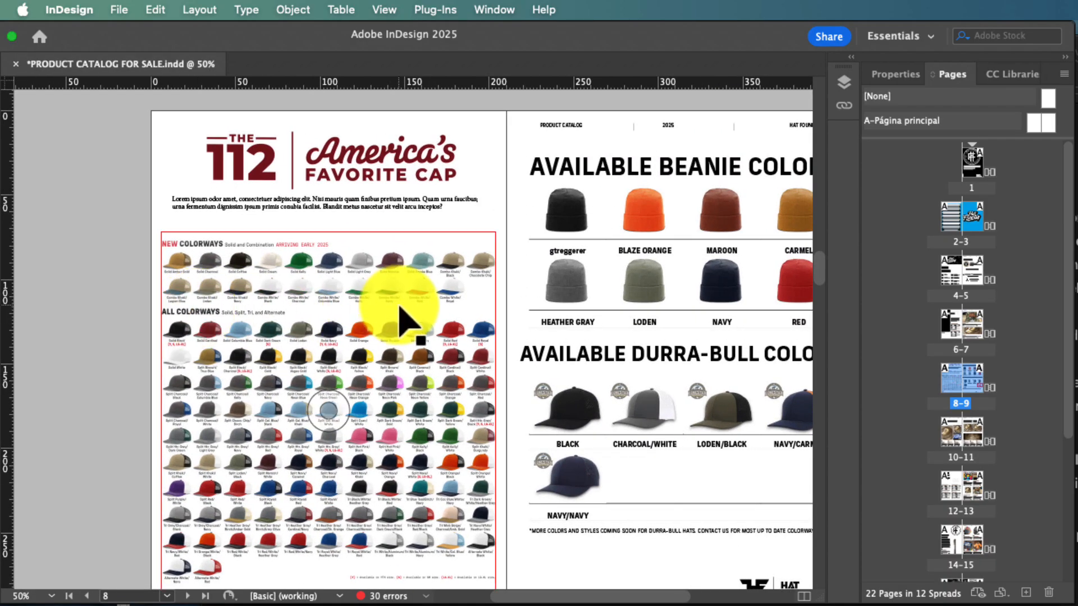
pyautogui.scroll(-8, 456, 286)
pyautogui.hscroll(2, 455, 284)
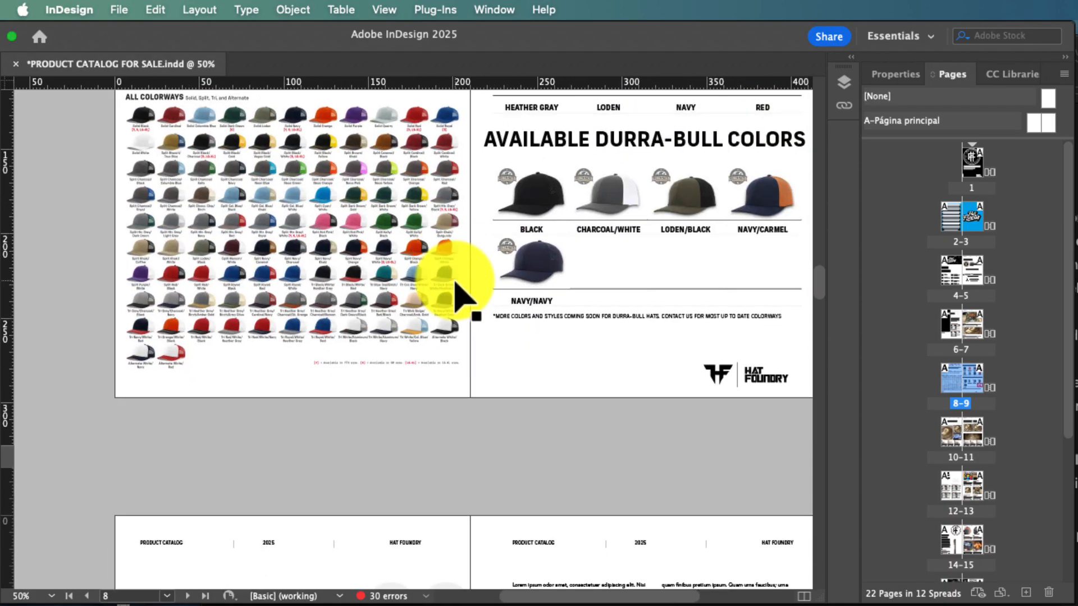
# - Open the A-Página principal parent spread and examine both of its pages for any shared elements
pyautogui.scroll(-3, 456, 286)
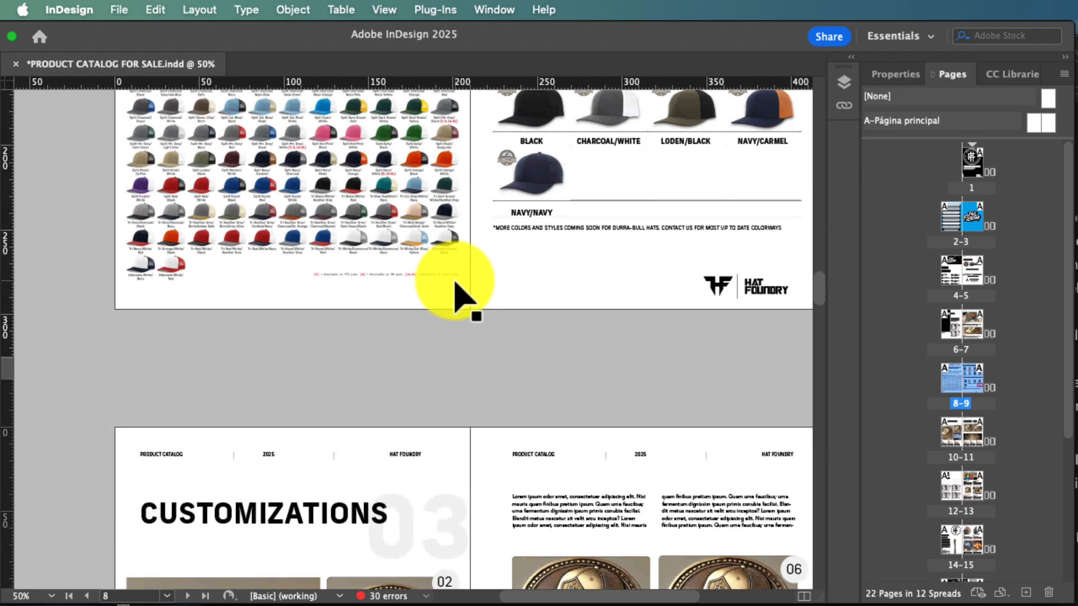
pyautogui.scroll(-4, 455, 284)
pyautogui.doubleClick(916, 122)
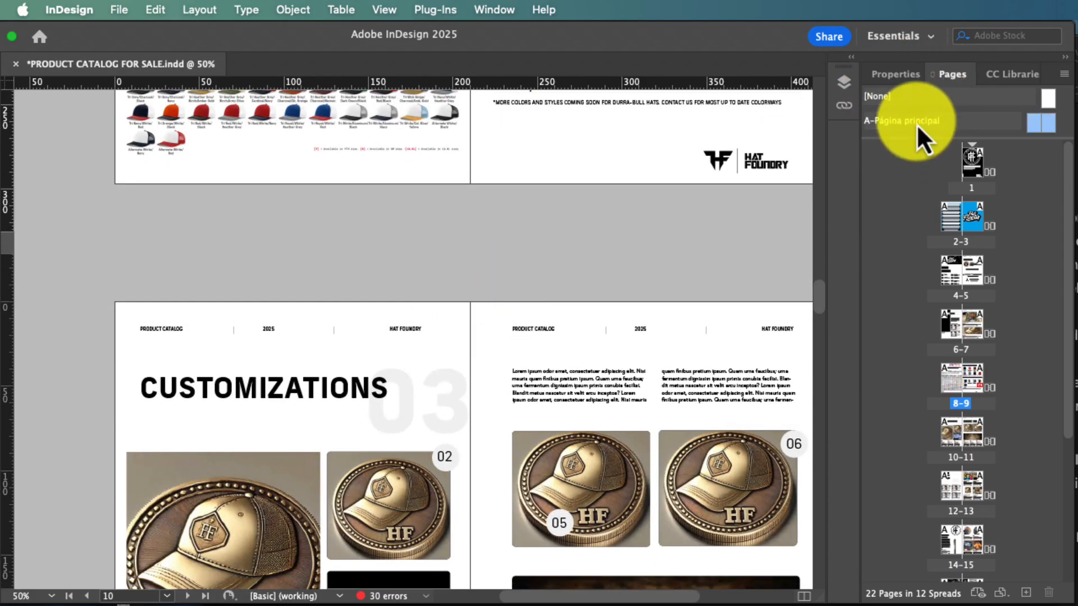
pyautogui.scroll(3, 661, 244)
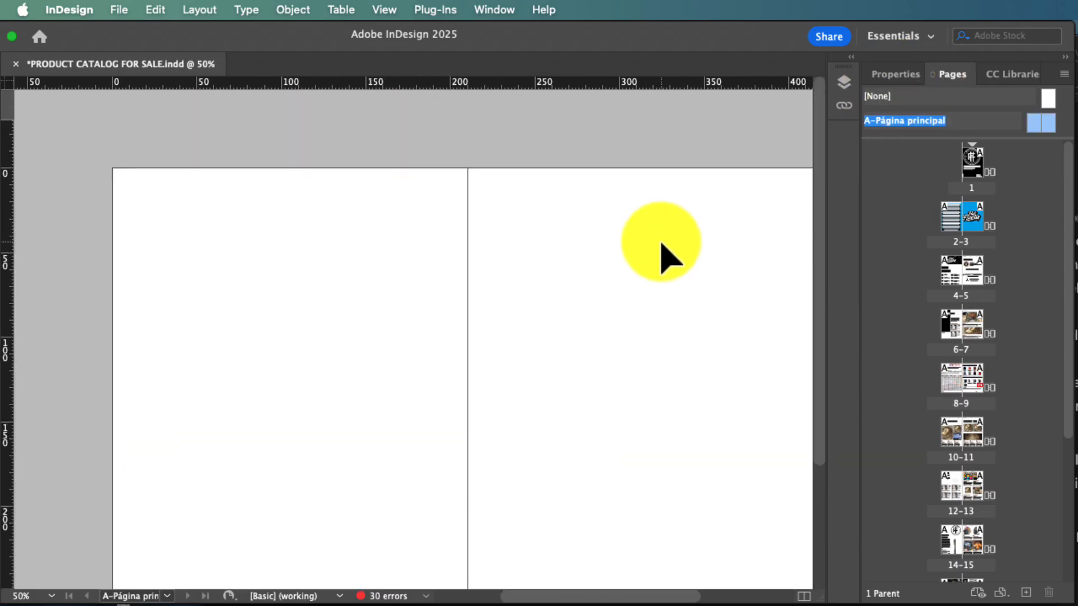
pyautogui.hscroll(-1, 661, 244)
pyautogui.hscroll(10, 661, 244)
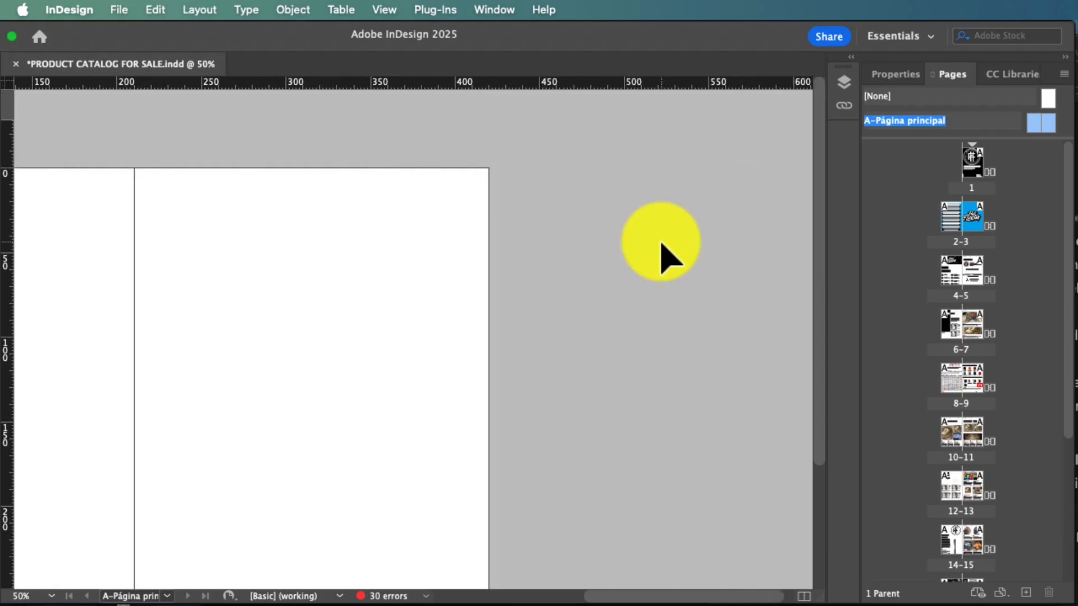
pyautogui.scroll(-6, 662, 244)
pyautogui.hscroll(-9, 662, 244)
pyautogui.hscroll(-4, 661, 244)
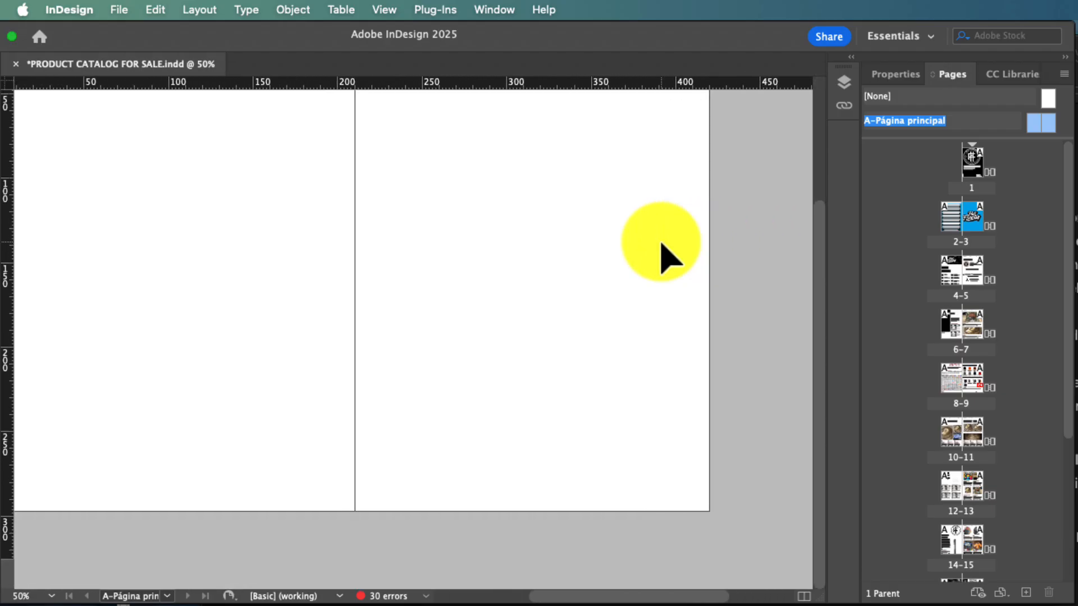
# - Return to the document pages and look over the Customizations spread's images, numbered entries and prices, with the document properties displayed
pyautogui.press('super+z')
pyautogui.scroll(7, 451, 278)
pyautogui.hscroll(-2, 452, 278)
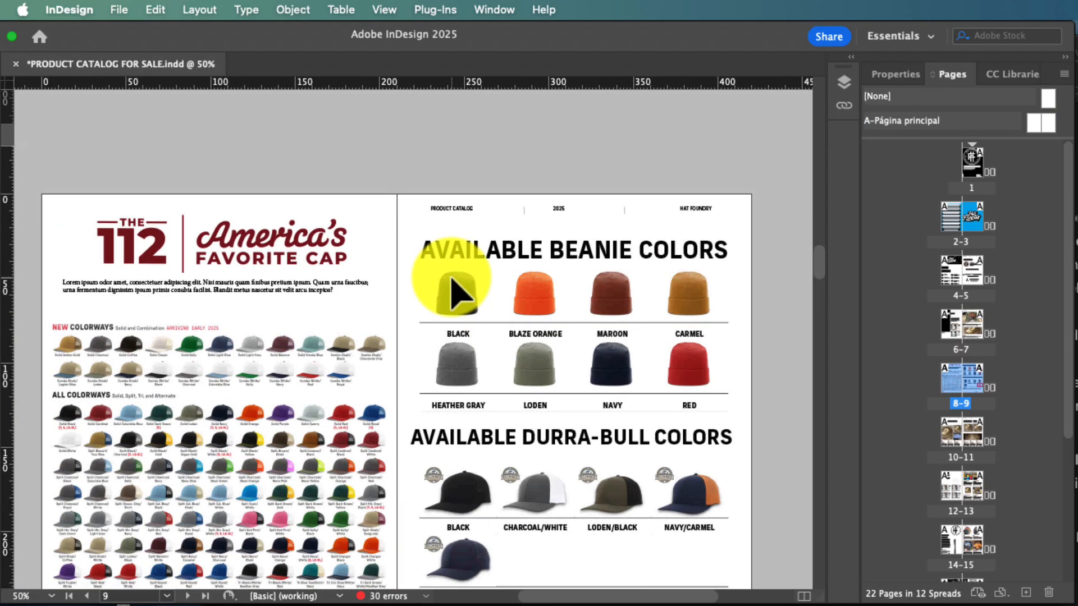
pyautogui.scroll(-8, 452, 278)
pyautogui.scroll(-10, 452, 278)
pyautogui.hscroll(-2, 452, 278)
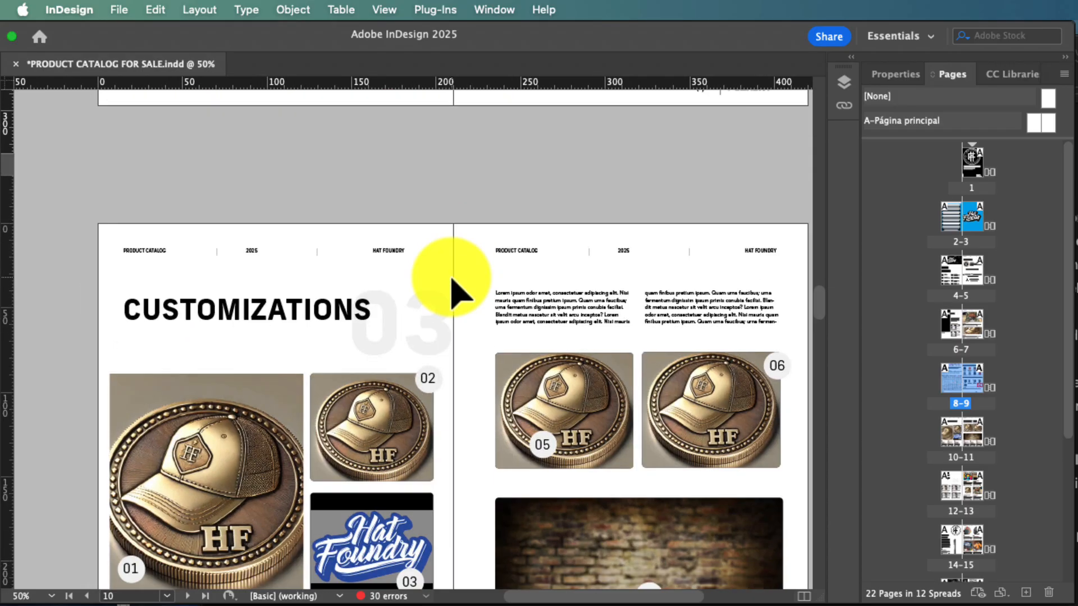
pyautogui.click(894, 74)
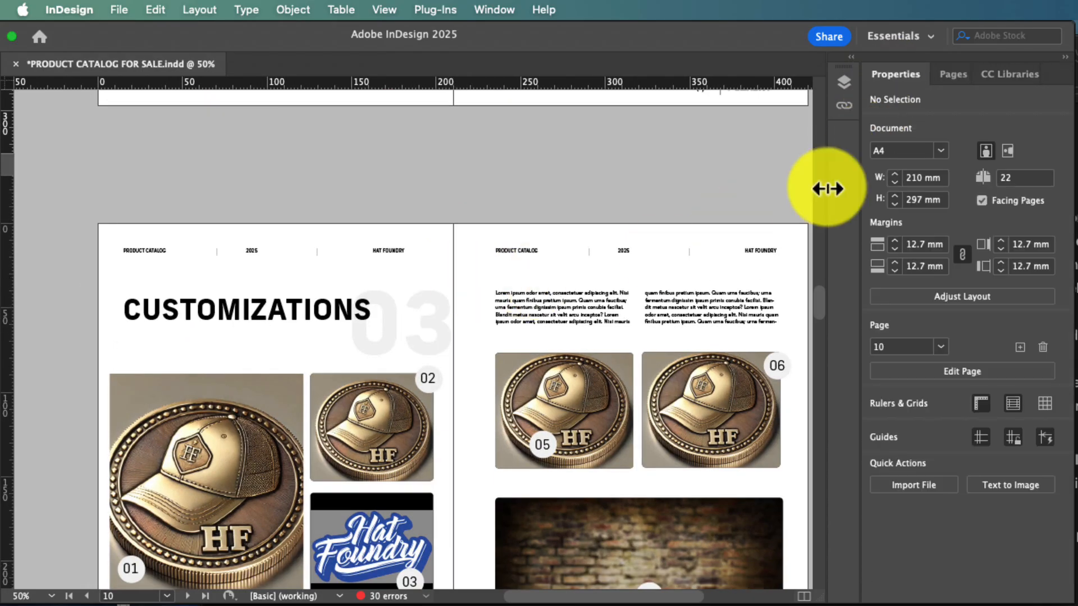
pyautogui.scroll(-5, 492, 325)
pyautogui.hscroll(2, 493, 324)
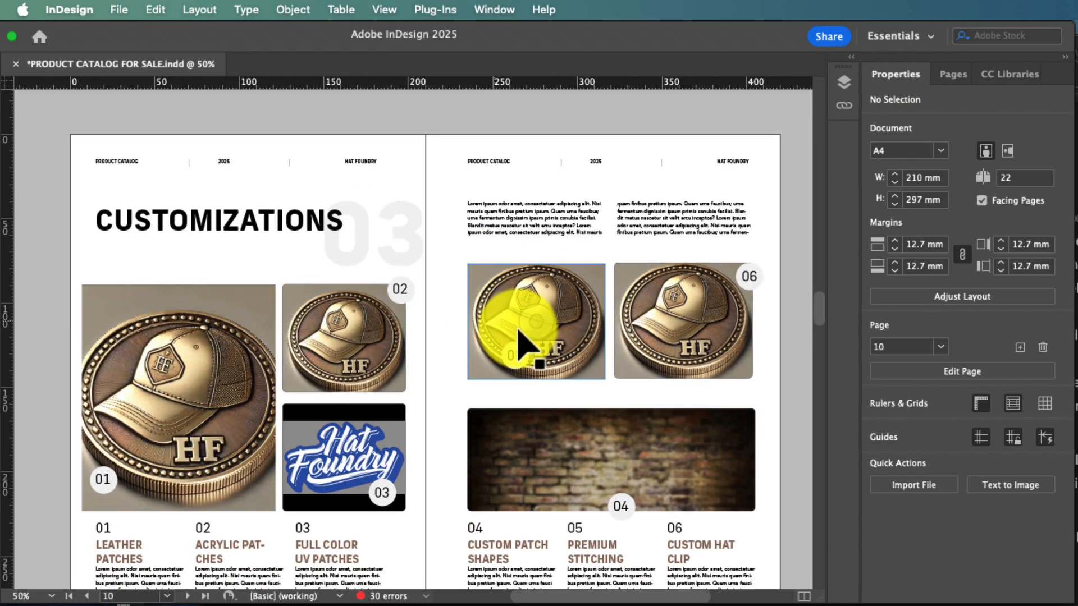
pyautogui.scroll(-4, 518, 332)
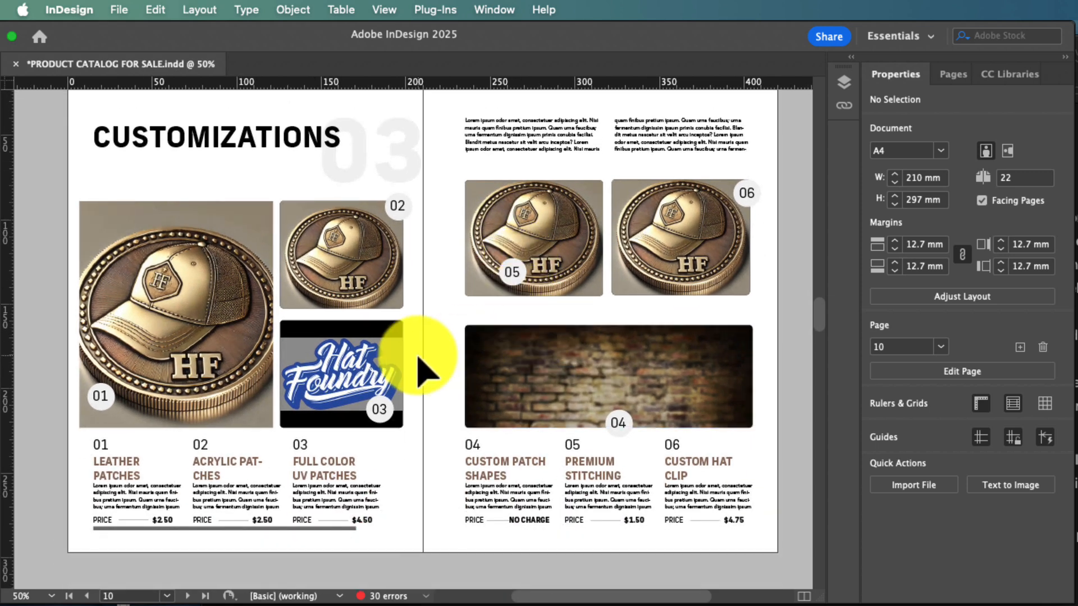
pyautogui.scroll(-1, 214, 441)
pyautogui.hscroll(-1, 213, 441)
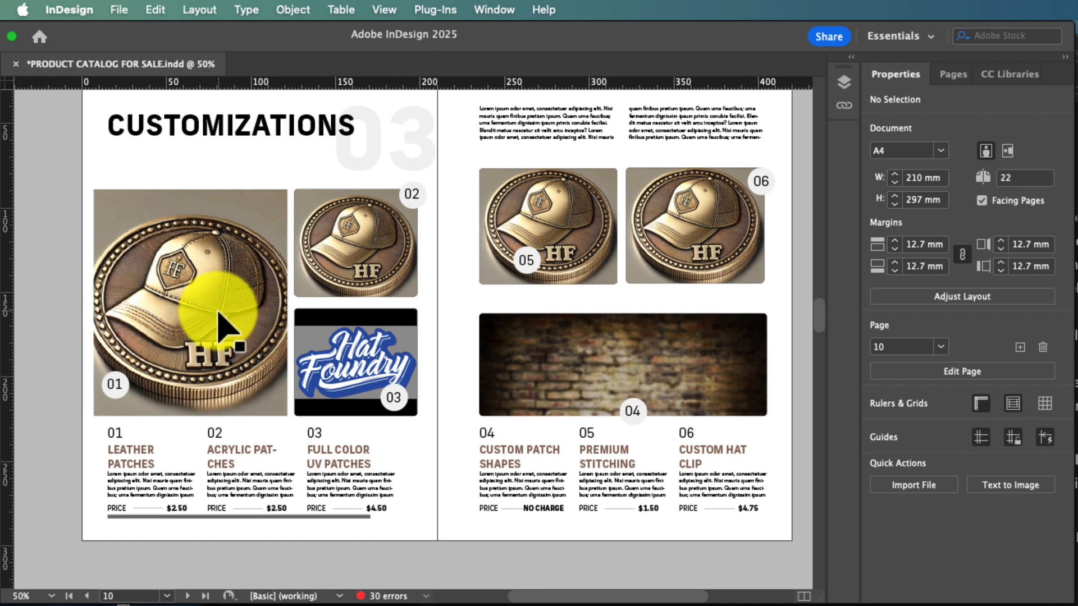
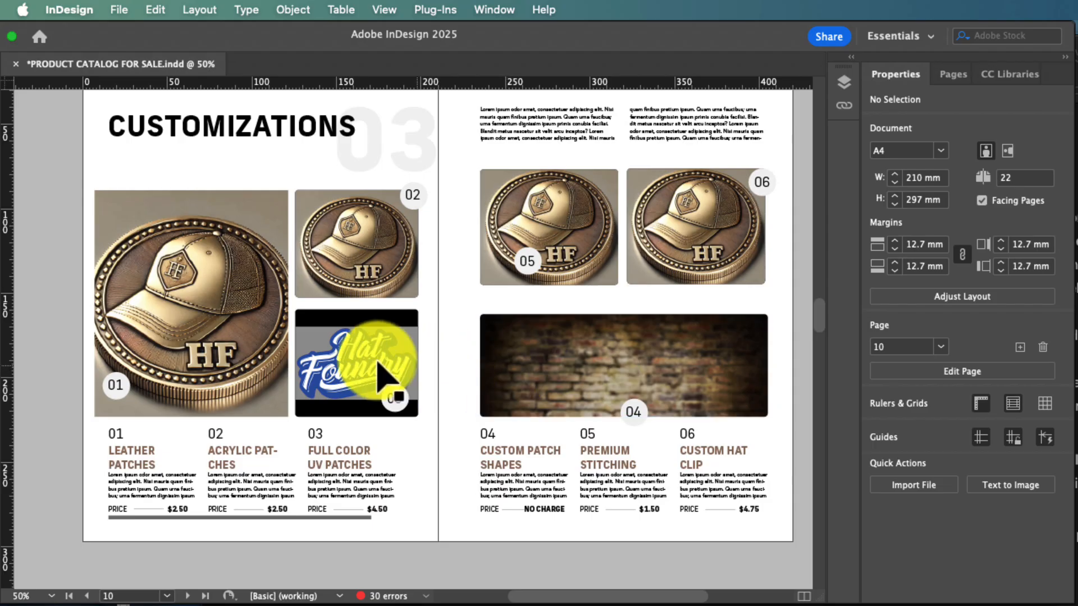
# - Delete the Hat Foundry image with its 03 badge and the text frames of the 03 Full Color UV Patches entry
pyautogui.hscroll(1, 292, 303)
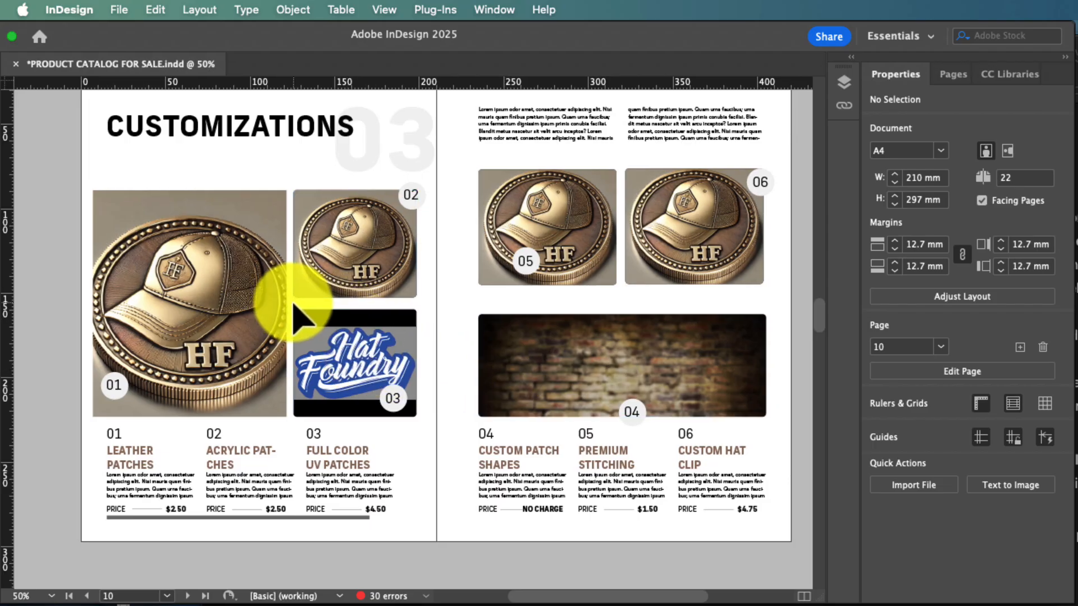
pyautogui.moveTo(302, 320); pyautogui.dragTo(405, 425)
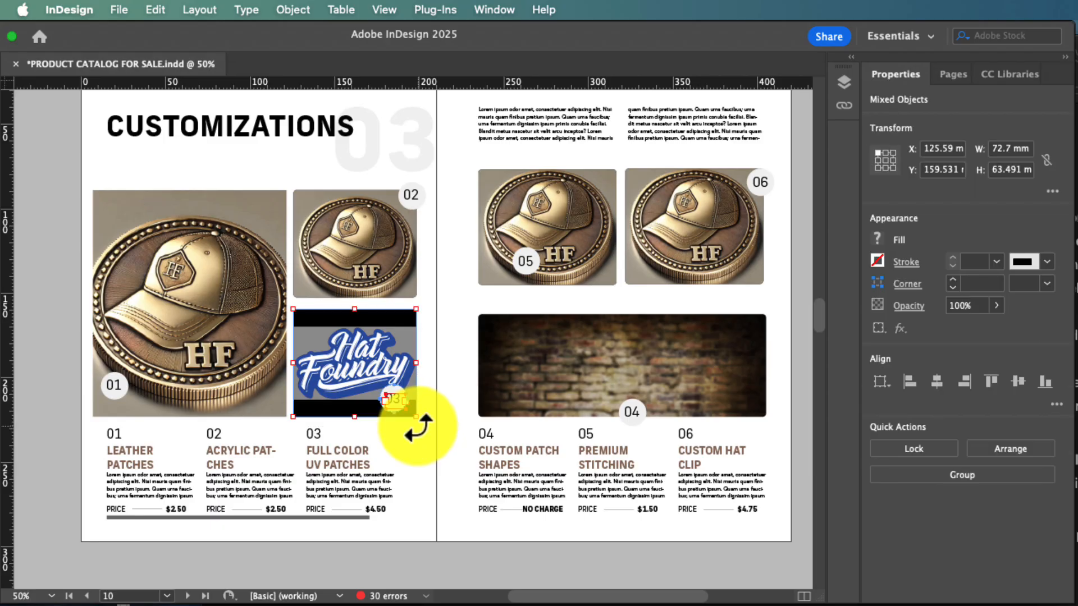
pyautogui.press('Delete')
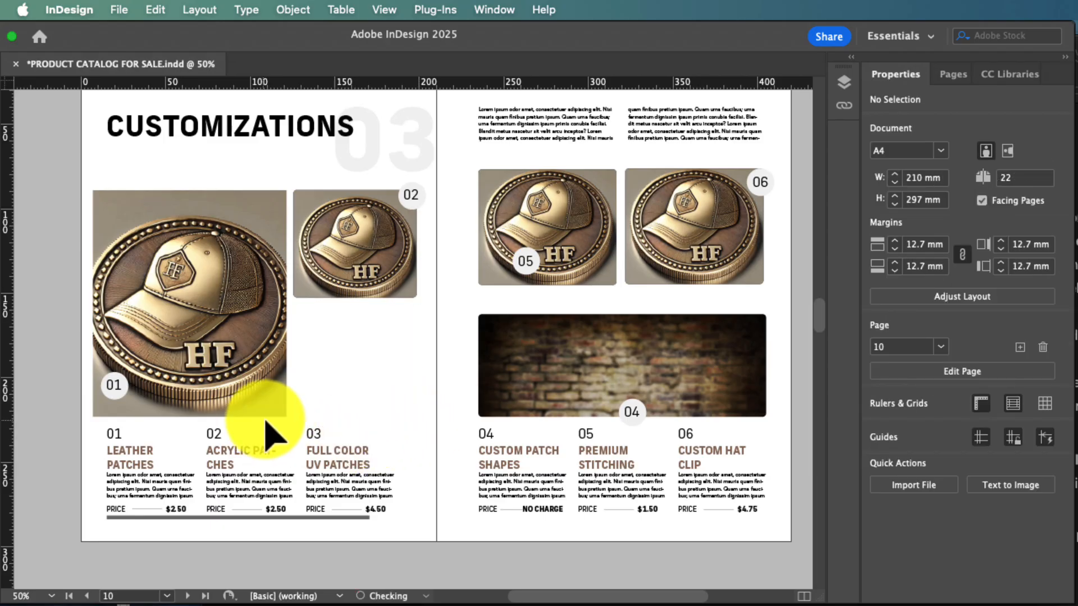
pyautogui.moveTo(391, 498); pyautogui.dragTo(408, 513)
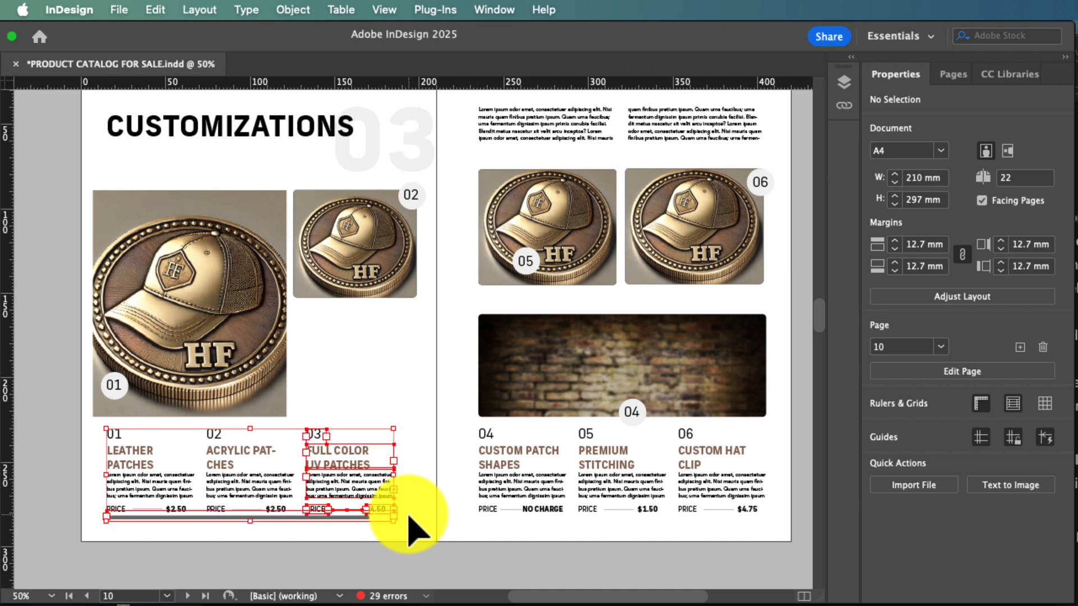
pyautogui.click(416, 427)
pyautogui.moveTo(306, 419); pyautogui.dragTo(386, 508)
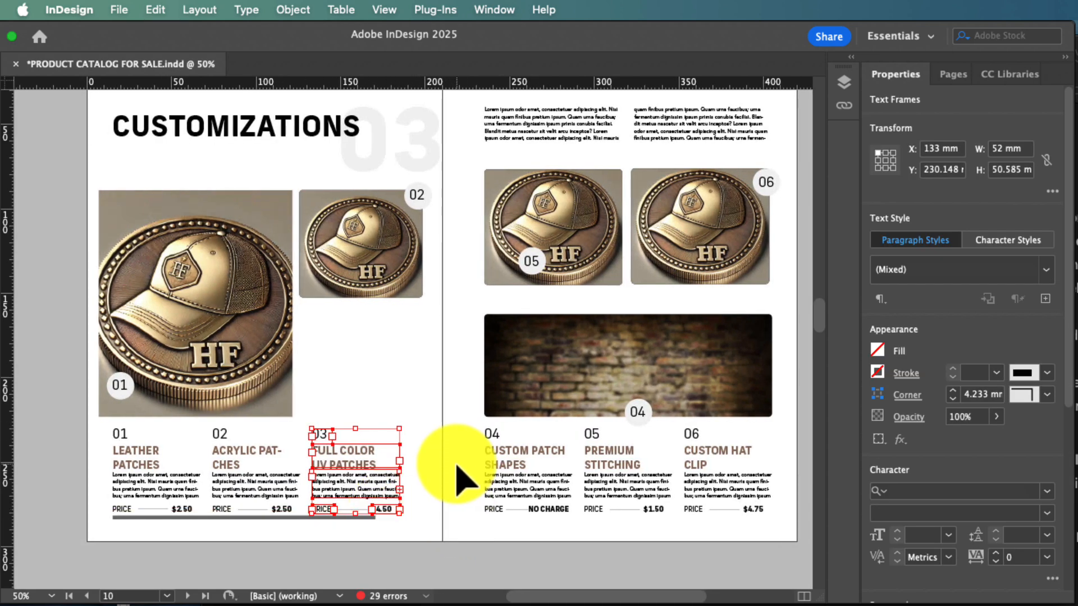
pyautogui.press('Delete')
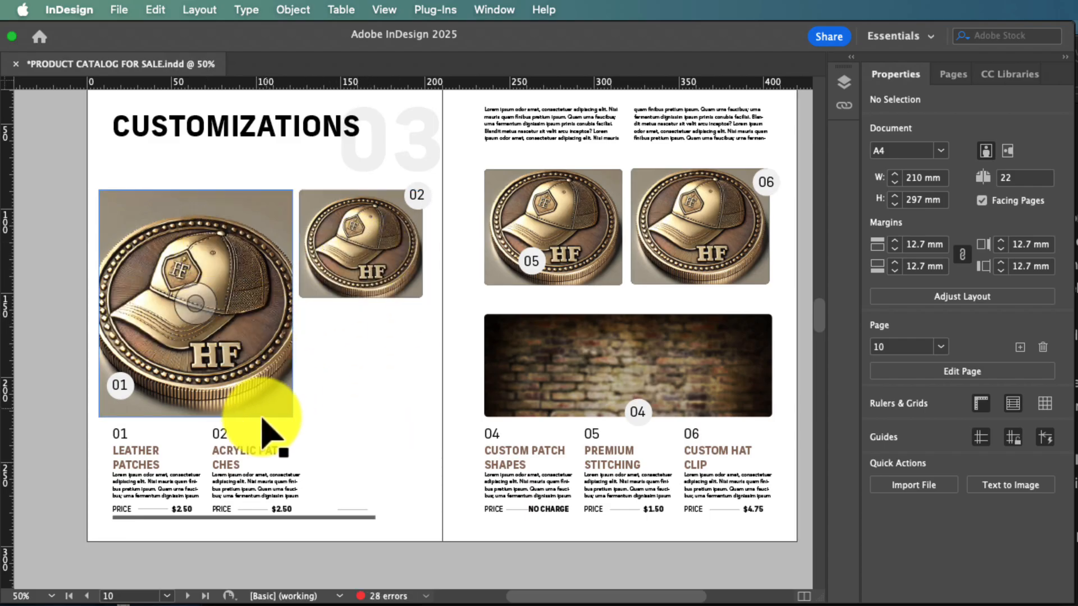
# - Move the 02 Acrylic Patches text frames to X 129.5 mm and widen the group to about 71.4 mm
pyautogui.moveTo(208, 431); pyautogui.dragTo(374, 485)
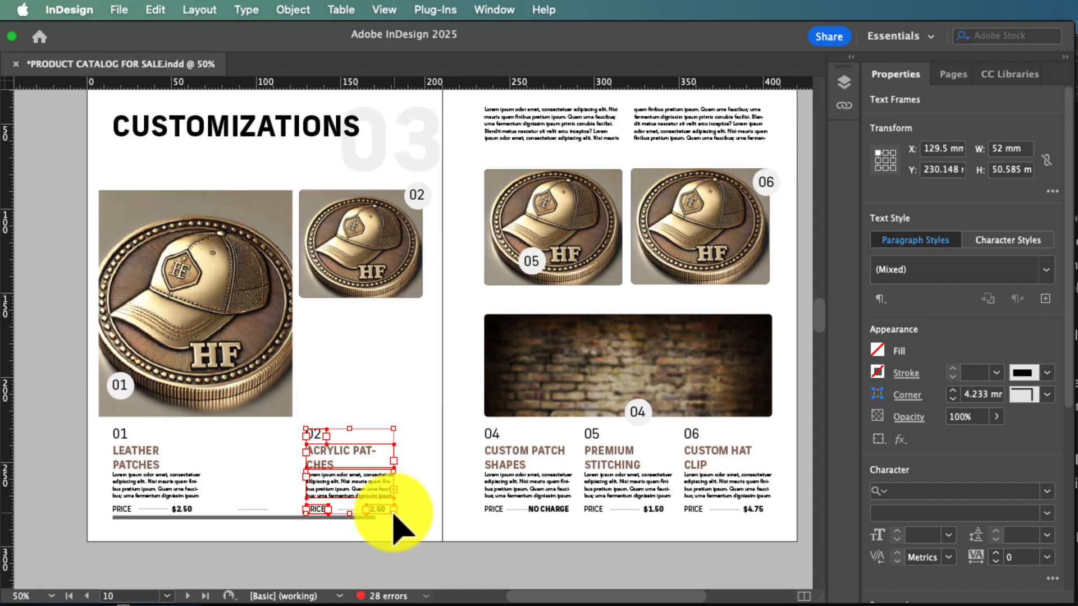
pyautogui.moveTo(395, 430); pyautogui.dragTo(431, 434)
pyautogui.moveTo(431, 434); pyautogui.dragTo(426, 433)
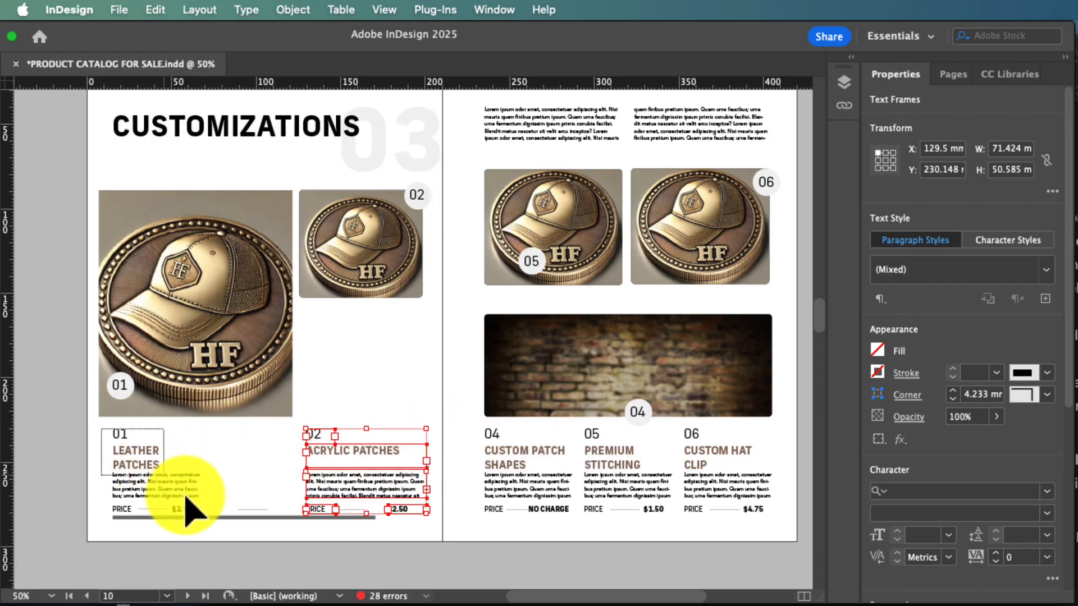
# - Widen the 01 Leather Patches text frames to 94.5 mm and deselect them
pyautogui.click(203, 497)
pyautogui.moveTo(204, 433); pyautogui.dragTo(274, 437)
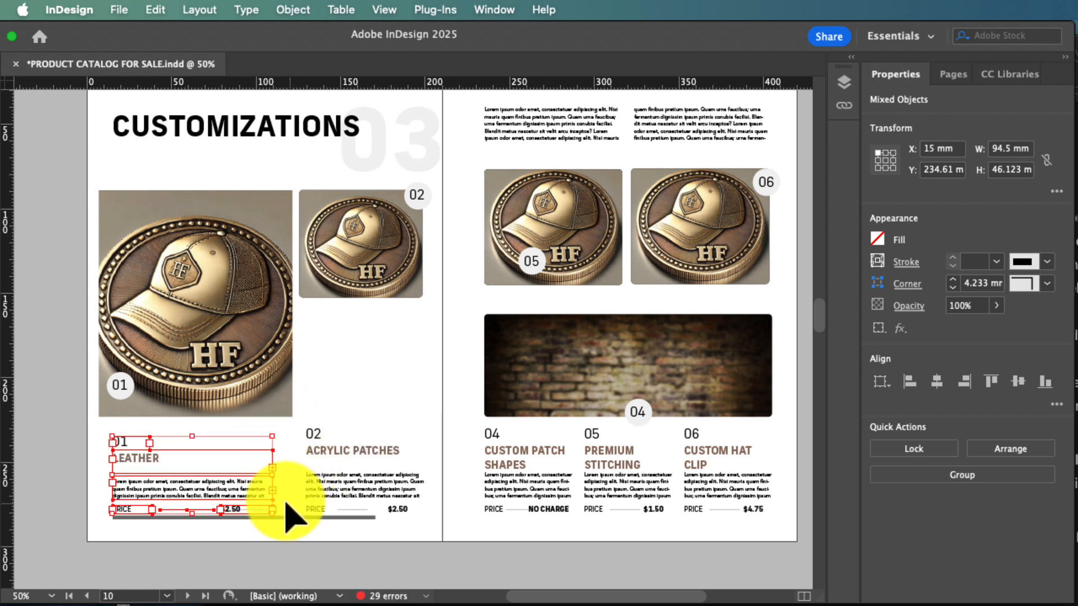
pyautogui.click(285, 533)
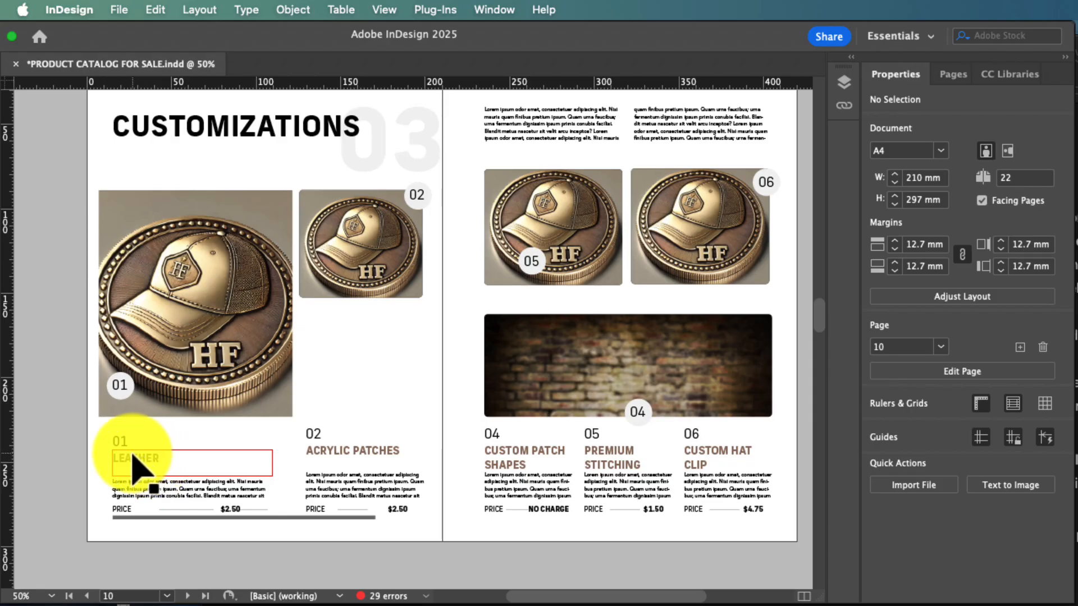
# - Widen the 02 entry's paragraph frame to 81.5 mm and move the Acrylic Patches title to about X 119.1 mm, in line with it
pyautogui.click(320, 494)
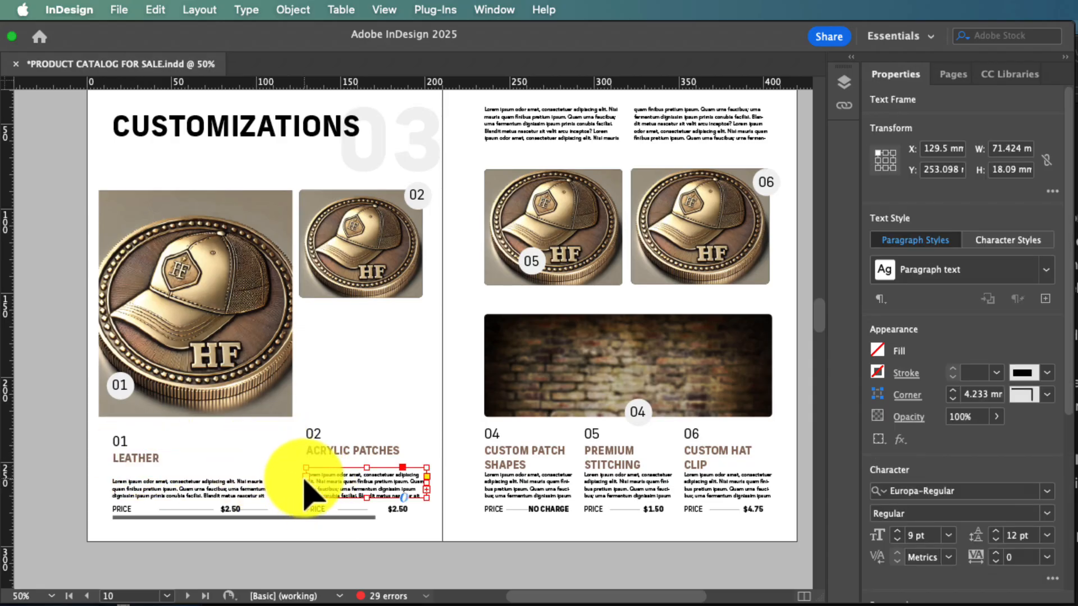
pyautogui.moveTo(305, 486); pyautogui.dragTo(288, 486)
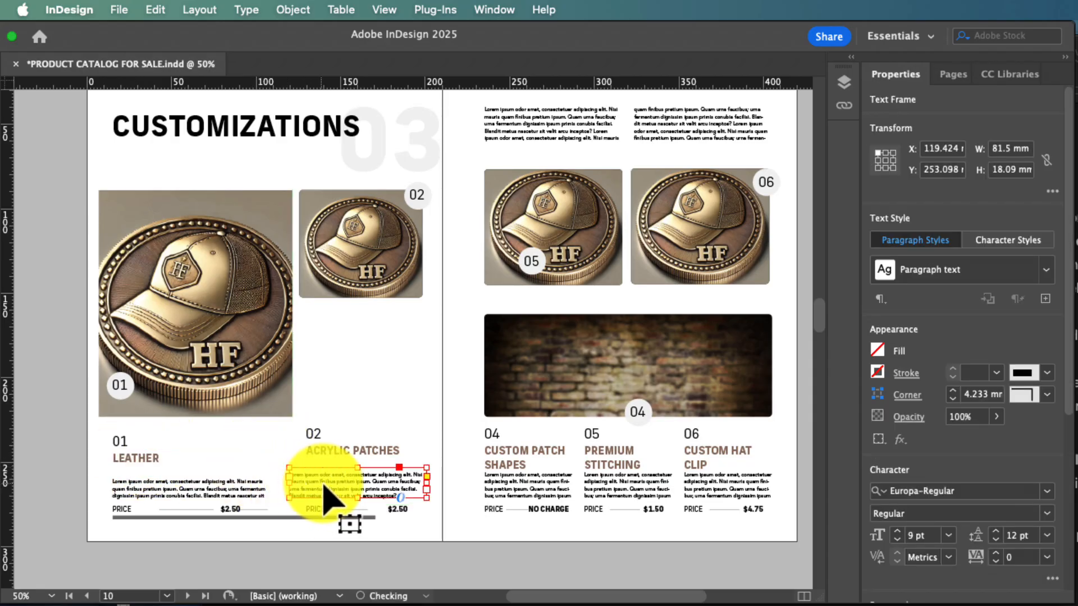
pyautogui.click(221, 494)
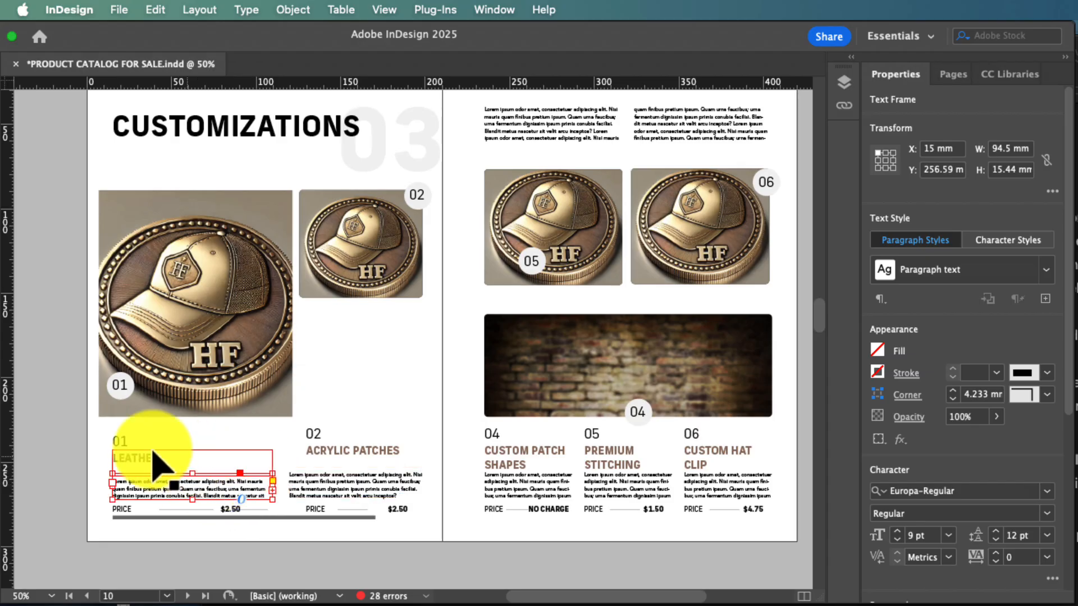
pyautogui.moveTo(334, 452); pyautogui.dragTo(316, 450)
# - Break the Acrylic Patches title into two lines and make its frame about 18.7 mm high
pyautogui.doubleClick(324, 450)
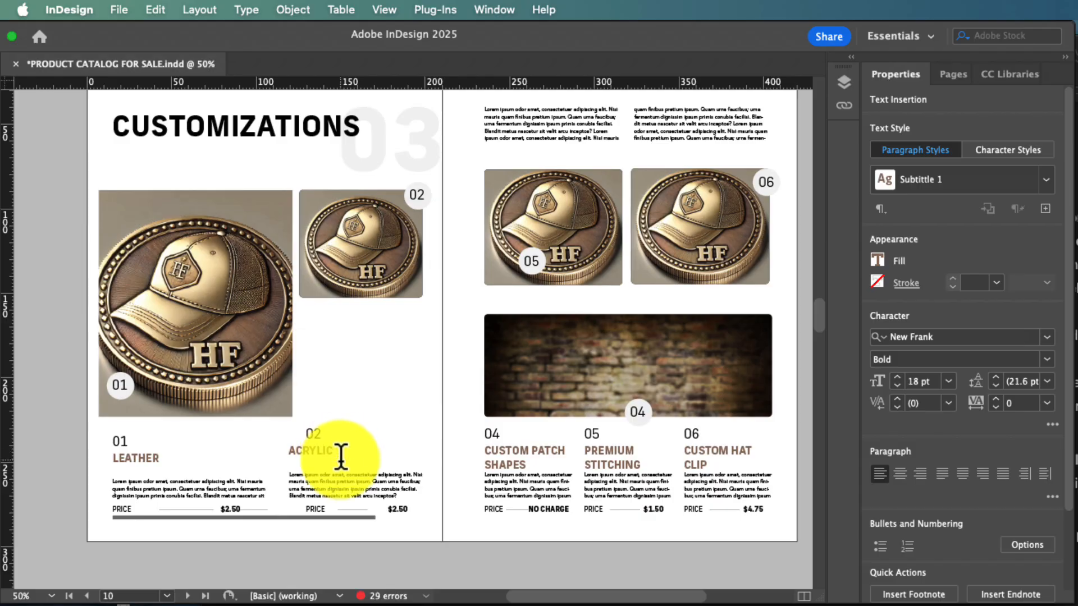
pyautogui.press('Escape')
pyautogui.moveTo(344, 457); pyautogui.dragTo(346, 474)
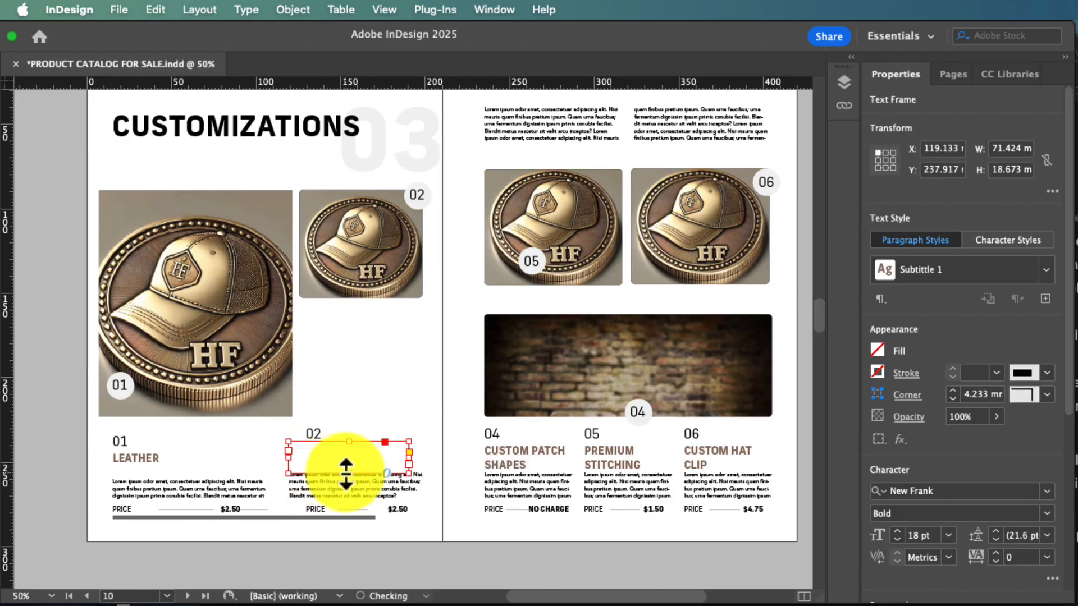
# - Break the Leather Patches title into two lines, make its frame about 21.6 mm high and move it level with the Acrylic Patches title
pyautogui.doubleClick(171, 455)
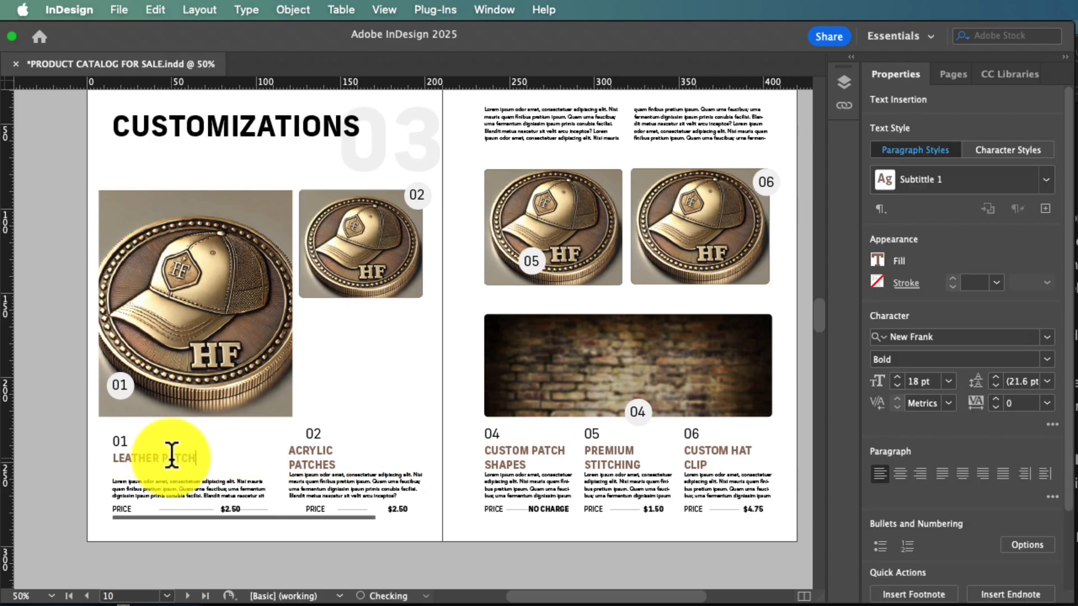
pyautogui.press('Escape')
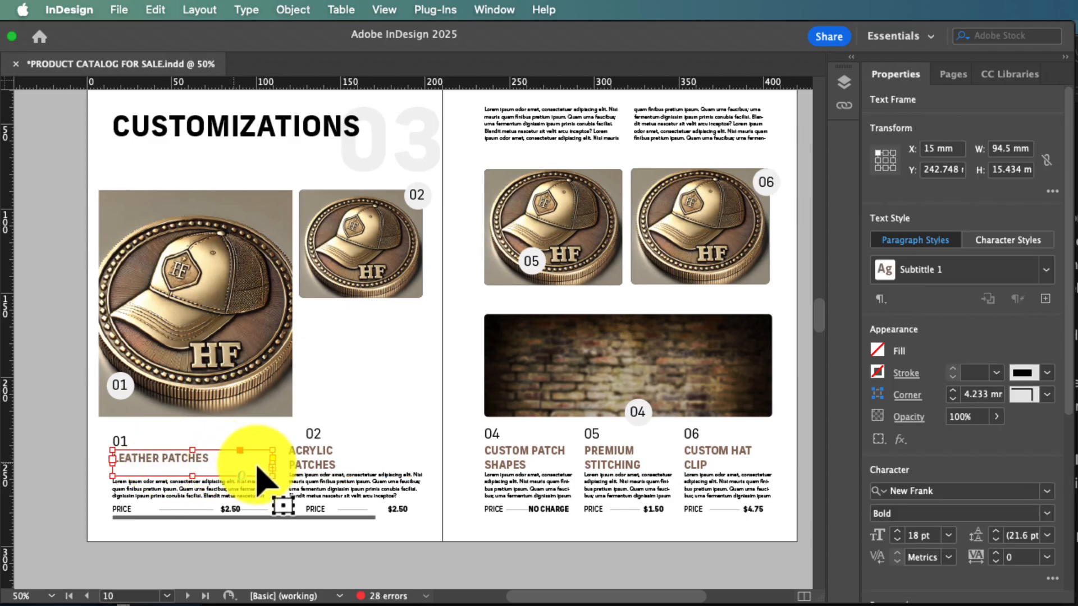
pyautogui.doubleClick(163, 458)
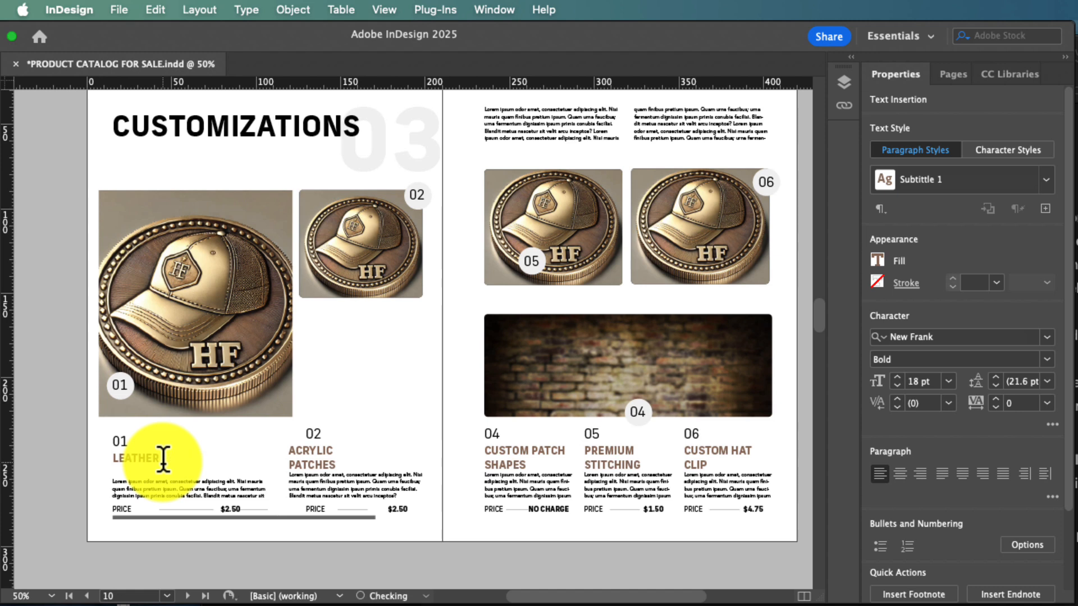
pyautogui.press('Escape')
pyautogui.moveTo(190, 474)
pyautogui.mouseDown()
pyautogui.moveTo(196, 486)
pyautogui.moveTo(180, 486)
pyautogui.moveTo(198, 459)
pyautogui.mouseUp()
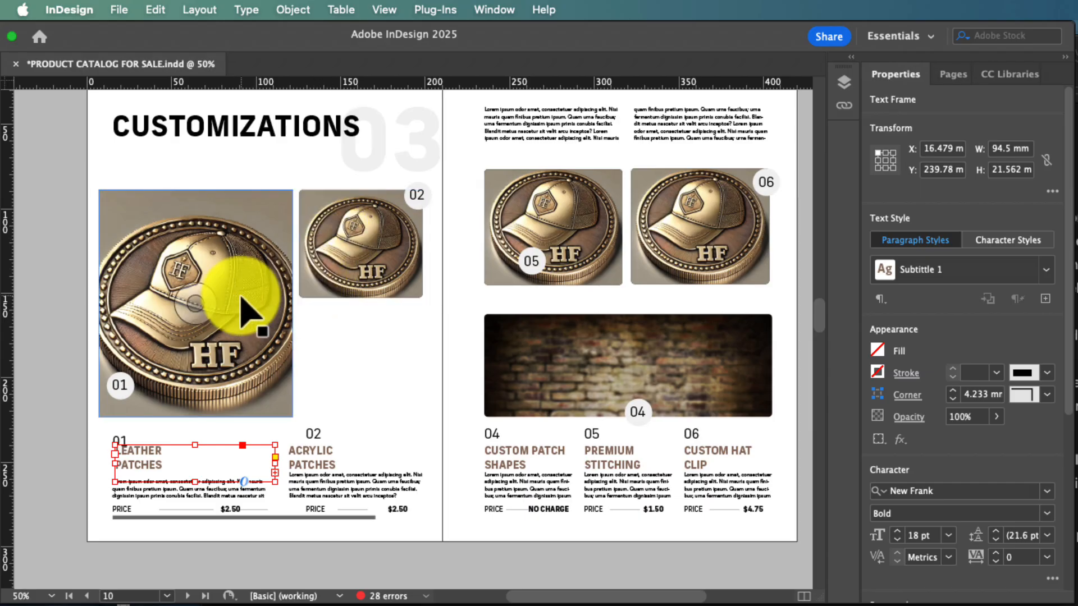
# - Narrow the 01 hat image frame to 98 mm wide and enlarge the 02 hat image frame to about 83.5 × 137.1 mm
pyautogui.click(242, 306)
pyautogui.moveTo(293, 305); pyautogui.dragTo(265, 305)
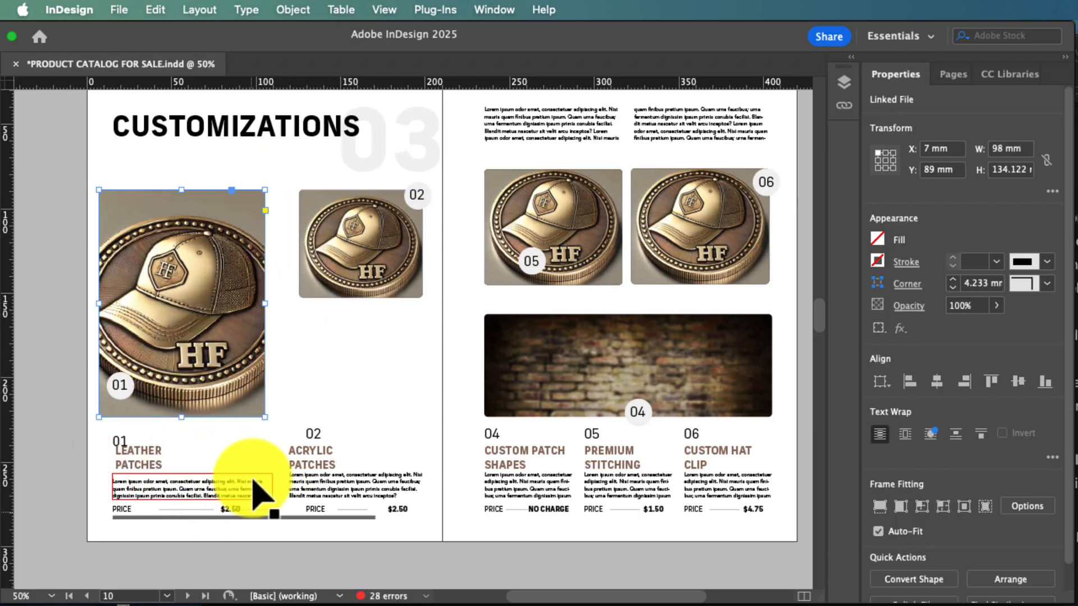
pyautogui.click(315, 294)
pyautogui.moveTo(362, 298); pyautogui.dragTo(359, 423)
pyautogui.moveTo(294, 309); pyautogui.dragTo(281, 306)
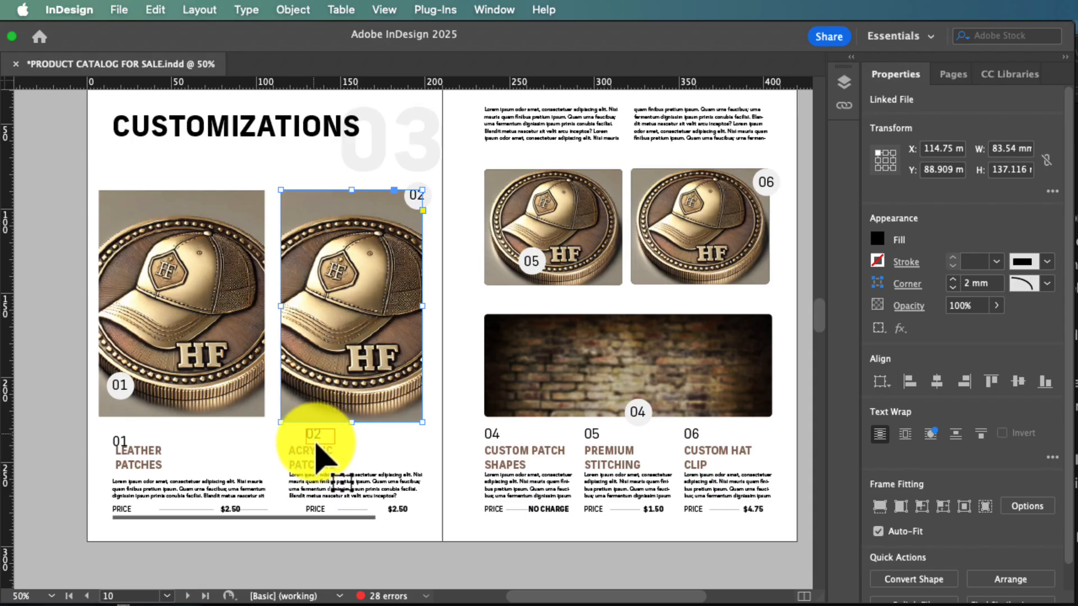
# - Move the 02 number above the Acrylic Patches title to about X 117.6 mm, Y 230.1 mm, in line with the title
pyautogui.moveTo(316, 444); pyautogui.dragTo(294, 436)
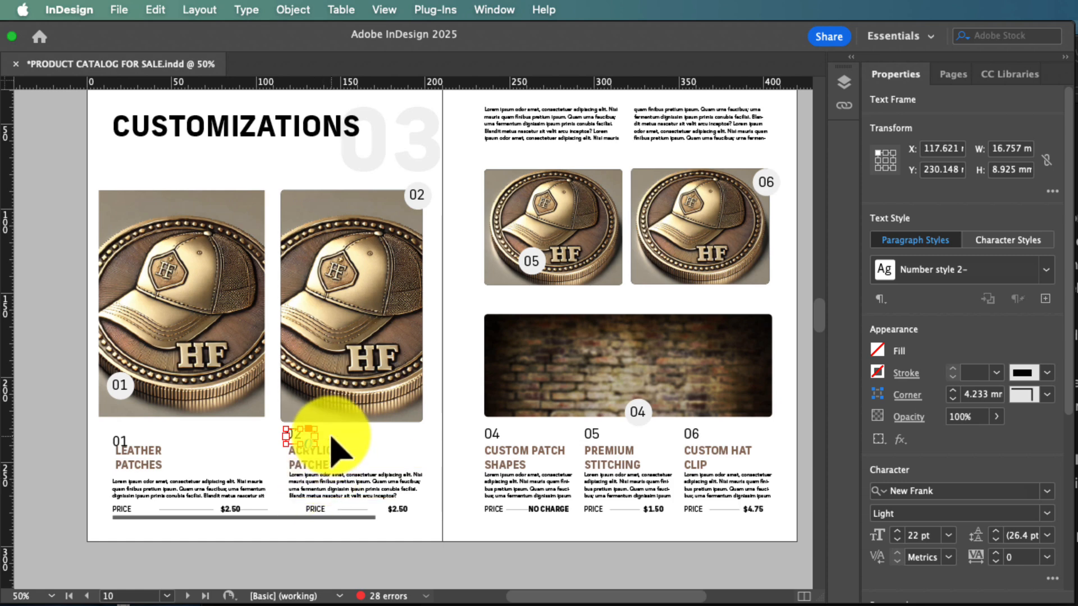
# - Inspect the frames and guides of the Customizations spread in Normal screen mode and return to Preview mode
pyautogui.click(390, 15)
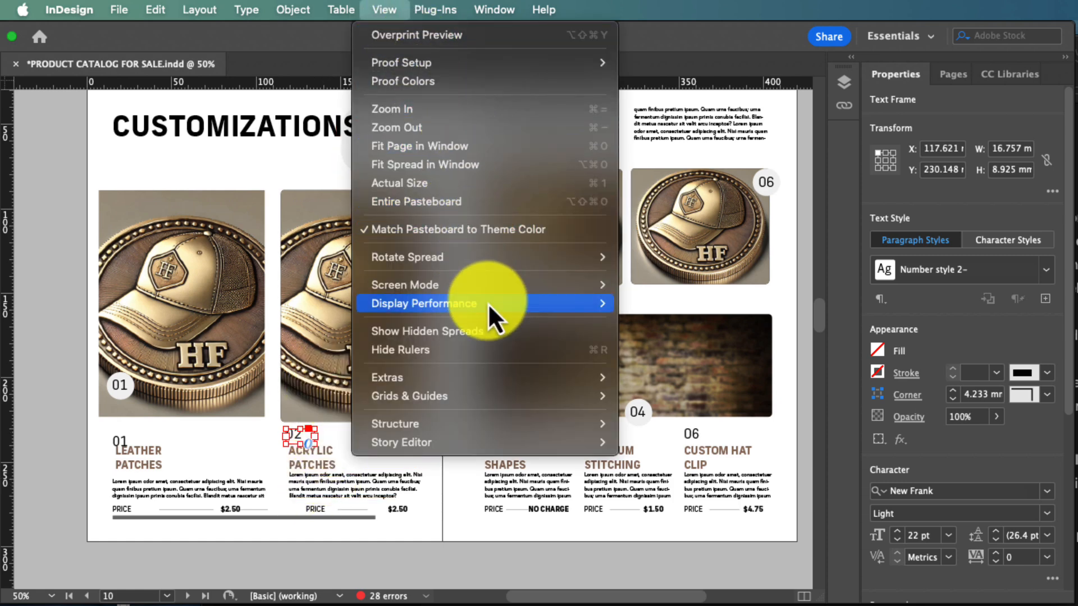
pyautogui.moveTo(488, 287)
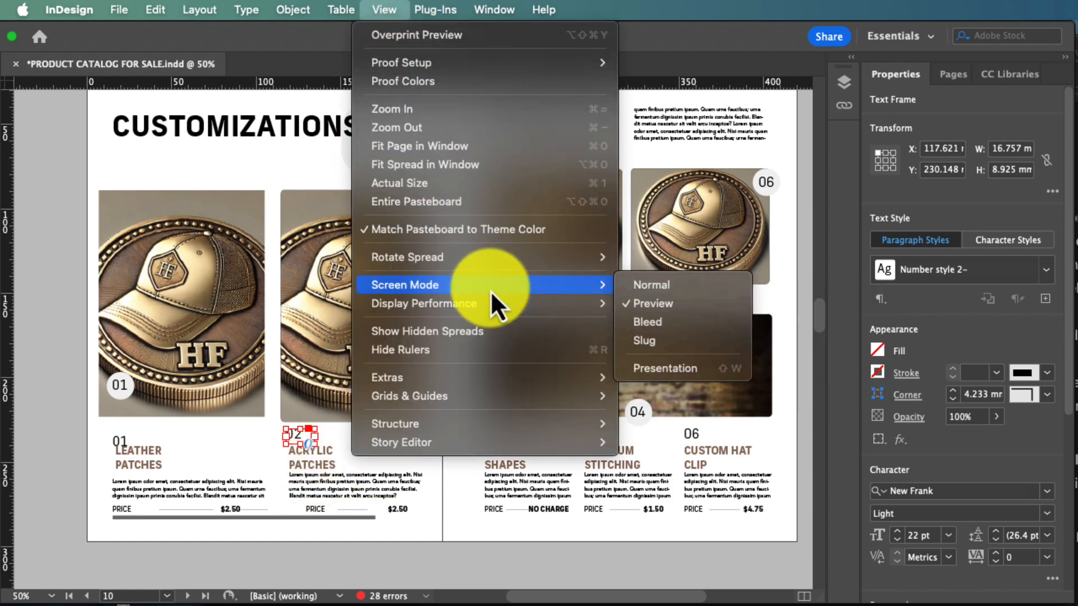
pyautogui.click(656, 291)
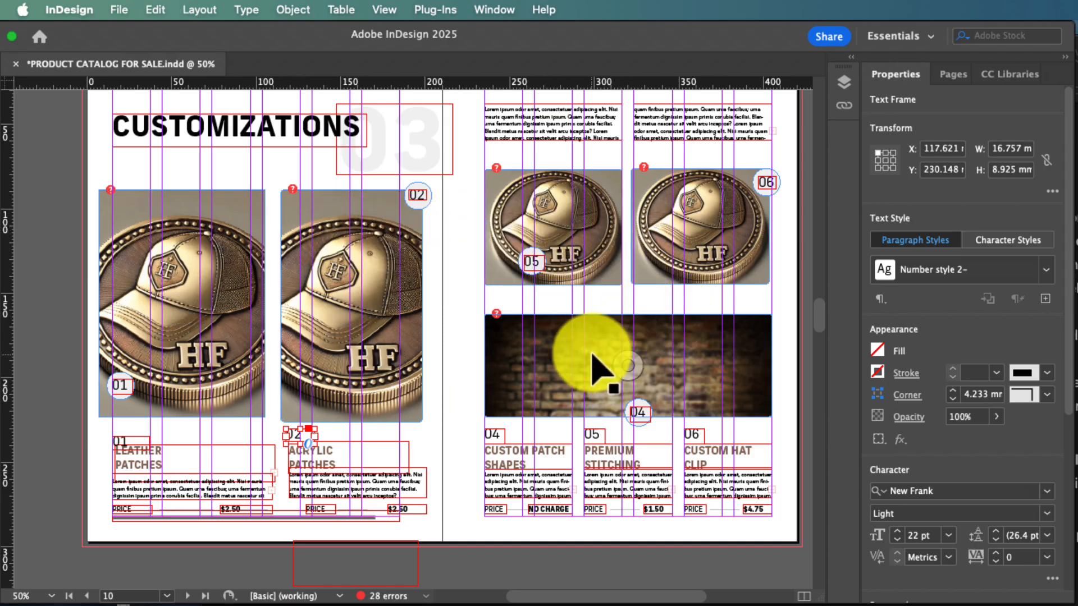
pyautogui.hscroll(1, 328, 188)
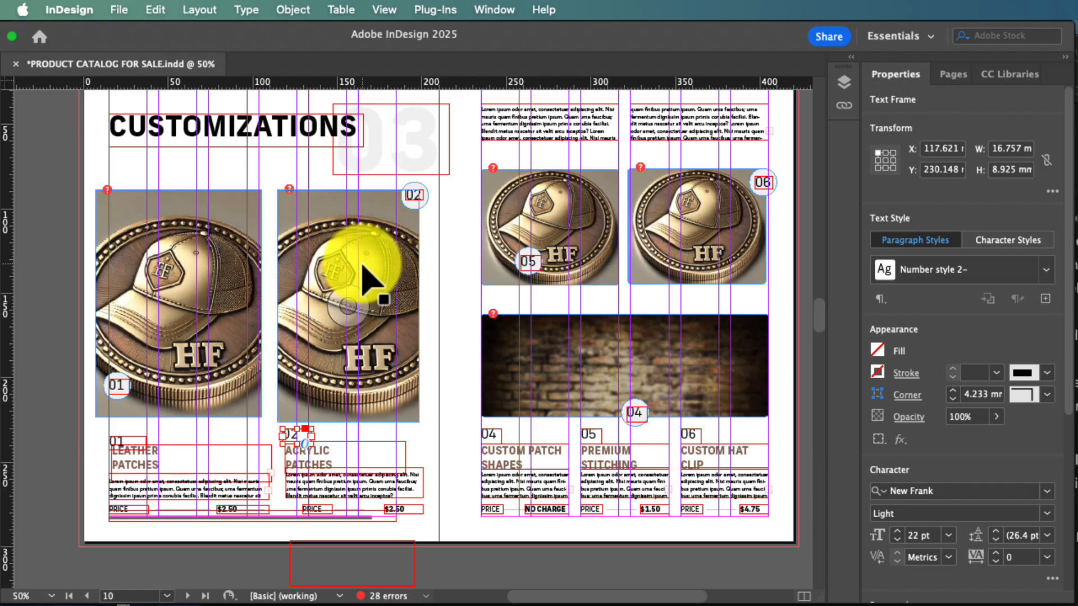
pyautogui.click(377, 10)
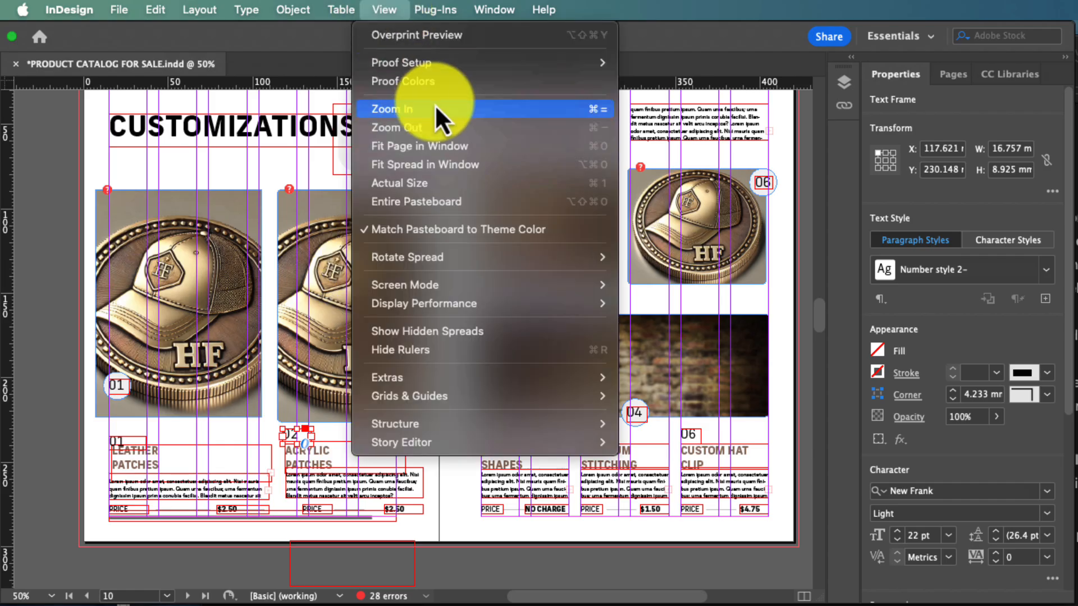
pyautogui.moveTo(431, 285)
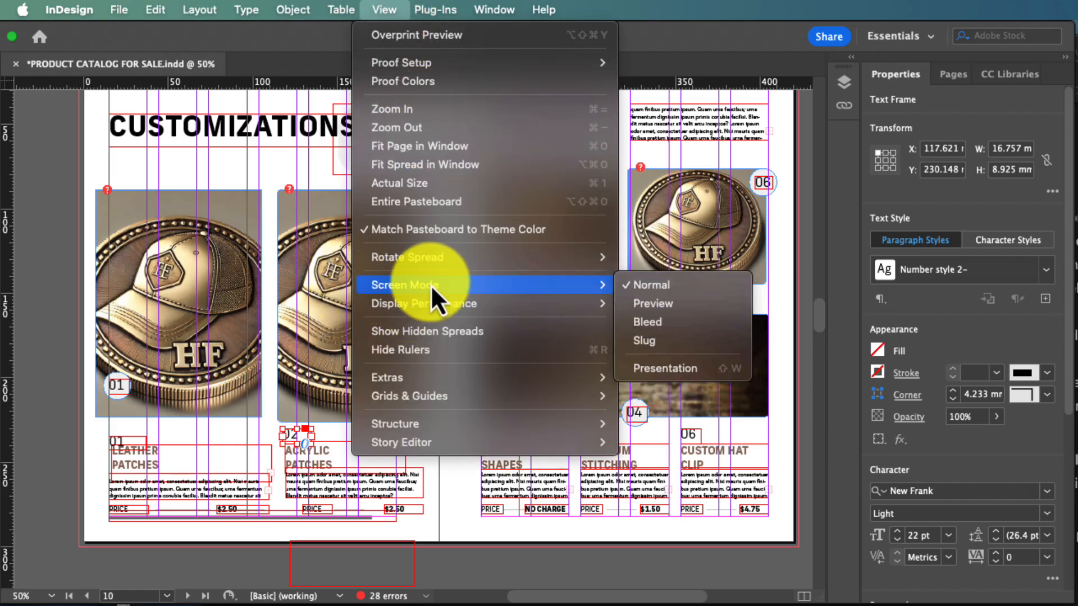
pyautogui.click(645, 303)
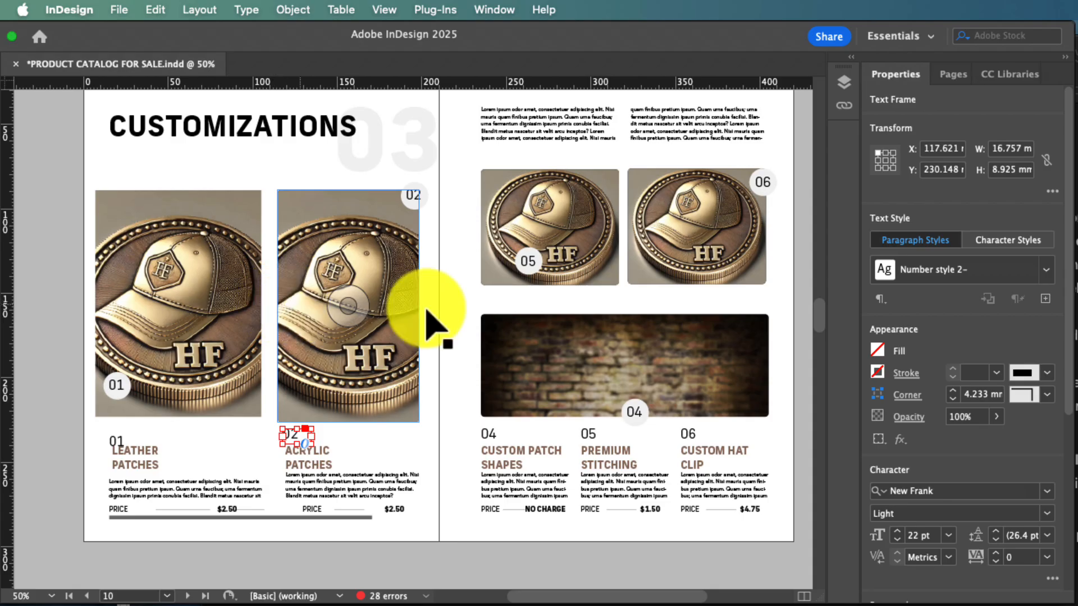
pyautogui.scroll(-1, 508, 292)
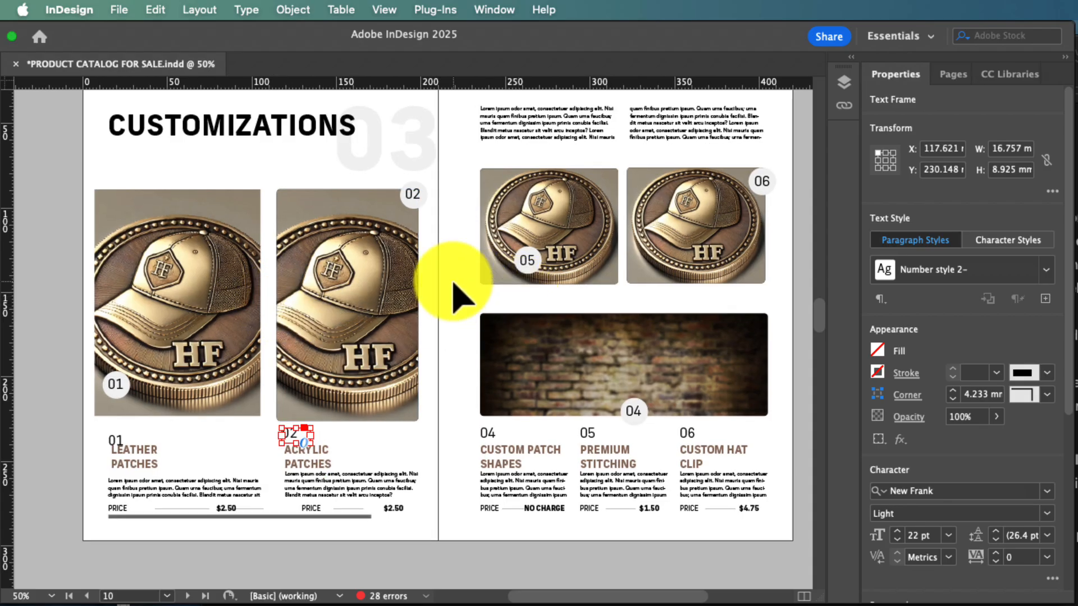
pyautogui.scroll(1, 524, 216)
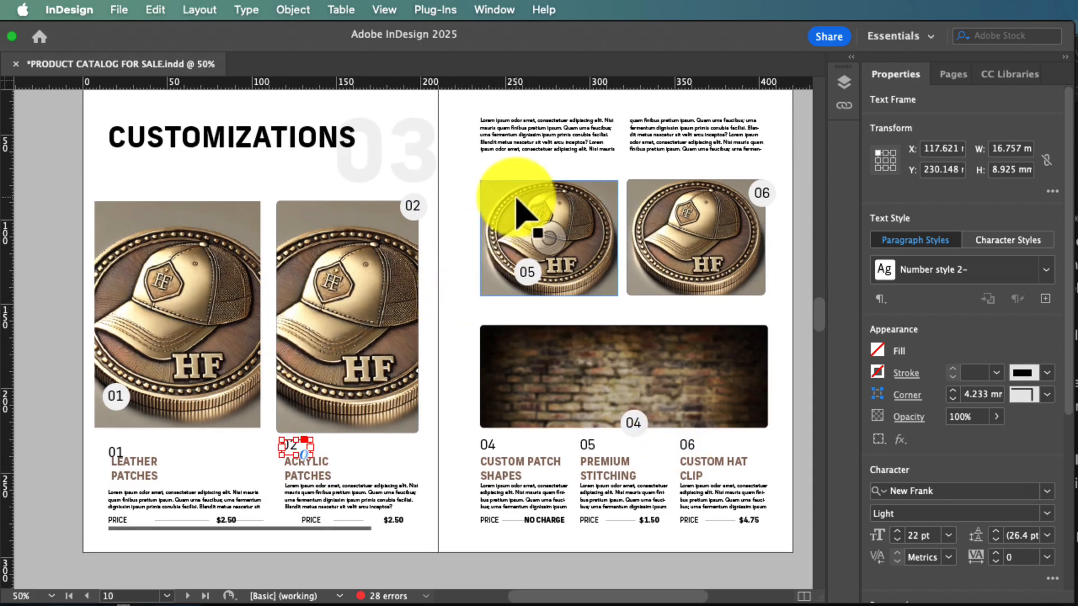
pyautogui.hscroll(1, 522, 221)
pyautogui.hscroll(-1, 522, 222)
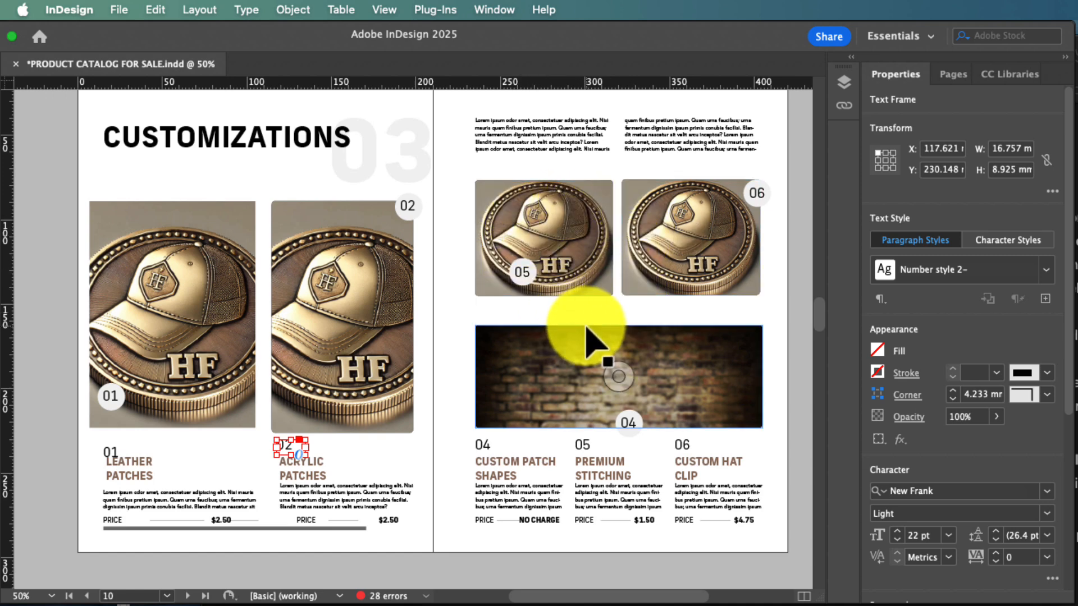
# - Examine the Custom Apparel spread, including its catalog number and company name header labels, the large 04 number and the price tables
pyautogui.scroll(-5, 586, 328)
pyautogui.scroll(-4, 586, 329)
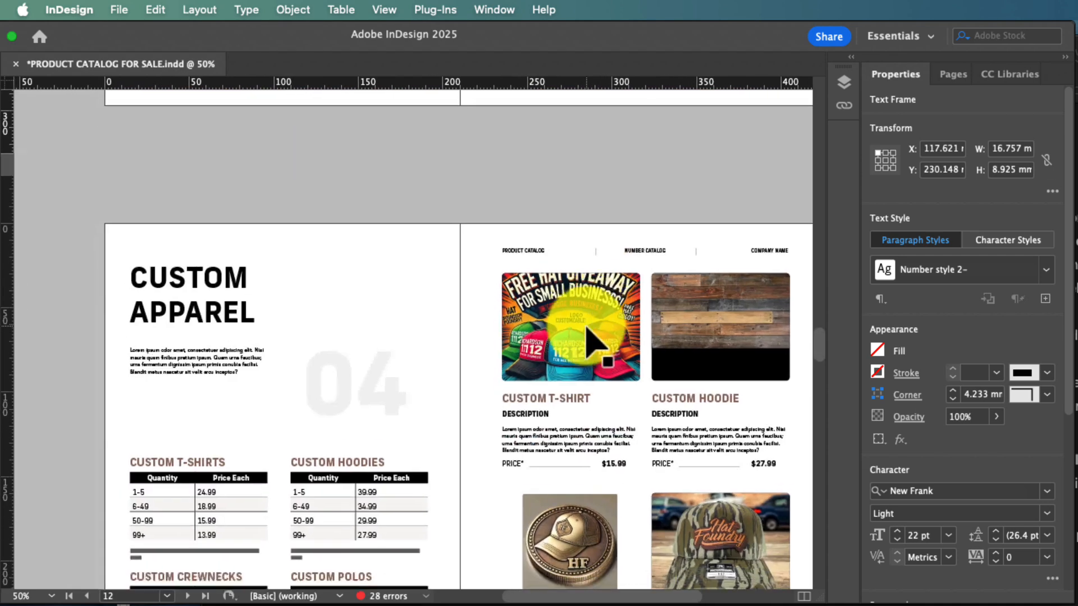
pyautogui.hscroll(2, 598, 337)
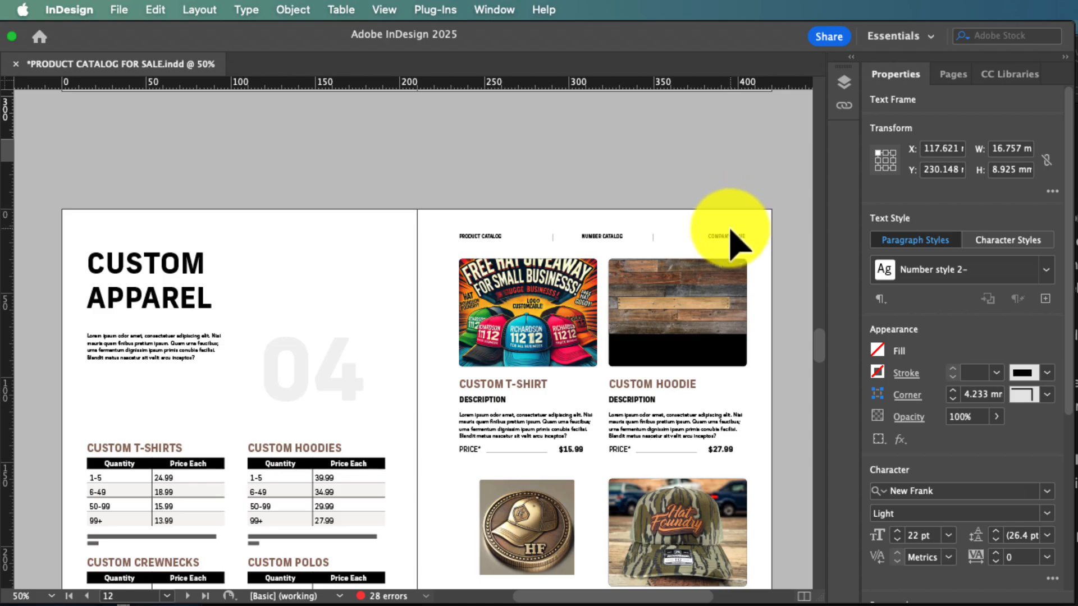
pyautogui.click(623, 242)
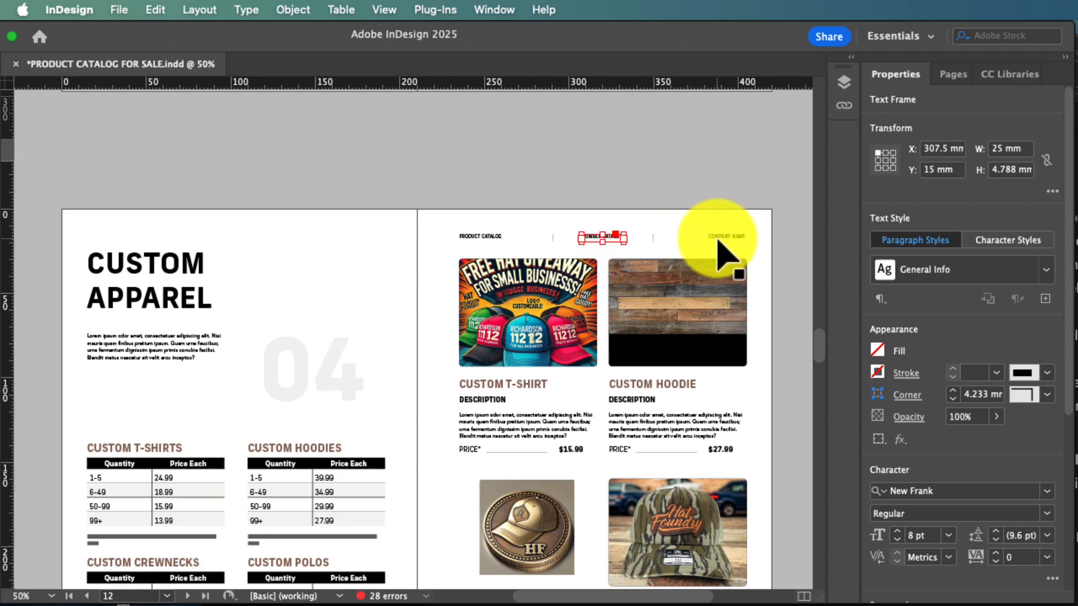
pyautogui.click(722, 238)
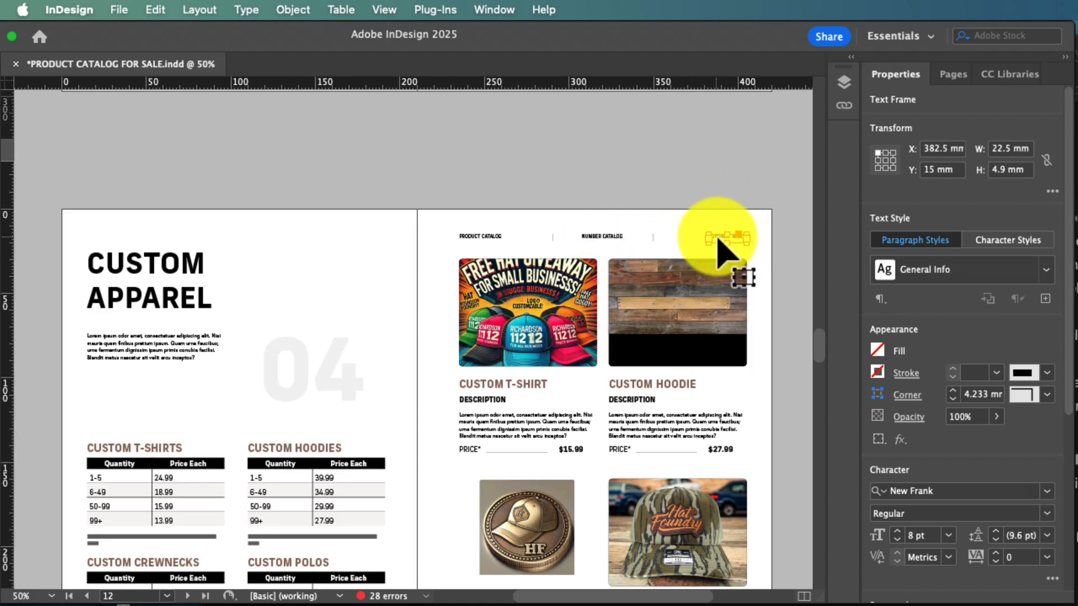
pyautogui.scroll(-5, 631, 255)
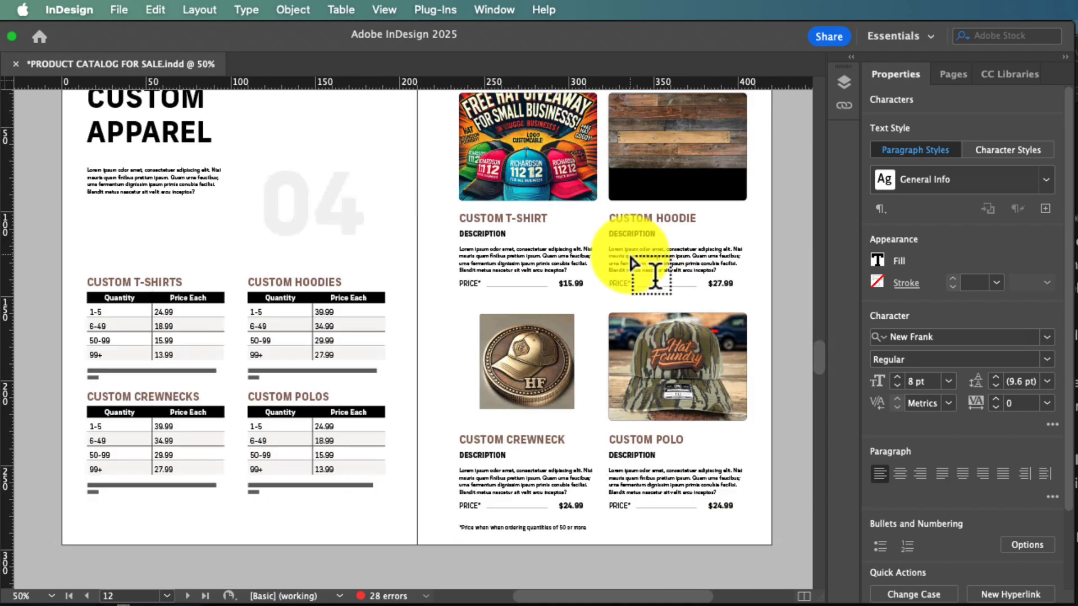
pyautogui.scroll(4, 631, 255)
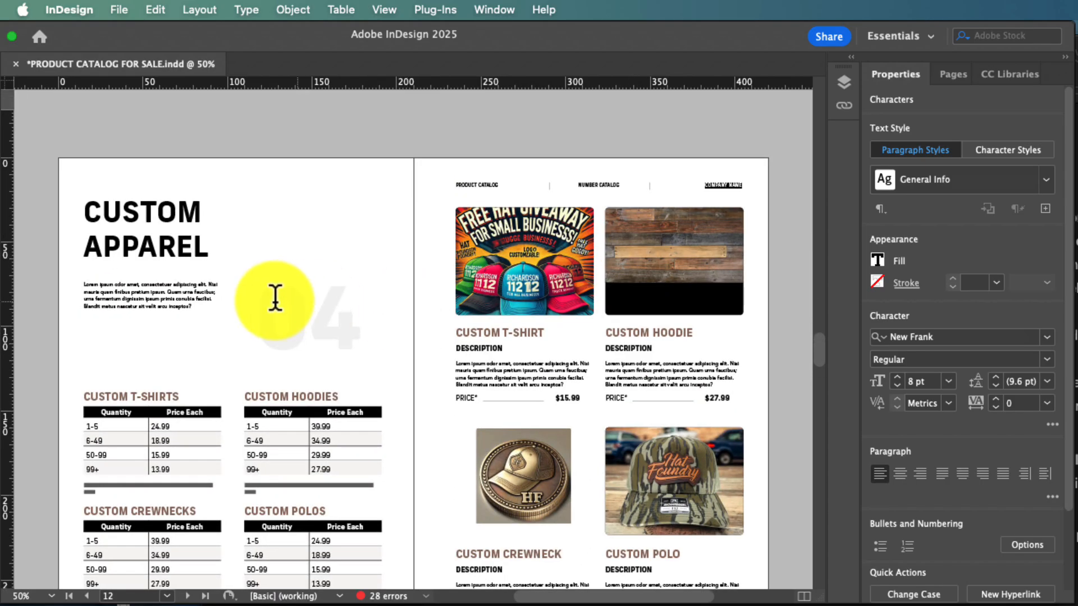
pyautogui.press('Escape')
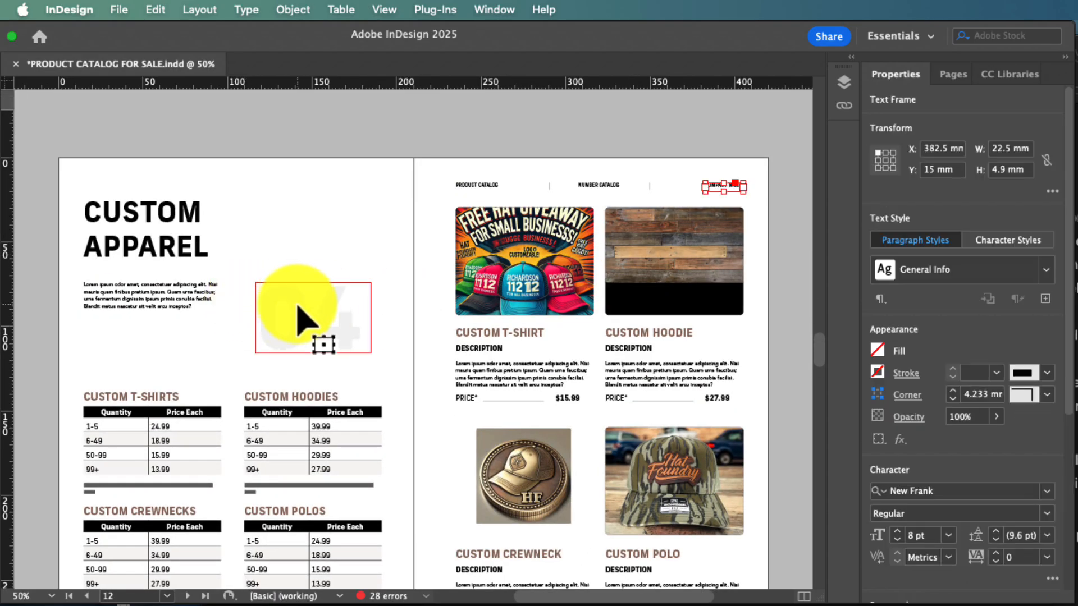
pyautogui.click(290, 323)
pyautogui.hscroll(-1, 293, 313)
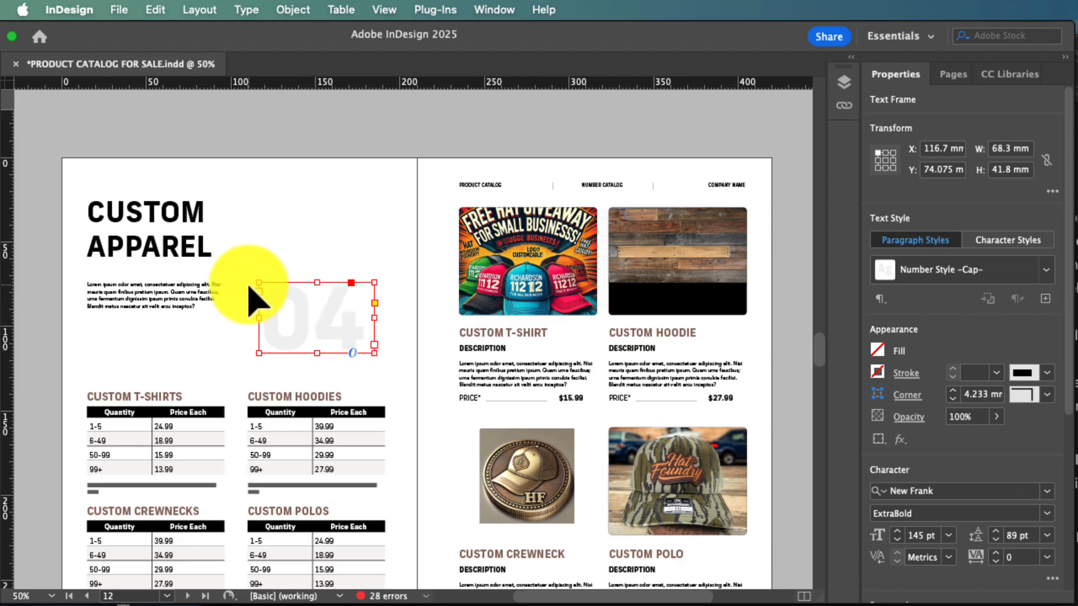
pyautogui.scroll(-4, 250, 289)
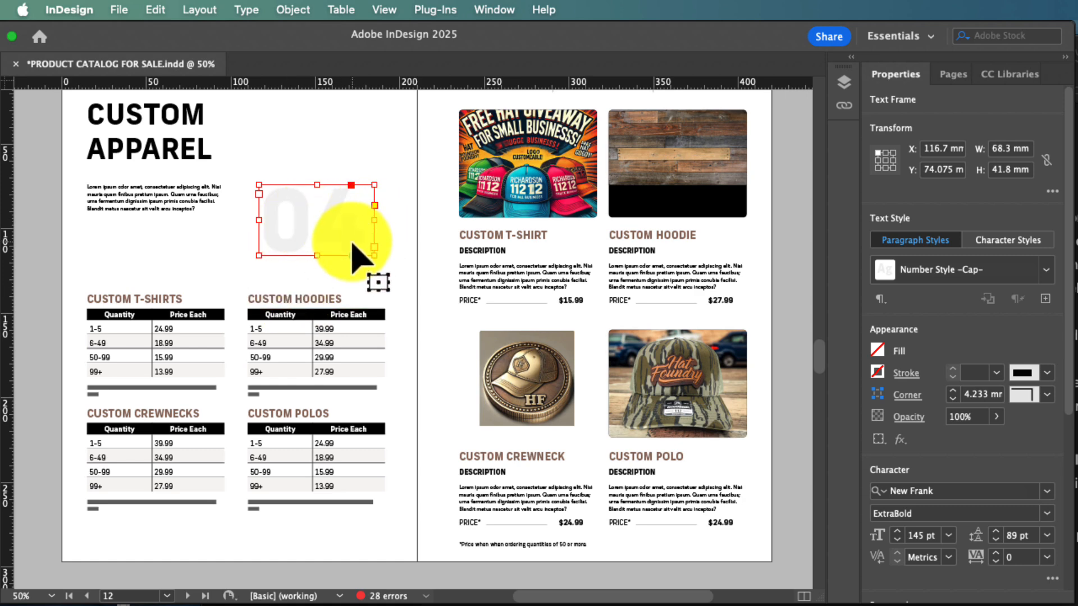
# - Look back through the earlier spreads to review the section numbers listed on the Contents page
pyautogui.scroll(5, 359, 261)
pyautogui.hscroll(2, 354, 253)
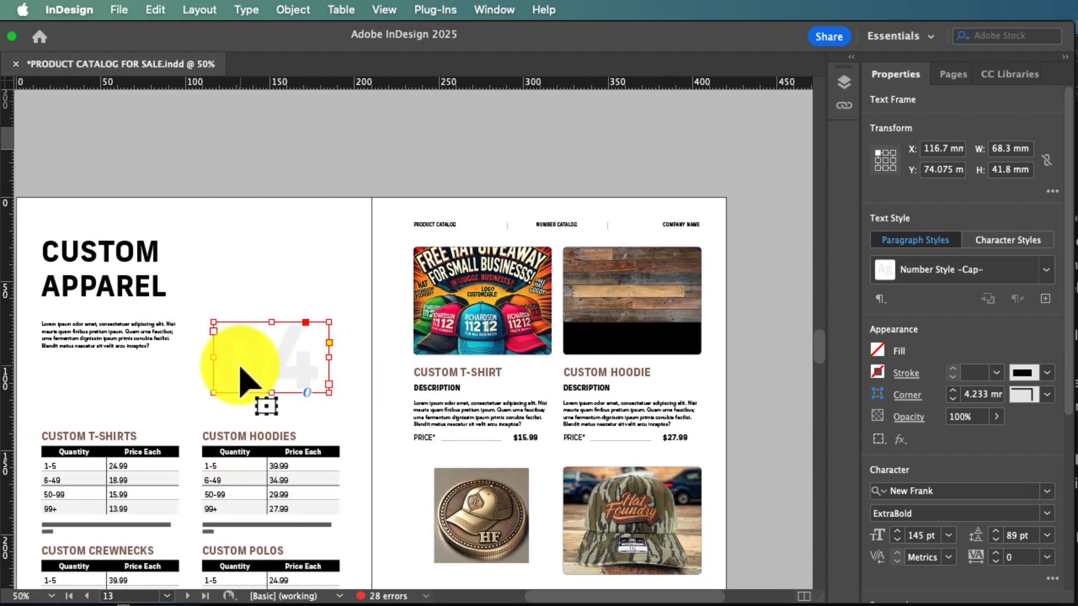
pyautogui.hscroll(-2, 241, 382)
pyautogui.scroll(20, 245, 383)
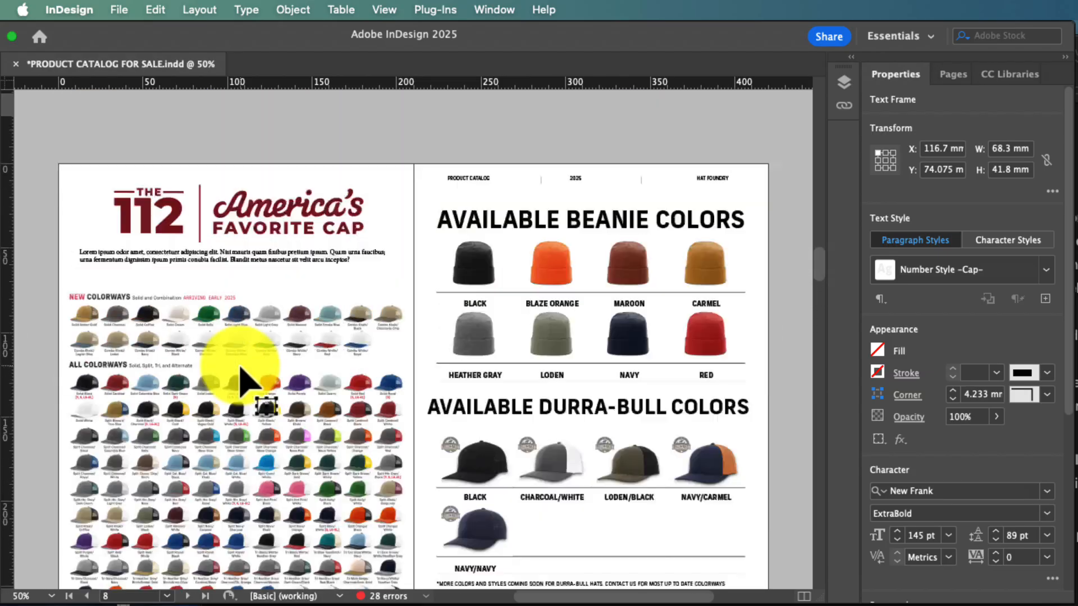
pyautogui.hscroll(-2, 240, 369)
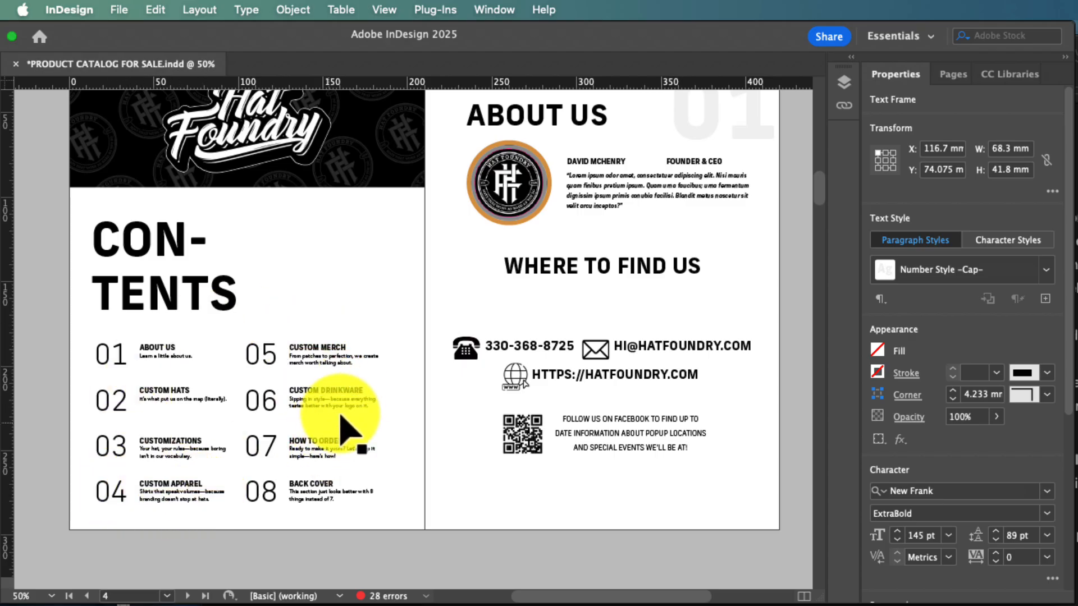
pyautogui.hscroll(-1, 332, 407)
# - Review the Custom Merch spread, checking its product images, entries and the color swatches under the wallet and keychains
pyautogui.scroll(-20, 301, 433)
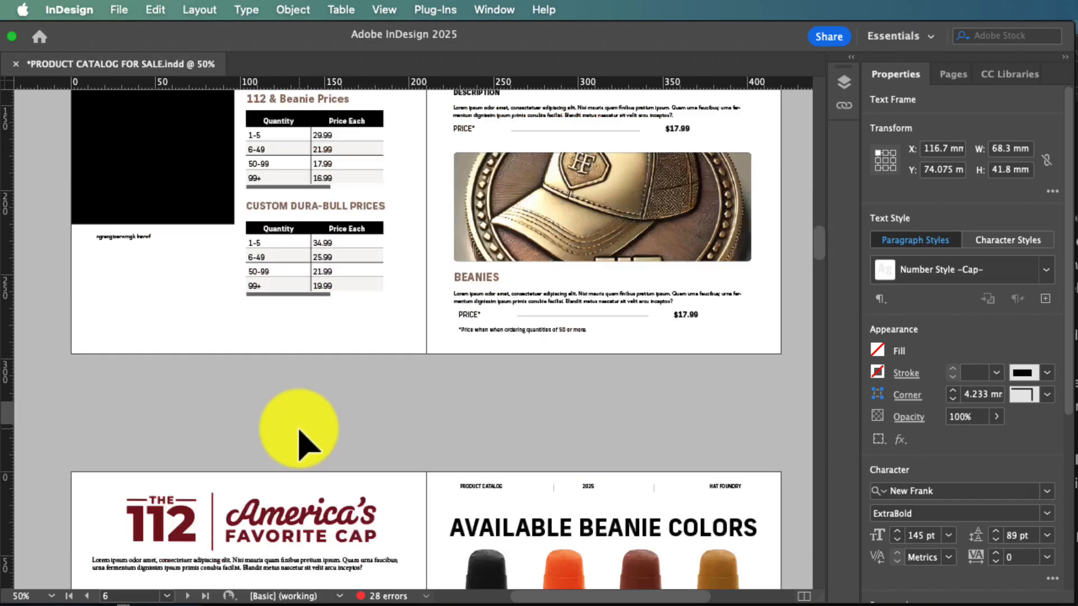
pyautogui.scroll(-10, 306, 445)
pyautogui.scroll(6, 306, 446)
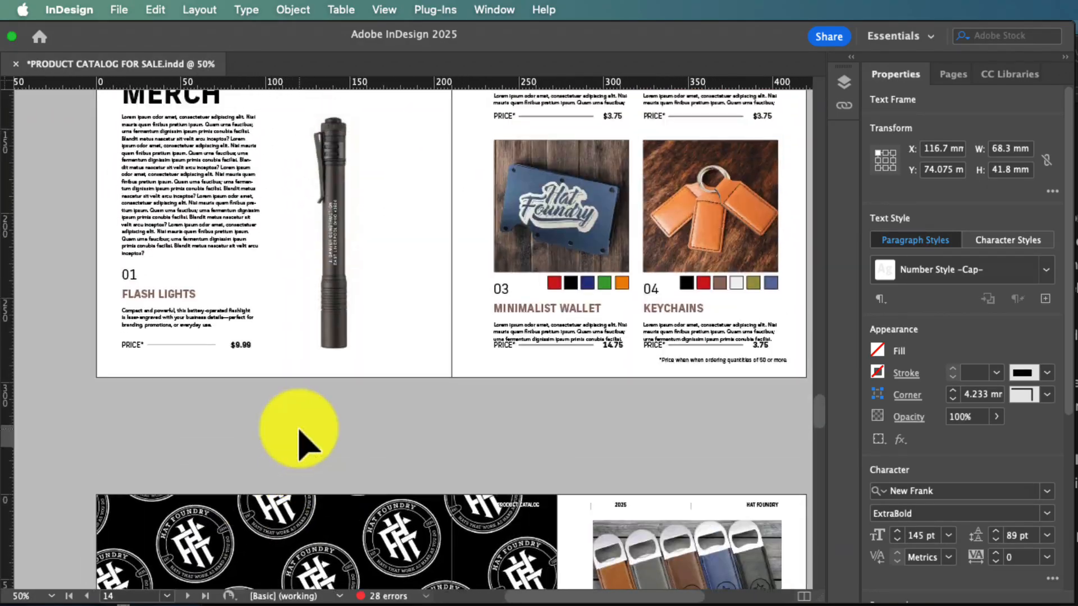
pyautogui.scroll(8, 299, 446)
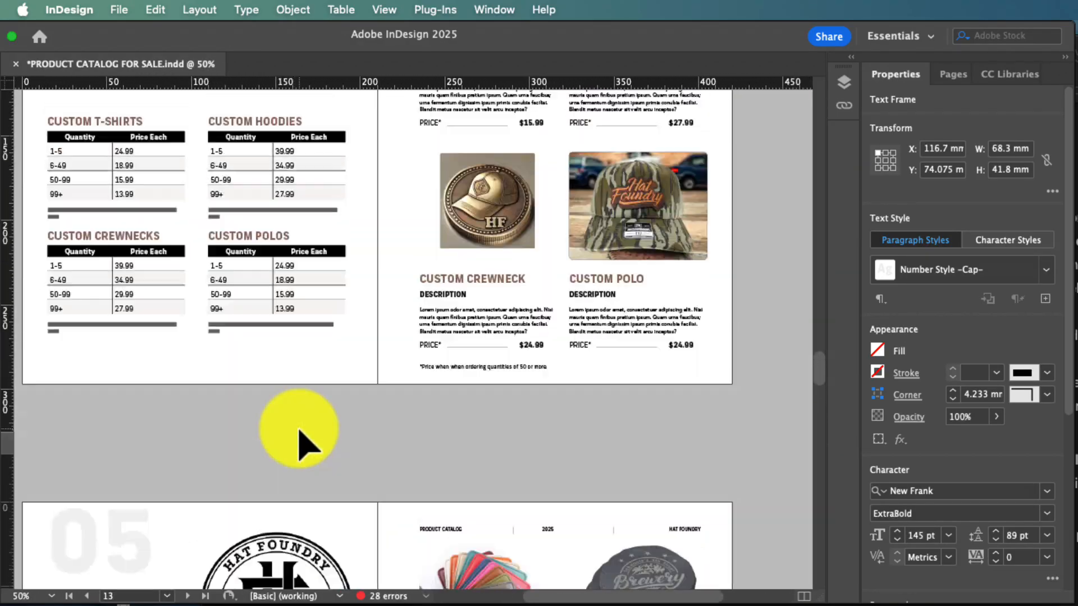
pyautogui.scroll(-7, 299, 446)
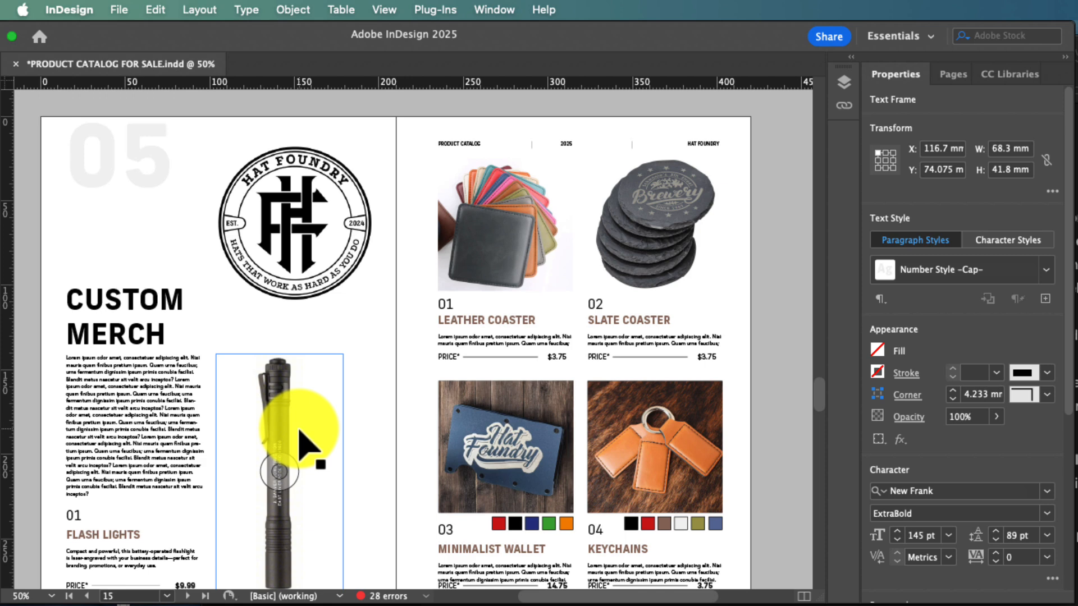
pyautogui.scroll(-5, 435, 410)
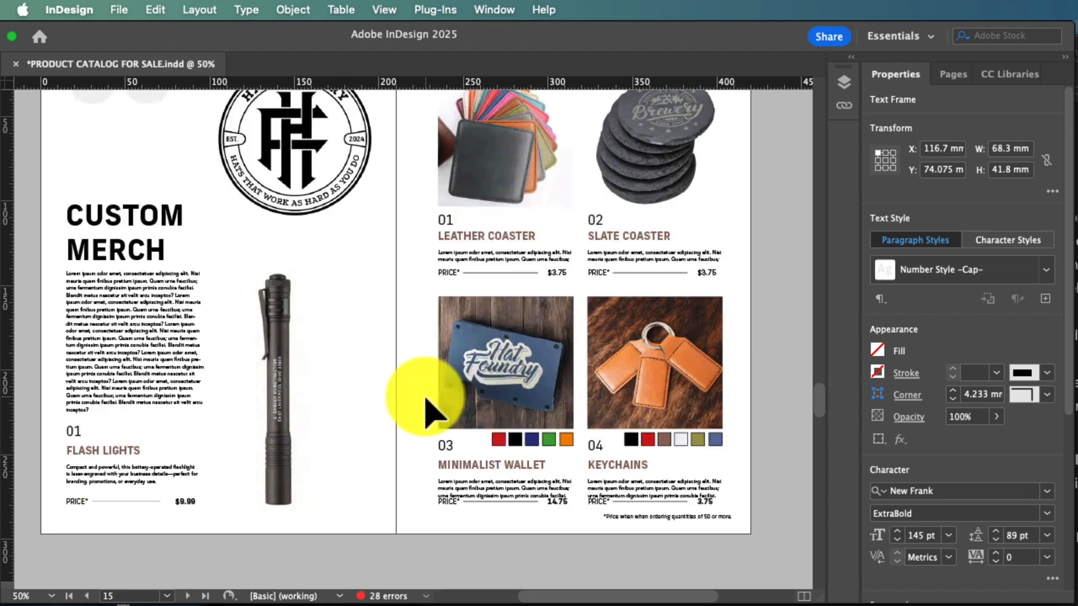
pyautogui.scroll(-10, 385, 408)
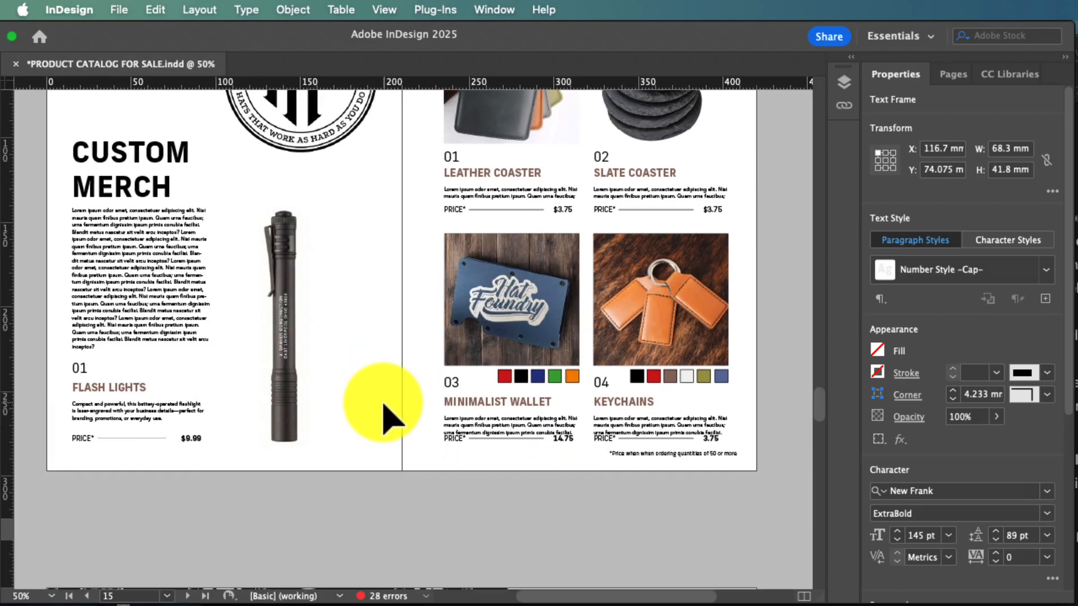
pyautogui.scroll(-8, 385, 408)
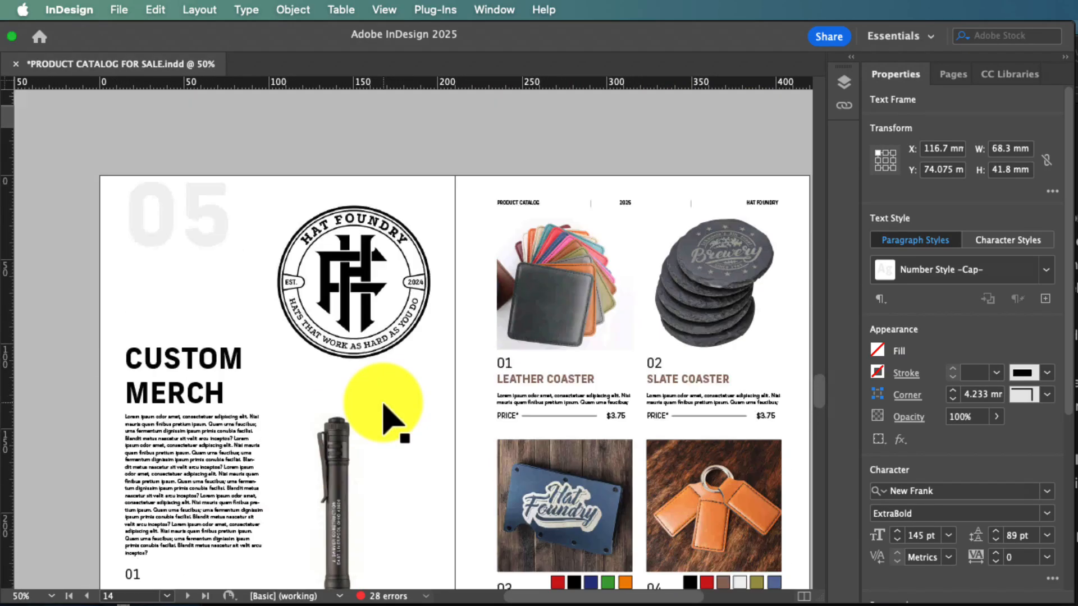
pyautogui.scroll(-12, 384, 410)
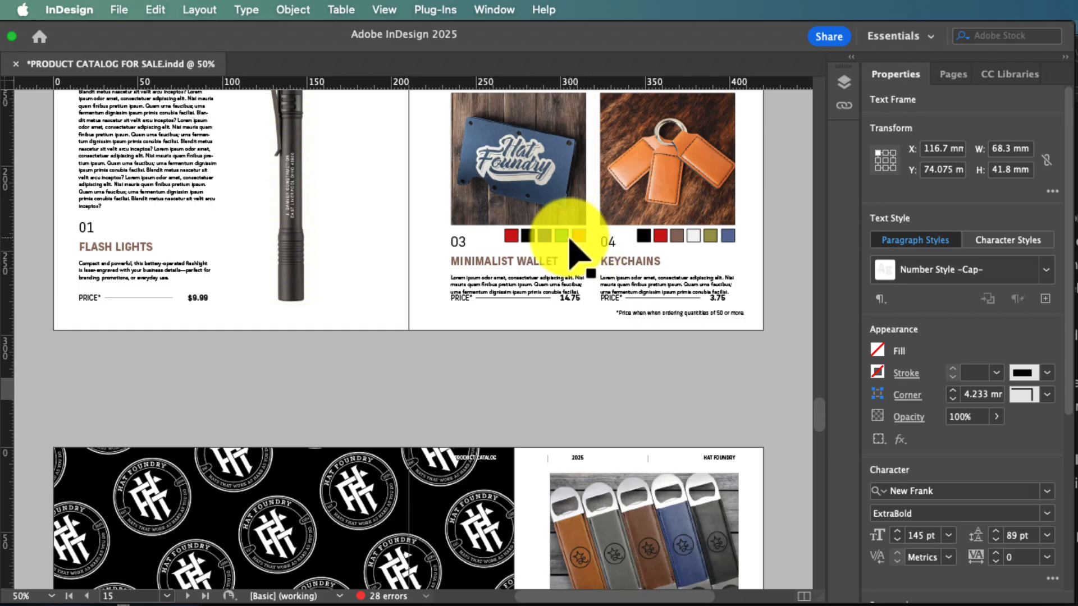
pyautogui.scroll(2, 584, 253)
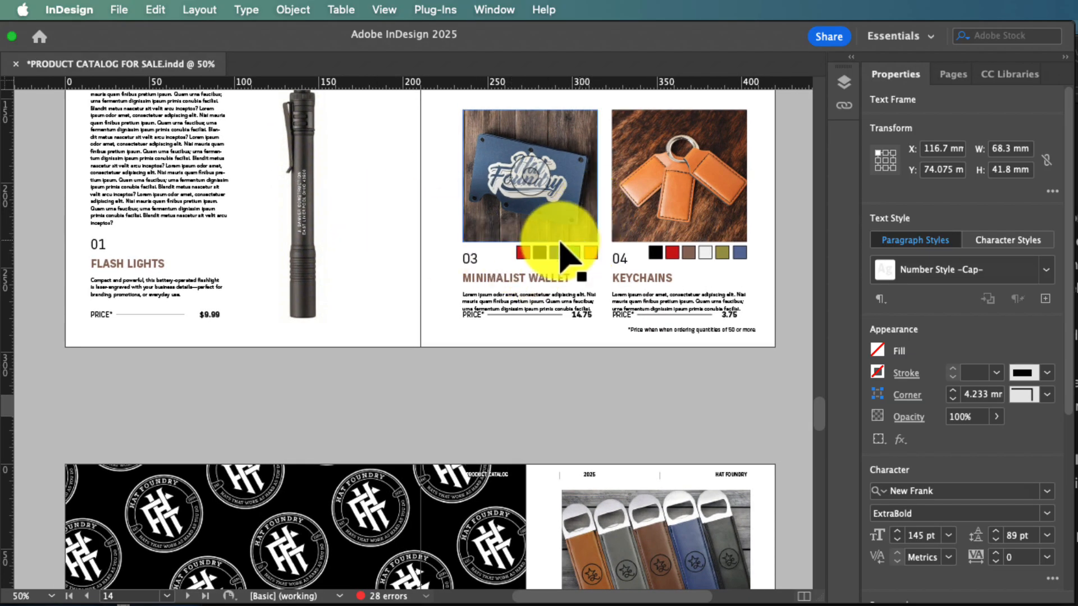
# - Draw a rectangular frame about 12.5 × 13.4 mm beside the flashlight image on the Custom Merch page
pyautogui.click(505, 397)
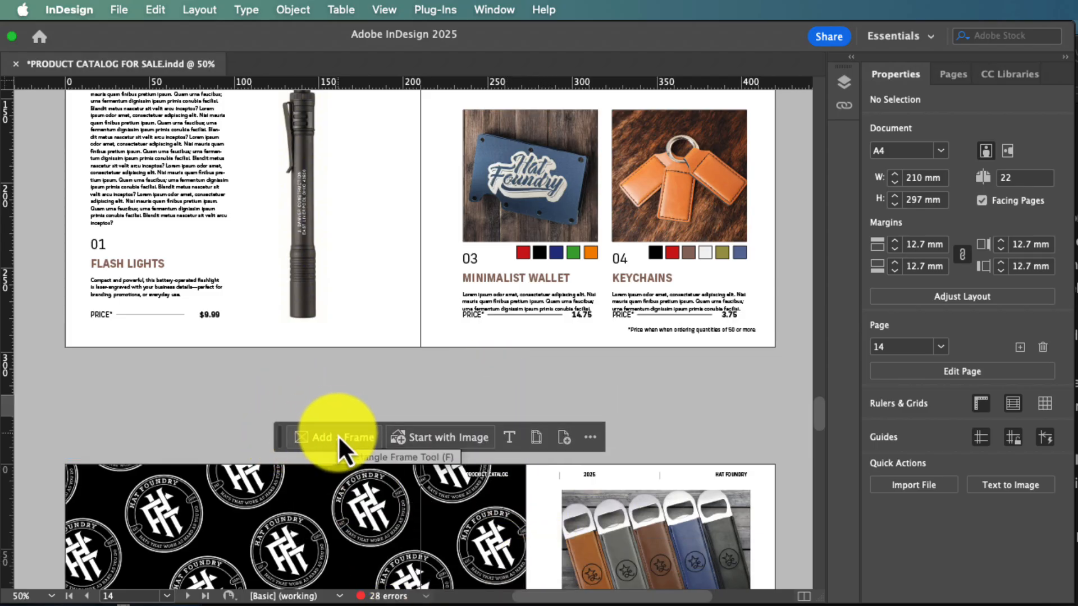
pyautogui.click(335, 437)
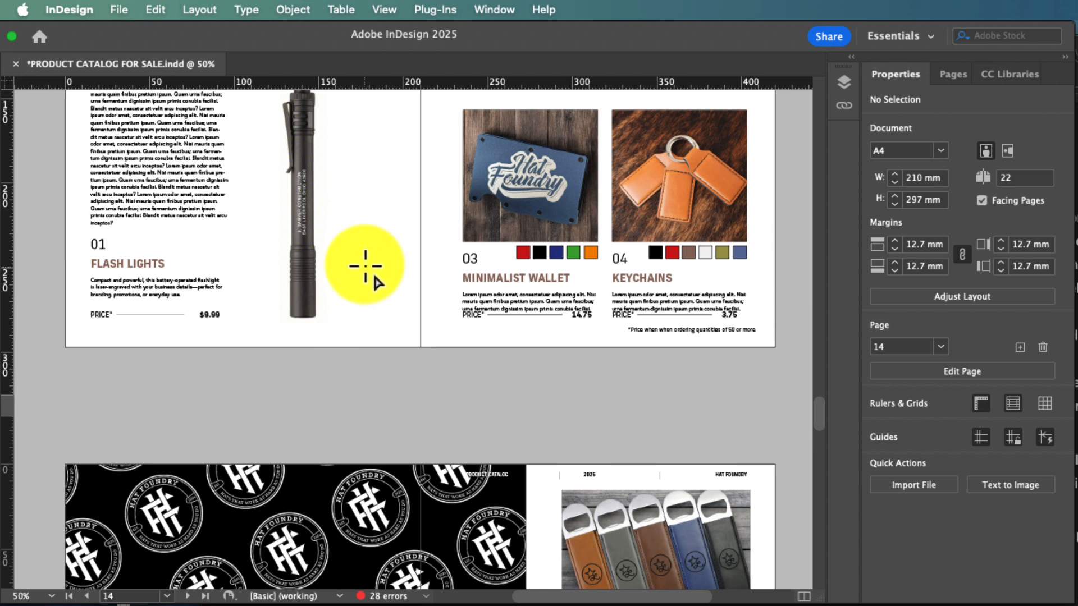
pyautogui.moveTo(364, 260); pyautogui.dragTo(385, 282)
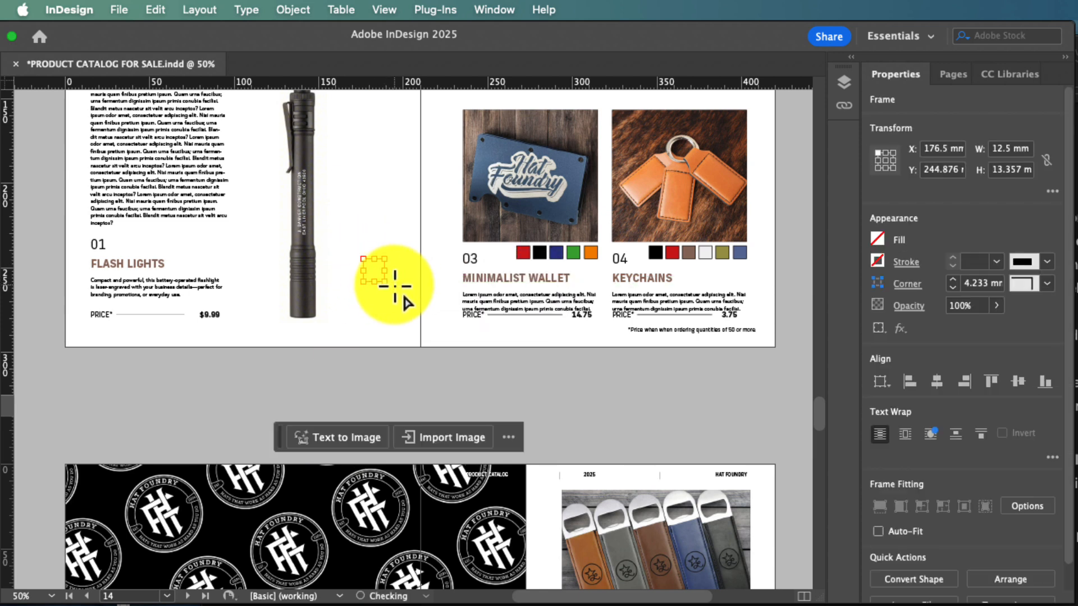
# - Fill the small rectangular frame beside the flashlight with the dark blue r46g69b89 swatch
pyautogui.click(878, 240)
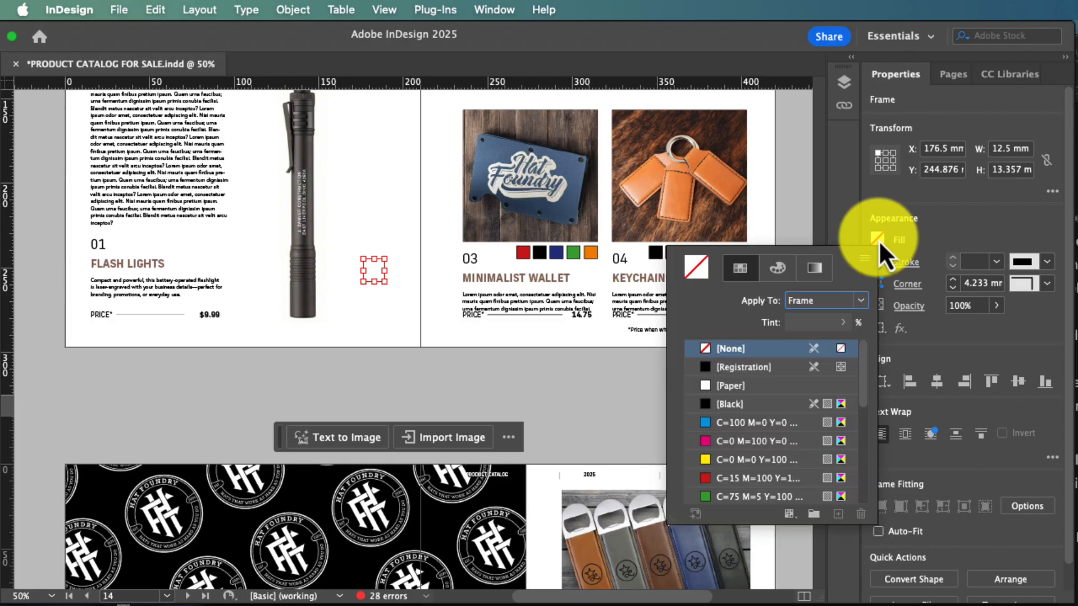
pyautogui.click(741, 461)
pyautogui.scroll(-5, 741, 462)
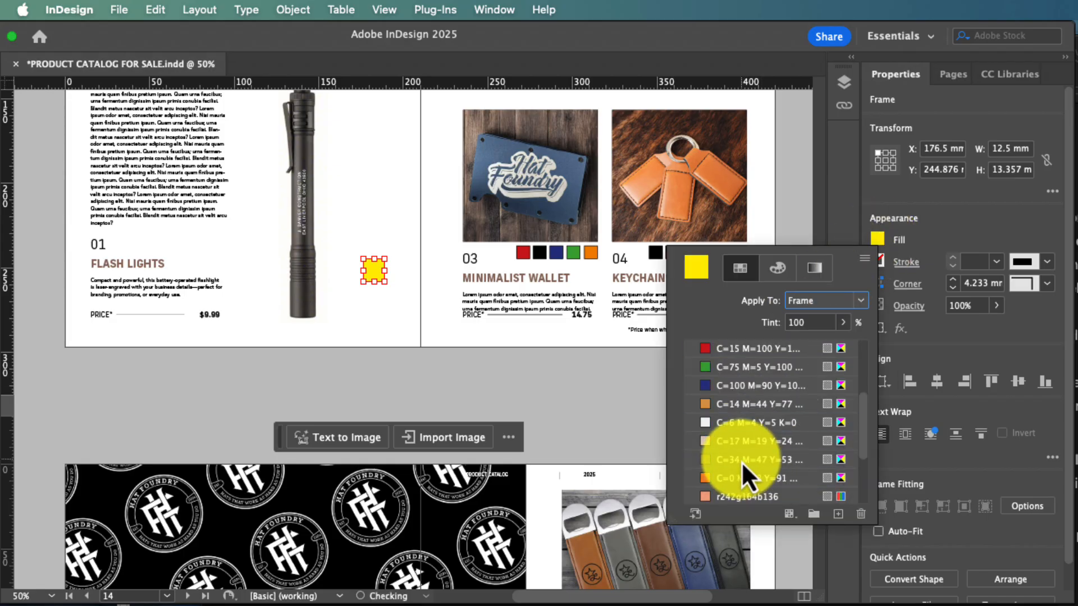
pyautogui.click(740, 462)
pyautogui.click(741, 425)
pyautogui.scroll(-2, 741, 425)
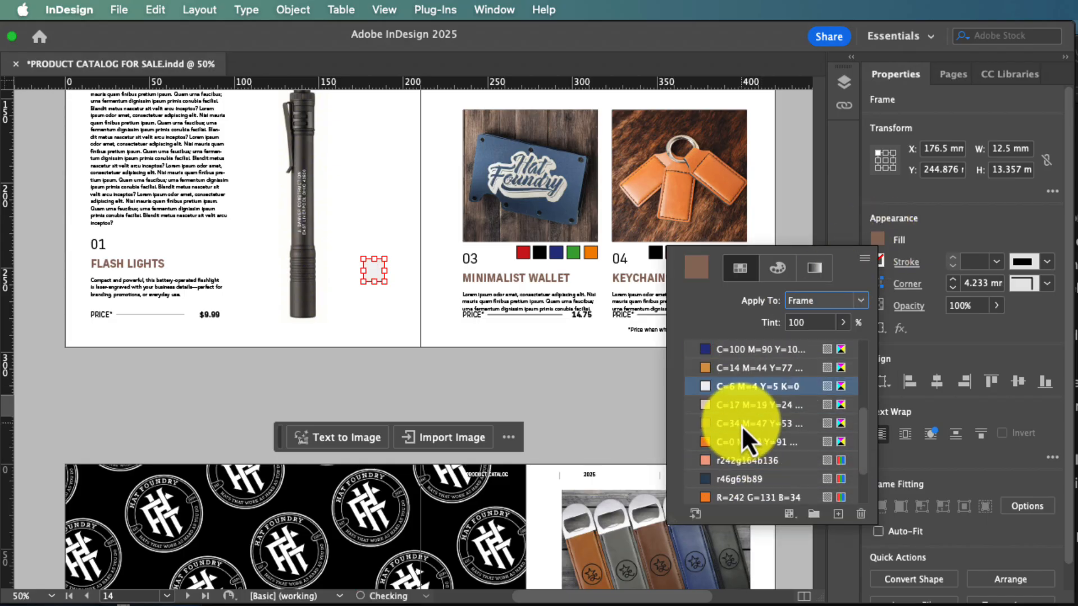
pyautogui.click(740, 479)
pyautogui.scroll(3, 740, 480)
pyautogui.click(469, 352)
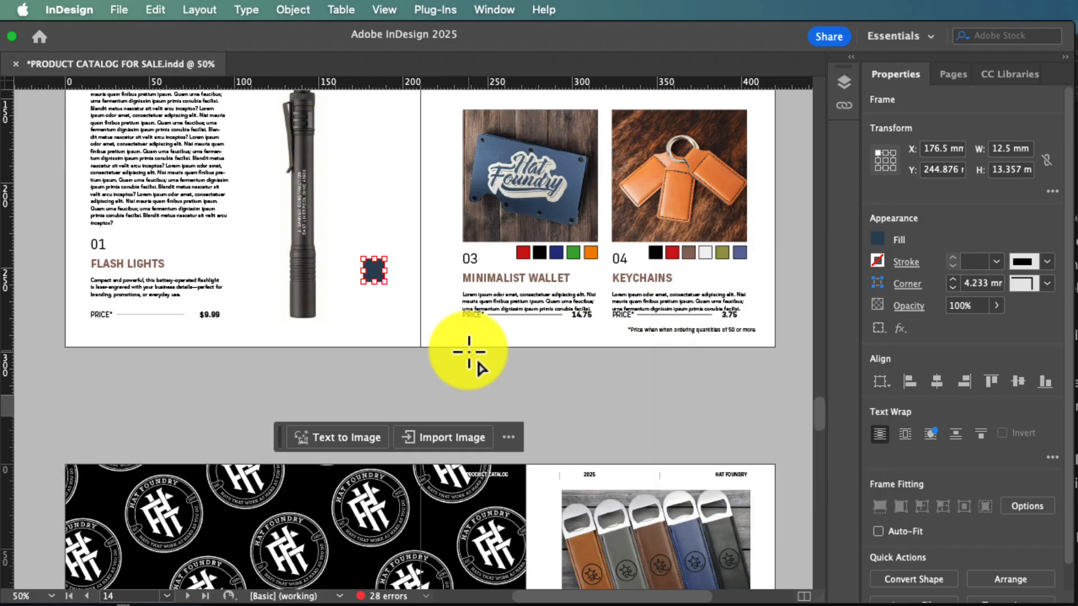
pyautogui.click(339, 302)
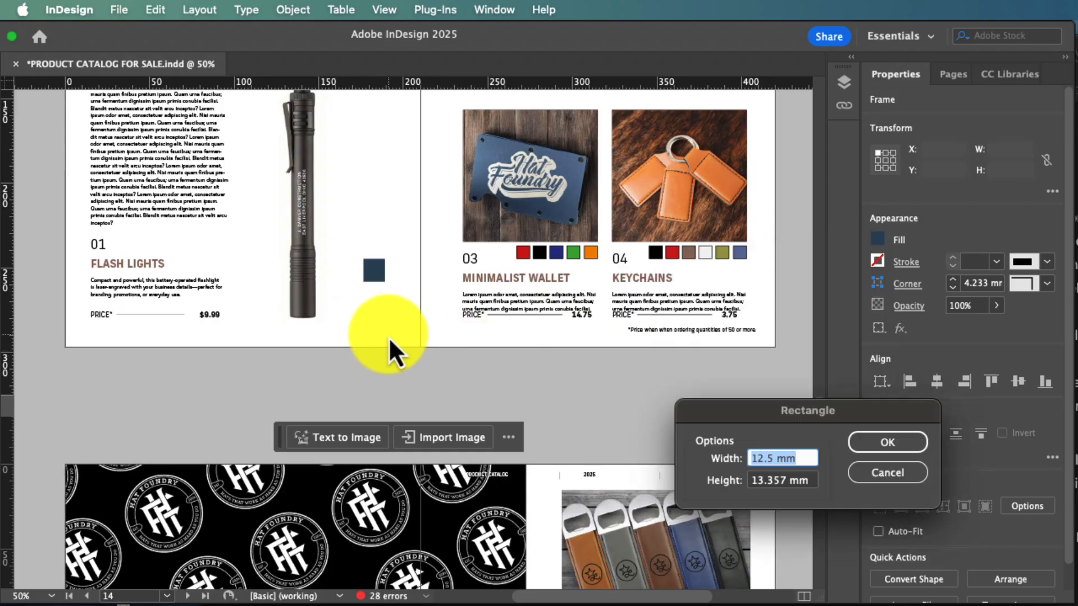
pyautogui.press('Escape')
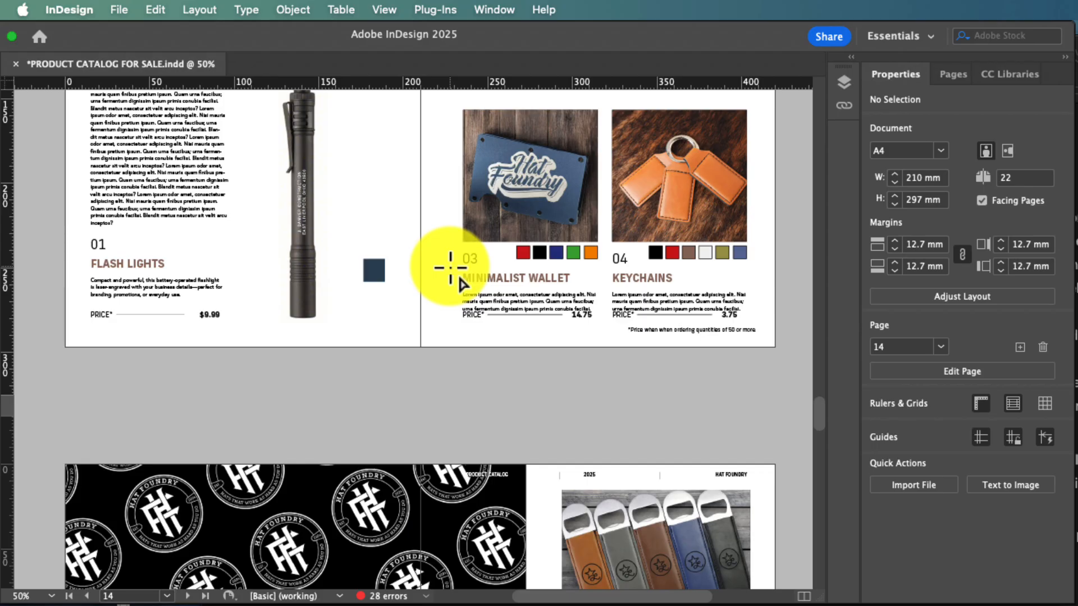
# - Duplicate the red color swatch under the minimalist wallet and align the copy at the start of the row, at about X 256.9 mm, Y 237.1 mm
pyautogui.press('v')
pyautogui.click(522, 252)
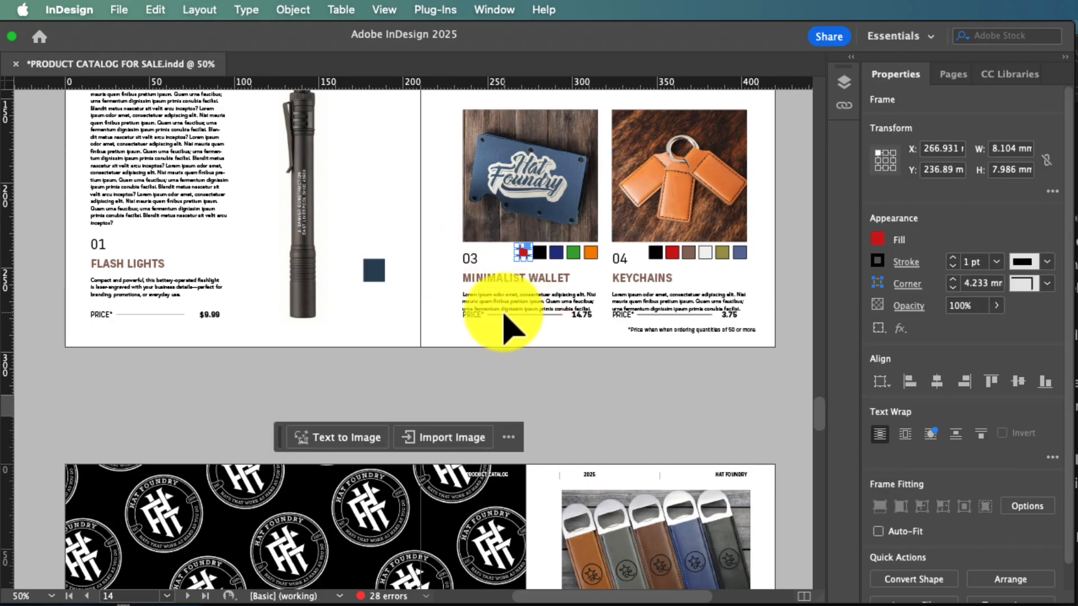
pyautogui.moveTo(522, 253)
pyautogui.mouseDown()
pyautogui.moveTo(424, 251)
pyautogui.moveTo(507, 256)
pyautogui.mouseUp()
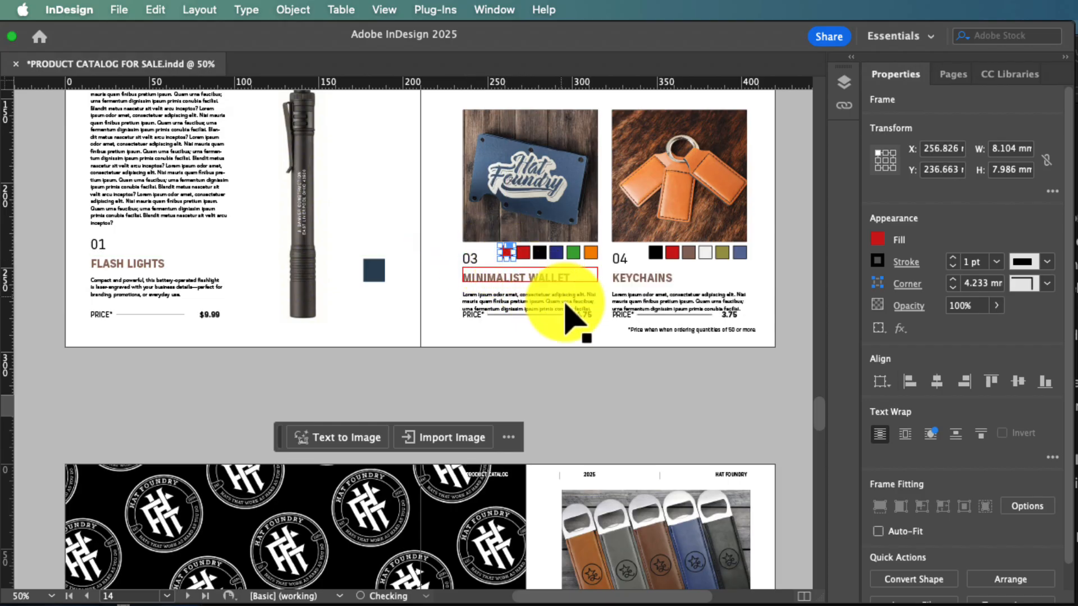
pyautogui.click(553, 375)
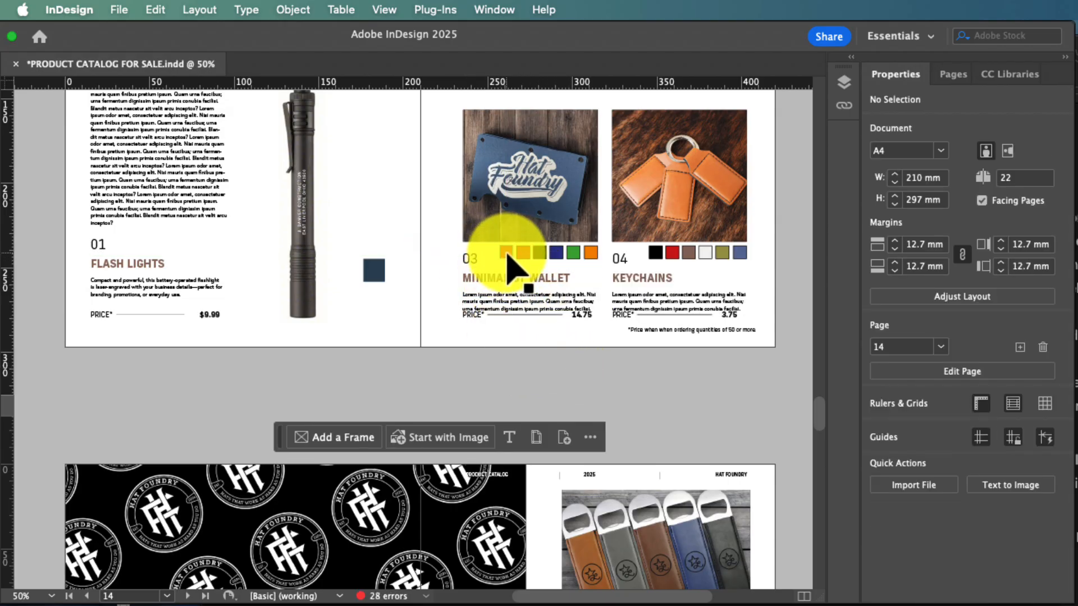
pyautogui.moveTo(507, 258); pyautogui.dragTo(508, 259)
pyautogui.hscroll(-3, 565, 308)
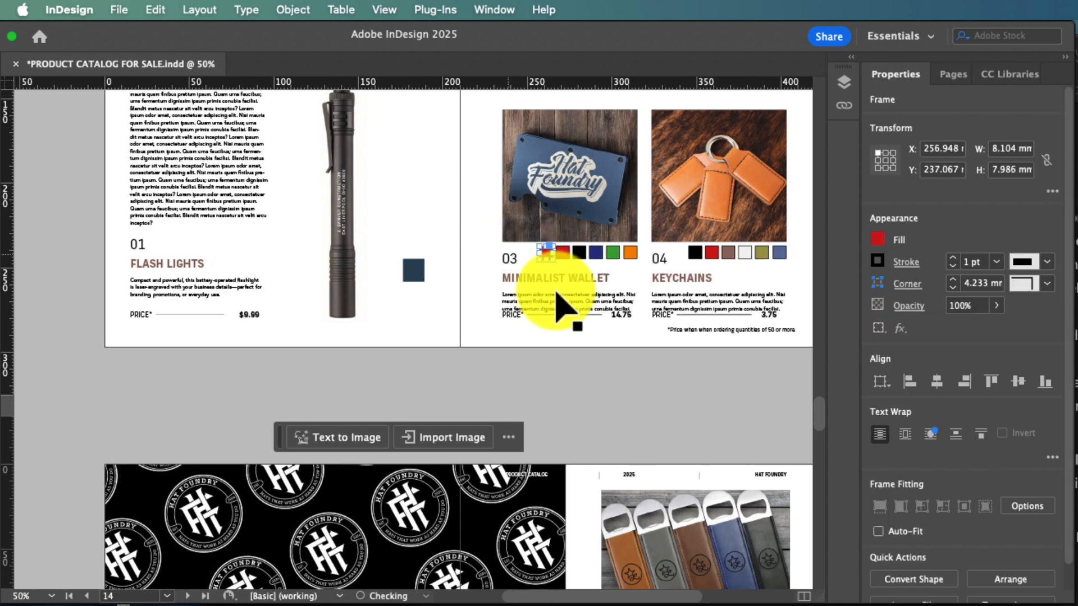
pyautogui.click(613, 368)
# - Delete the repeating logo pattern image from the large frame on the bottle openers spread
pyautogui.scroll(-10, 615, 371)
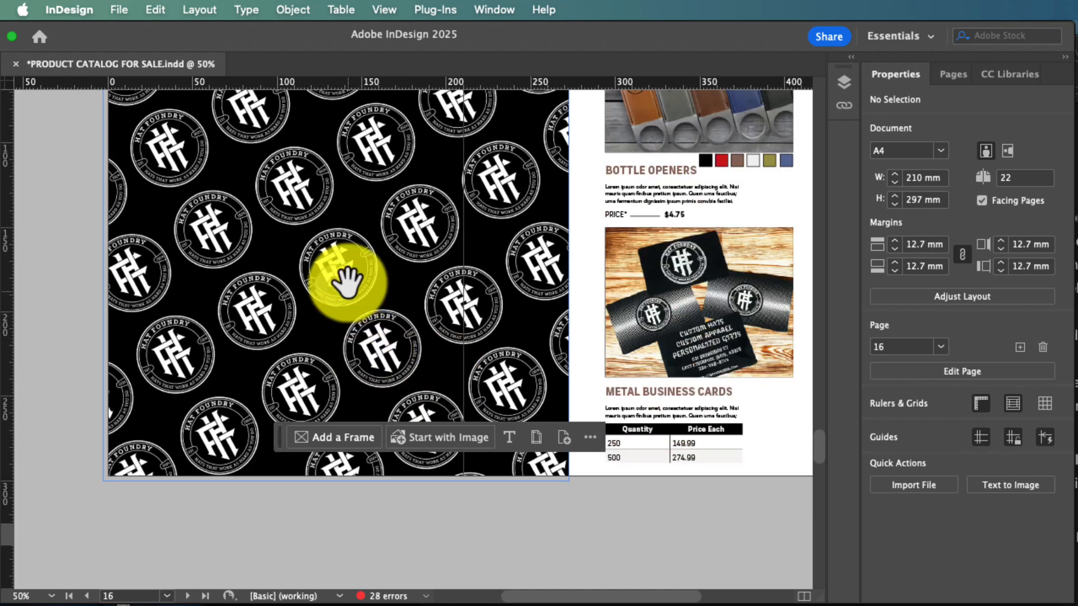
pyautogui.click(385, 284)
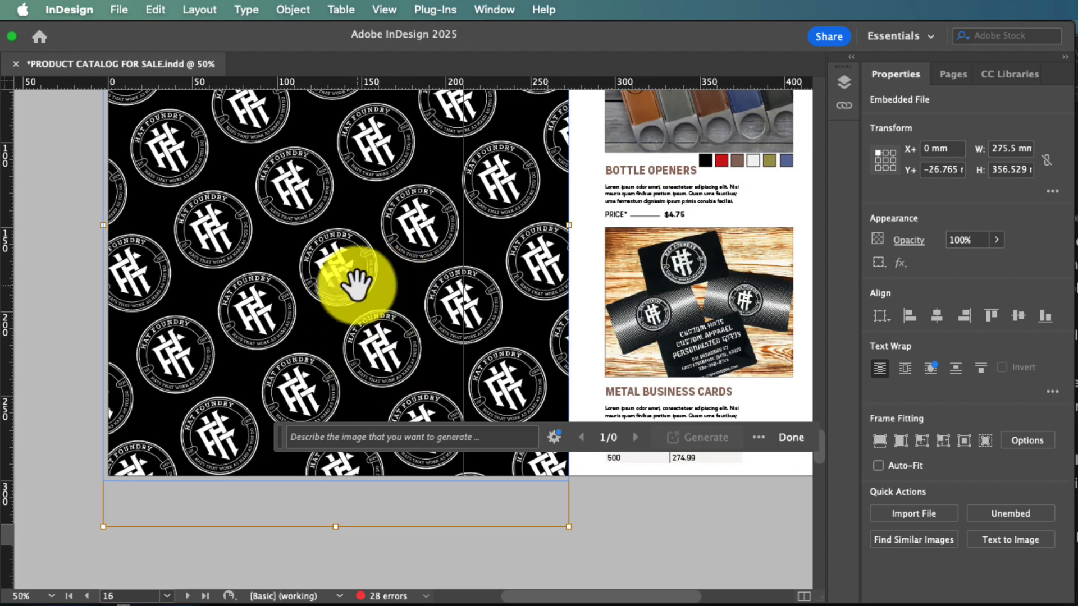
pyautogui.scroll(5, 356, 284)
pyautogui.hscroll(2, 356, 283)
pyautogui.scroll(-5, 356, 283)
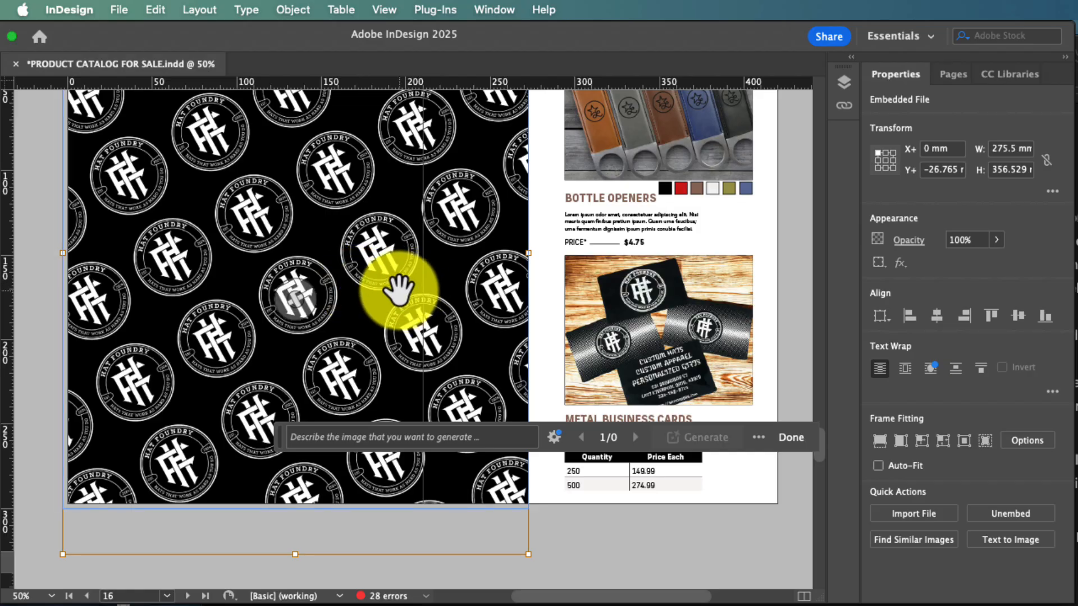
pyautogui.scroll(-3, 278, 300)
pyautogui.hscroll(-1, 277, 301)
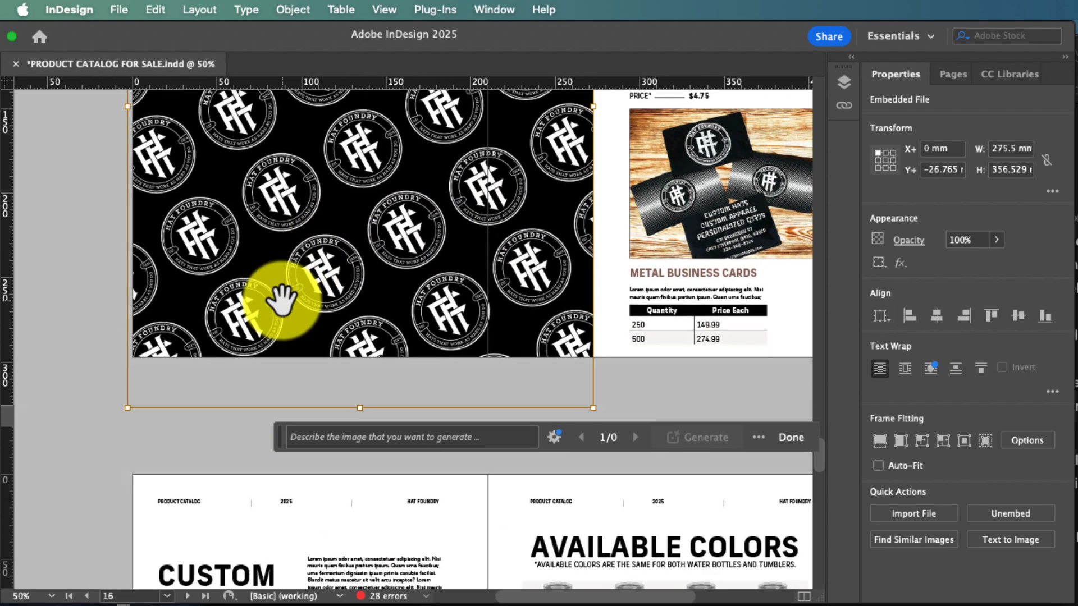
pyautogui.scroll(5, 280, 301)
pyautogui.hscroll(1, 281, 300)
pyautogui.scroll(3, 281, 300)
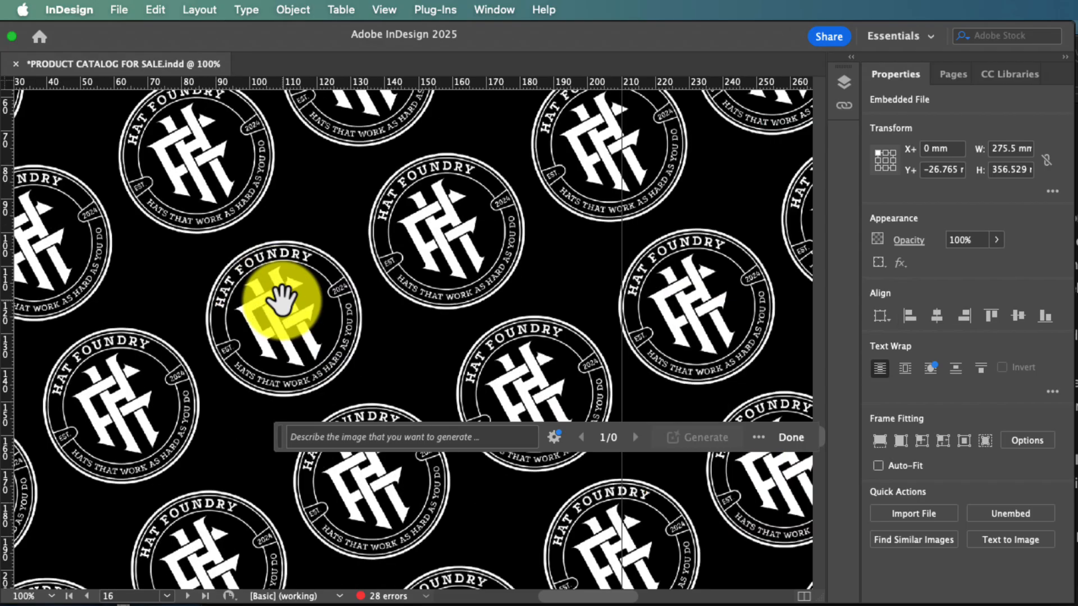
pyautogui.scroll(-5, 281, 300)
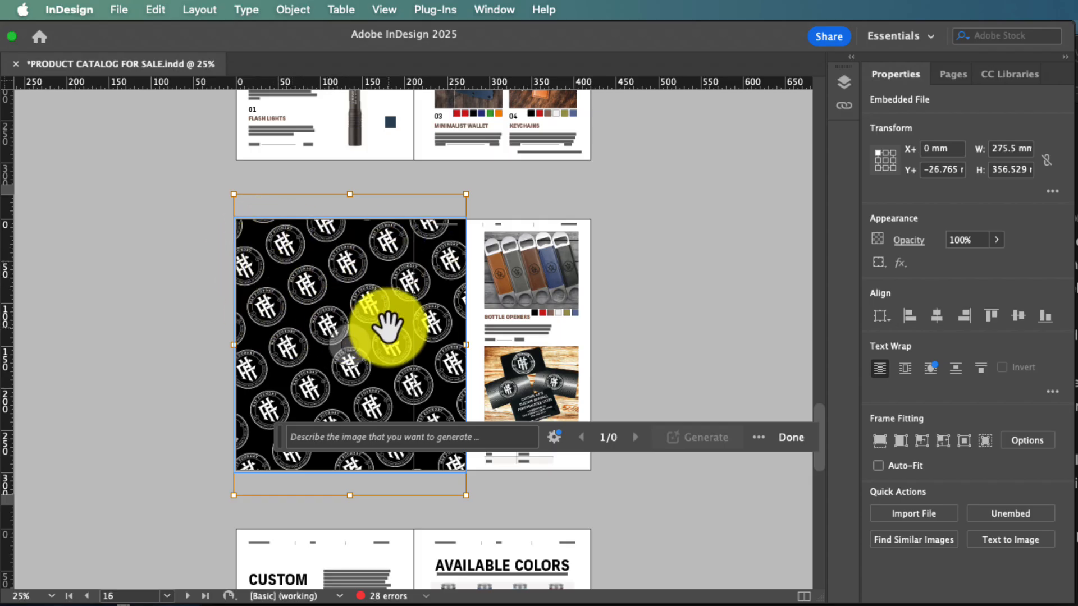
pyautogui.press('Delete')
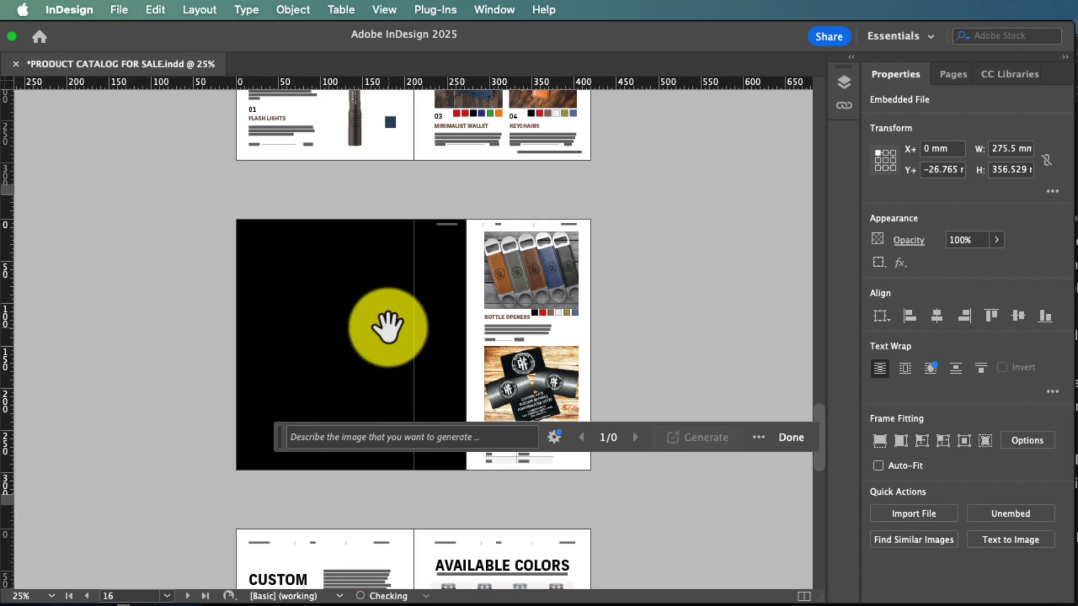
# - Try Paper, magenta and red fills on the emptied black frame, finishing with the yellow C=0 M=0 Y=100 swatch
pyautogui.click(331, 339)
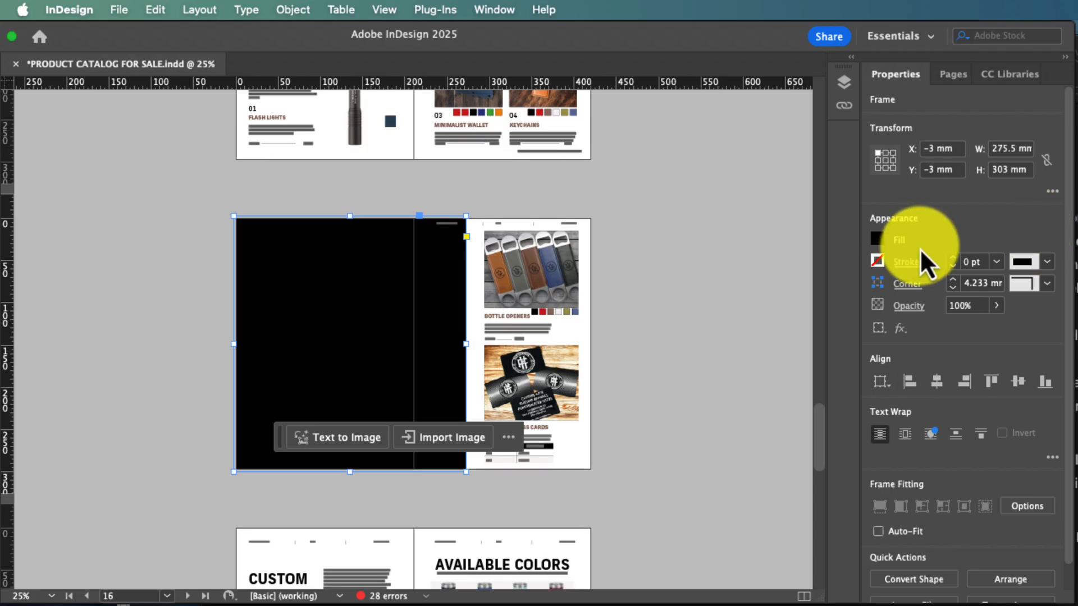
pyautogui.click(878, 240)
pyautogui.click(743, 386)
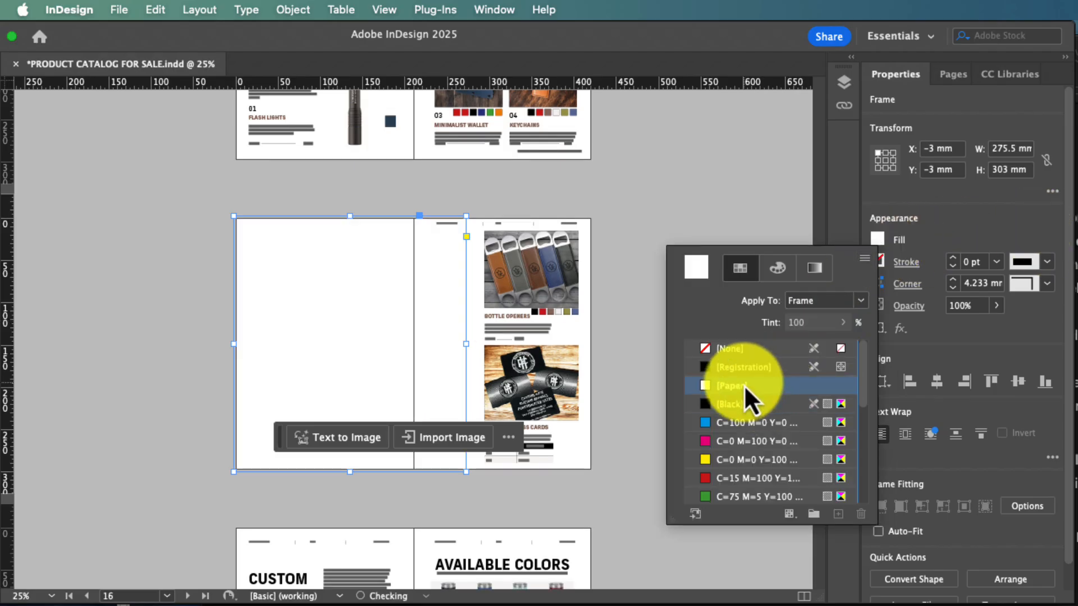
pyautogui.click(753, 442)
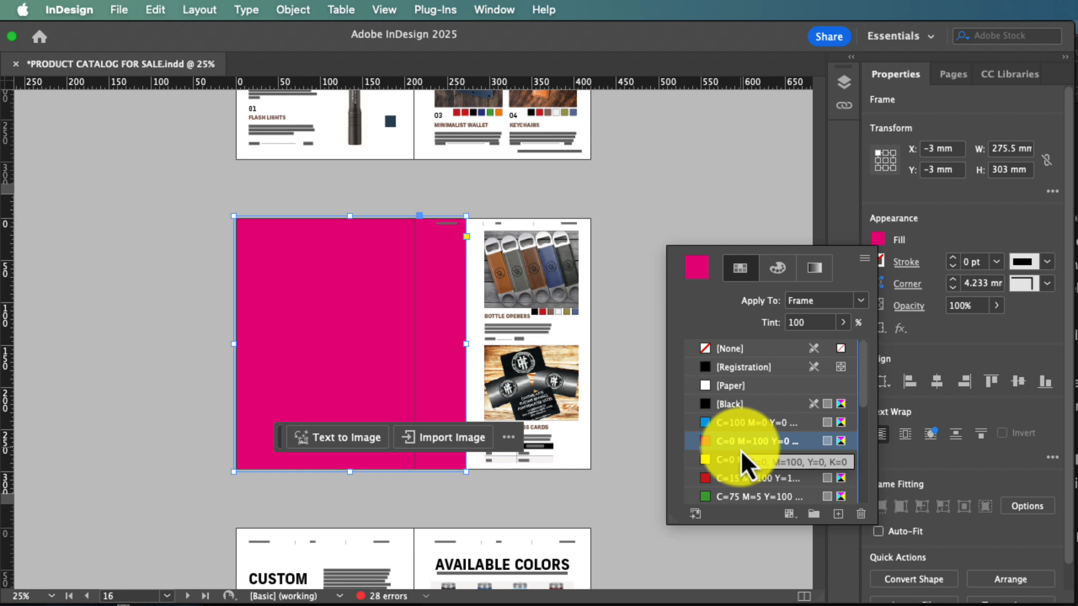
pyautogui.click(738, 478)
pyautogui.scroll(-2, 735, 449)
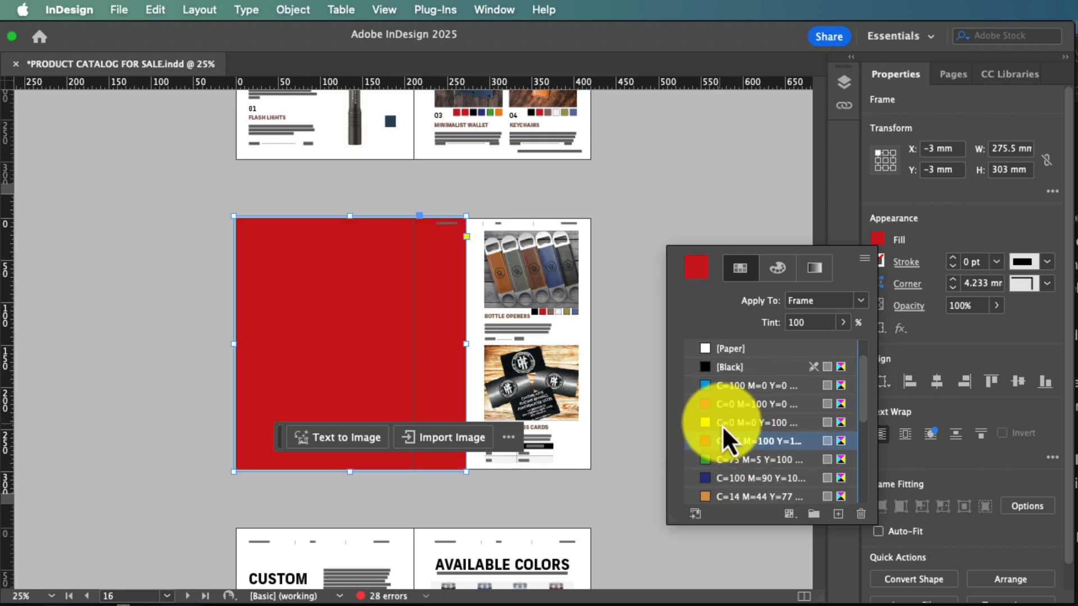
pyautogui.click(723, 424)
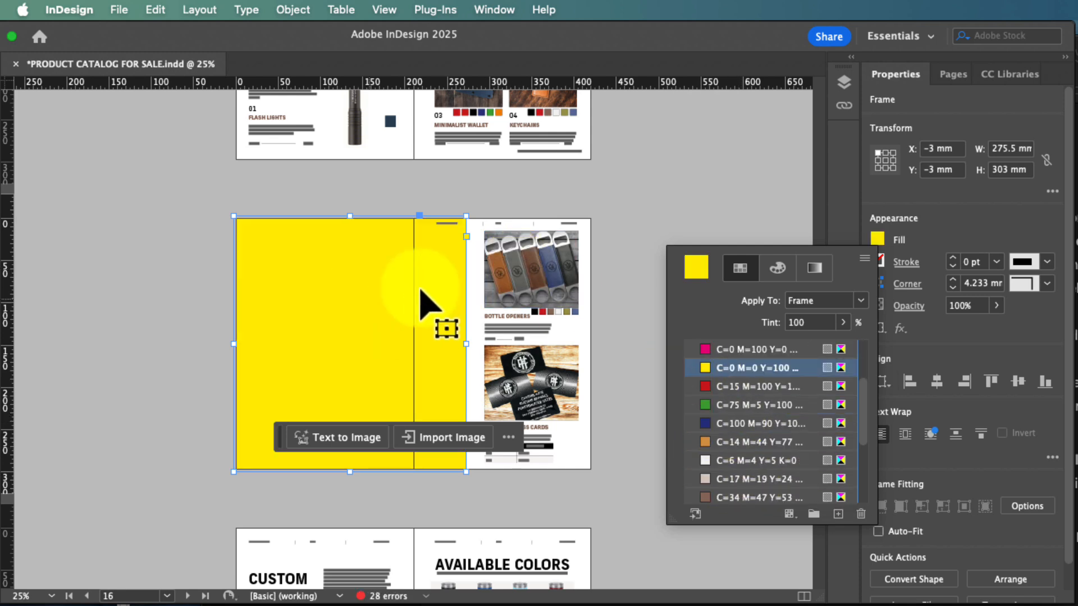
pyautogui.click(630, 235)
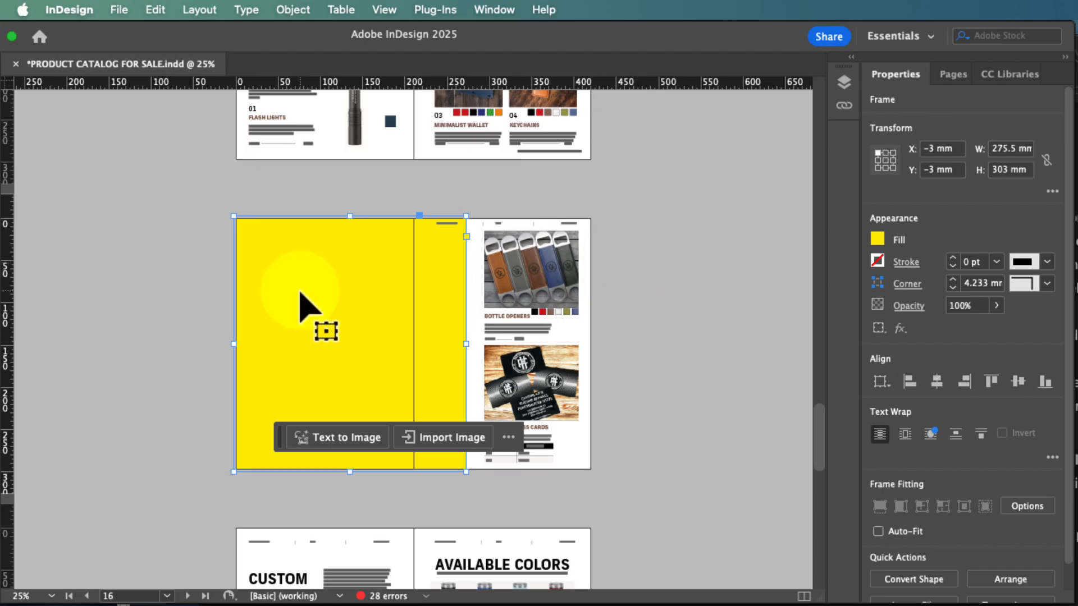
# - Delete the large colored frame from the bottle openers spread
pyautogui.press('Delete')
pyautogui.scroll(3, 368, 310)
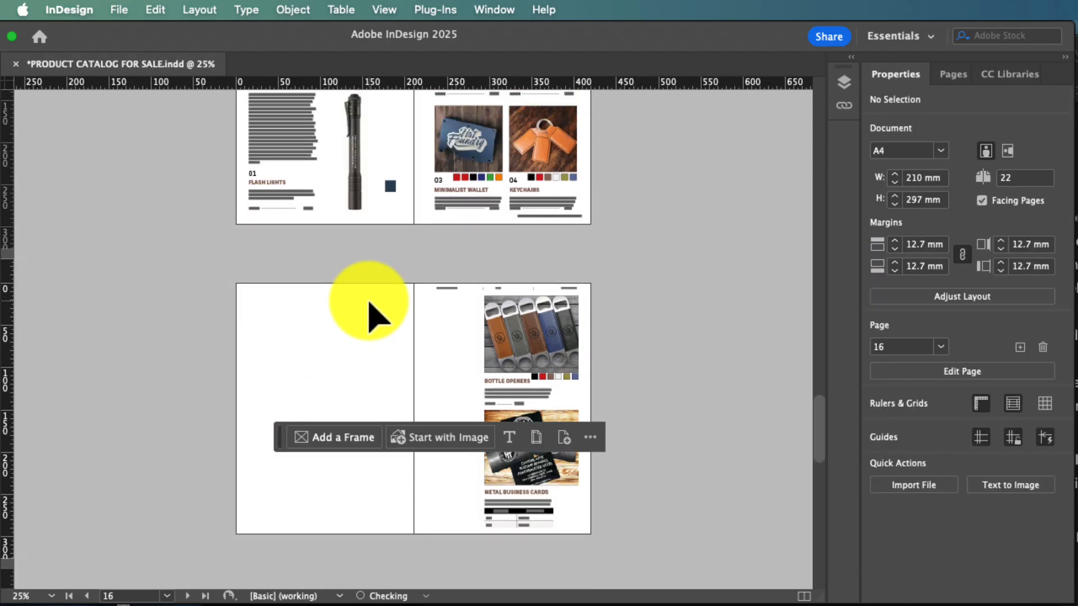
pyautogui.scroll(-3, 427, 351)
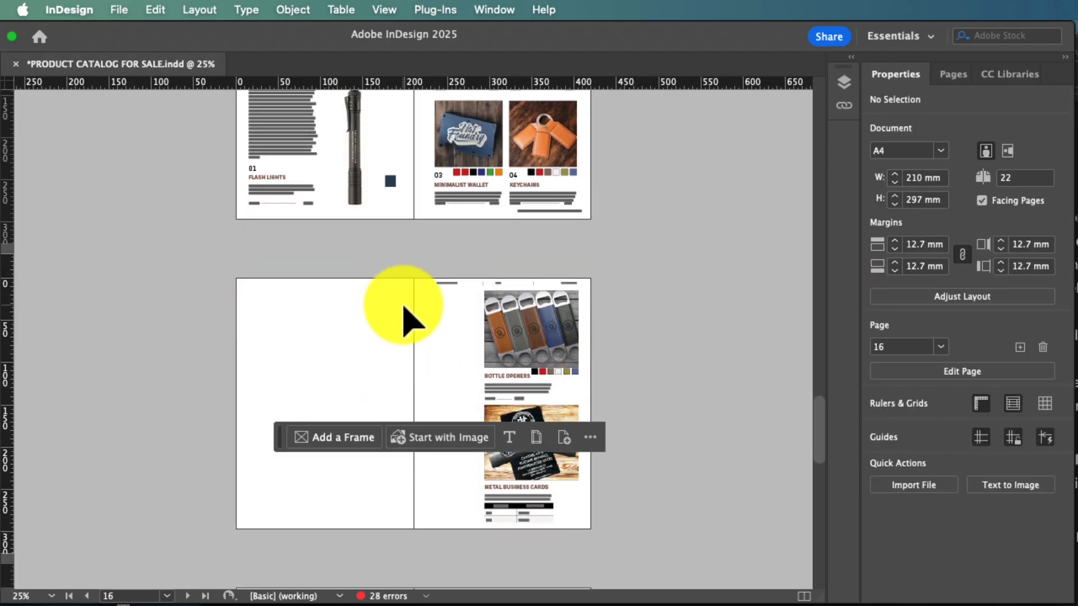
# - Copy the Bottle Openers image, swatches and text onto the blank facing page, placed at about X 15 mm, Y 16.9 mm
pyautogui.scroll(-2, 325, 300)
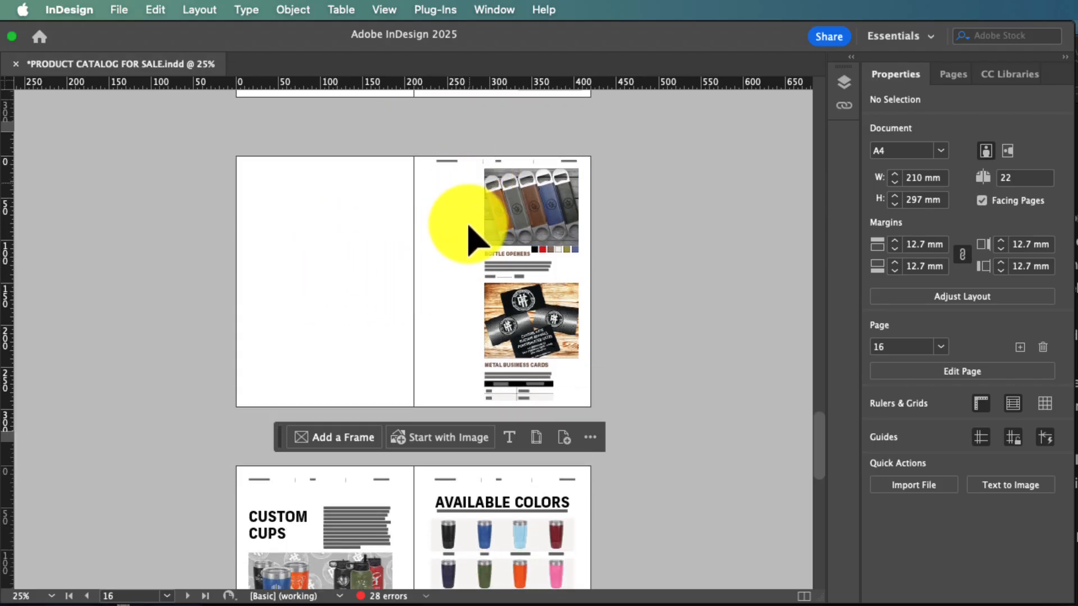
pyautogui.moveTo(465, 281); pyautogui.dragTo(609, 169)
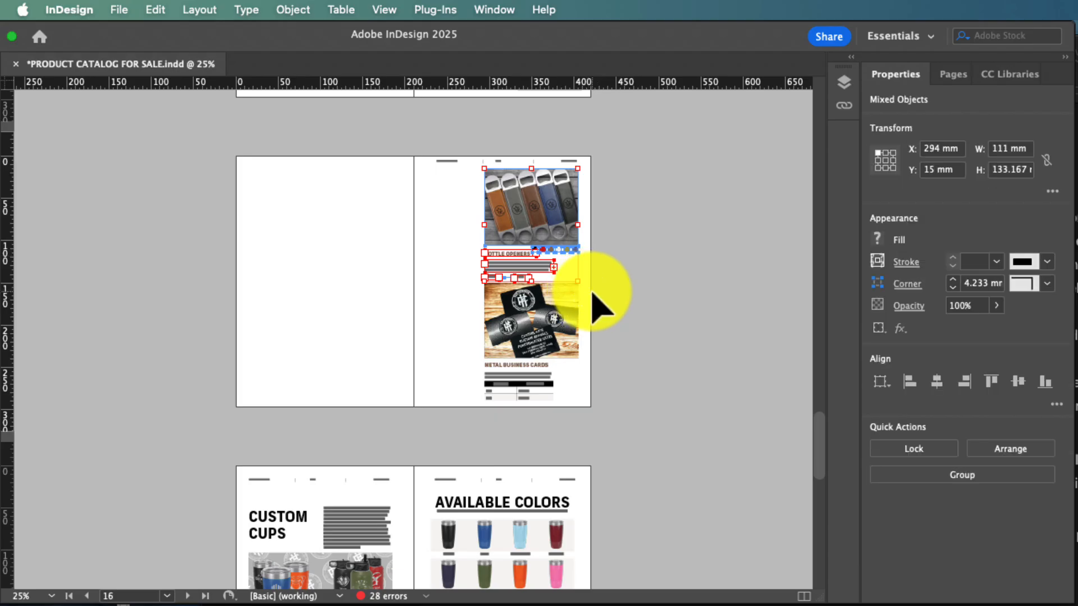
pyautogui.click(333, 260)
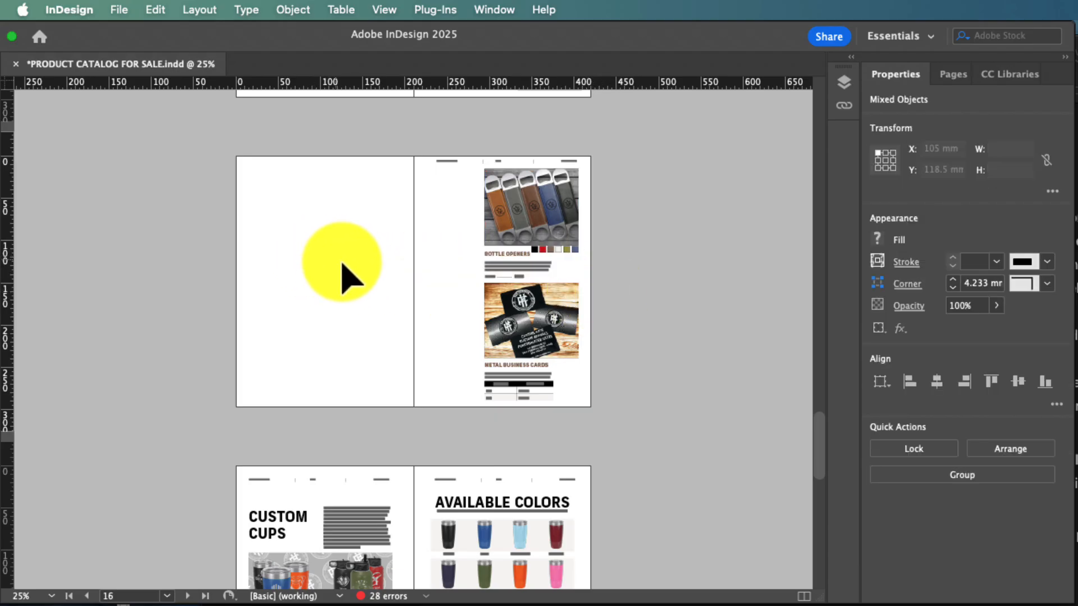
pyautogui.press('super+v')
pyautogui.moveTo(429, 288); pyautogui.dragTo(313, 235)
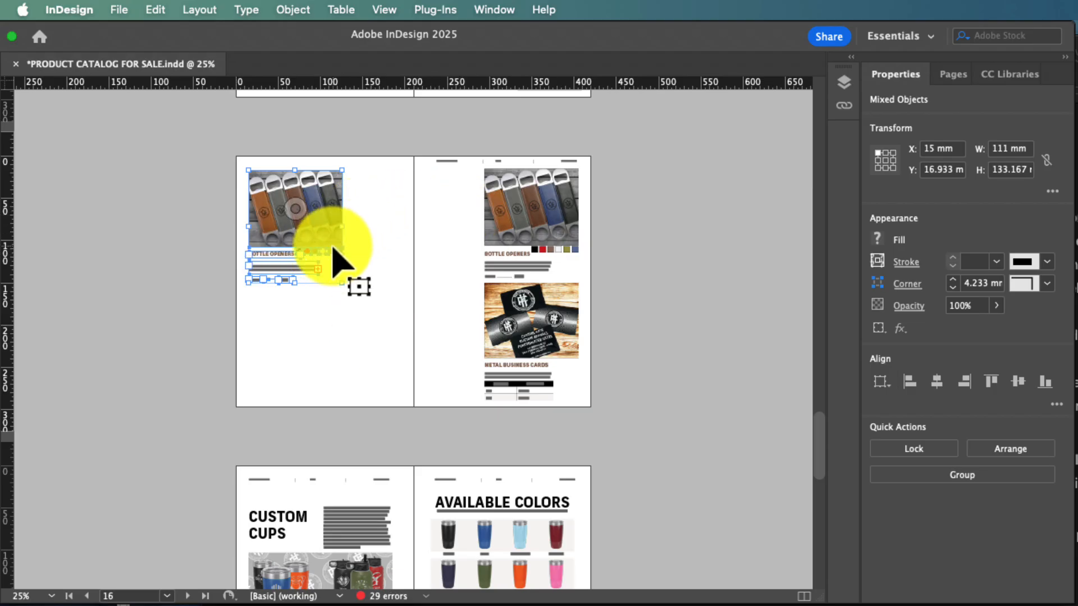
# - Crop the copied bottle openers image frame to about 74.2 × 67.7 mm
pyautogui.click(351, 292)
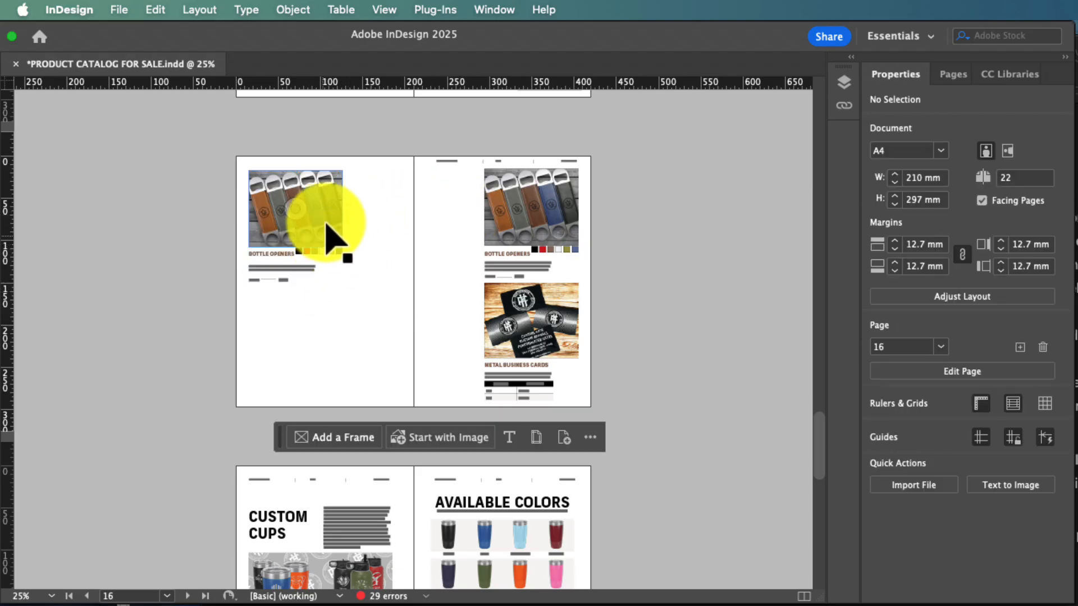
pyautogui.click(340, 241)
pyautogui.moveTo(342, 245); pyautogui.dragTo(312, 228)
# - Look over the Custom Cups, bottle openers and Custom Merch spreads, checking the added swatches and the overall catalog layout
pyautogui.scroll(-5, 337, 309)
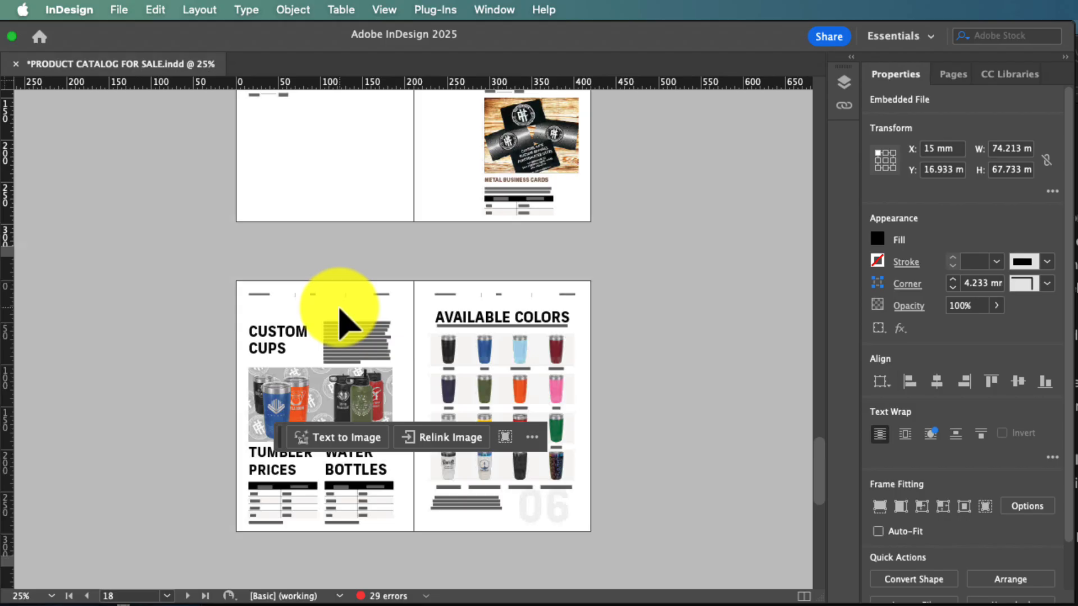
pyautogui.scroll(-2, 341, 323)
pyautogui.scroll(-2, 433, 298)
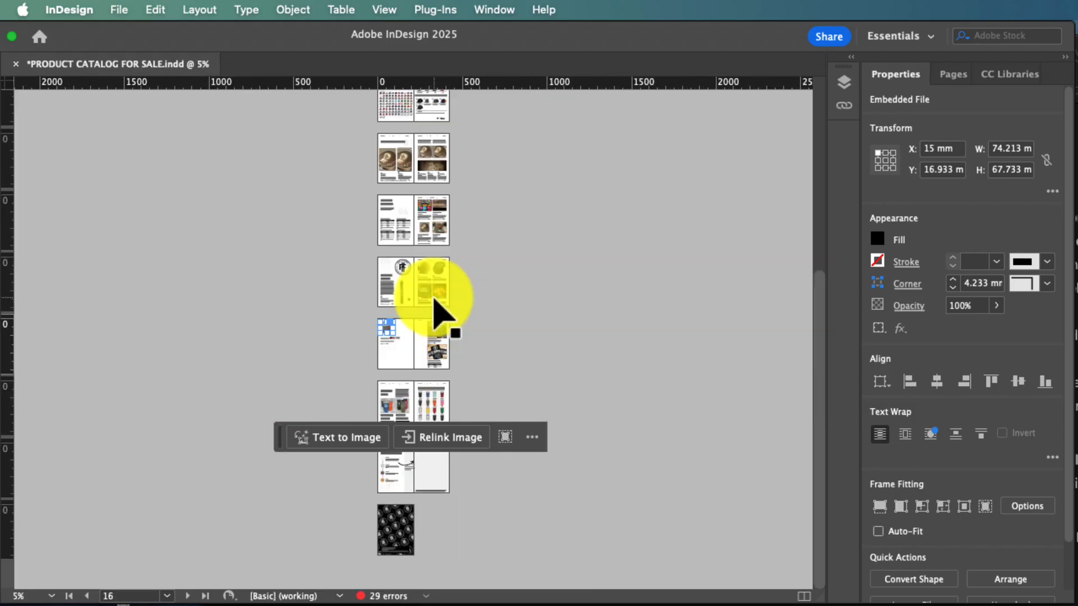
pyautogui.scroll(4, 433, 298)
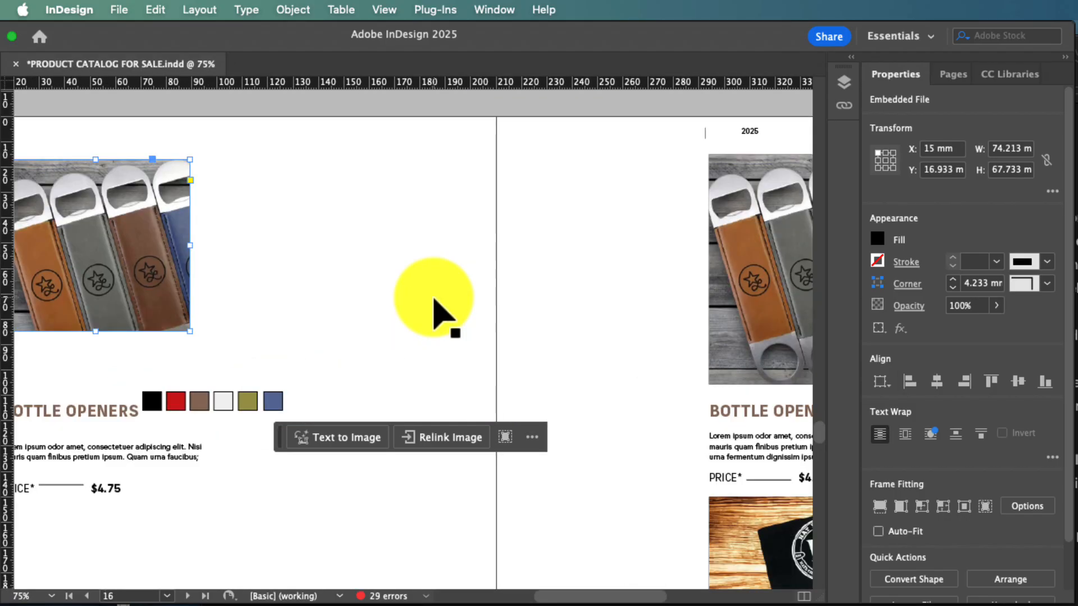
pyautogui.scroll(15, 621, 265)
pyautogui.scroll(-5, 615, 261)
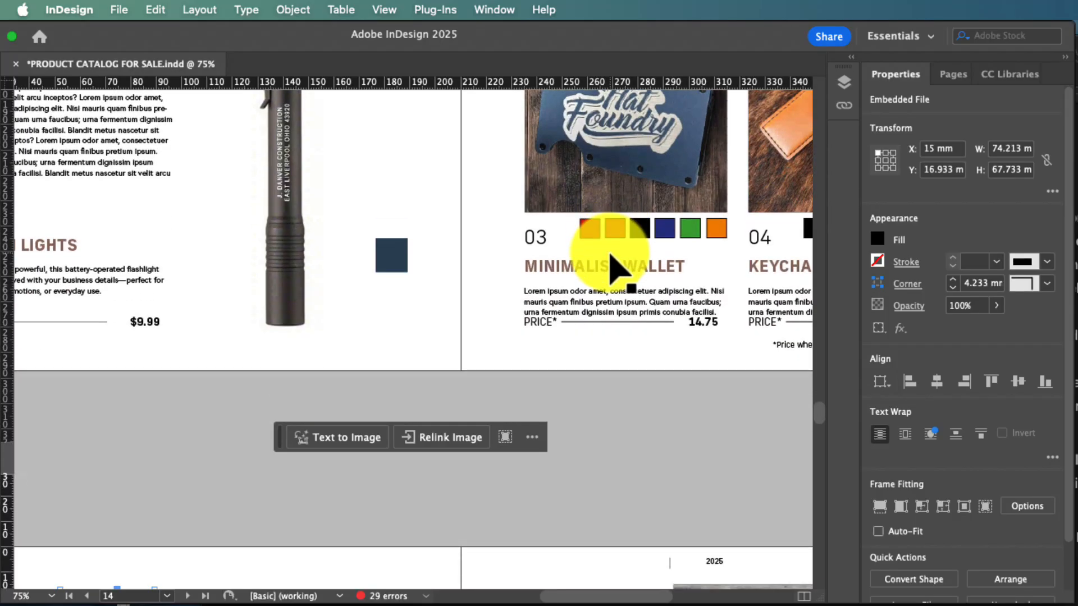
pyautogui.scroll(-4, 617, 269)
pyautogui.scroll(-3, 602, 313)
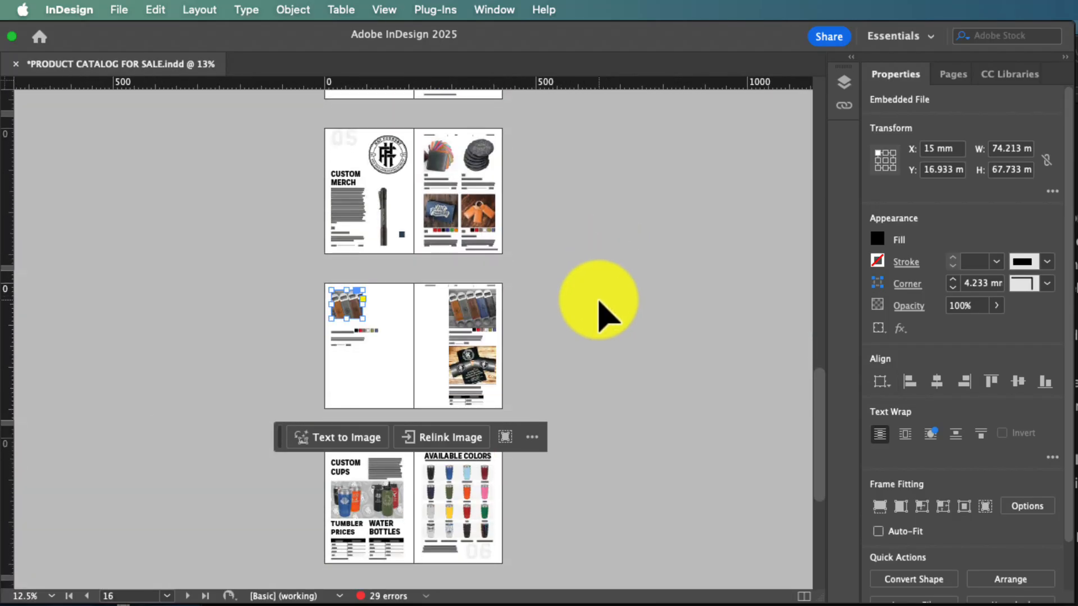
# - Look over the How to Order spread, checking its header label, ordering steps and blank notes page
pyautogui.scroll(-4, 599, 303)
pyautogui.scroll(-1, 432, 304)
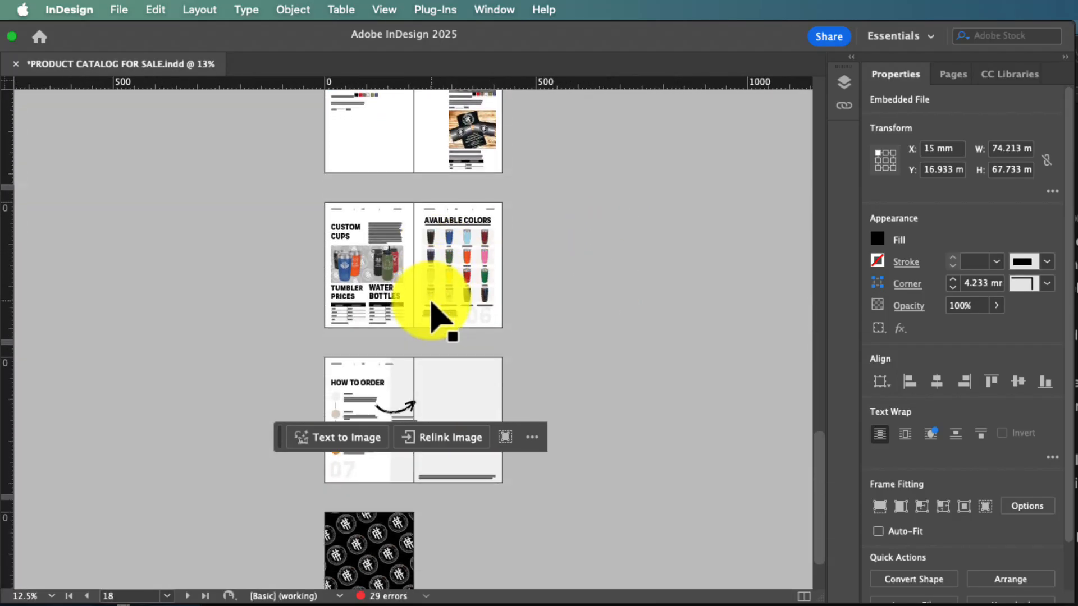
pyautogui.scroll(-2, 506, 284)
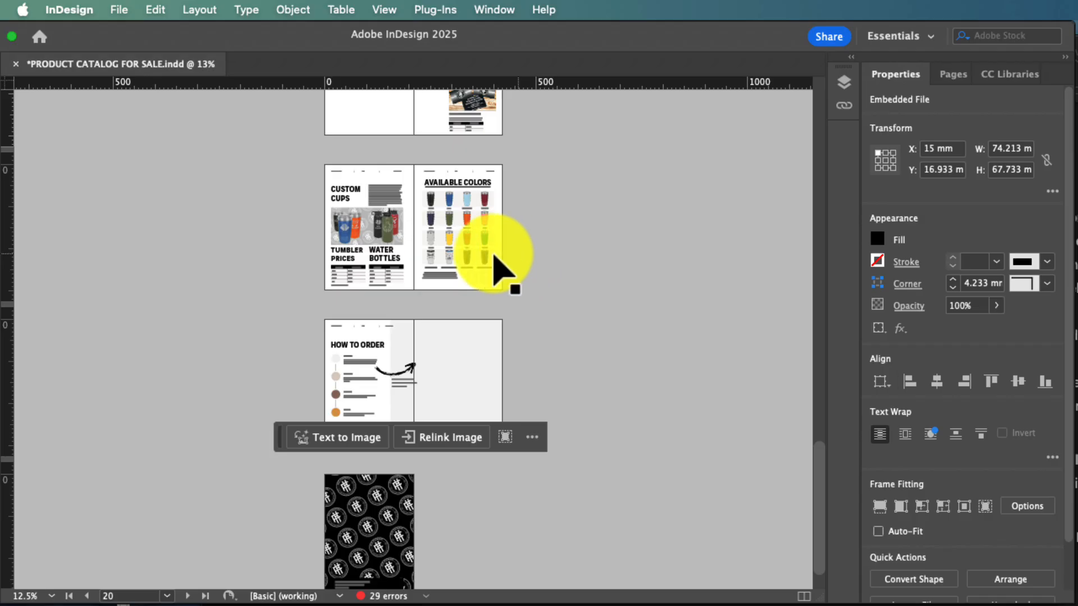
pyautogui.scroll(-2, 487, 253)
pyautogui.scroll(3, 393, 286)
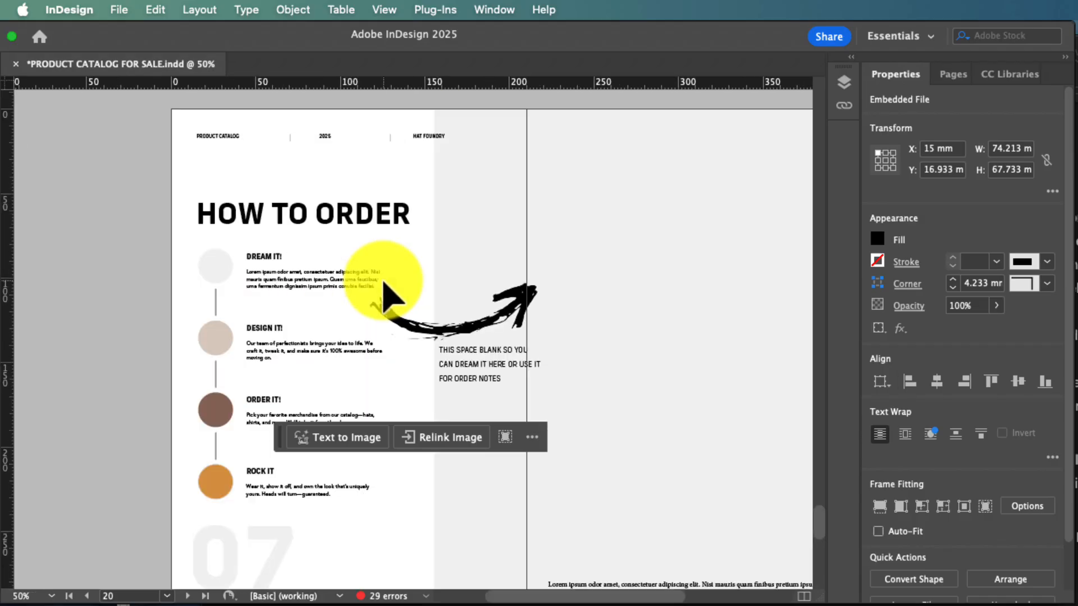
pyautogui.hscroll(-2, 416, 149)
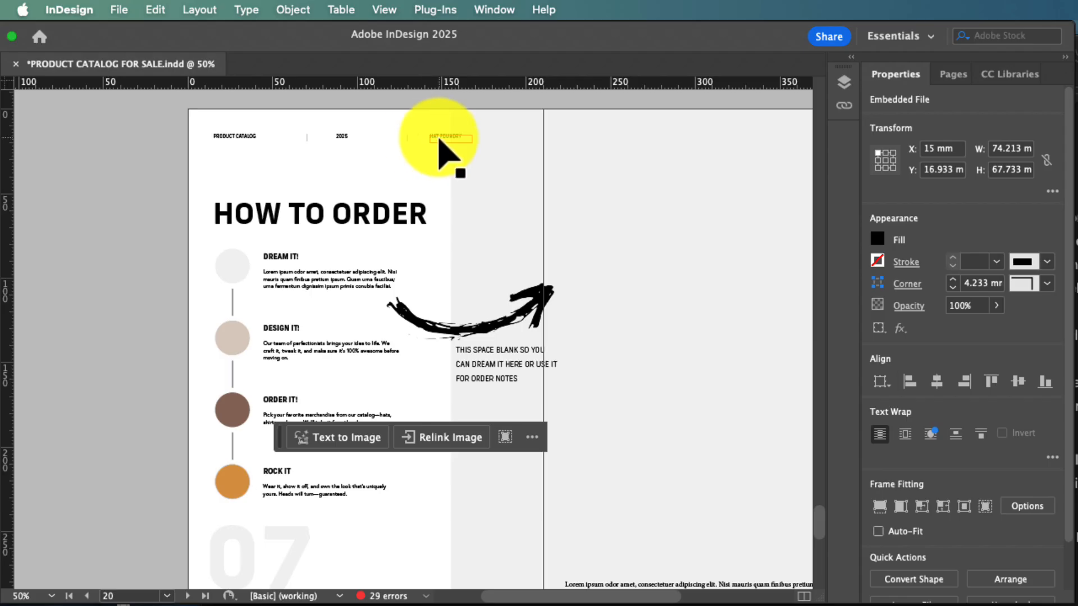
pyautogui.click(441, 147)
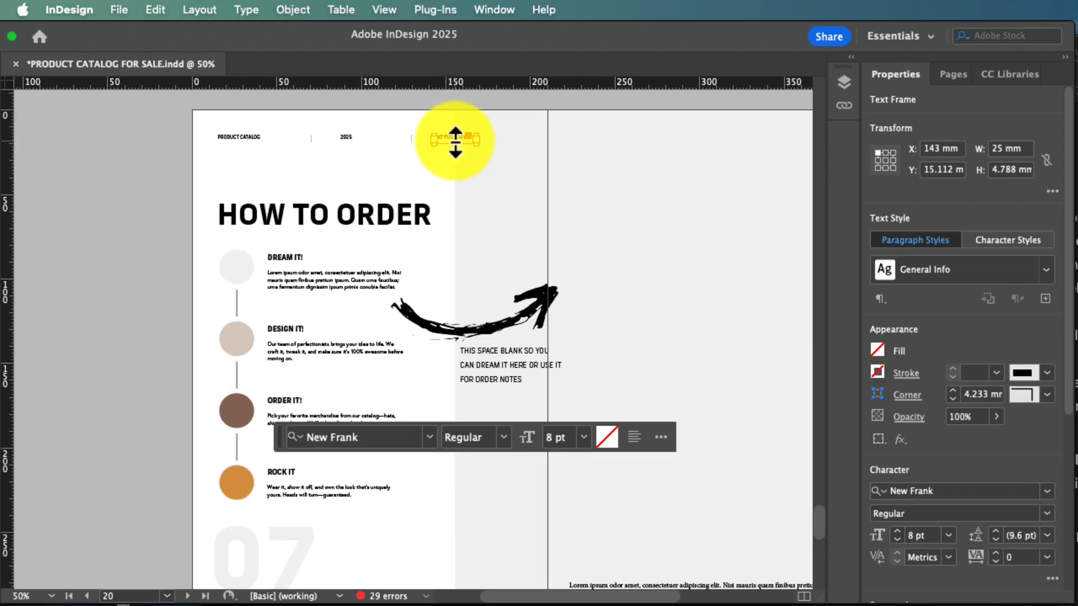
pyautogui.hscroll(5, 455, 140)
pyautogui.scroll(-8, 455, 140)
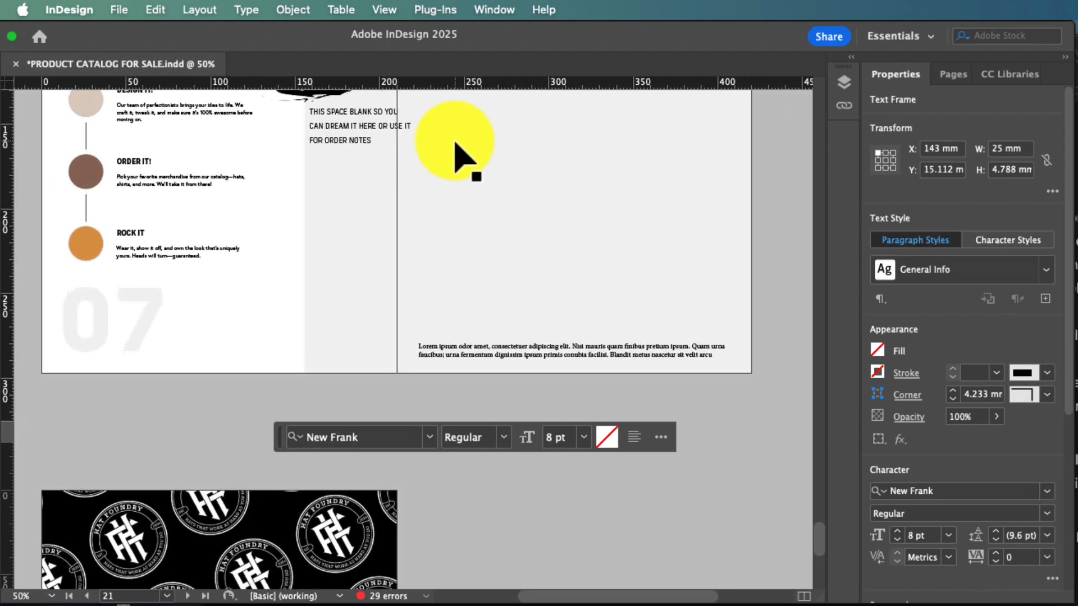
# - Examine the back cover's logo pattern image and its contact details text block
pyautogui.scroll(-10, 458, 146)
pyautogui.hscroll(-5, 458, 145)
pyautogui.click(482, 205)
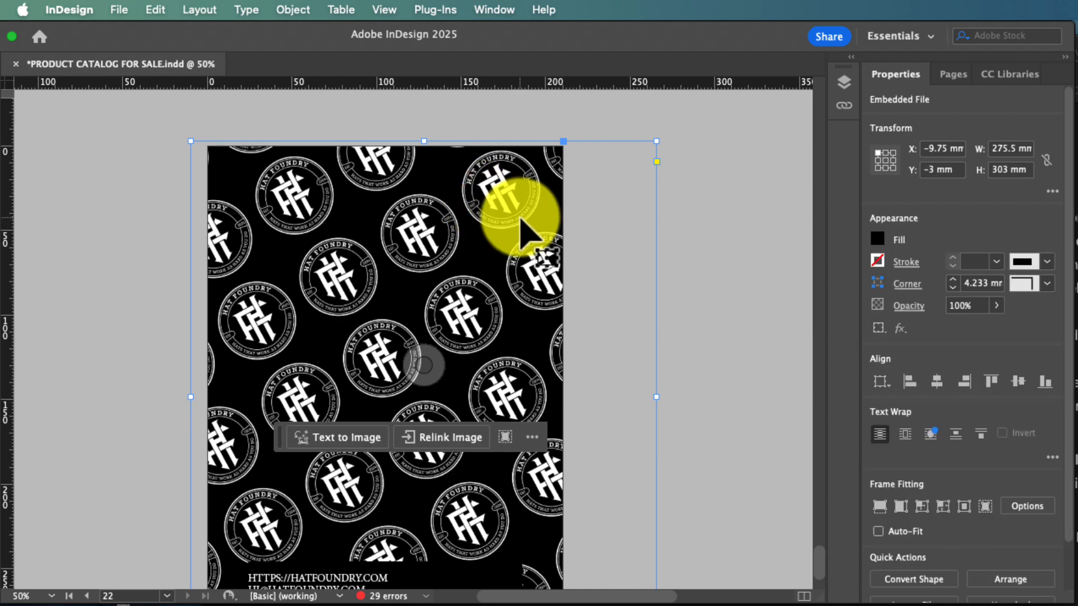
pyautogui.scroll(-4, 443, 219)
pyautogui.hscroll(-1, 446, 220)
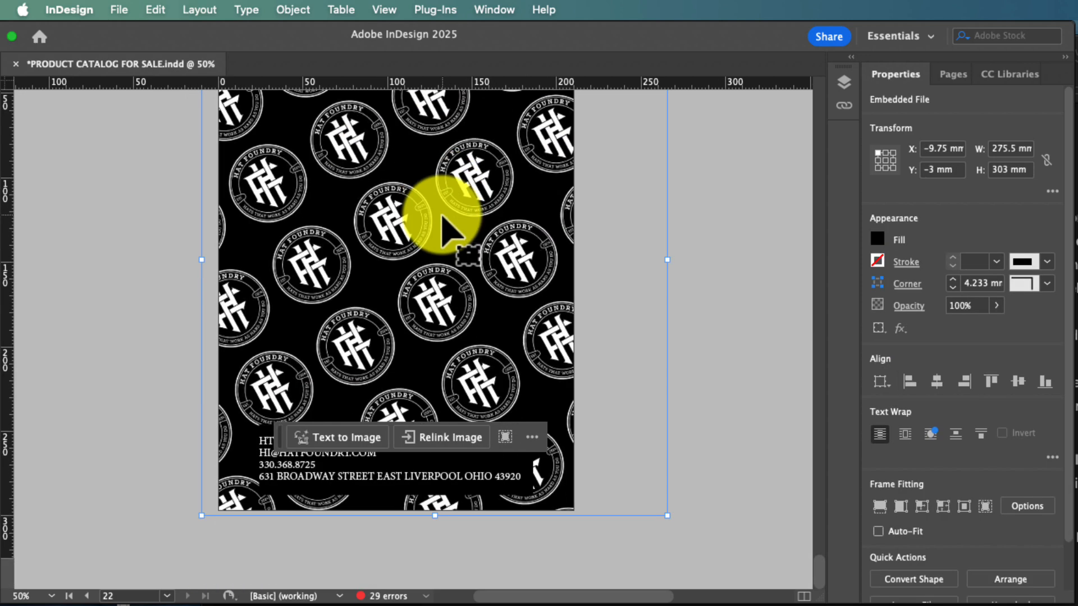
pyautogui.scroll(1, 395, 388)
pyautogui.hscroll(1, 396, 387)
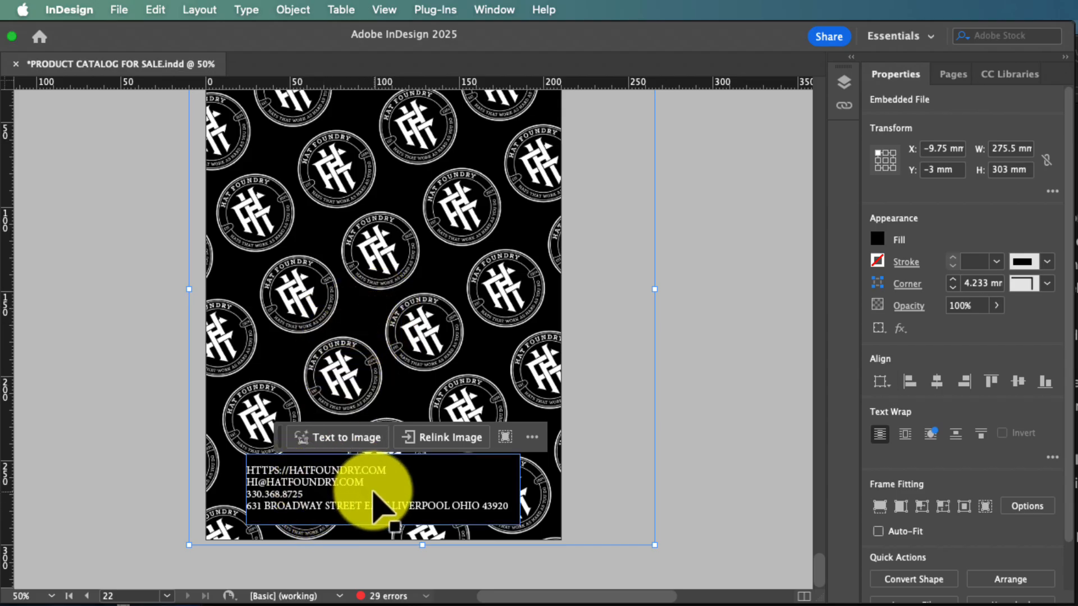
pyautogui.scroll(-2, 898, 196)
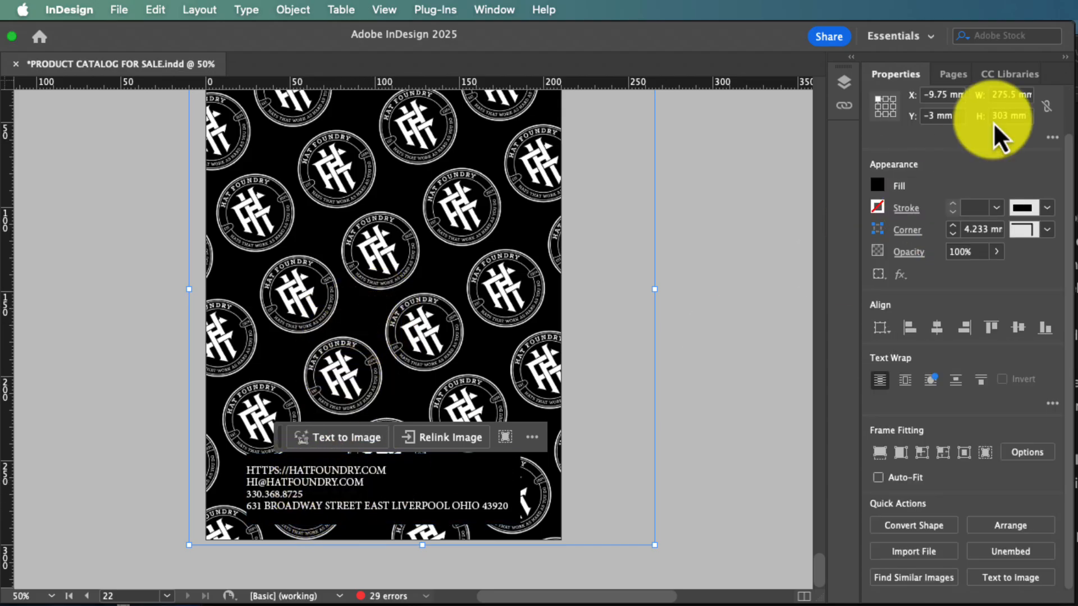
# - Show the document's page thumbnails and add a blank page after page 22, accepting the removal of page transitions
pyautogui.click(957, 78)
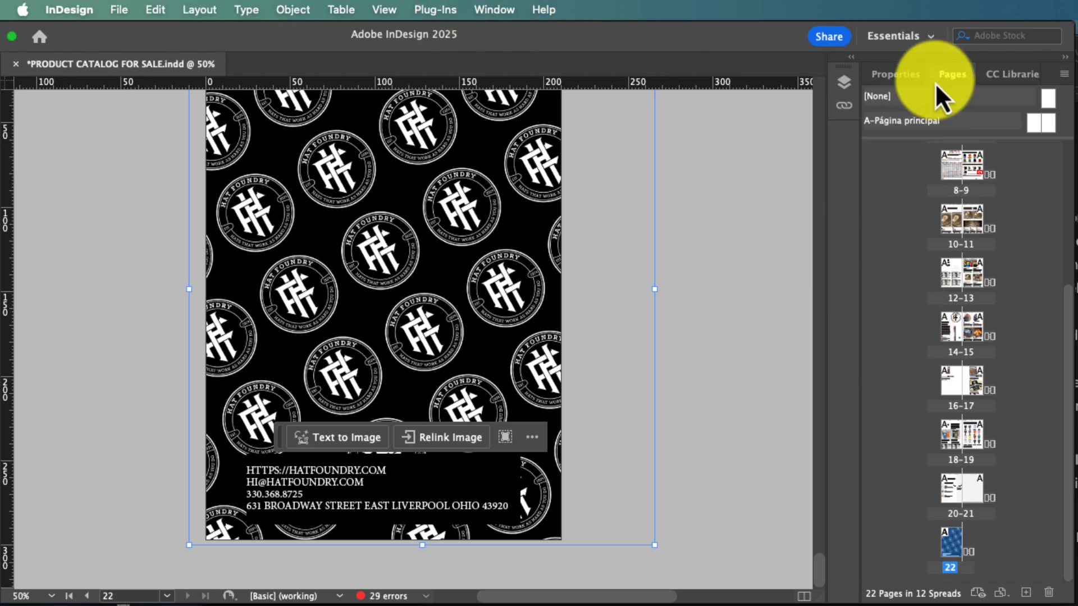
pyautogui.click(895, 77)
pyautogui.click(495, 9)
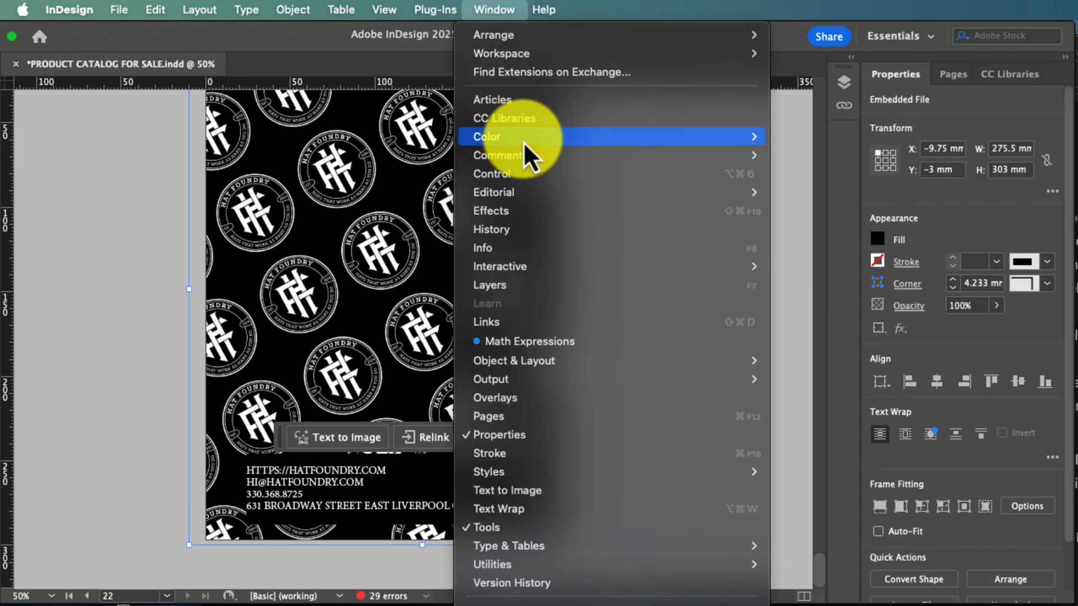
pyautogui.click(502, 414)
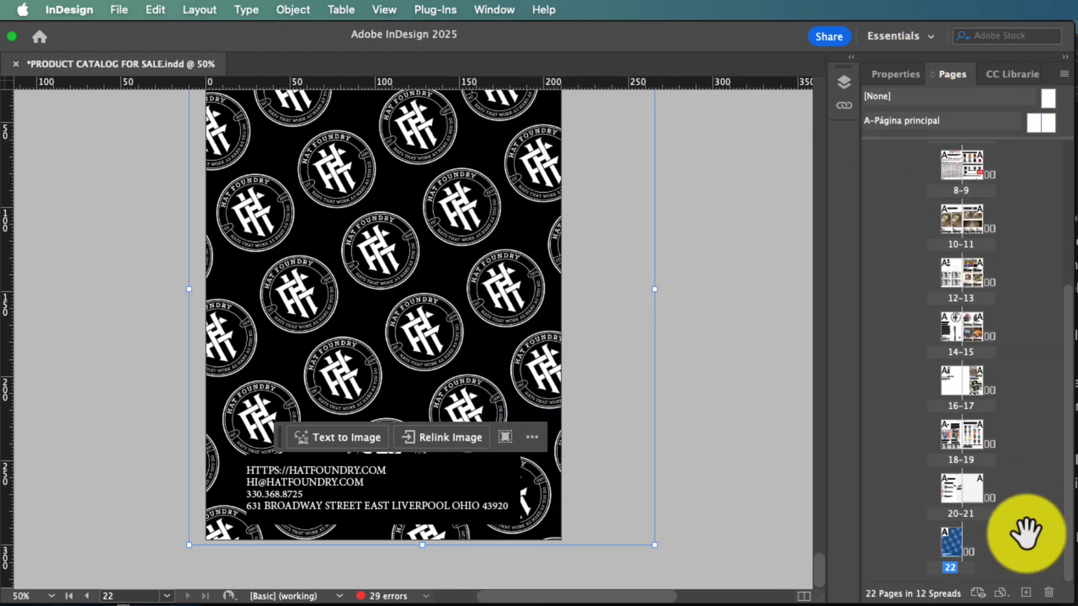
pyautogui.scroll(2, 1027, 542)
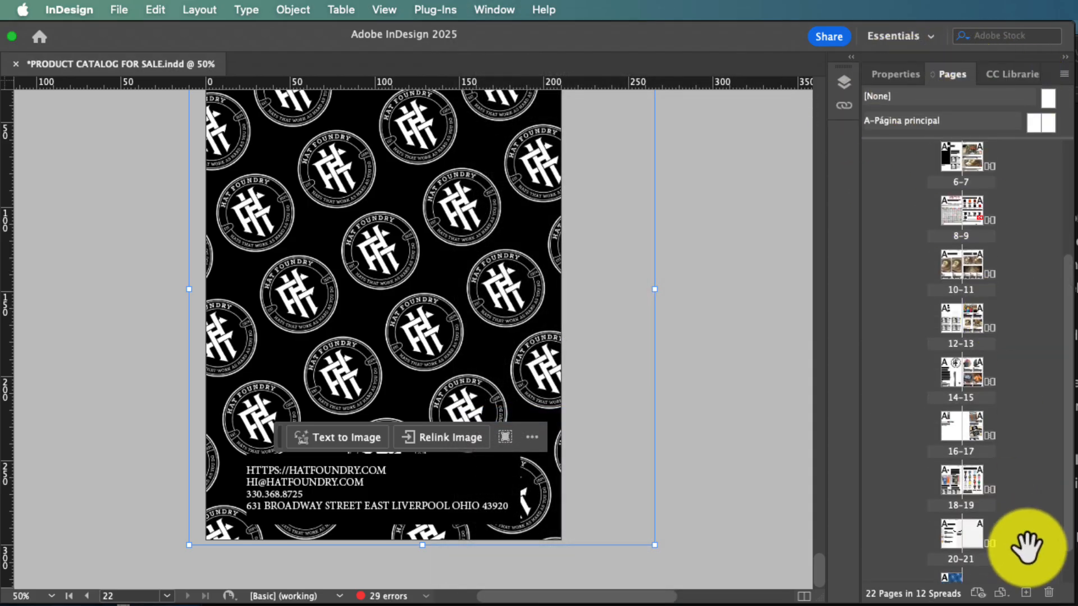
pyautogui.click(1026, 594)
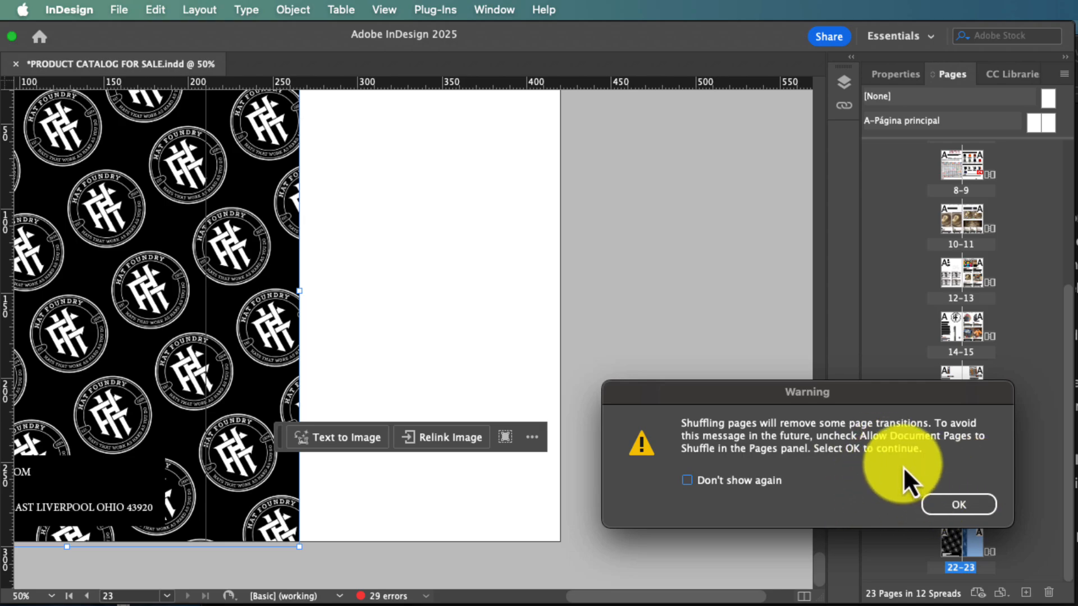
pyautogui.click(935, 503)
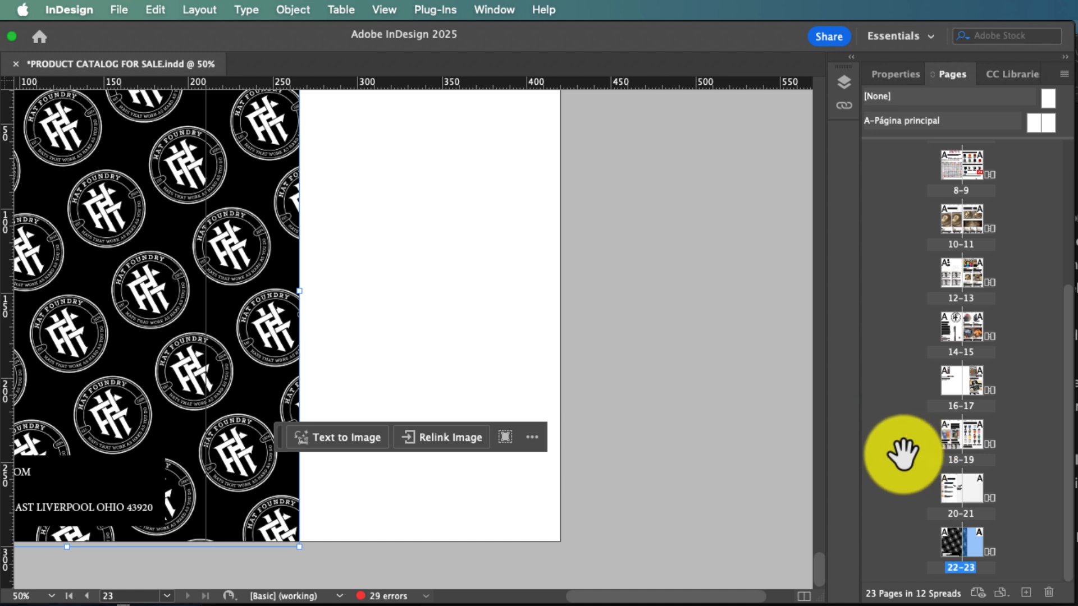
pyautogui.click(655, 387)
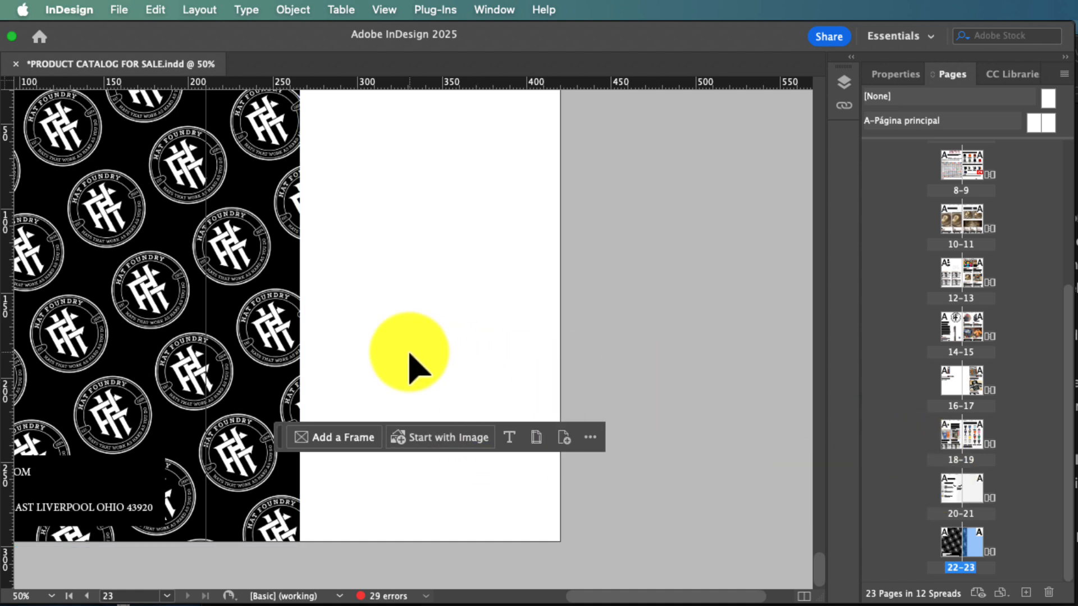
# - Crop the back cover's logo pattern image frame so its right edge ends at the spine beside the blank page
pyautogui.hscroll(-5, 488, 371)
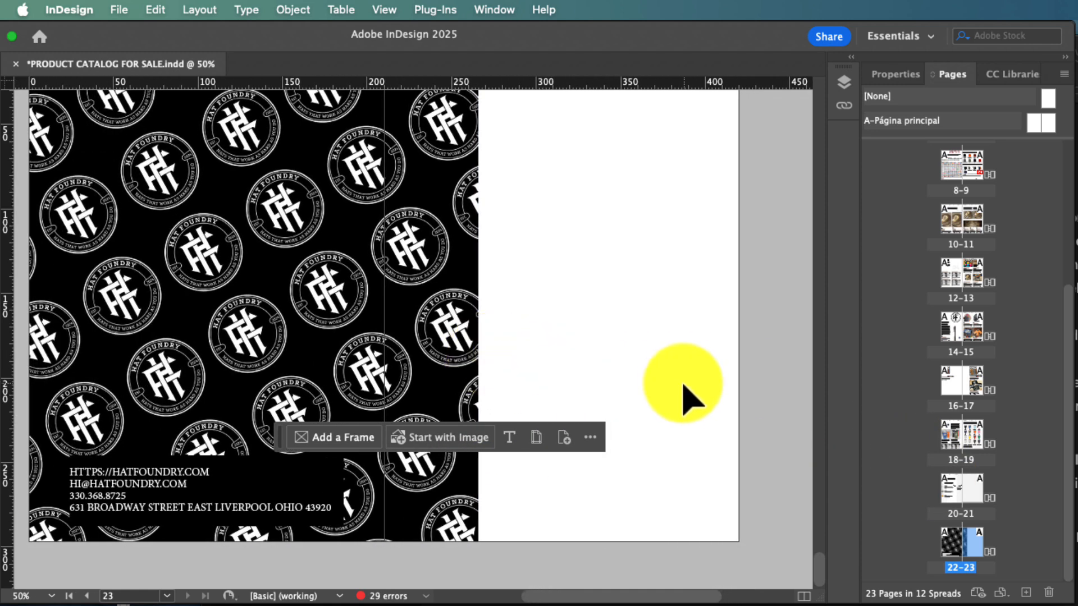
pyautogui.click(464, 277)
pyautogui.moveTo(473, 288); pyautogui.dragTo(384, 282)
pyautogui.hscroll(-2, 120, 265)
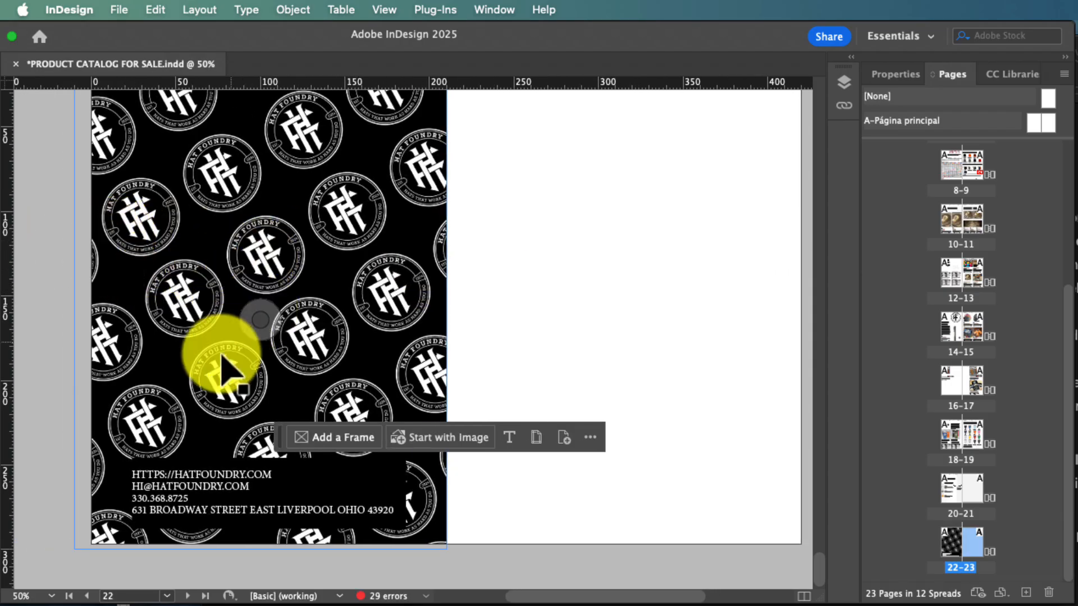
pyautogui.scroll(5, 269, 313)
pyautogui.hscroll(2, 269, 313)
pyautogui.scroll(-4, 583, 304)
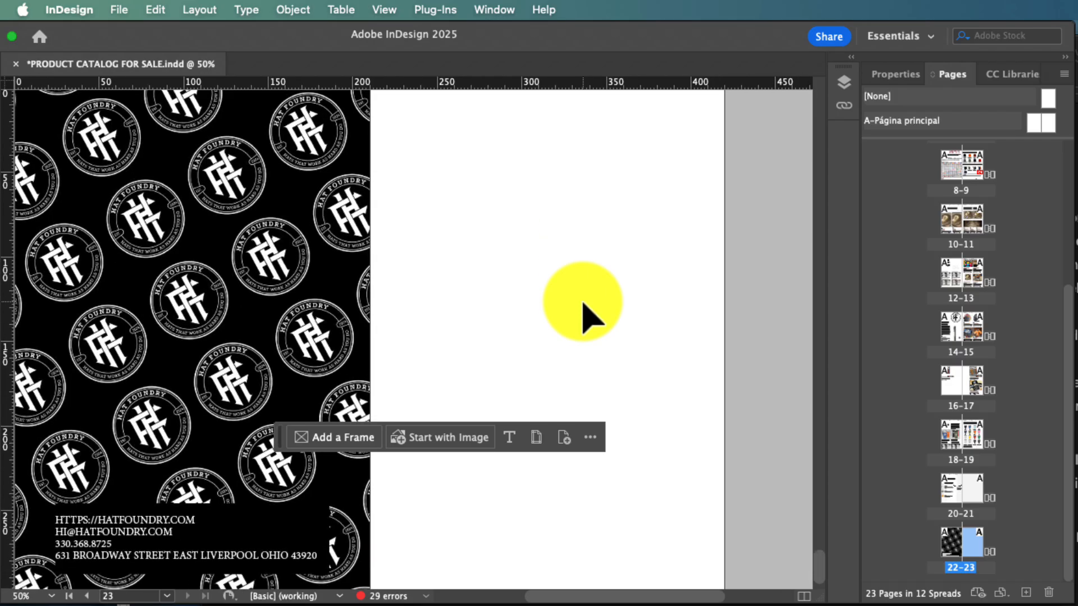
# - Look over all catalog spreads from the cover to the last spread, checking the page sequence and the blank final page
pyautogui.press('super+minus')
pyautogui.press('super+minus')
pyautogui.press('super+minus')
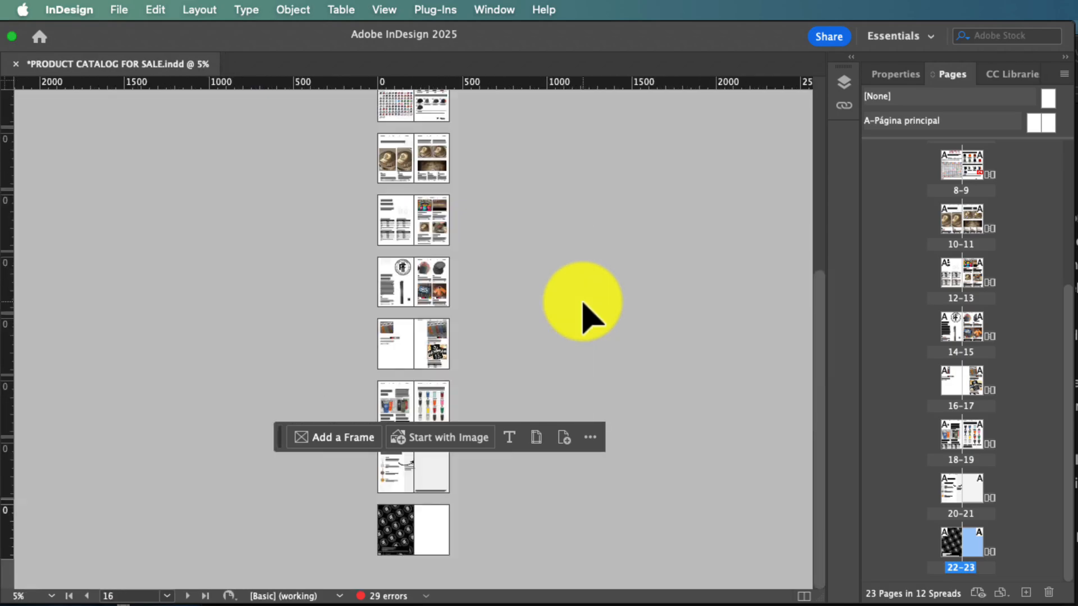
pyautogui.press('super+equal')
pyautogui.press('super+equal')
pyautogui.press('super+equal')
pyautogui.scroll(1, 583, 302)
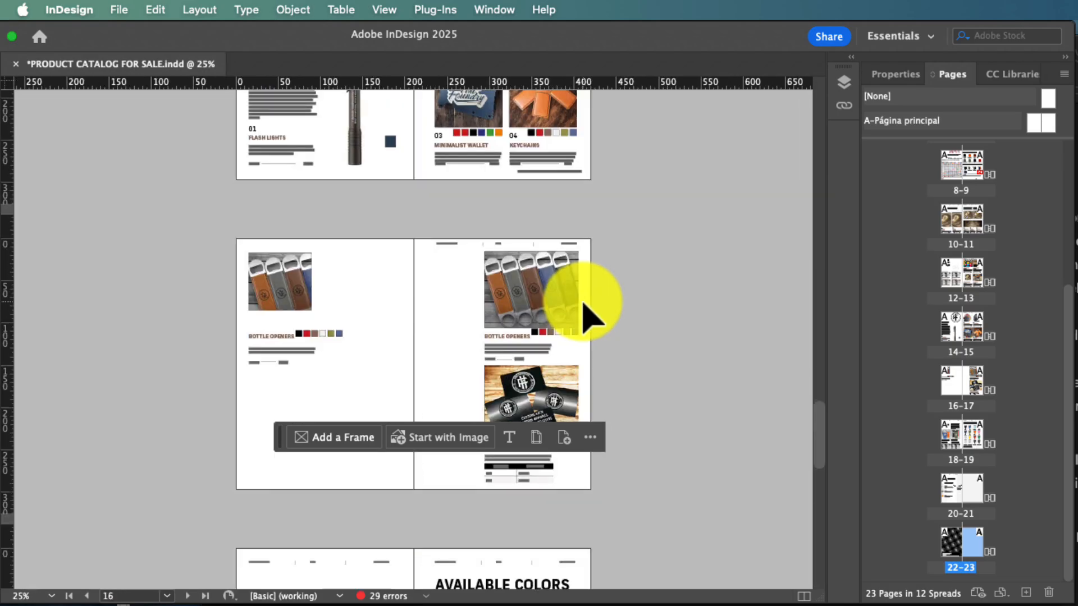
pyautogui.press('super+minus')
pyautogui.press('super+minus')
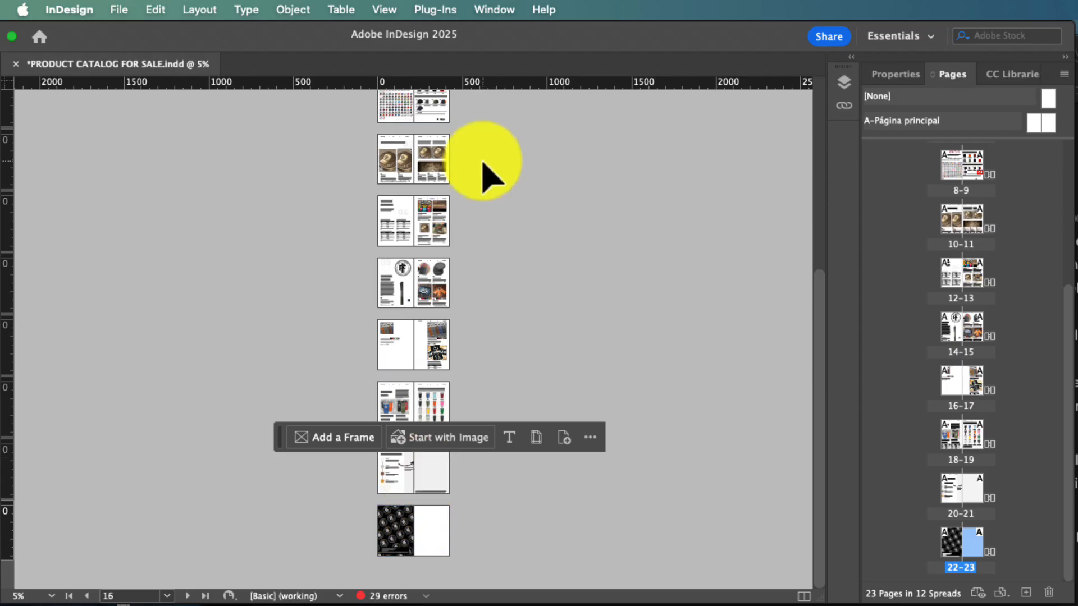
pyautogui.scroll(10, 488, 179)
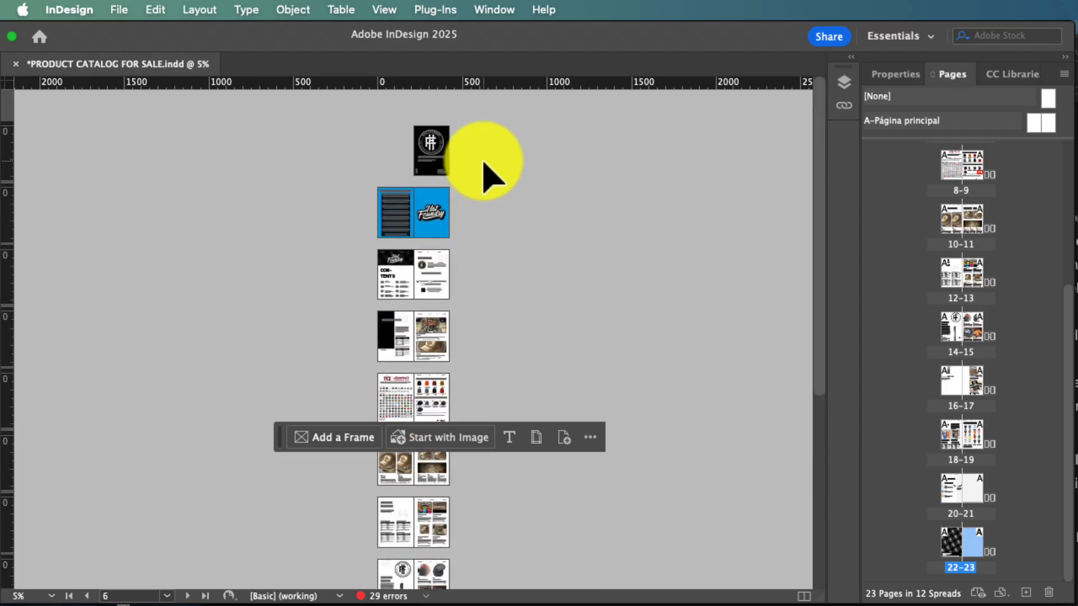
pyautogui.click(430, 164)
pyautogui.scroll(-6, 430, 164)
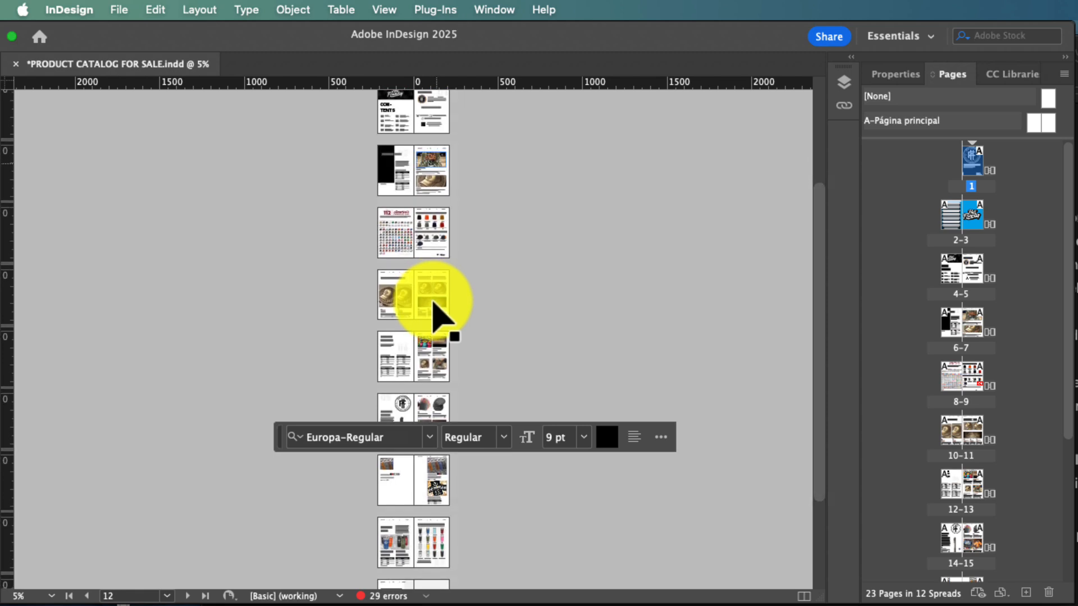
pyautogui.scroll(-3, 432, 522)
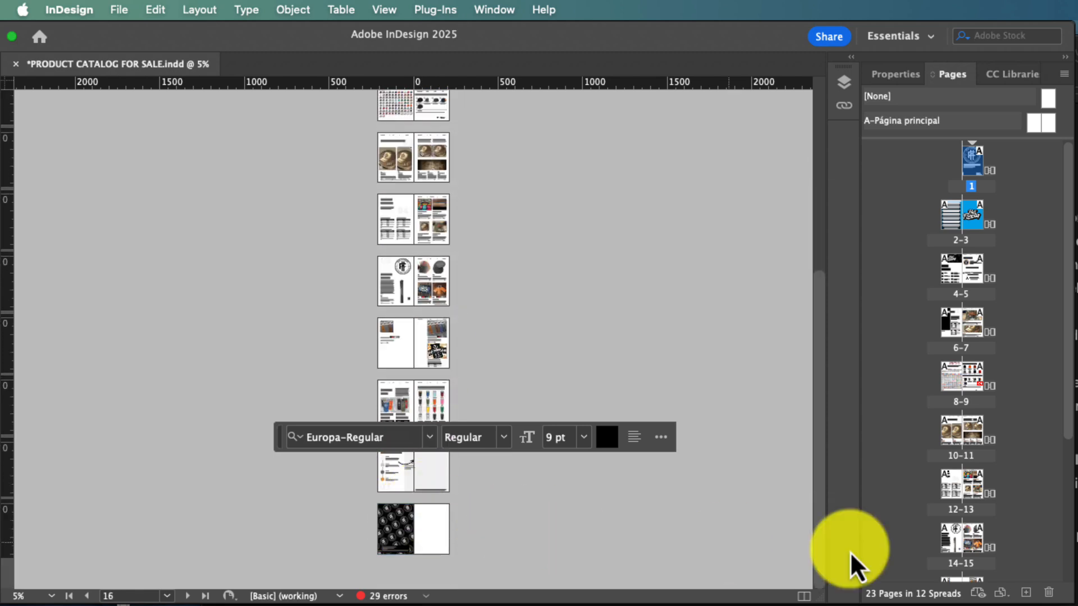
# - Delete the blank page 23 facing the back cover, accepting the removal of page transitions
pyautogui.scroll(-4, 982, 544)
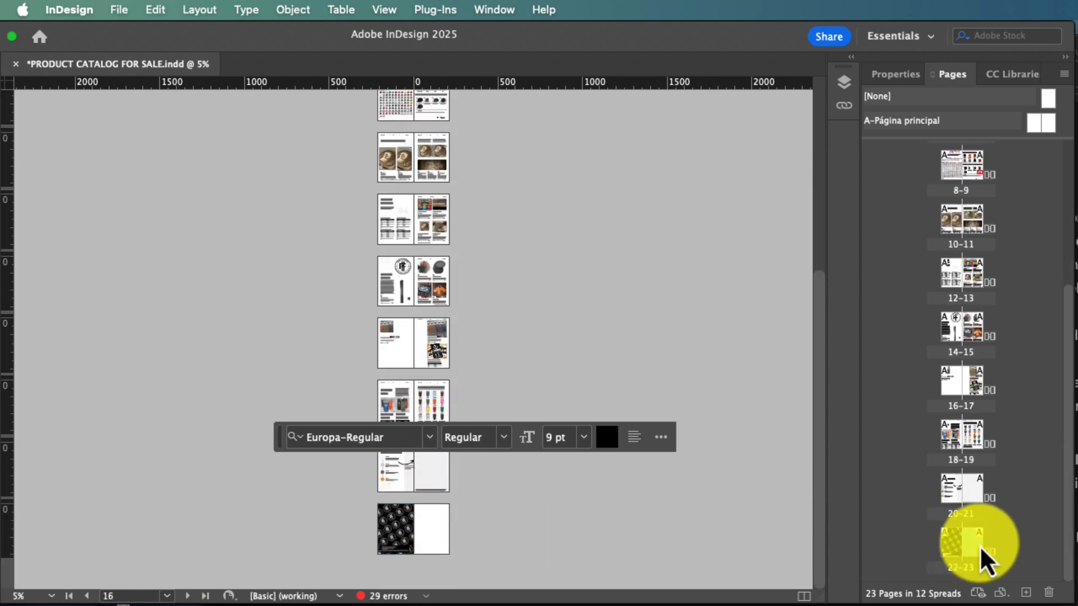
pyautogui.rightClick(979, 545)
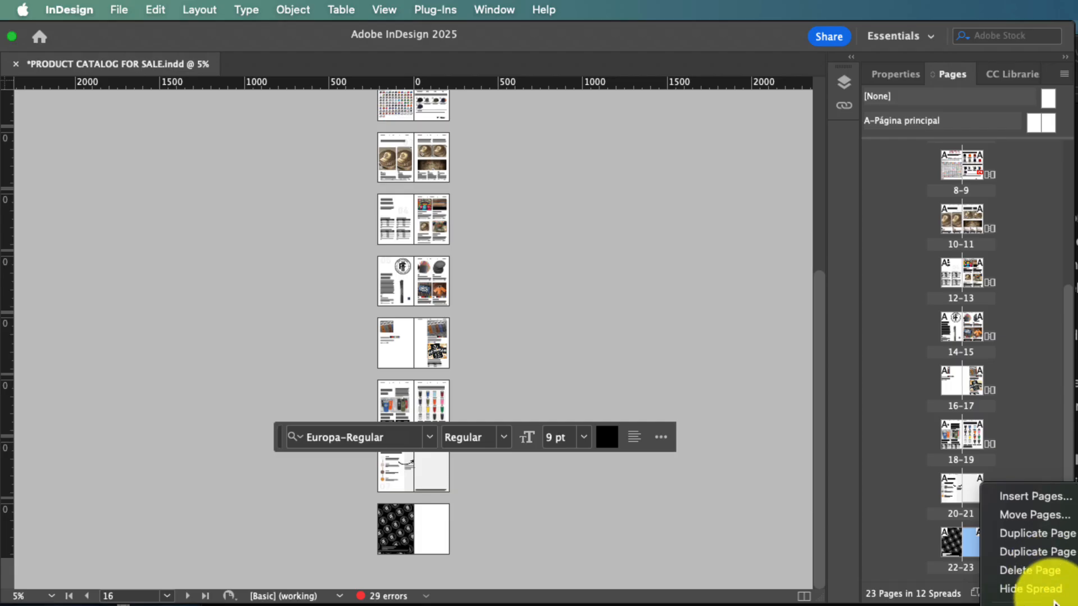
pyautogui.click(1061, 571)
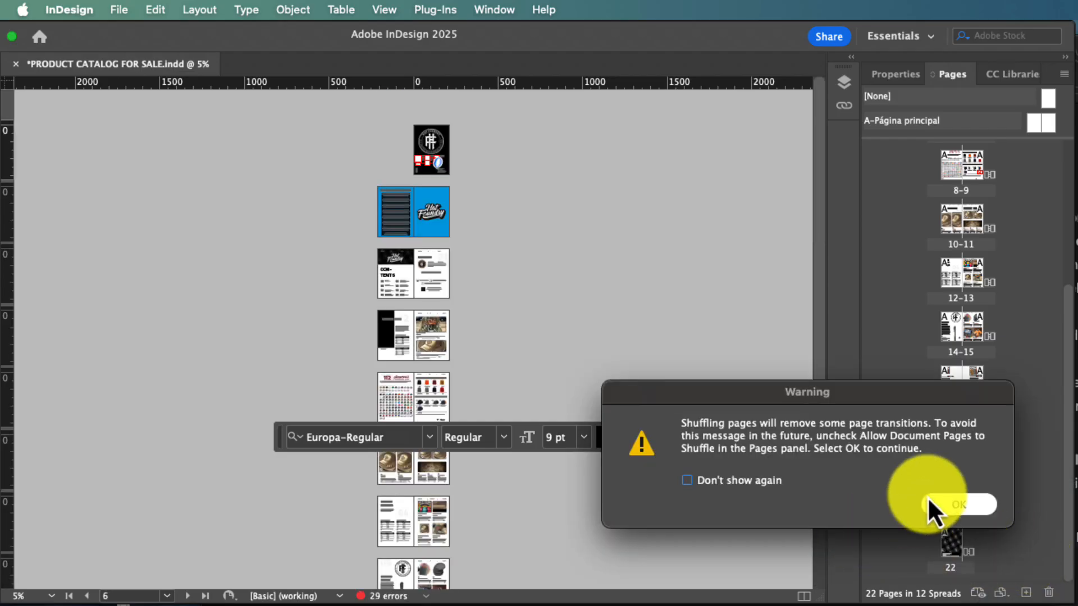
pyautogui.click(949, 503)
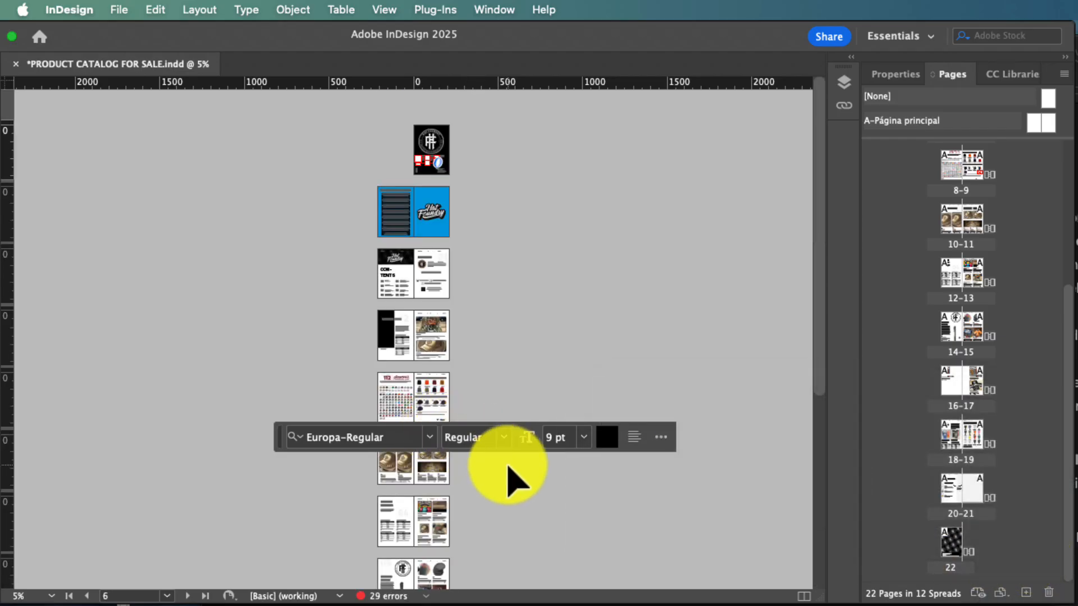
# - Review the catalog's page sequence from the front cover to the single back cover page
pyautogui.scroll(-5, 510, 478)
pyautogui.scroll(-7, 508, 472)
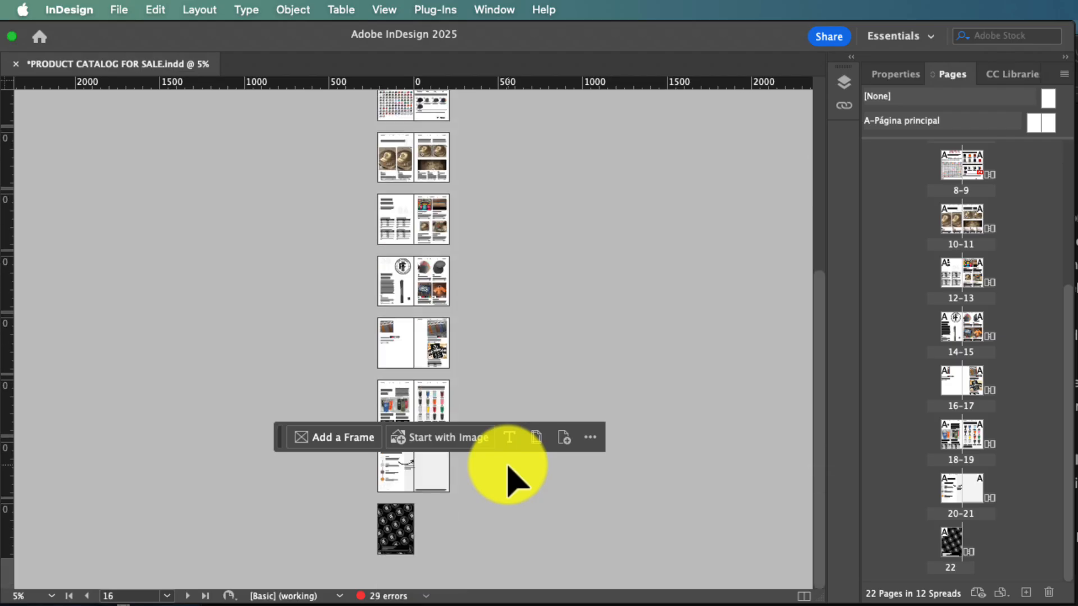
pyautogui.scroll(15, 405, 311)
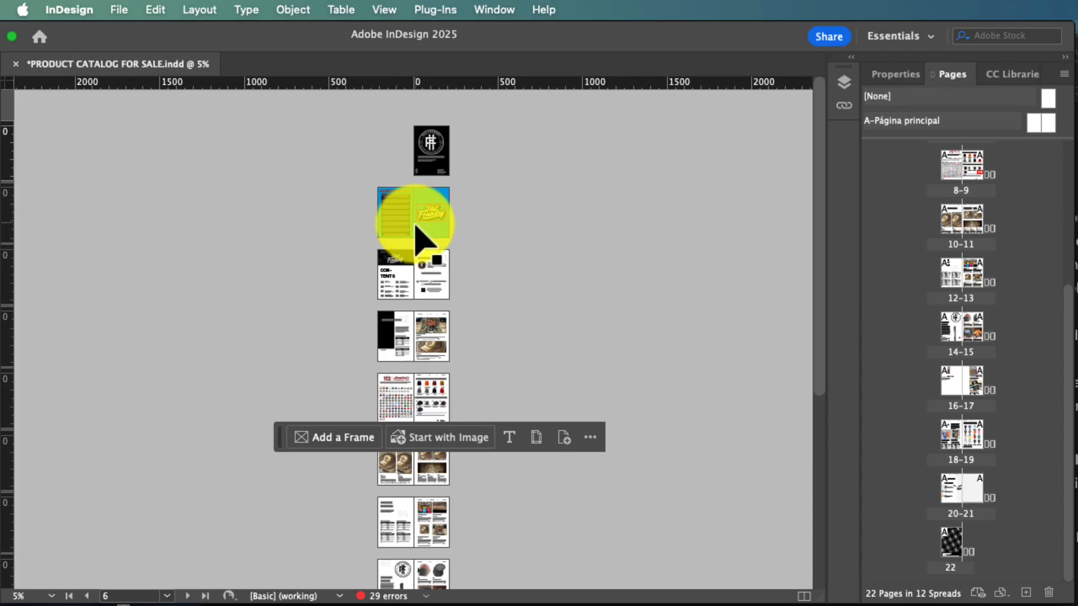
pyautogui.scroll(-1, 414, 257)
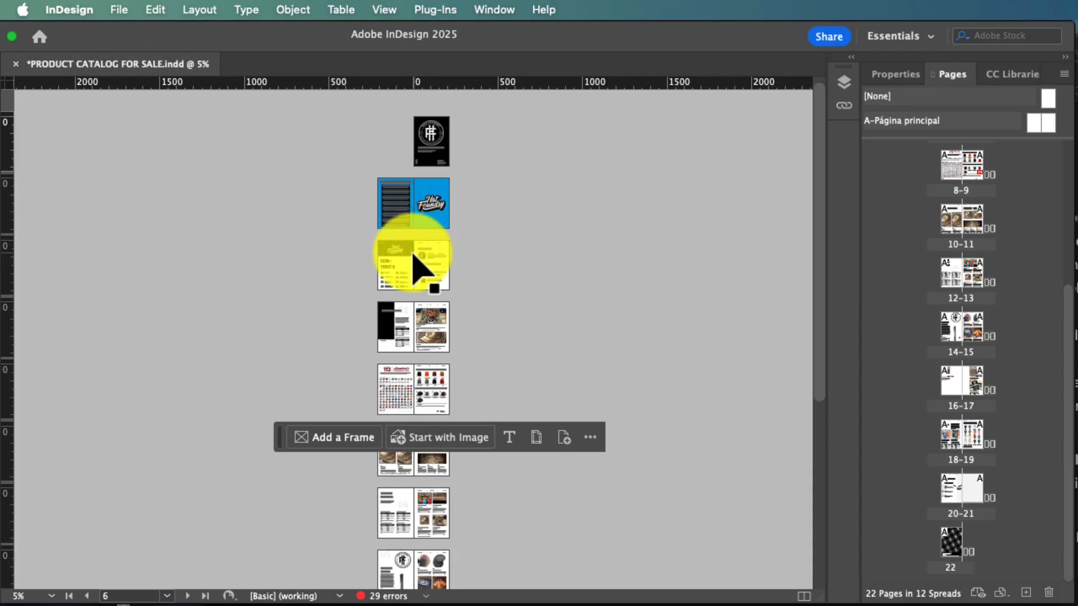
pyautogui.scroll(-5, 414, 255)
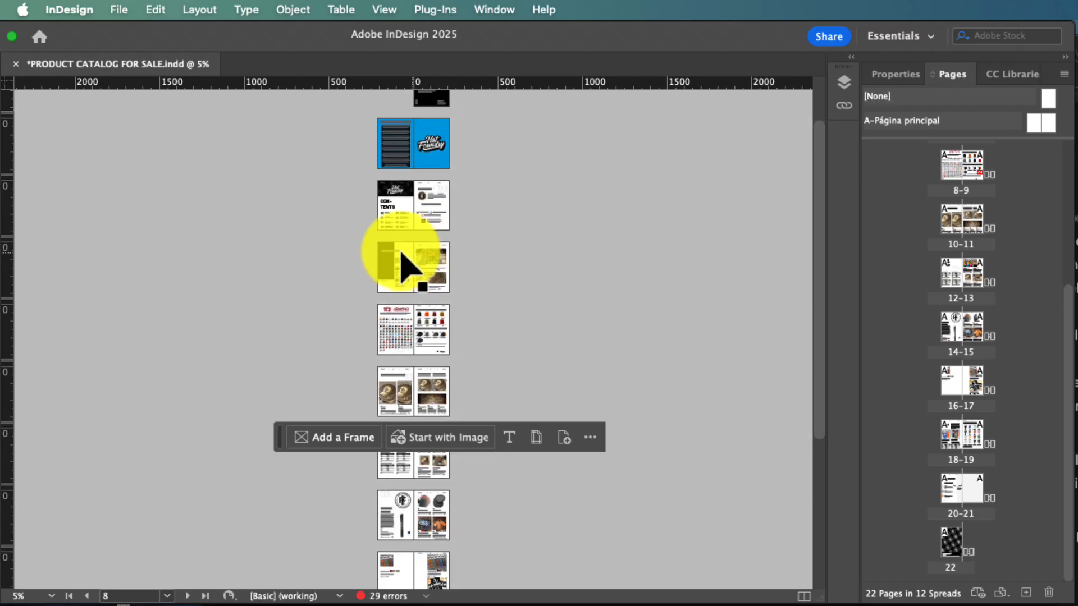
pyautogui.scroll(-2, 407, 255)
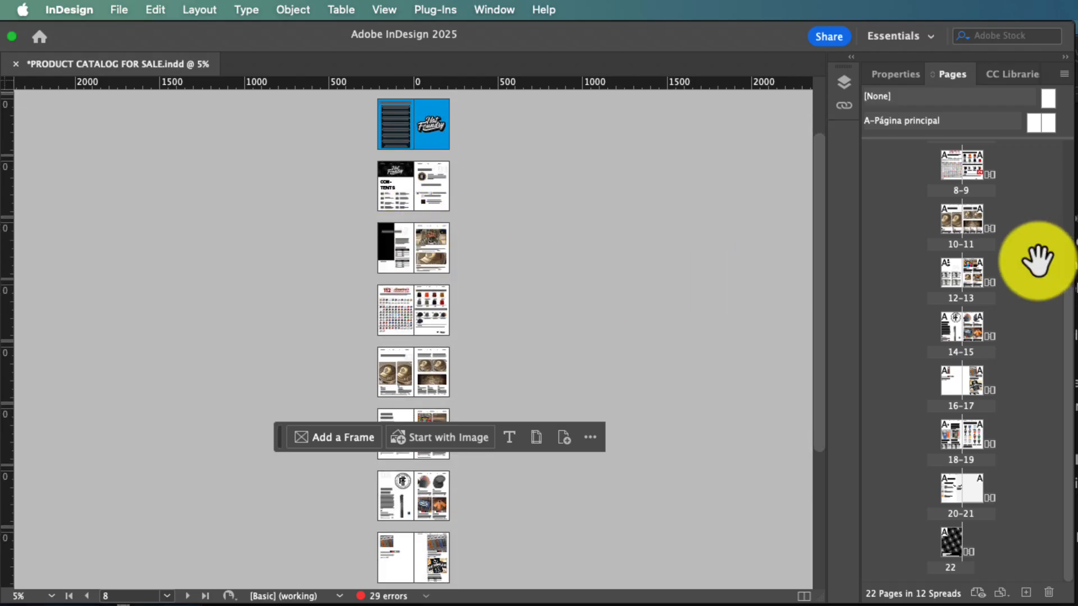
# - Open the Publish Online settings and examine the title, description and the Single and Spread export options, leaving Spread chosen
pyautogui.scroll(5, 977, 281)
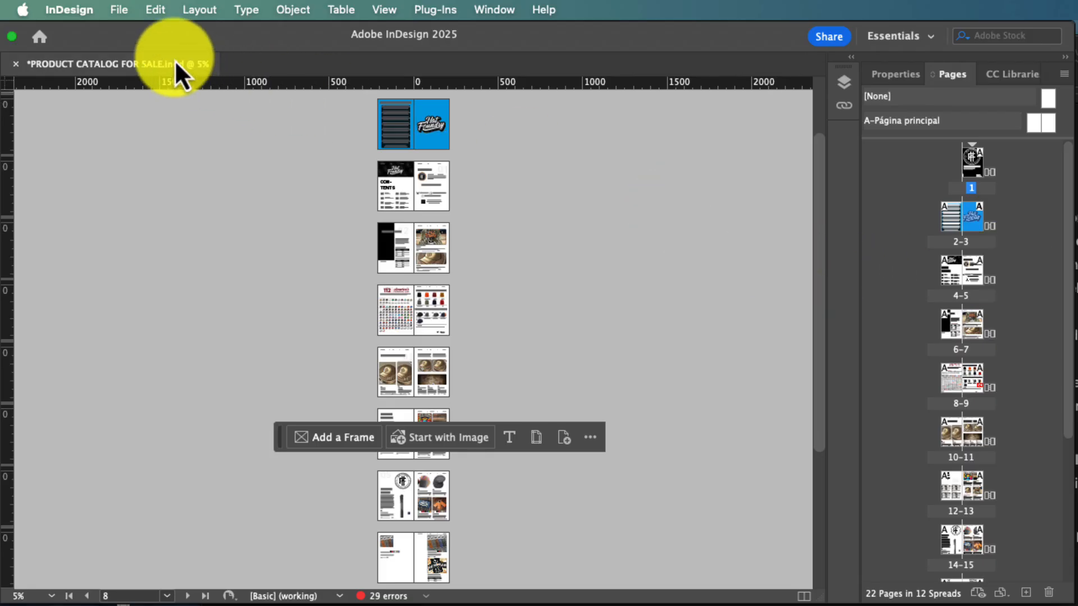
pyautogui.click(118, 10)
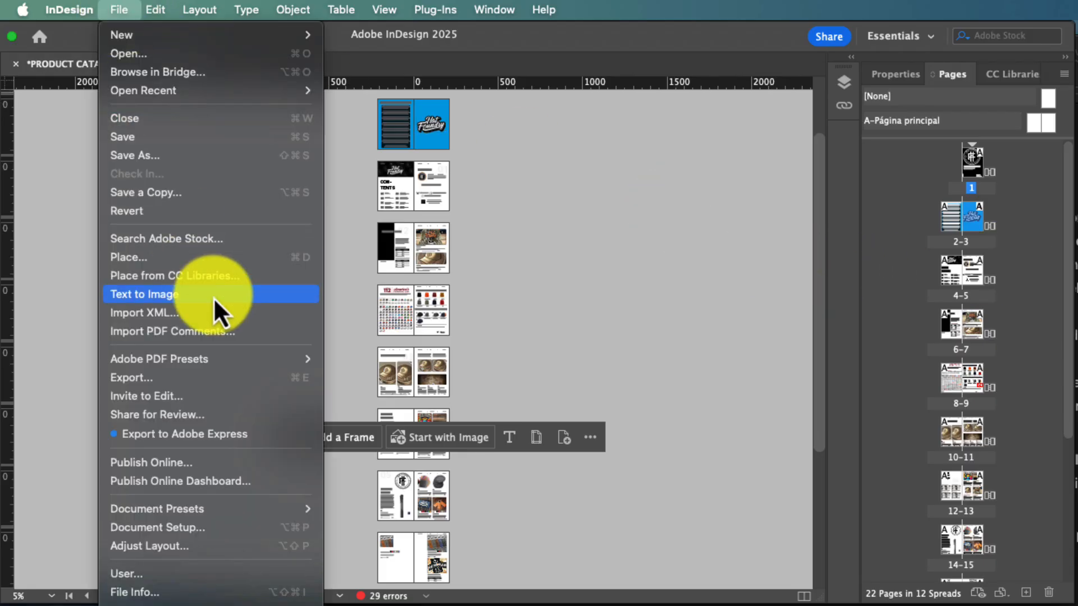
pyautogui.click(215, 463)
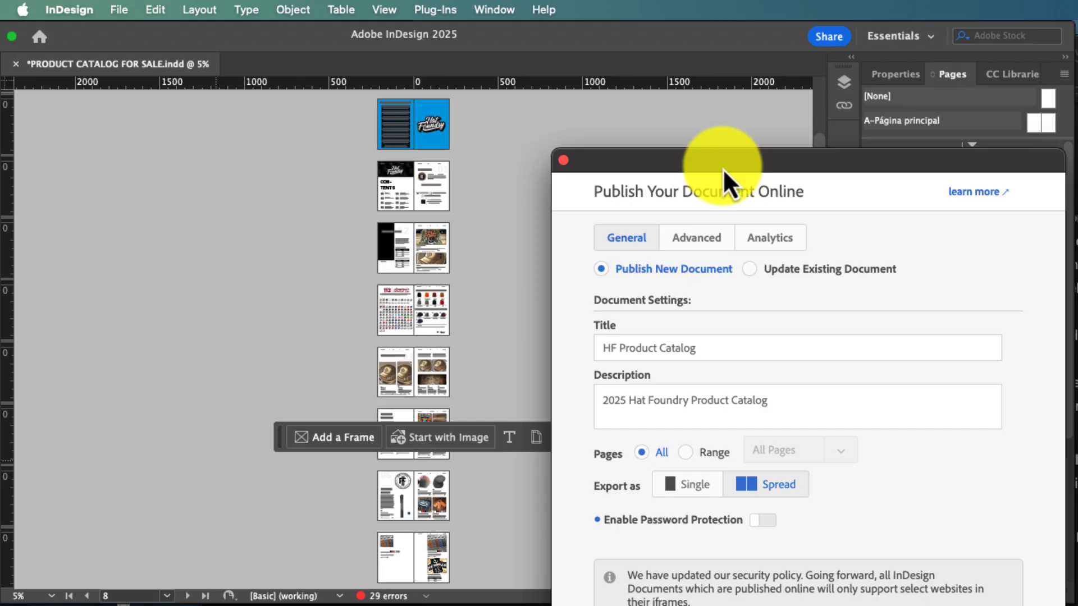
pyautogui.moveTo(679, 166); pyautogui.dragTo(466, 59)
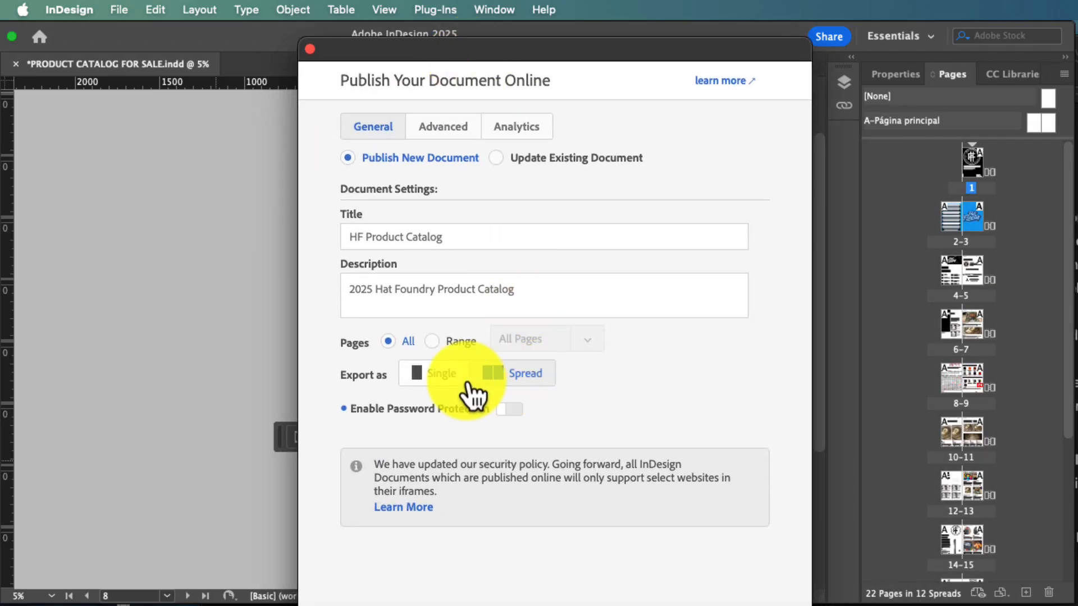
pyautogui.click(520, 375)
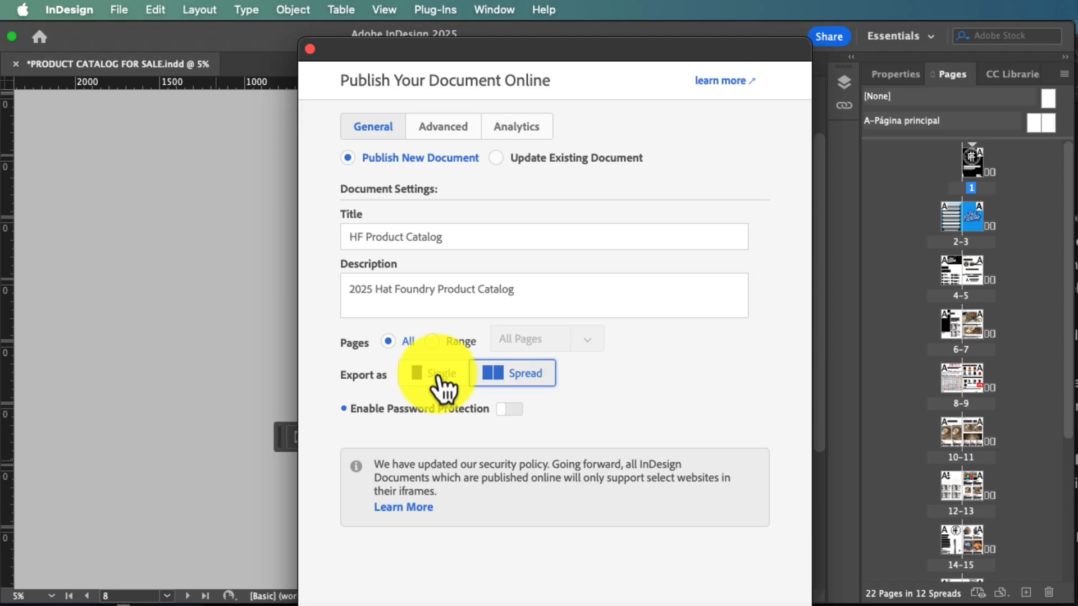
pyautogui.click(441, 375)
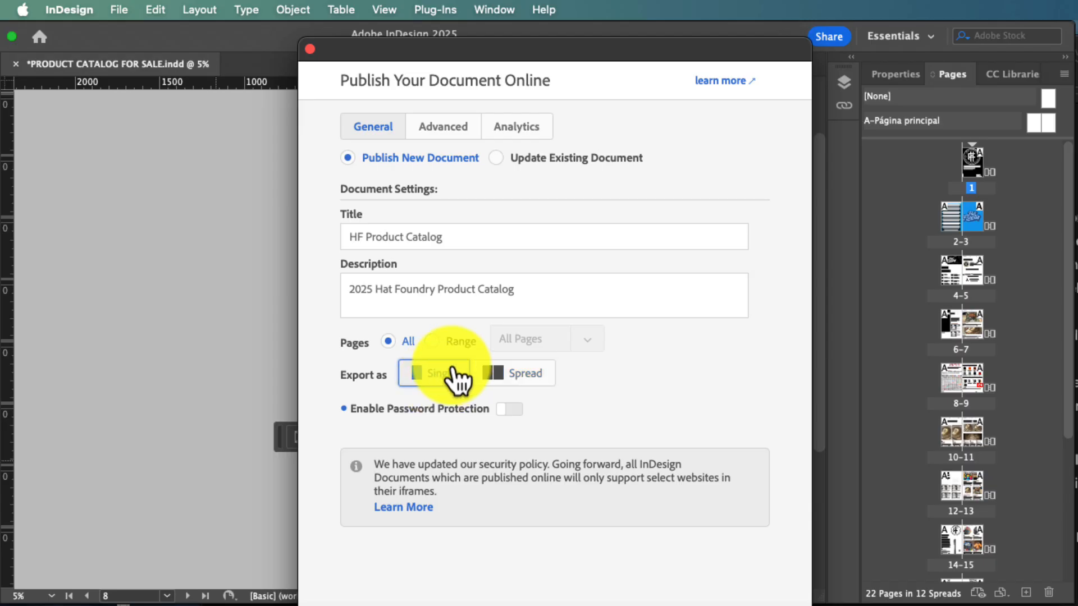
pyautogui.click(524, 381)
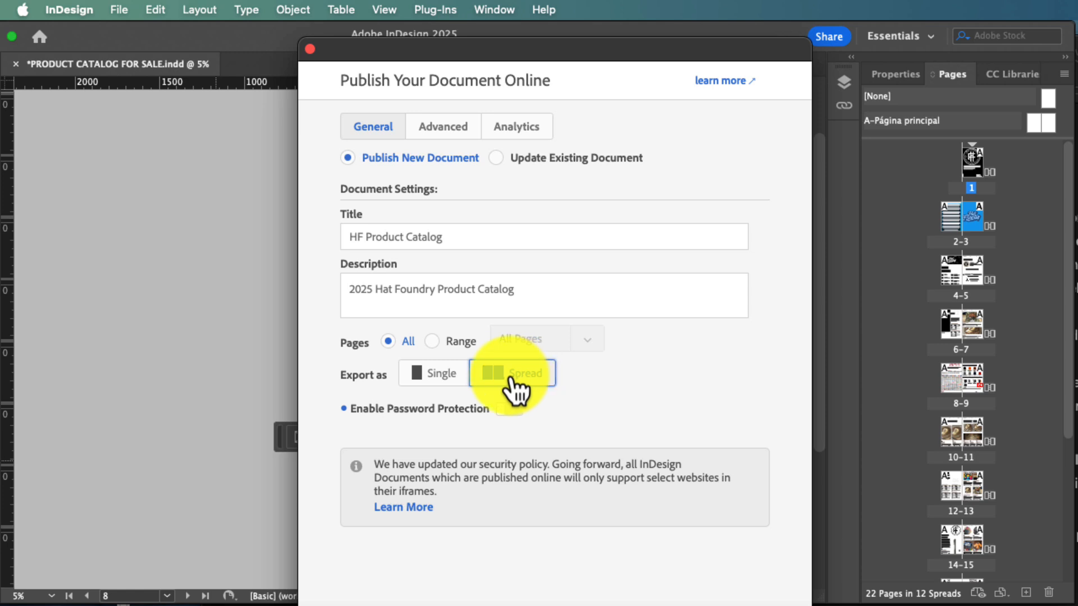
pyautogui.tripleClick(414, 234)
pyautogui.click(477, 306)
pyautogui.tripleClick(476, 306)
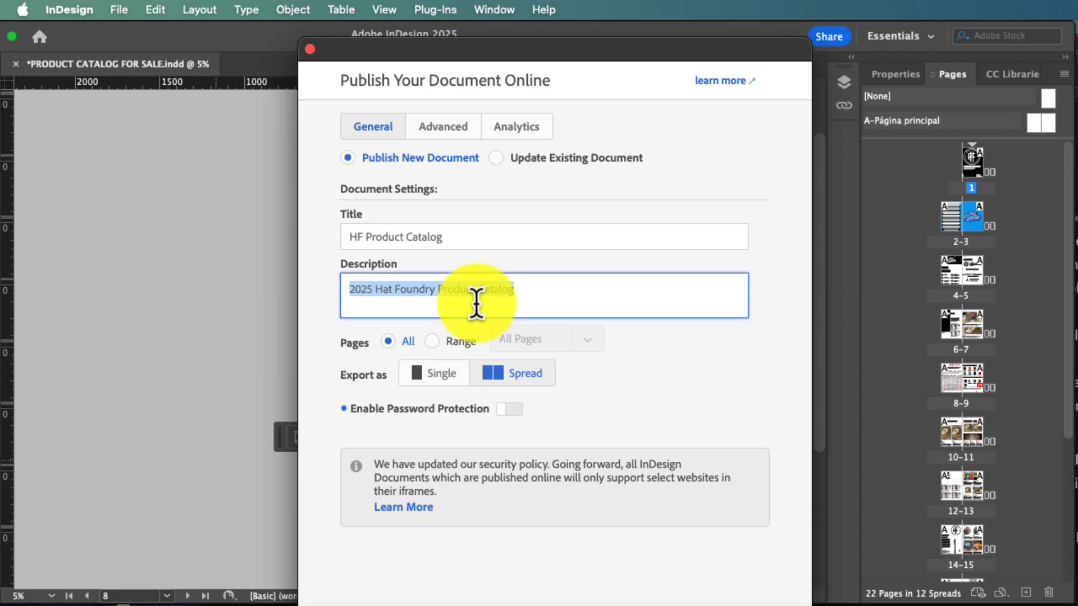
# - Examine the advanced cover thumbnail choices, leaving First page chosen, and the Google Analytics settings for the online publication
pyautogui.click(435, 127)
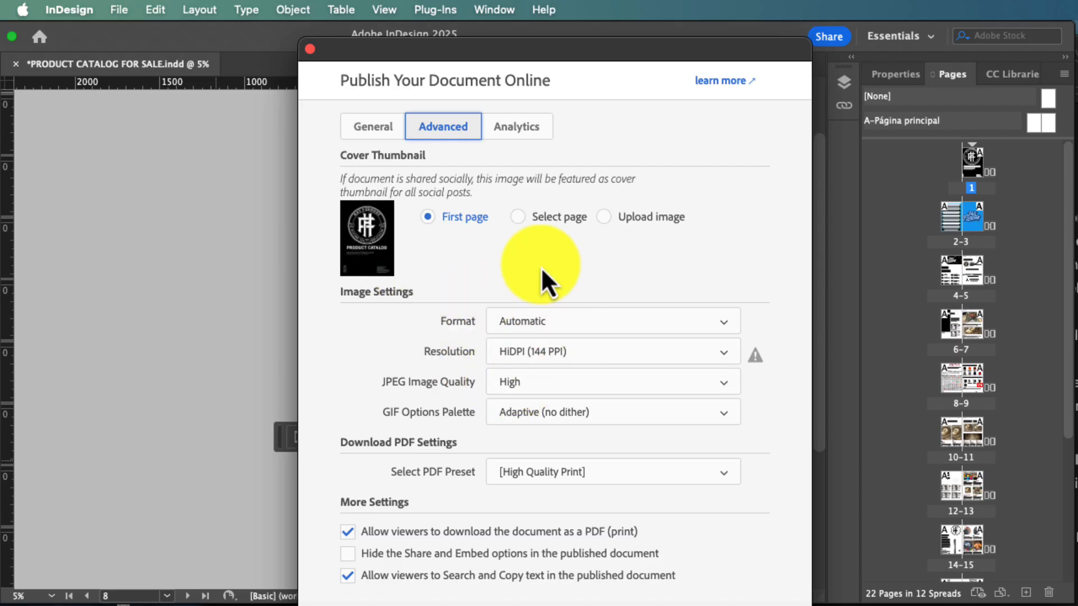
pyautogui.click(527, 218)
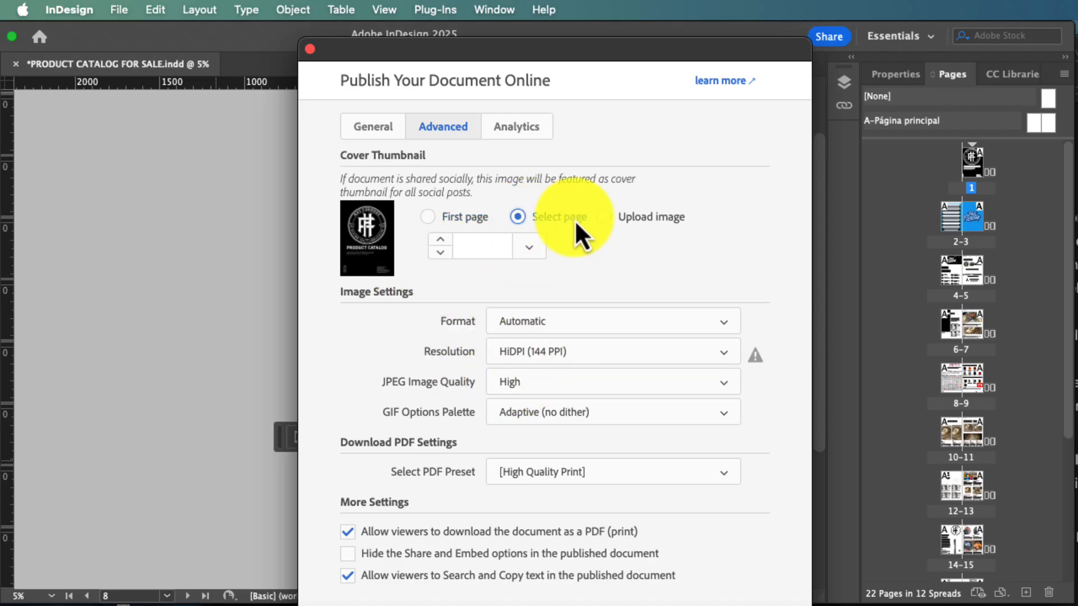
pyautogui.click(626, 220)
pyautogui.click(450, 217)
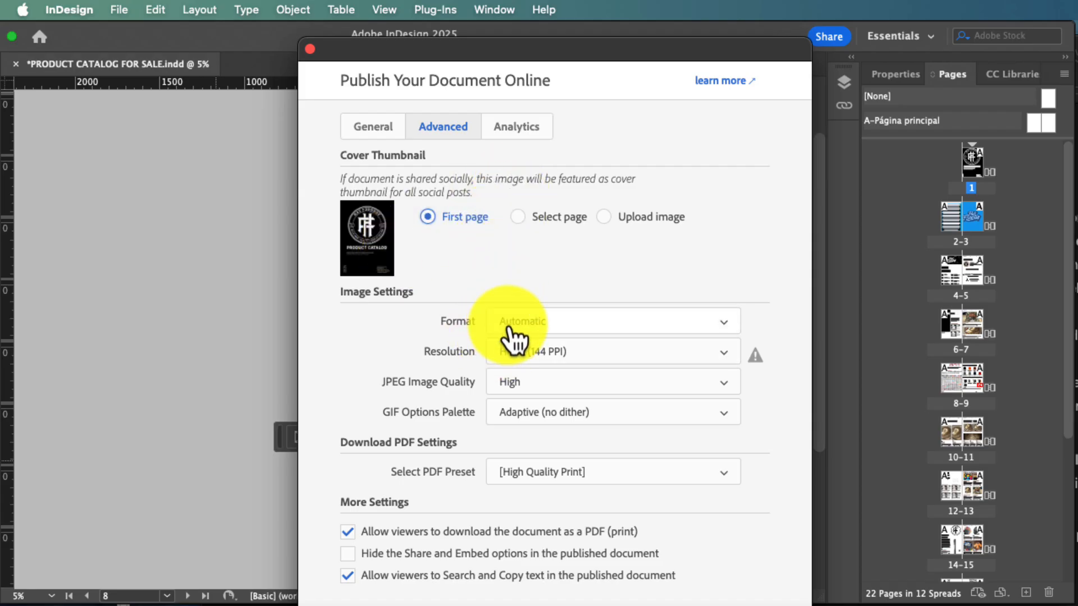
pyautogui.click(528, 142)
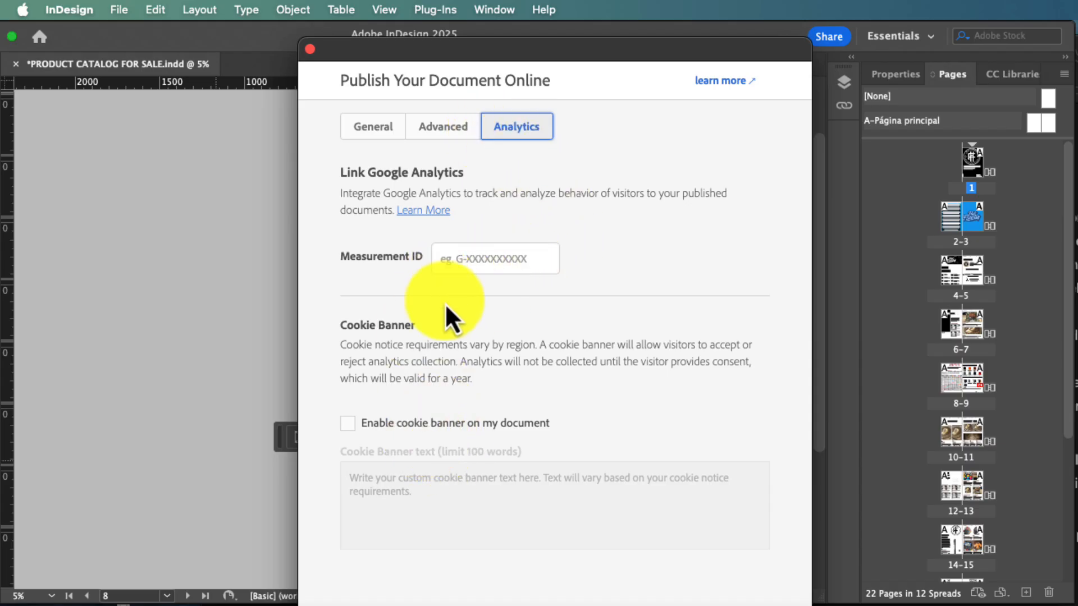
# - Try updating the existing HF Product Catalog publication, and close the publishing settings without publishing
pyautogui.click(378, 132)
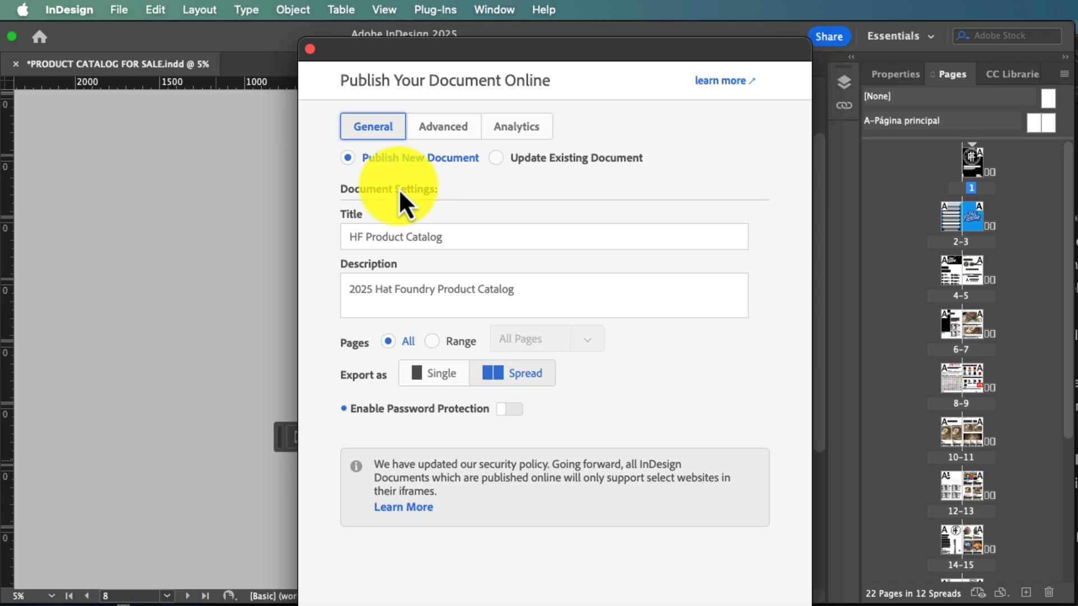
pyautogui.click(544, 158)
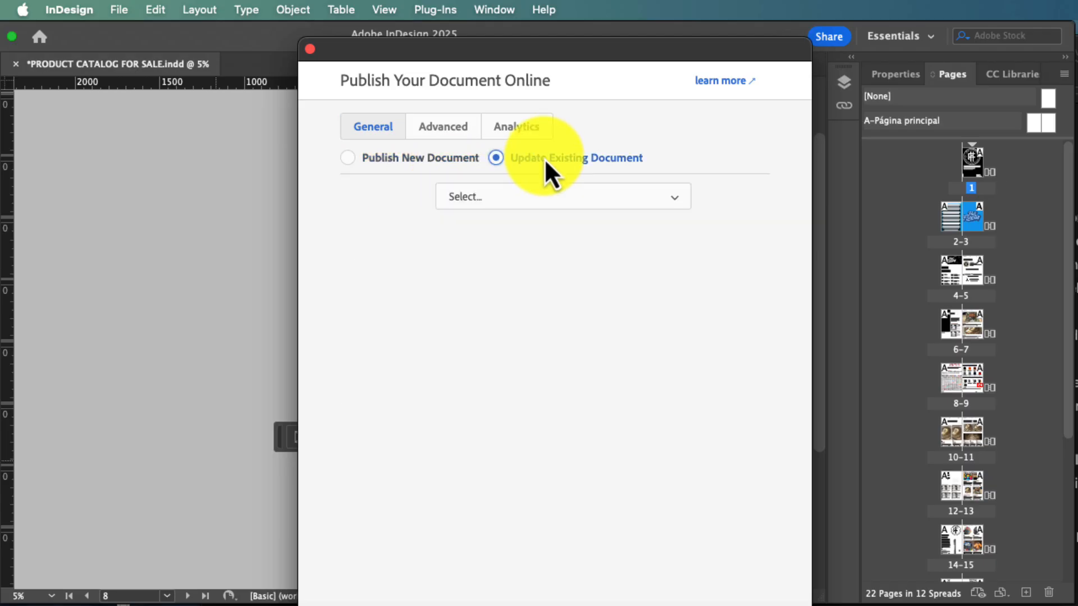
pyautogui.click(507, 197)
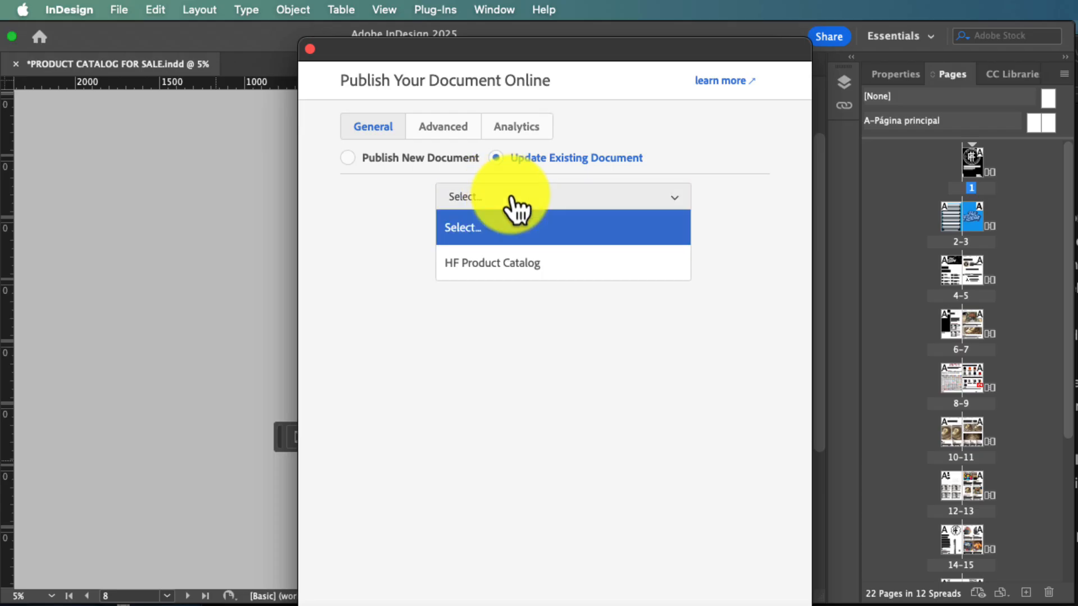
pyautogui.click(526, 264)
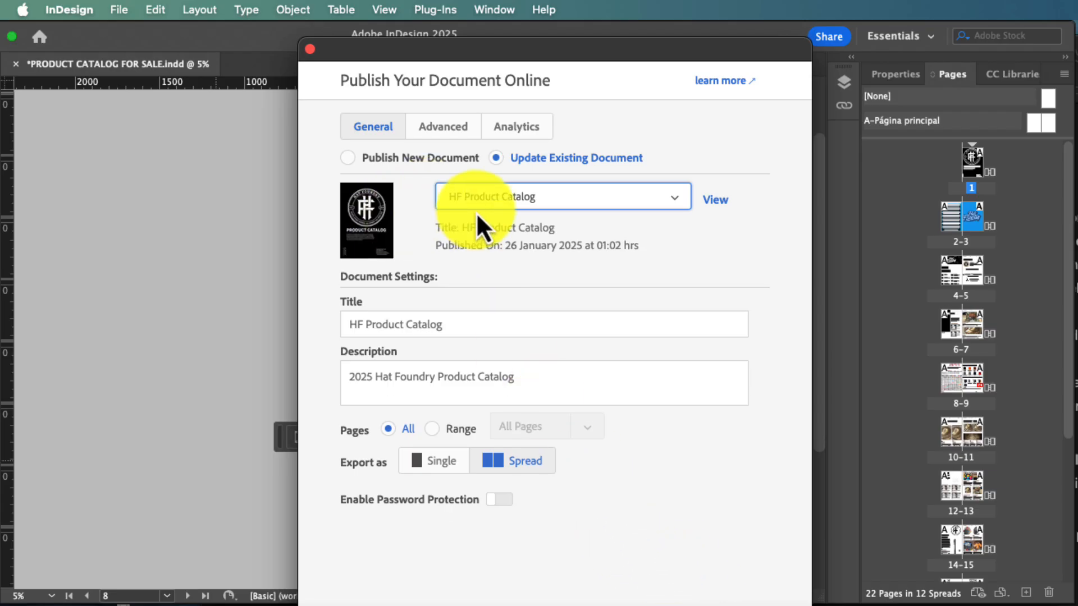
pyautogui.click(495, 211)
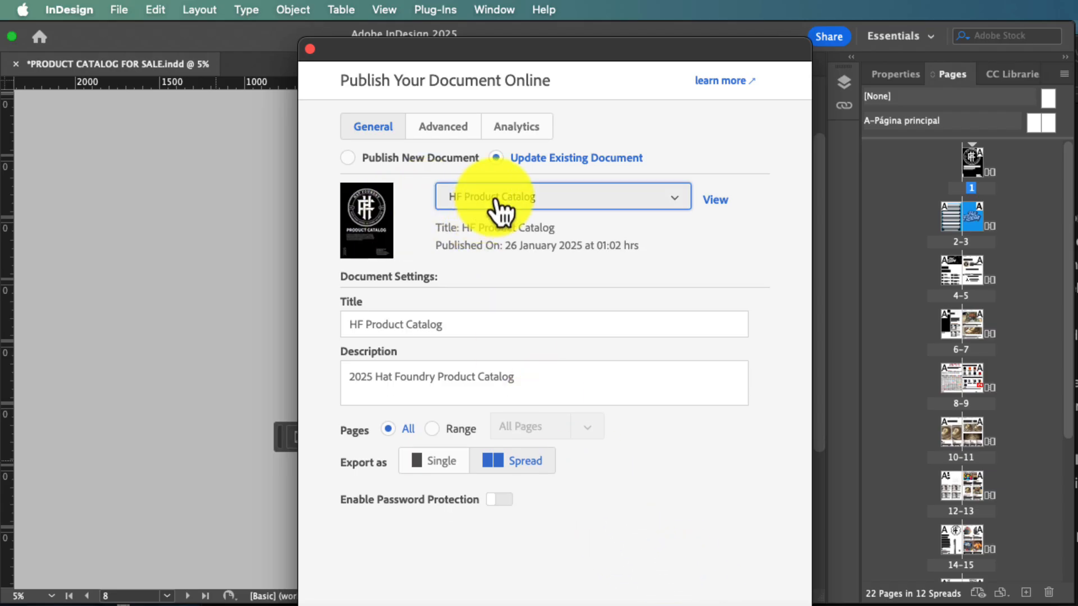
pyautogui.click(480, 228)
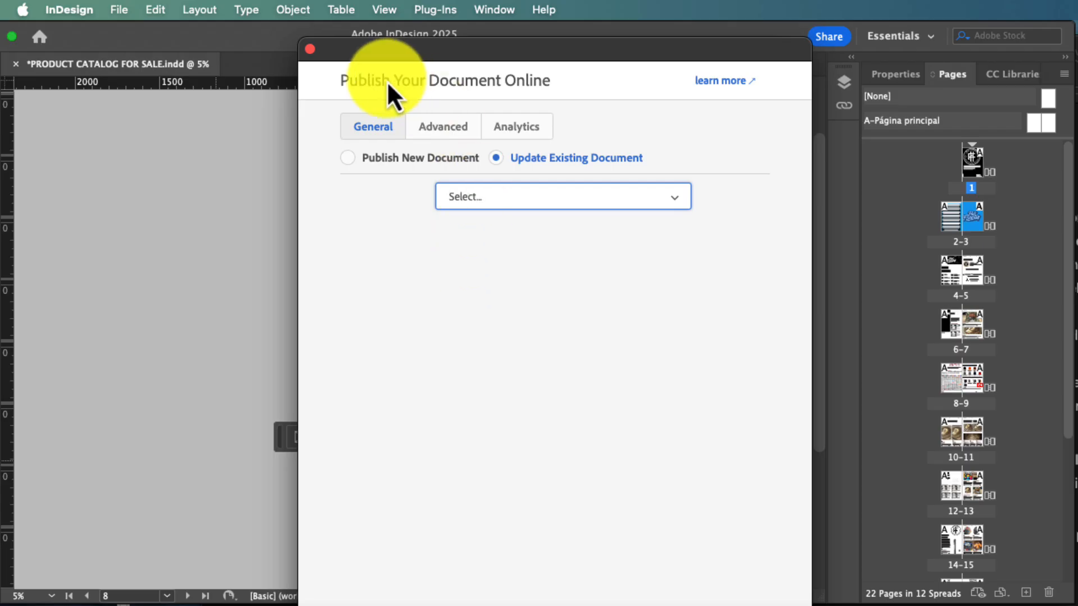
pyautogui.click(310, 49)
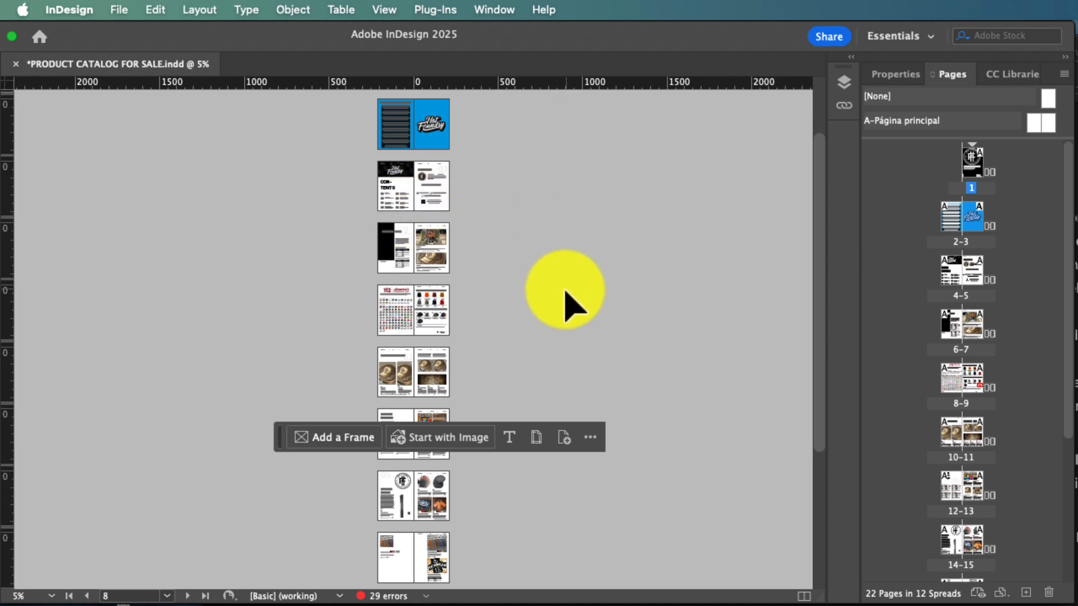
# - Look over the catalog spreads in the document, moving the floating task bar clear of the pages
pyautogui.scroll(-1, 565, 292)
pyautogui.scroll(-5, 565, 292)
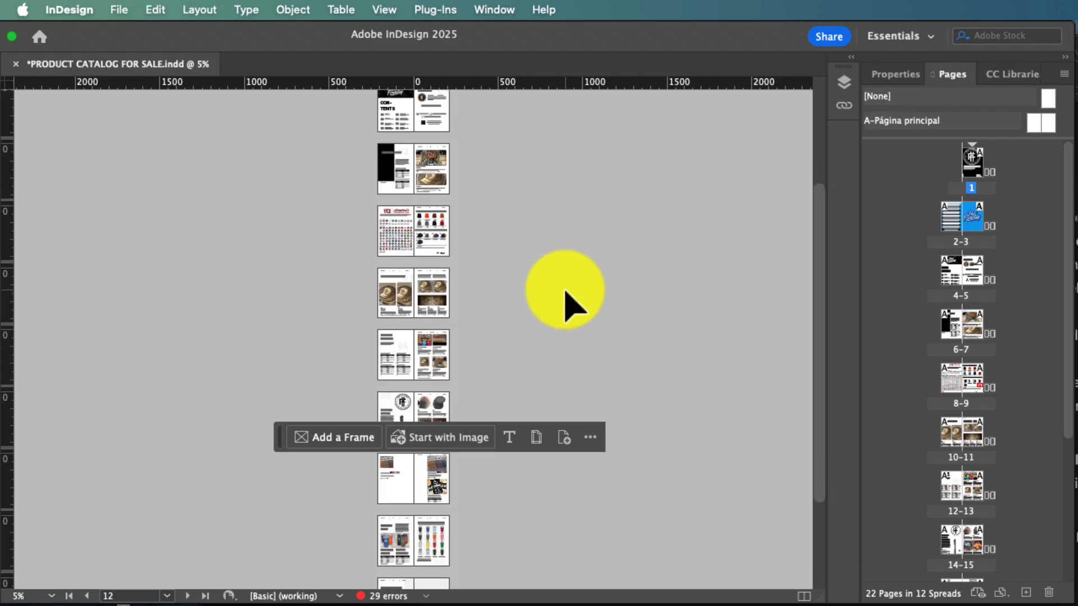
pyautogui.scroll(4, 565, 339)
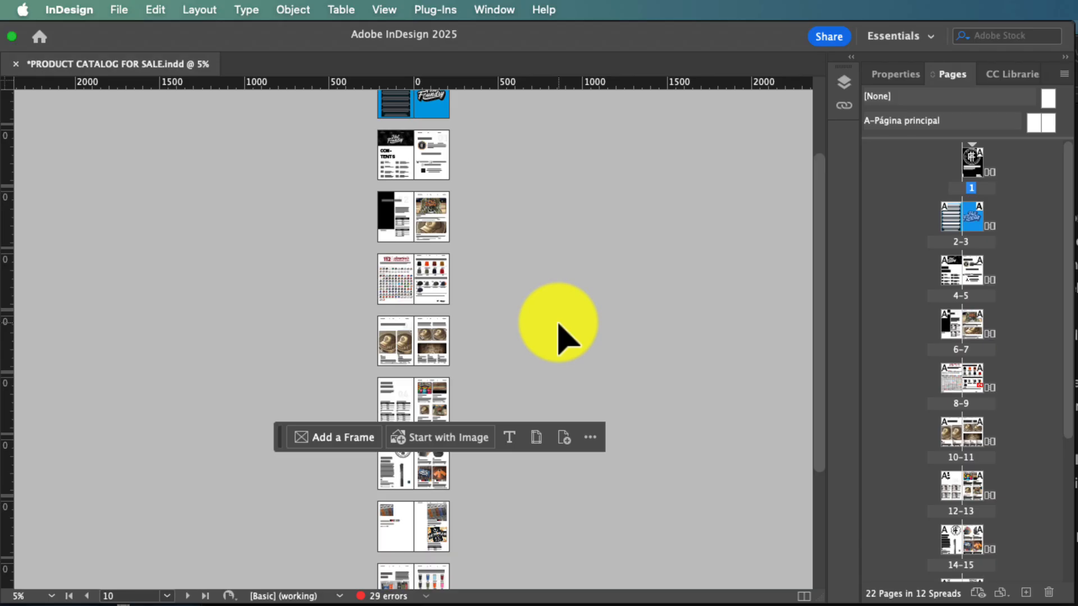
pyautogui.scroll(-2, 560, 325)
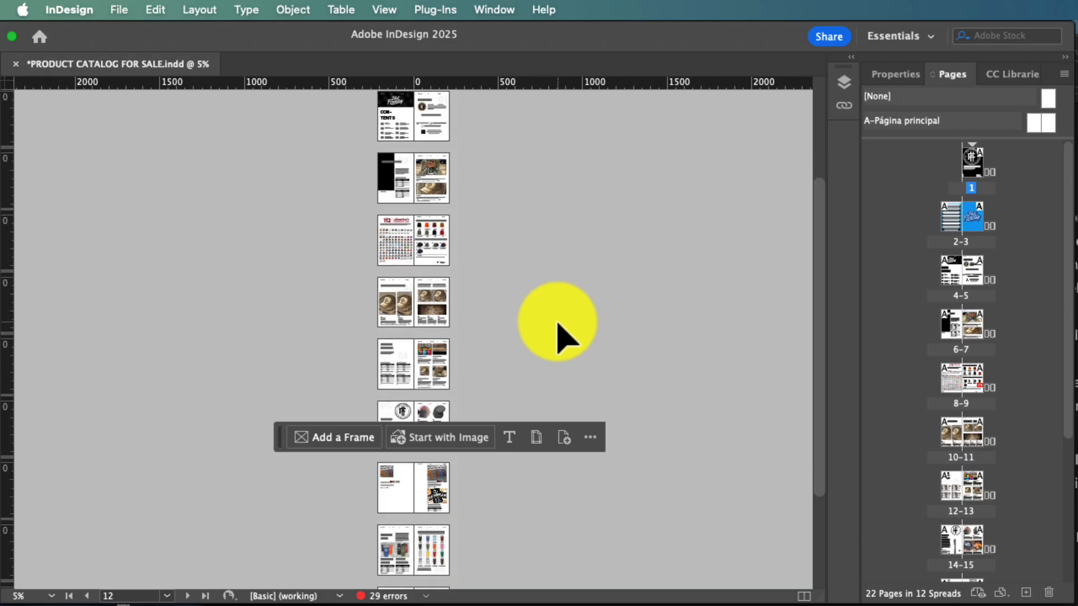
pyautogui.scroll(-2, 560, 326)
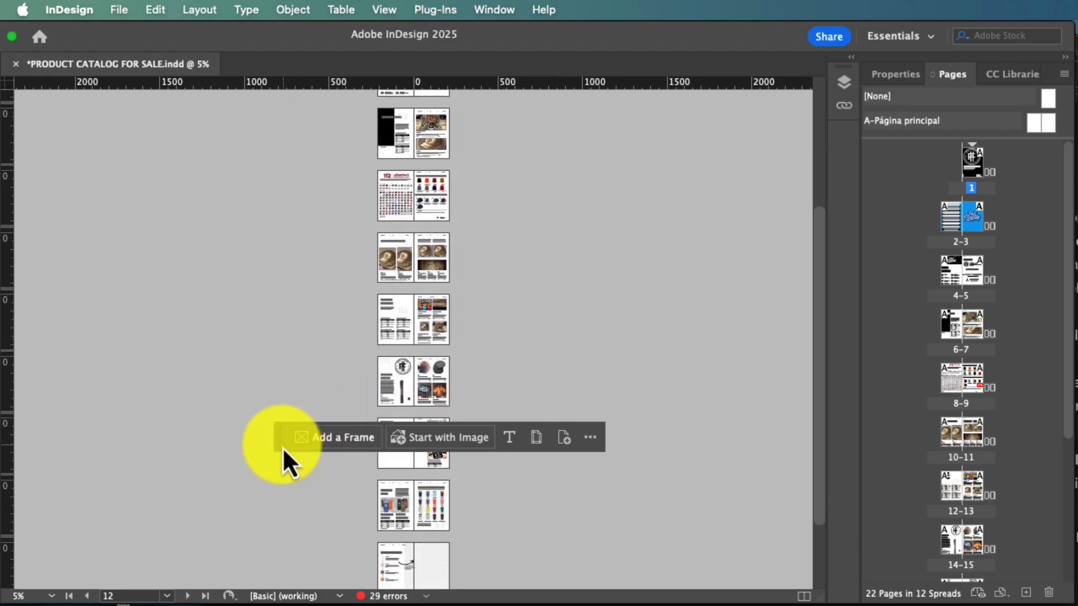
pyautogui.moveTo(282, 447); pyautogui.dragTo(512, 567)
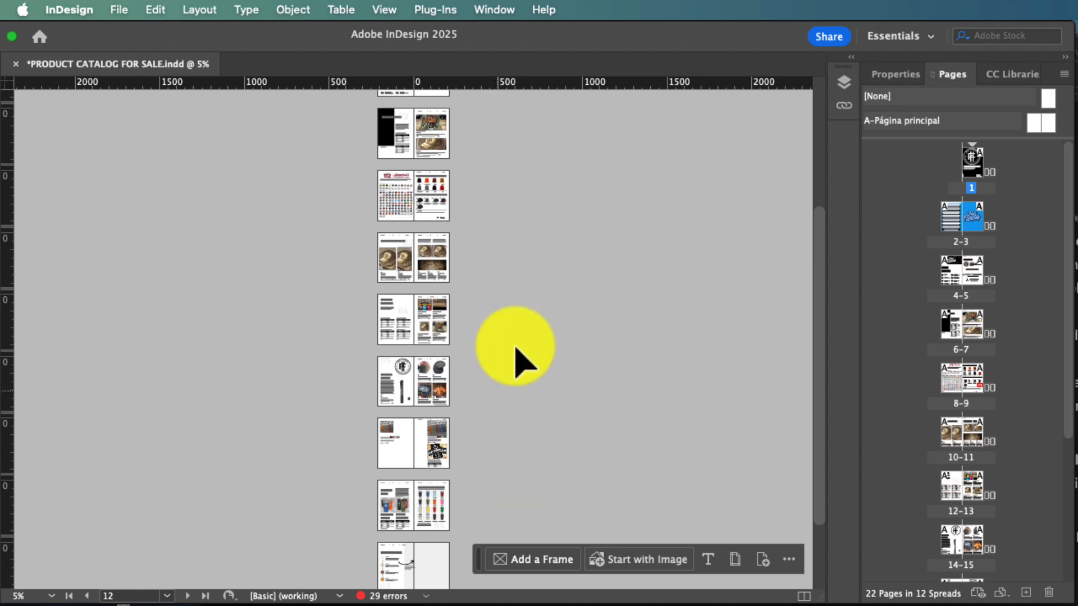
pyautogui.scroll(2, 515, 365)
pyautogui.scroll(5, 503, 372)
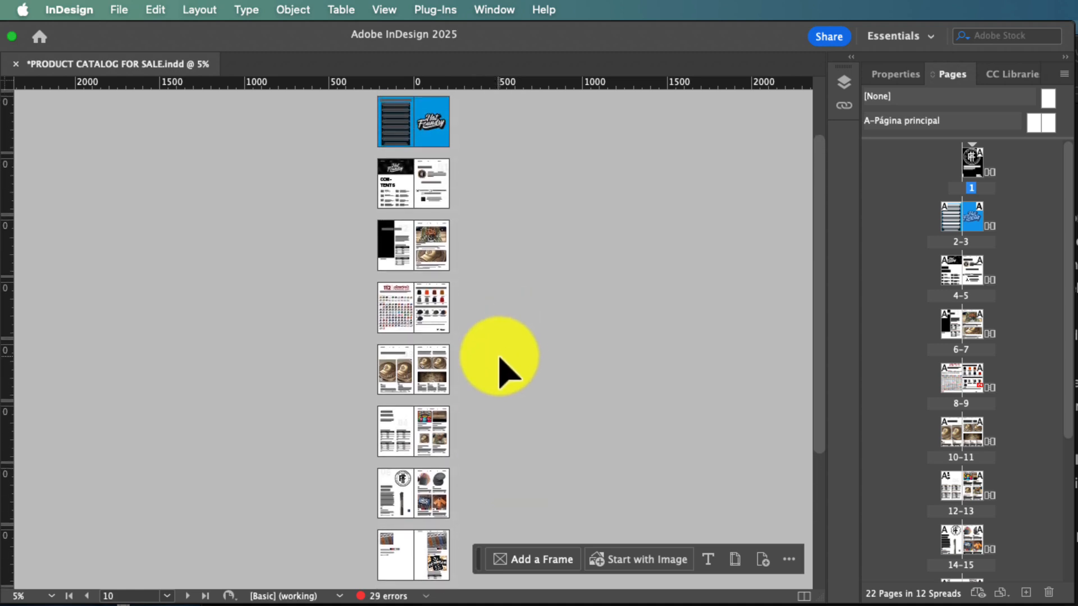
pyautogui.scroll(-4, 503, 373)
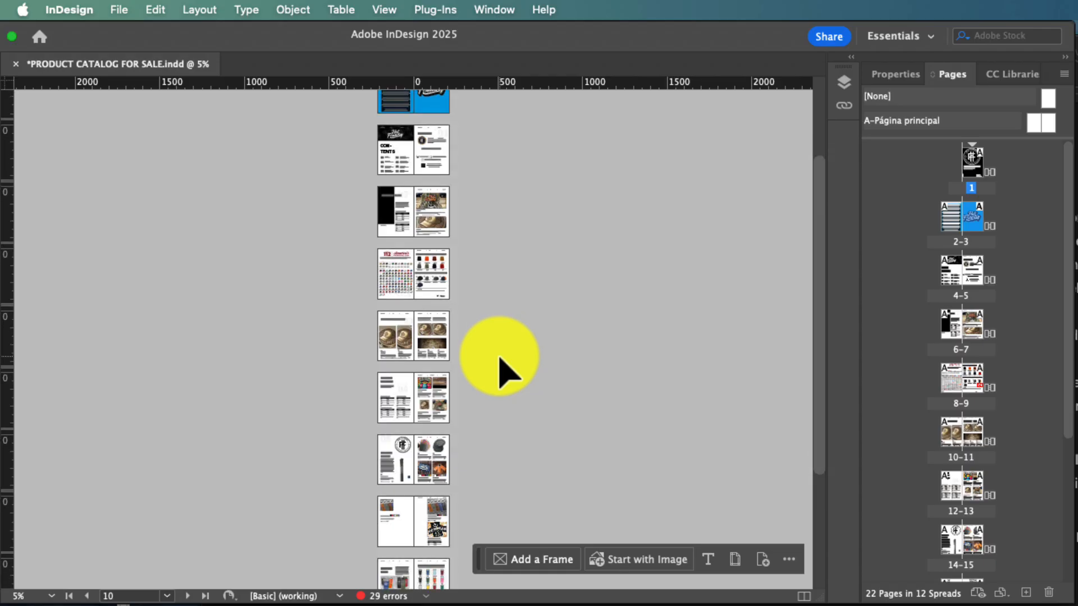
pyautogui.scroll(-1, 444, 386)
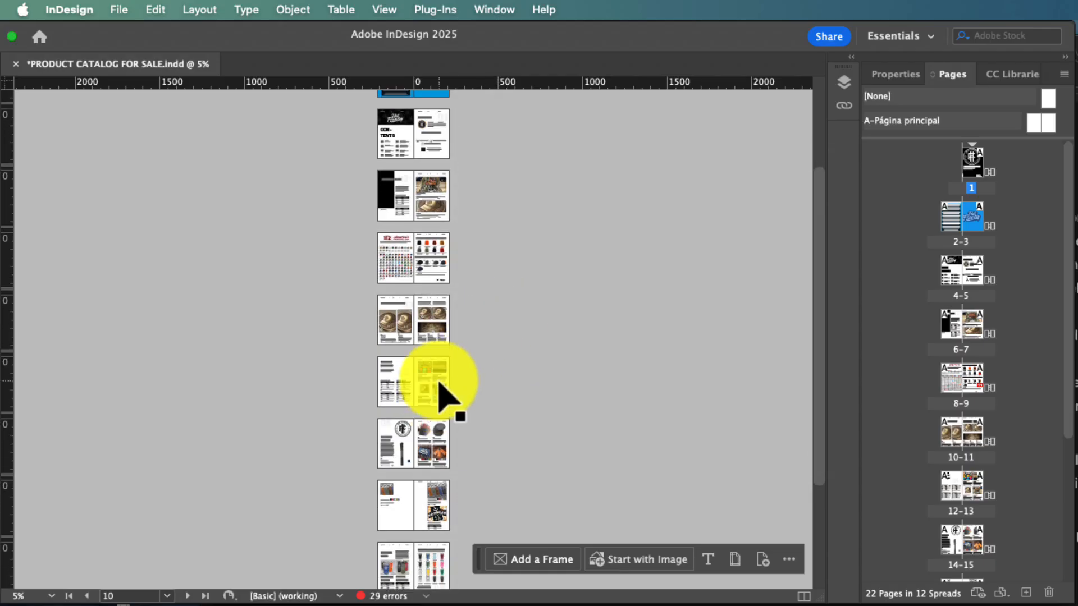
pyautogui.scroll(-4, 443, 396)
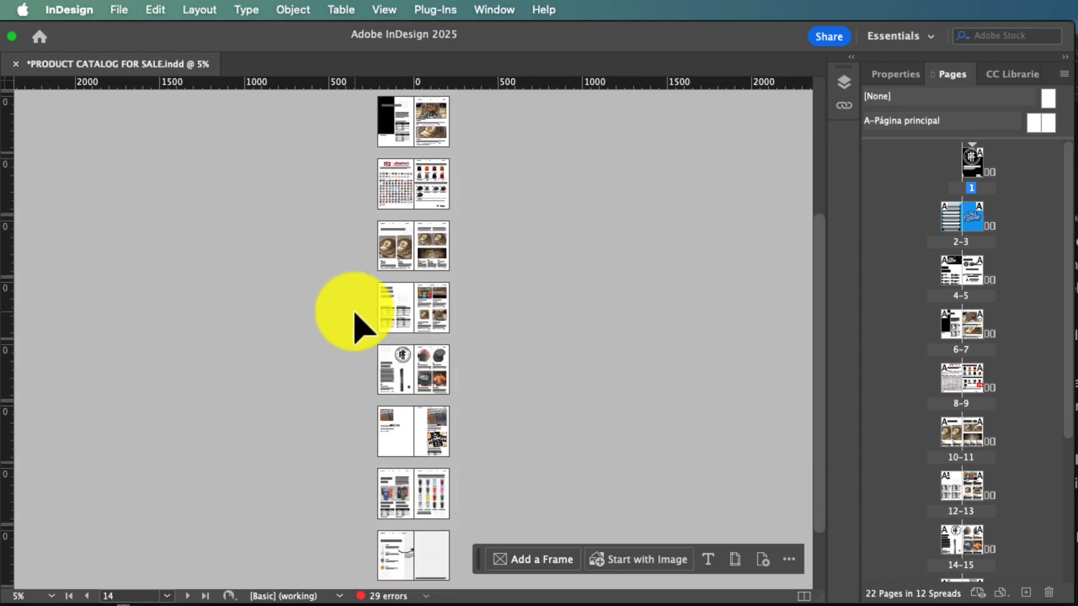